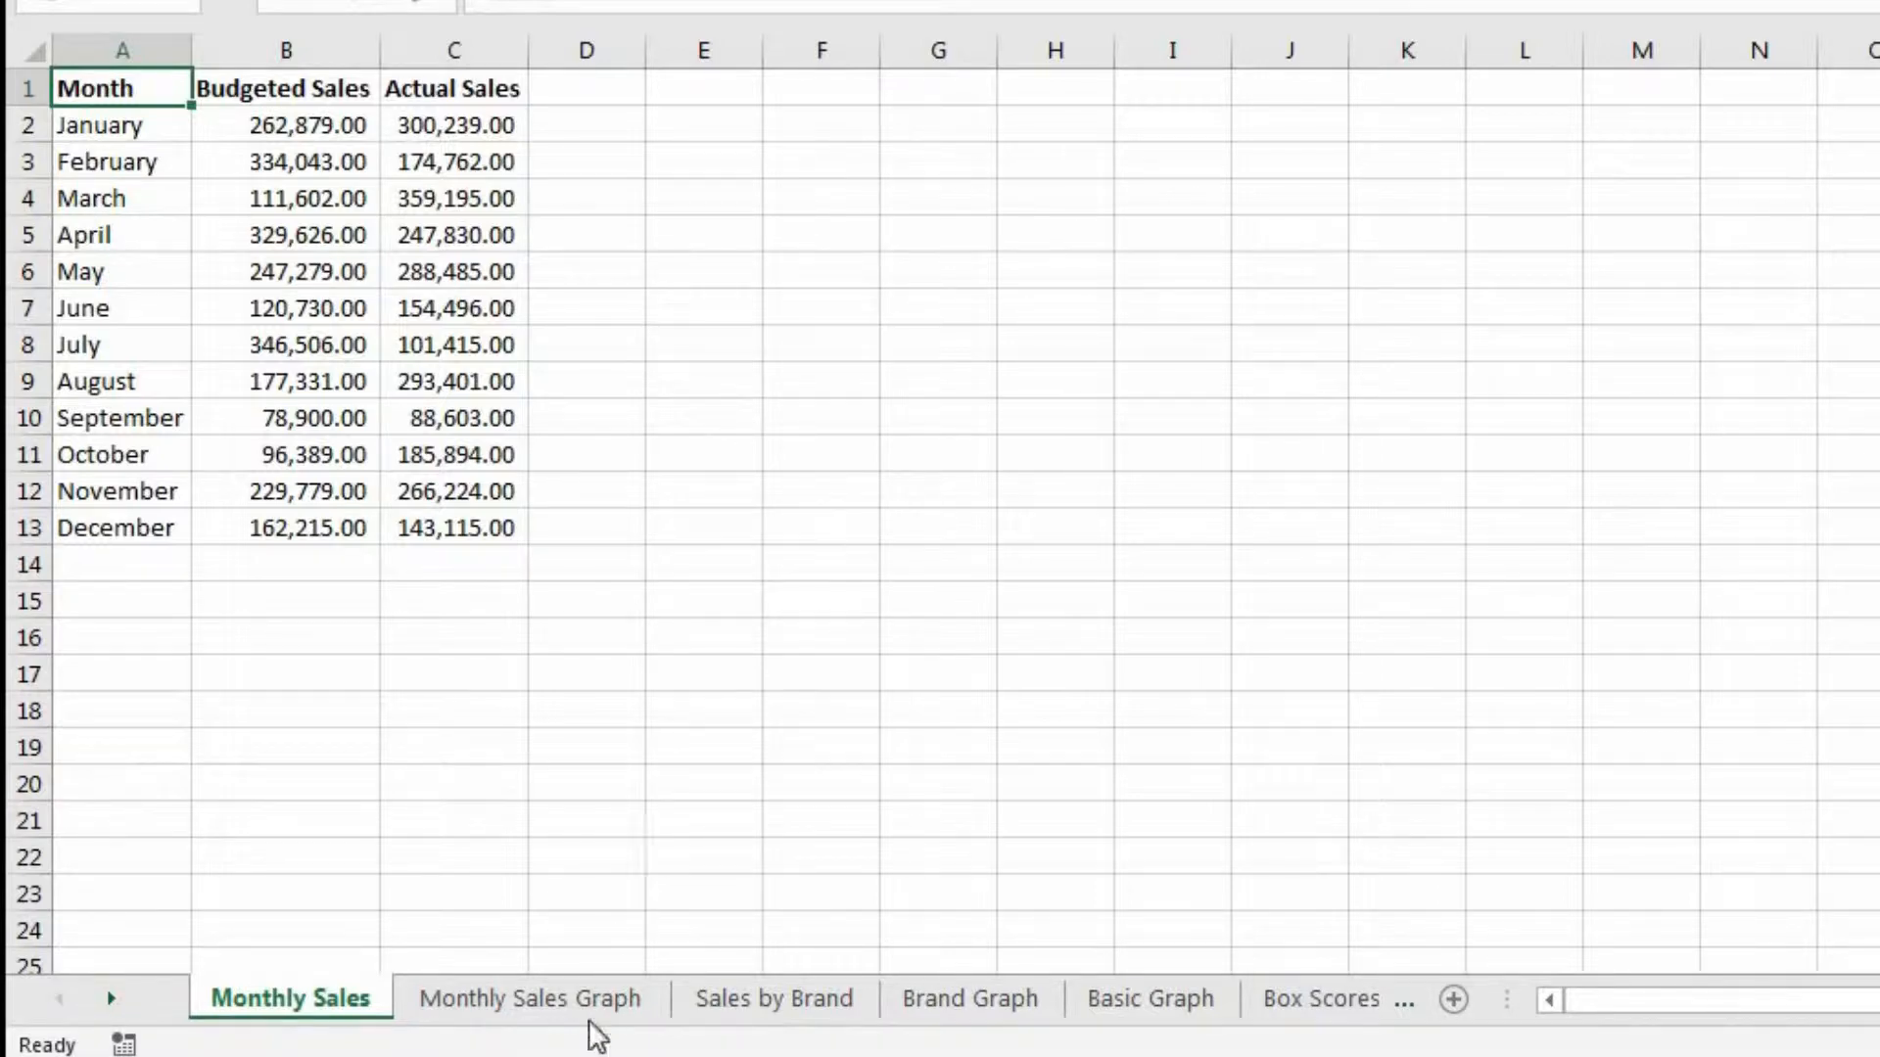
Step: Open the Monthly Sales Graph sheet and compare budgeted and actual sales by month in the column chart
click(600, 999)
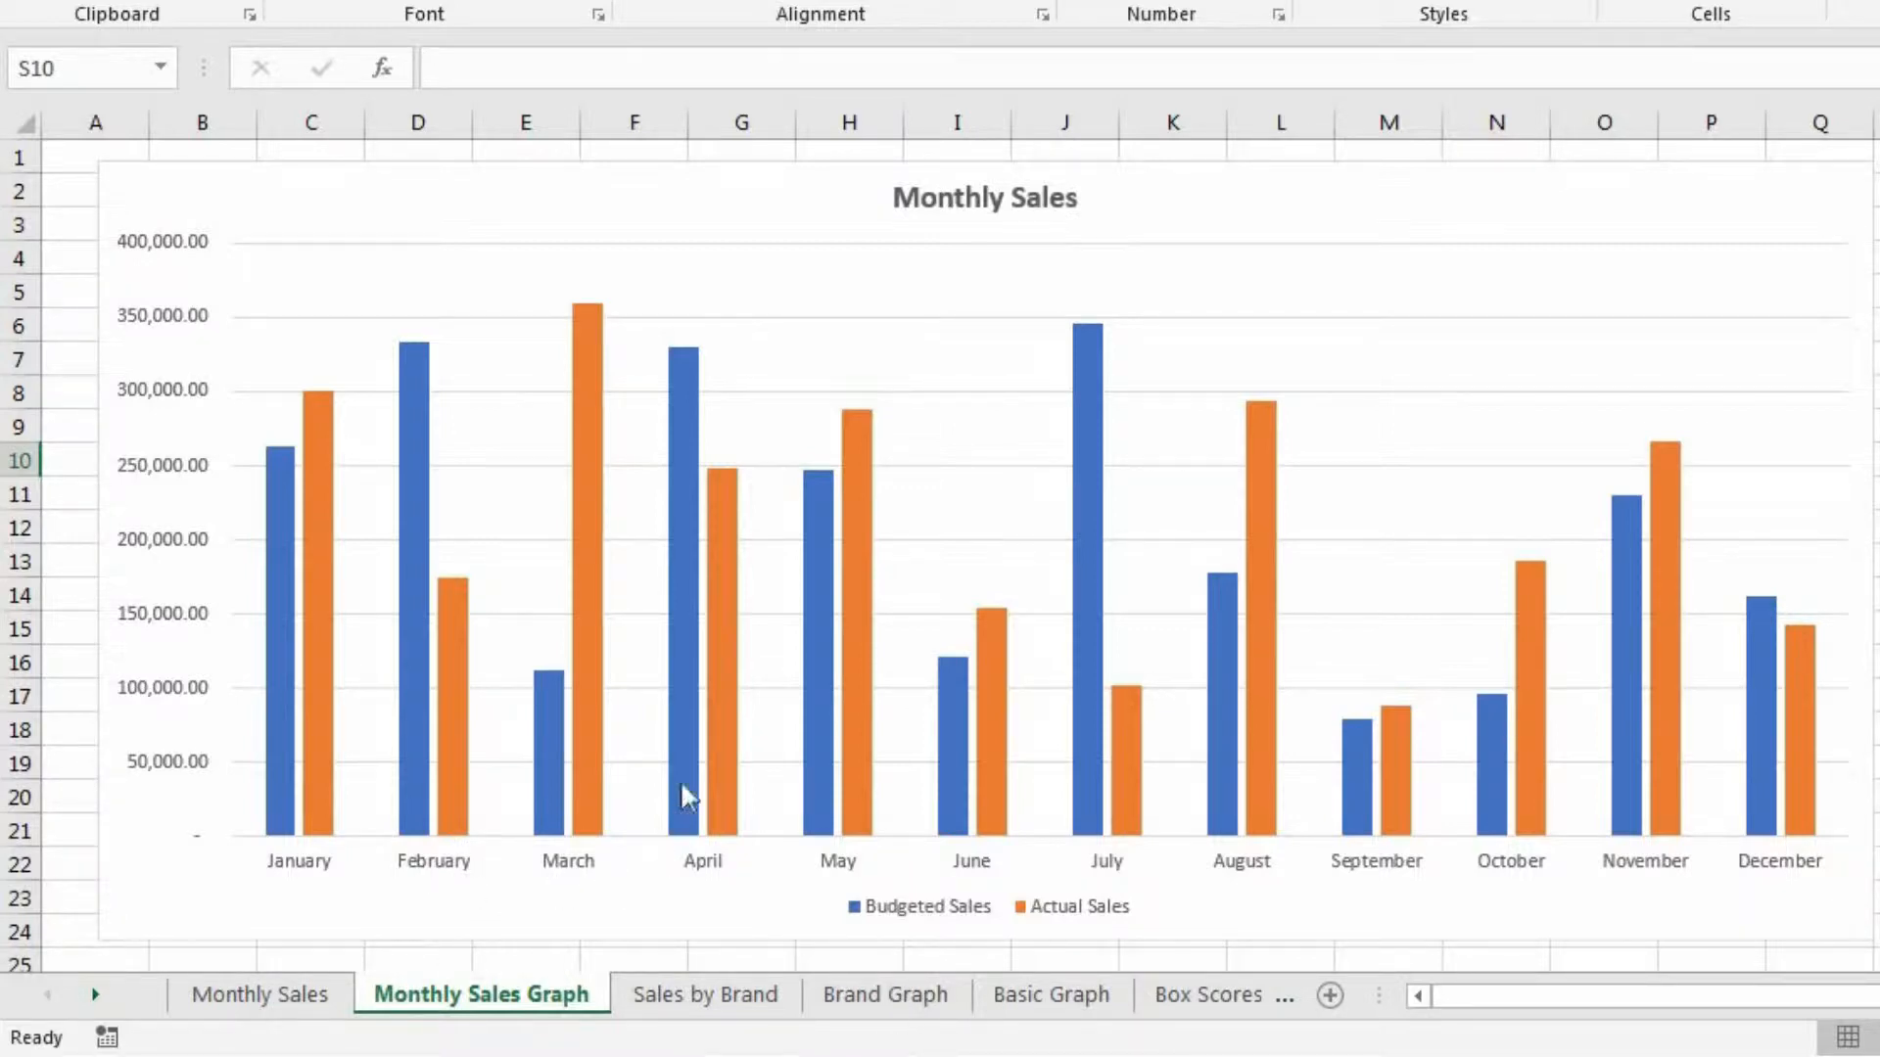
mouse_move(599, 354)
mouse_move(536, 701)
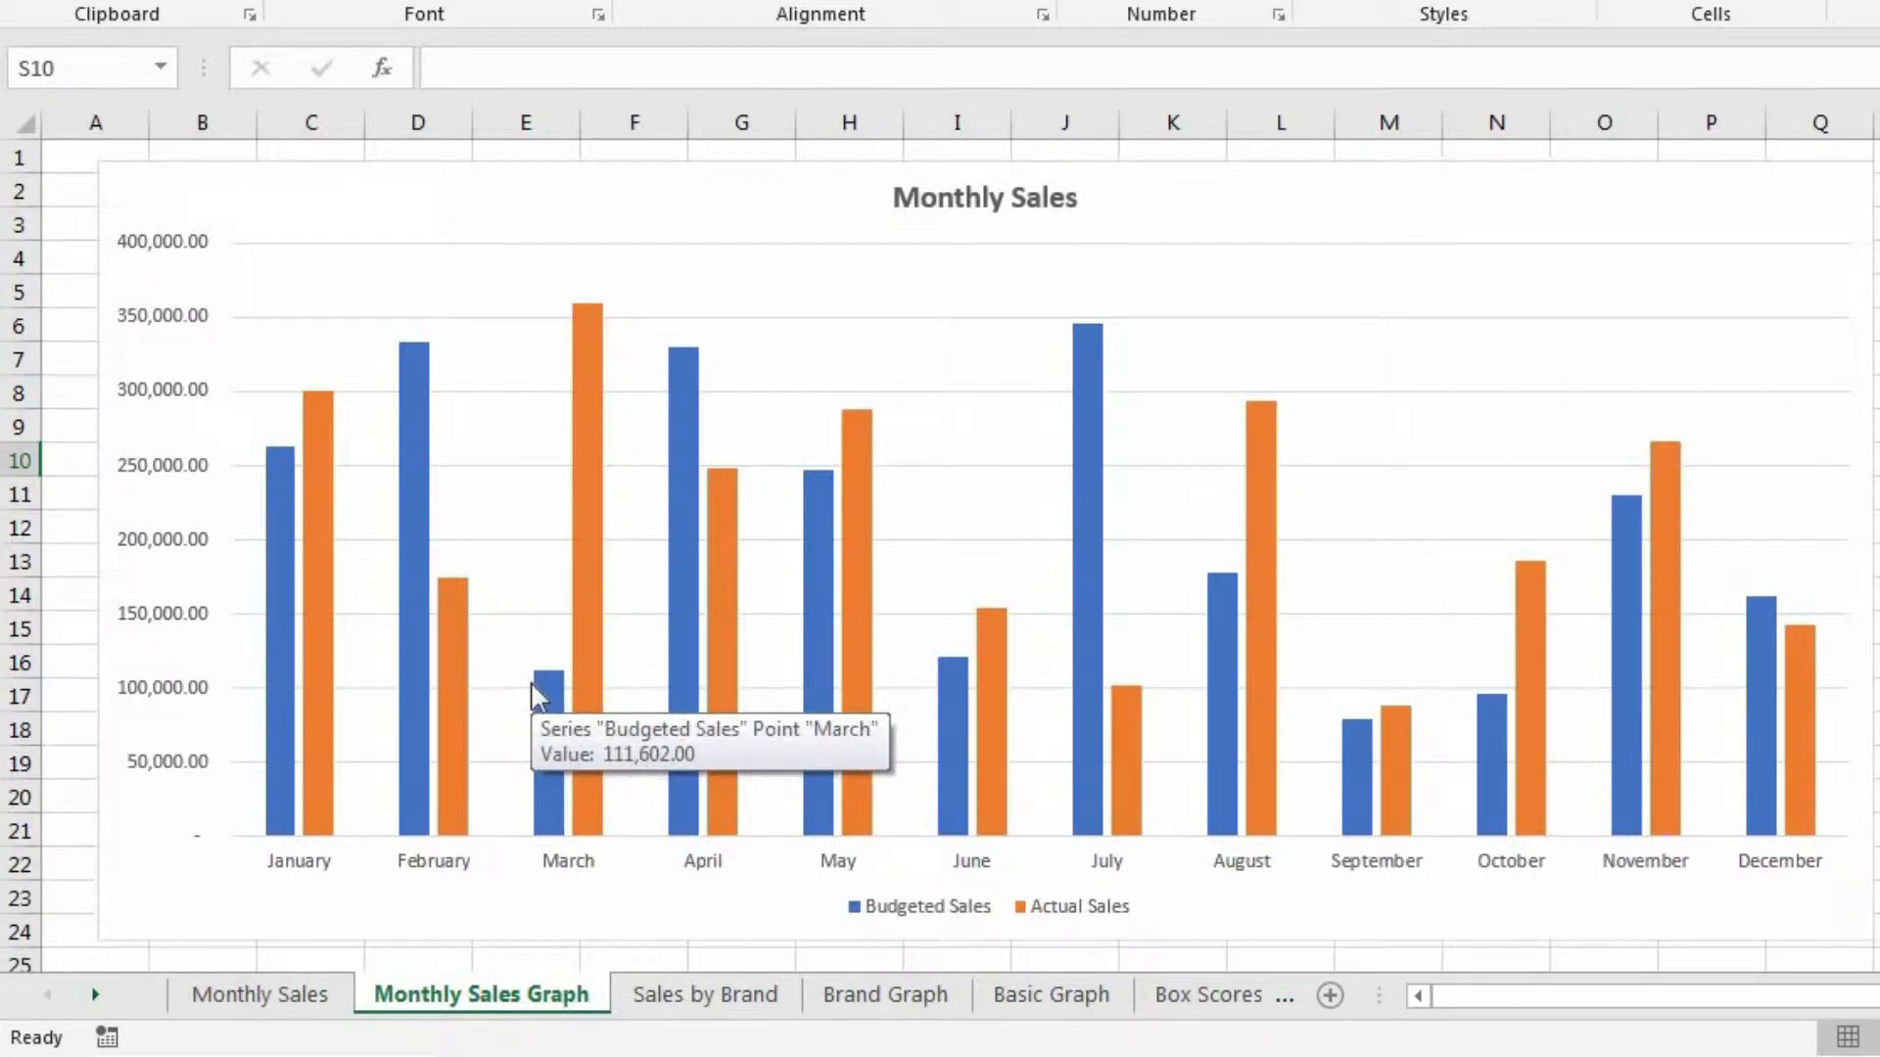
mouse_move(1117, 759)
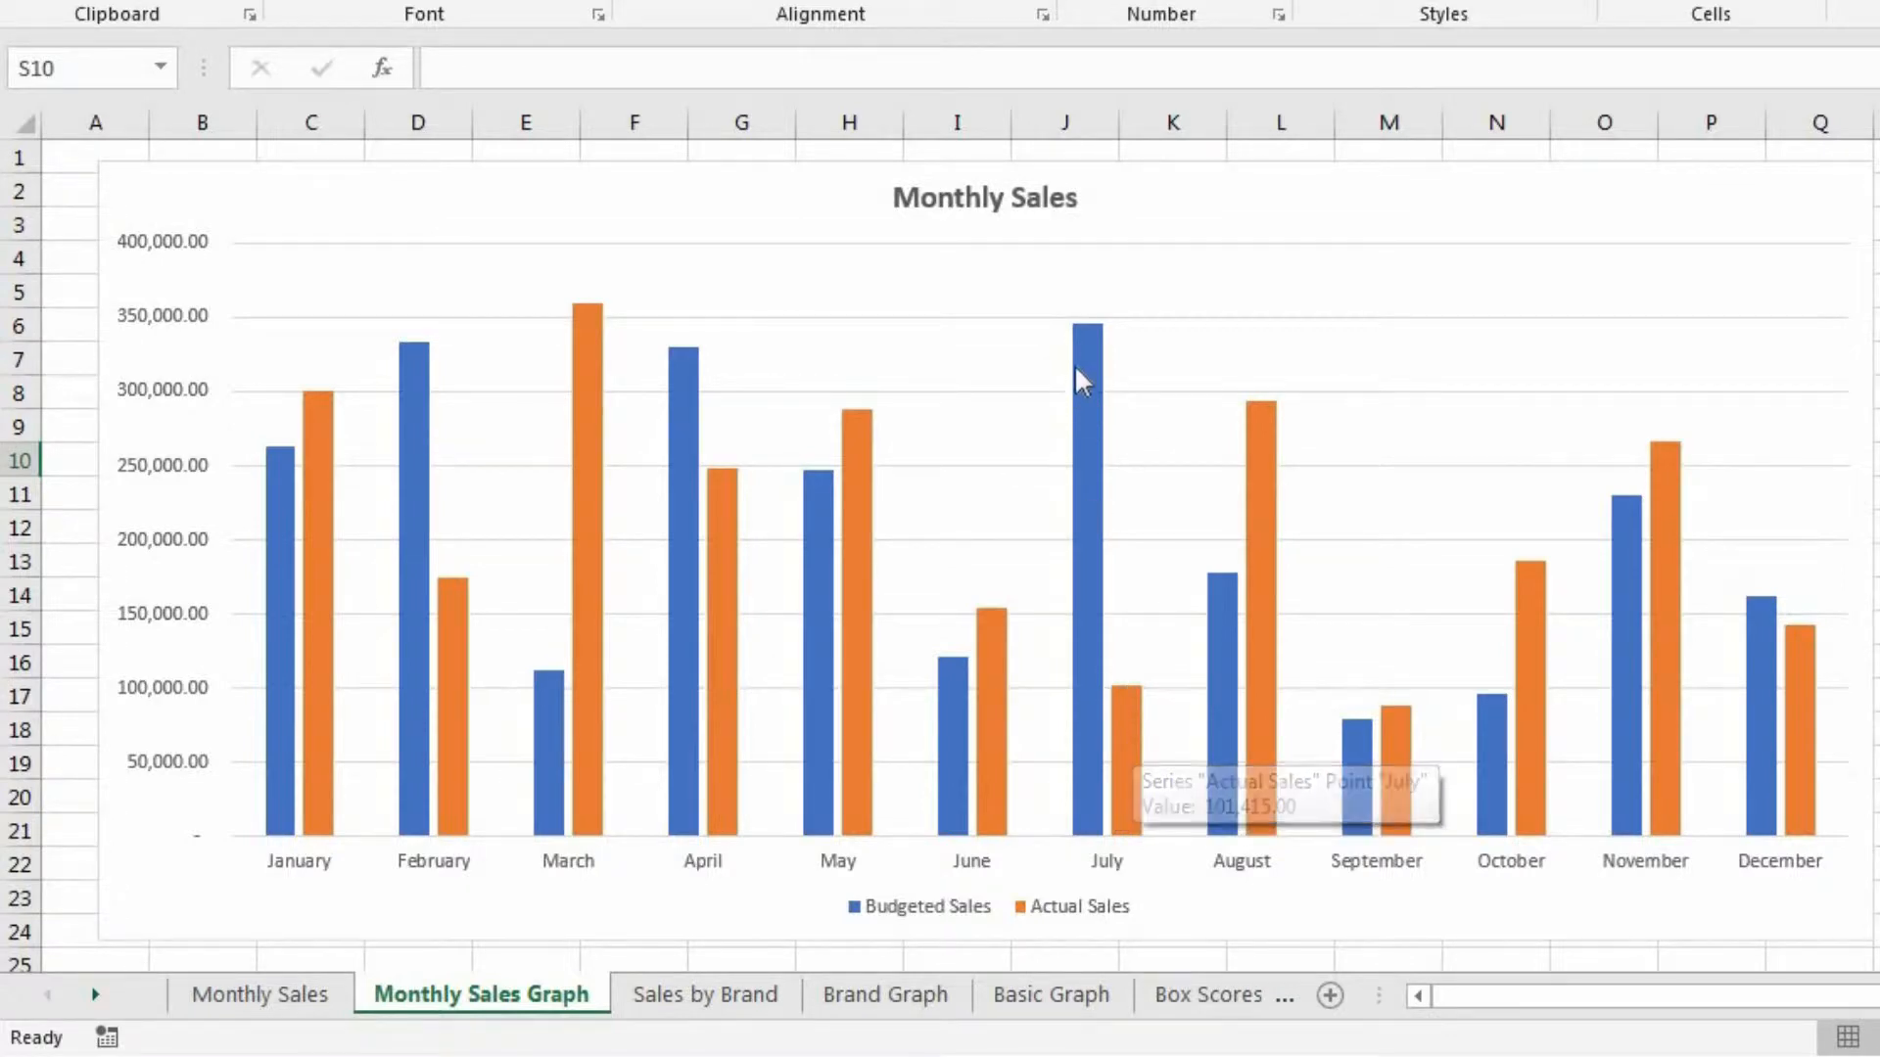
mouse_move(1082, 338)
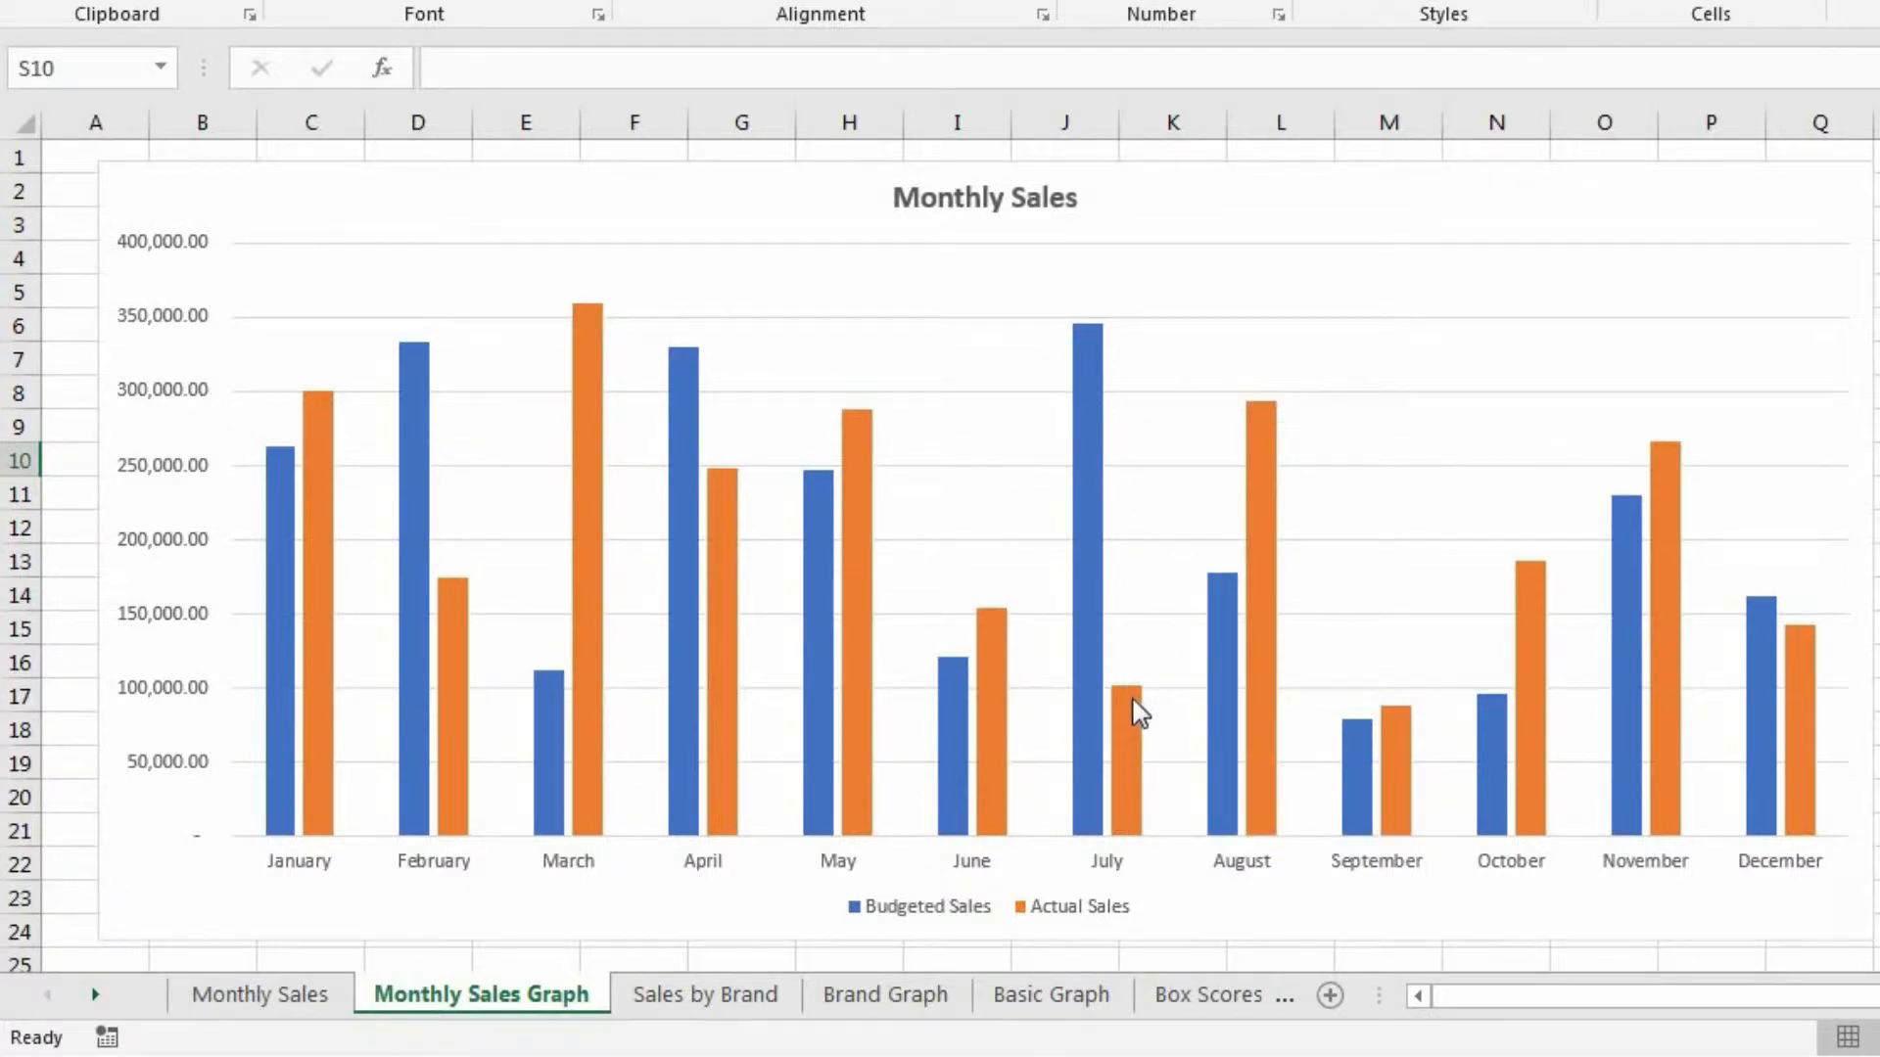
mouse_move(1135, 710)
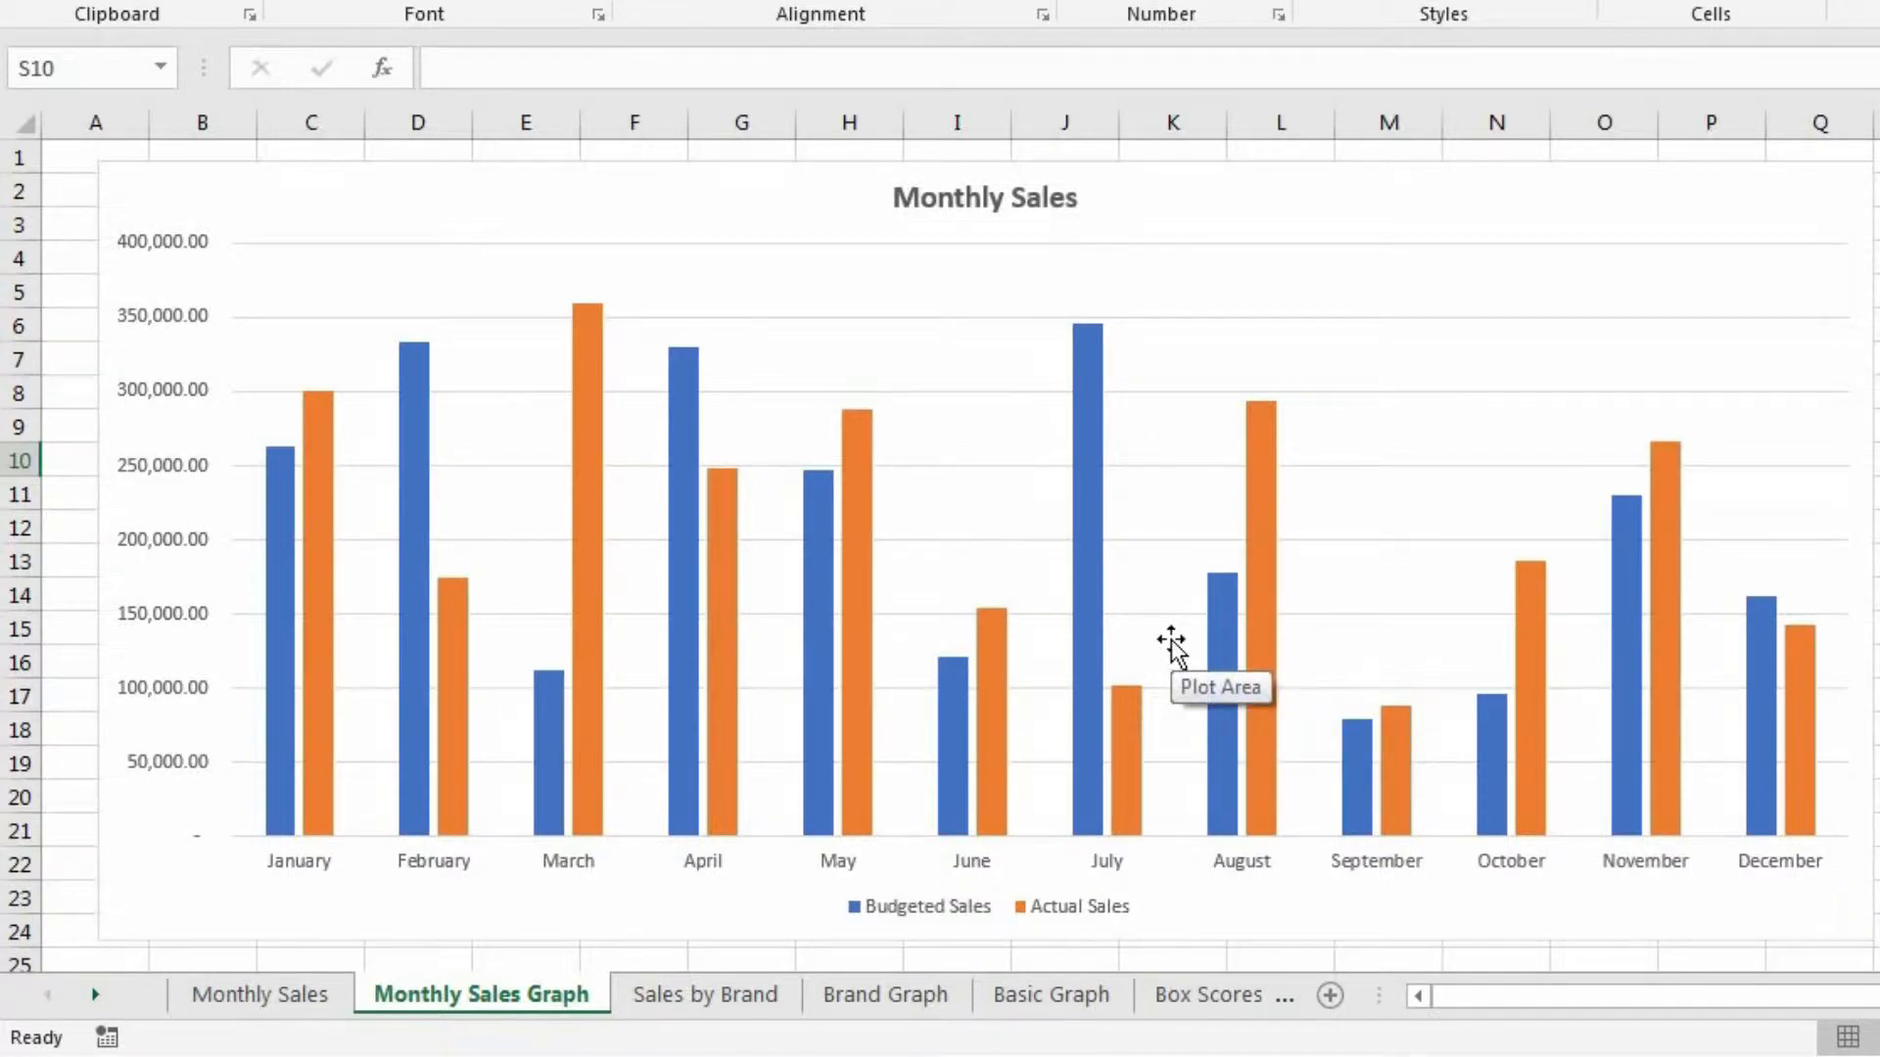
key(Up)
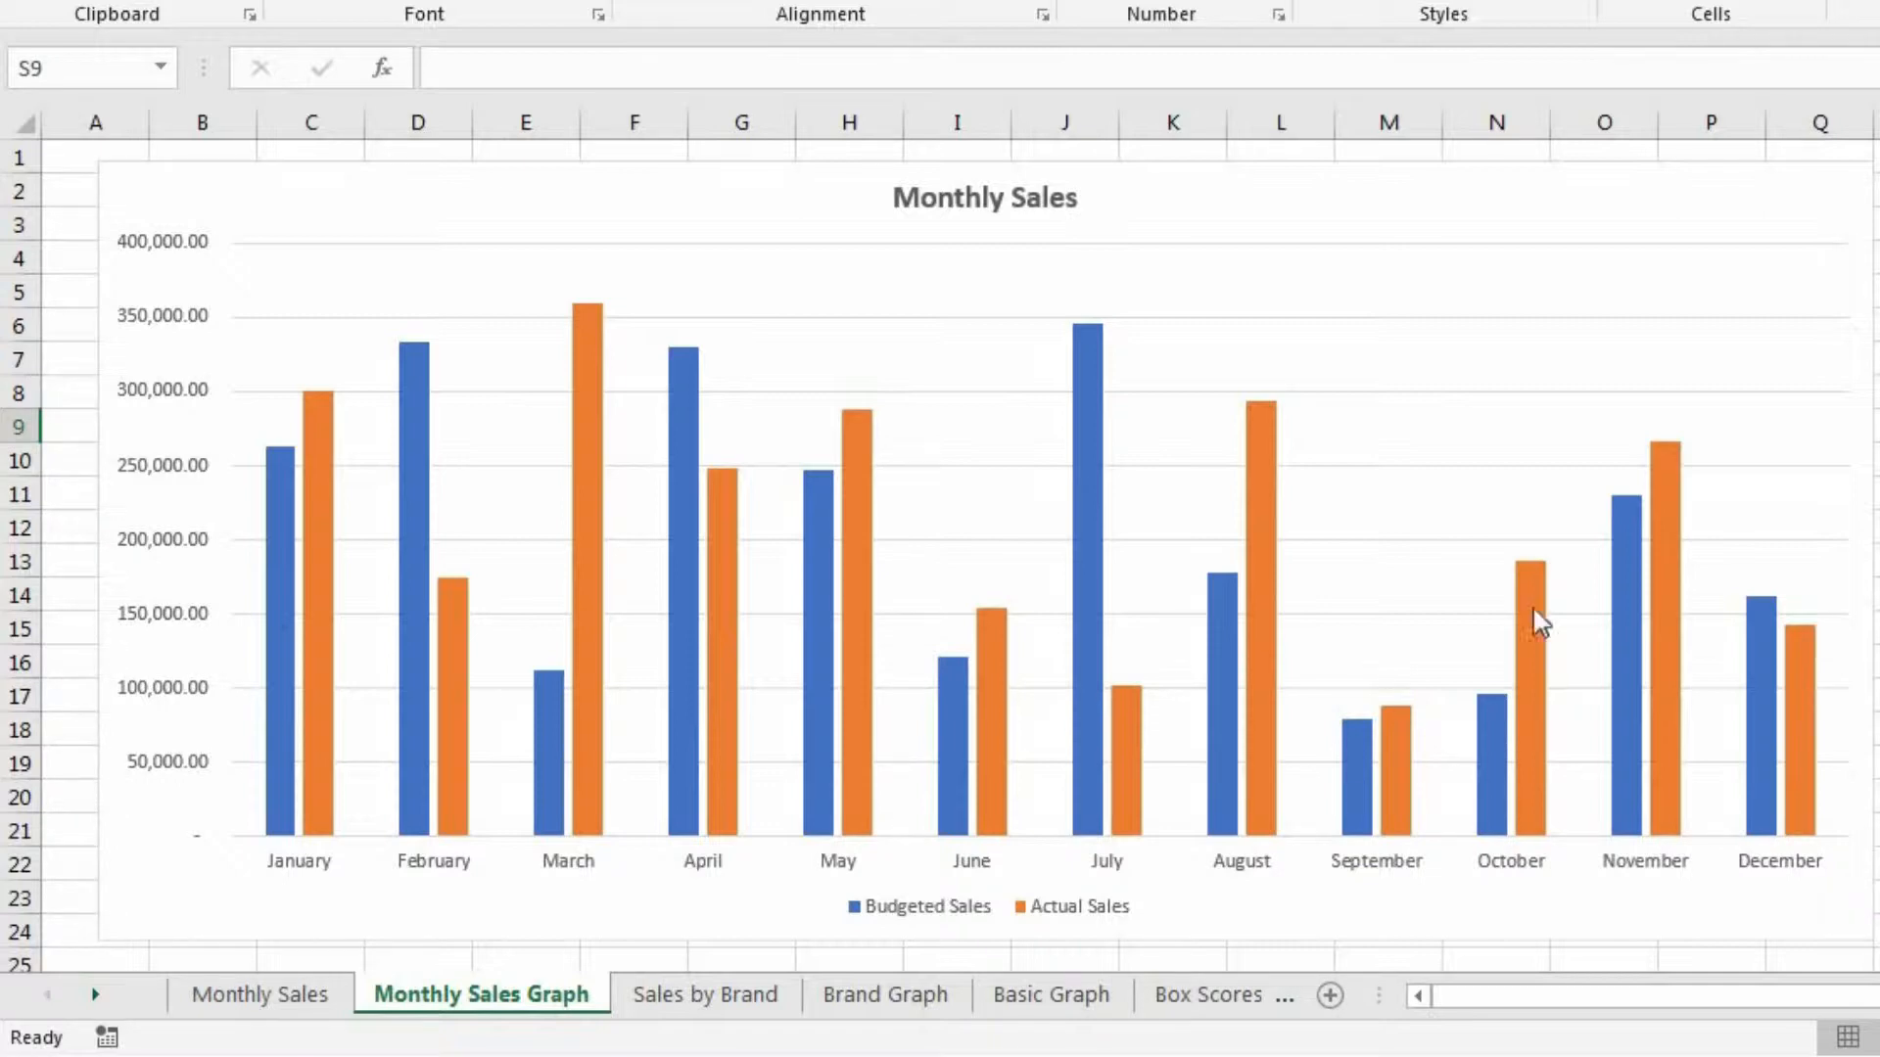
Step: Open the Sales by Brand sheet and examine the Apple, Samsung and Google slices of the pie chart
click(723, 1014)
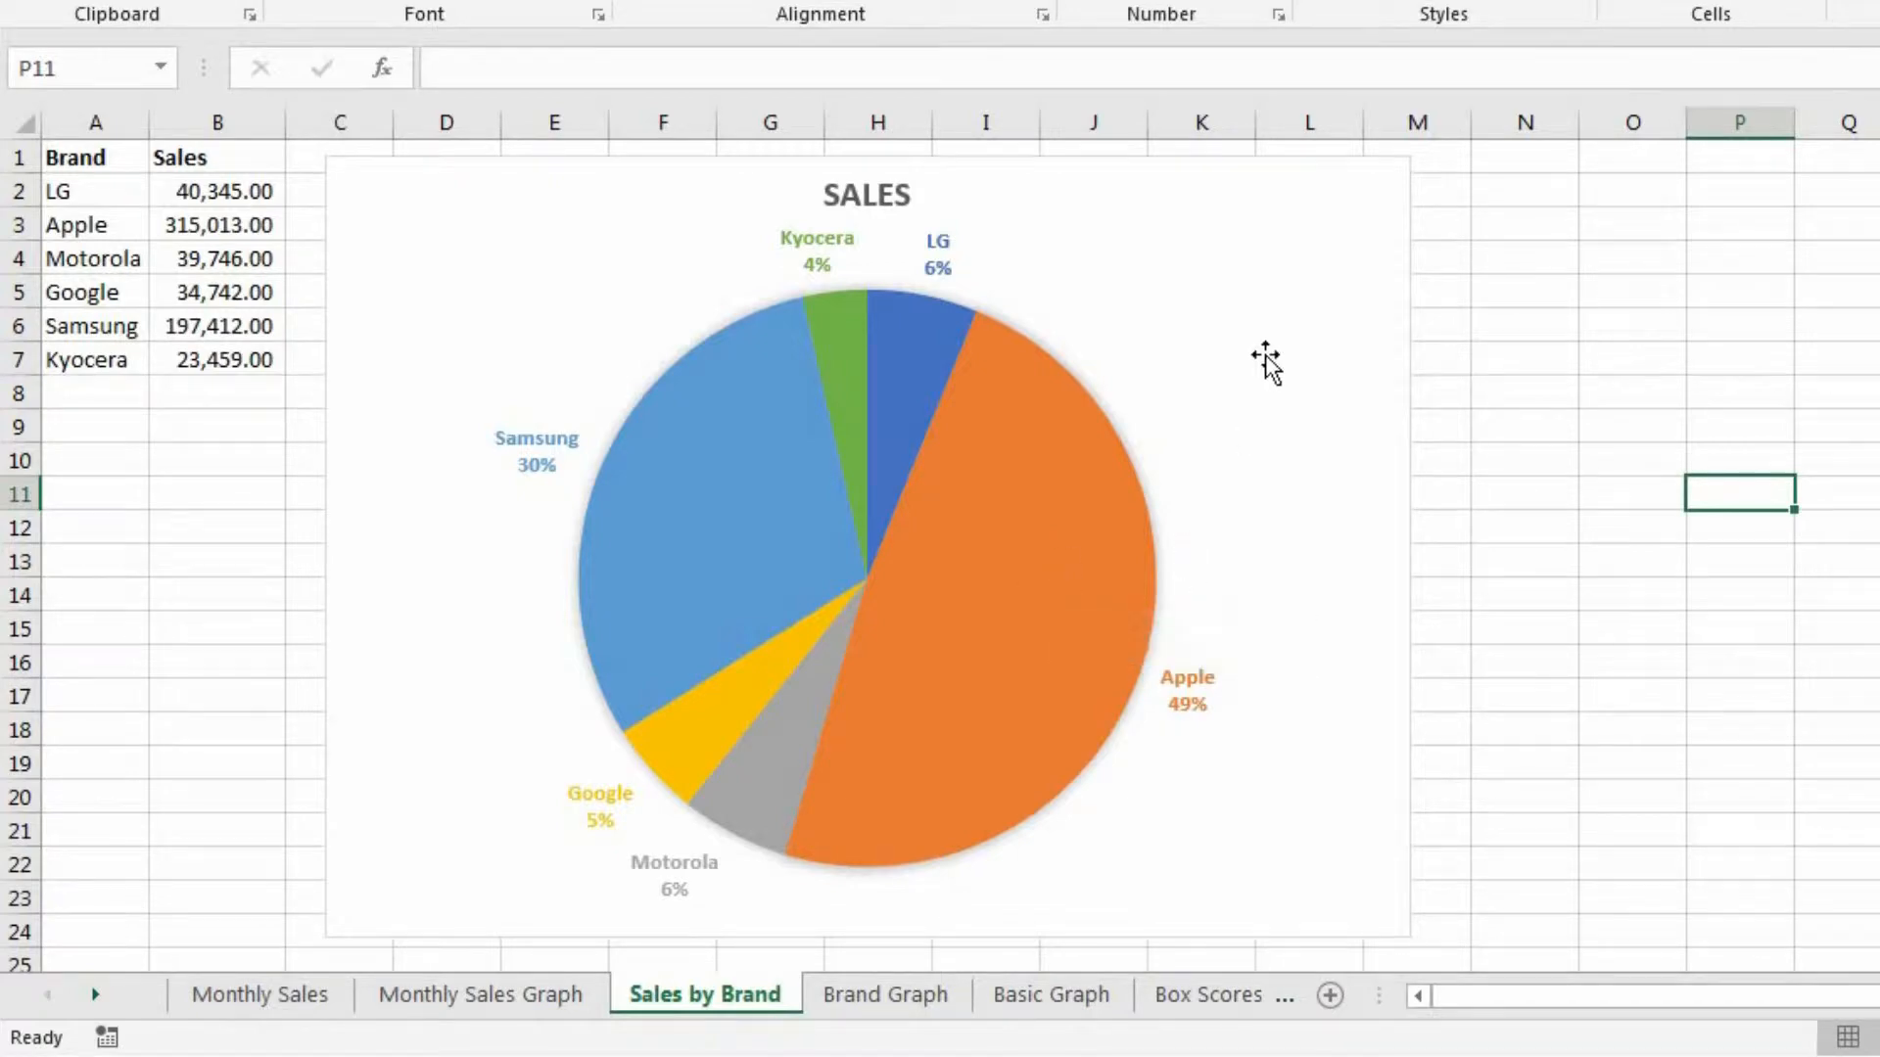
mouse_move(1111, 651)
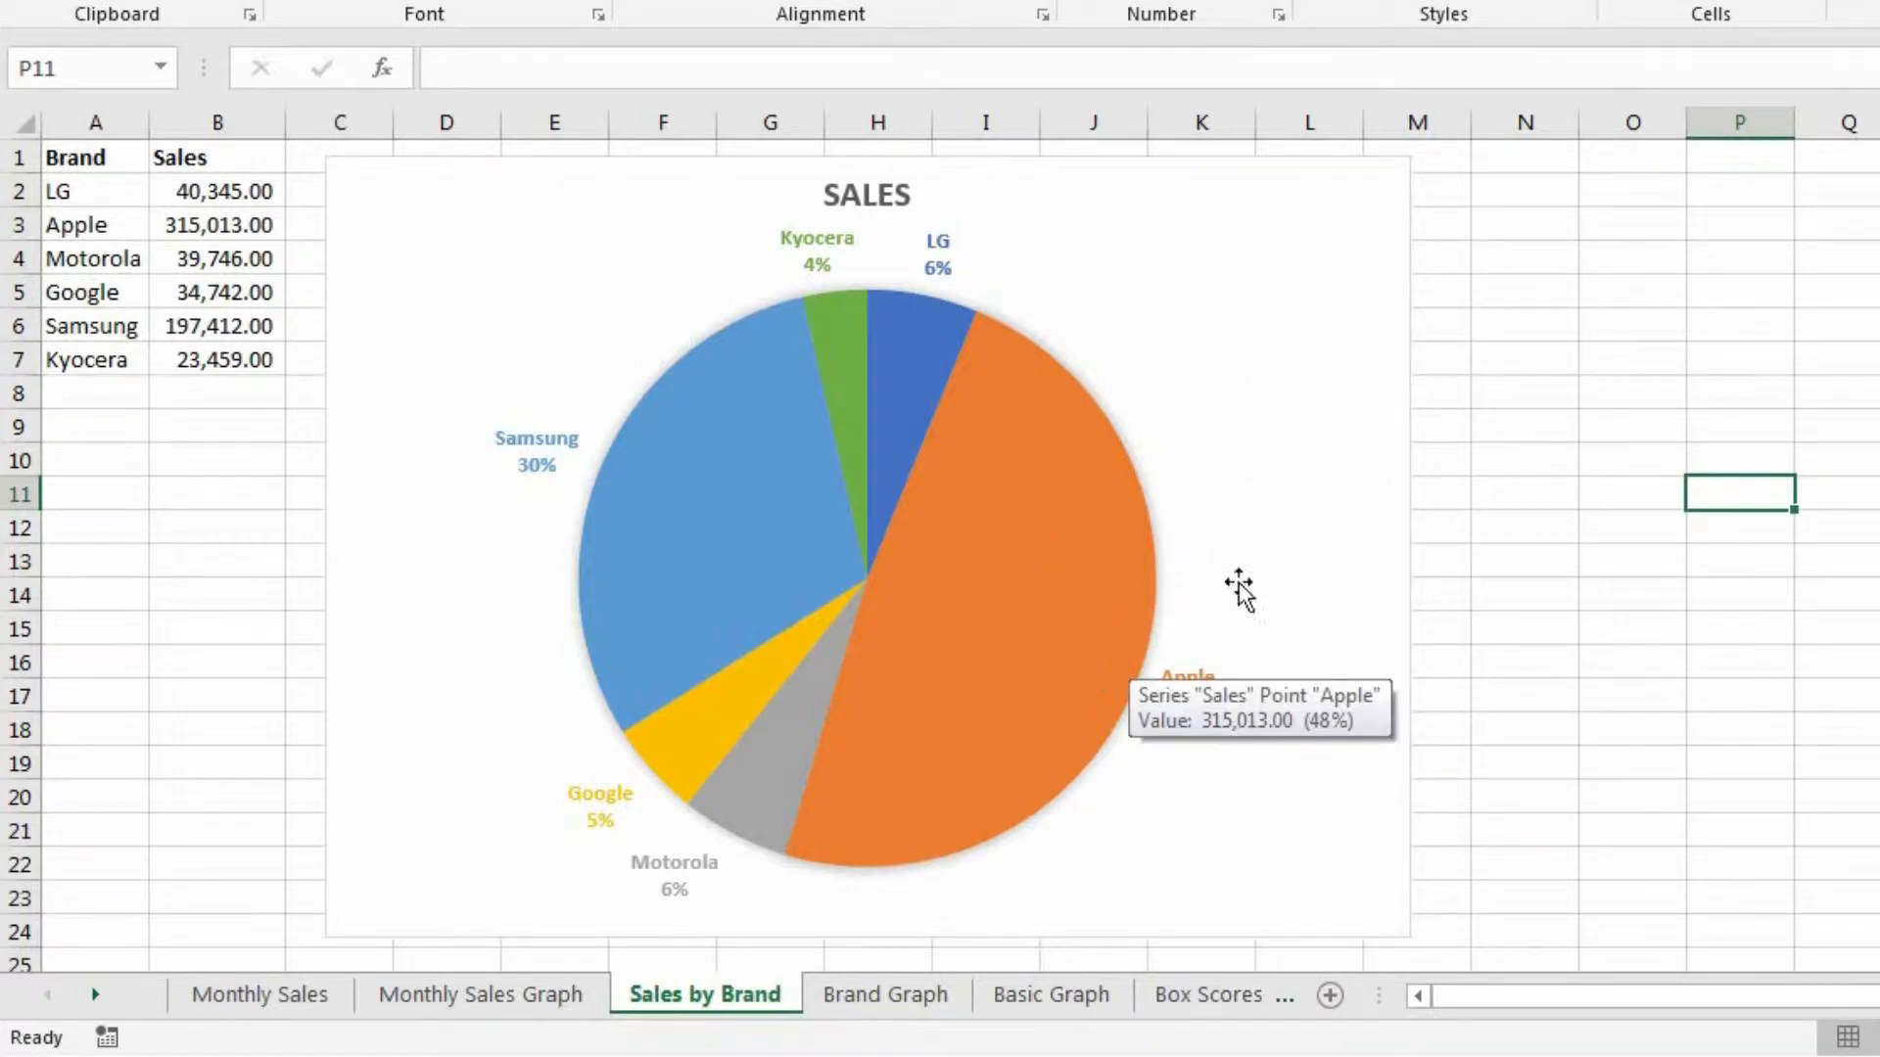
mouse_move(681, 509)
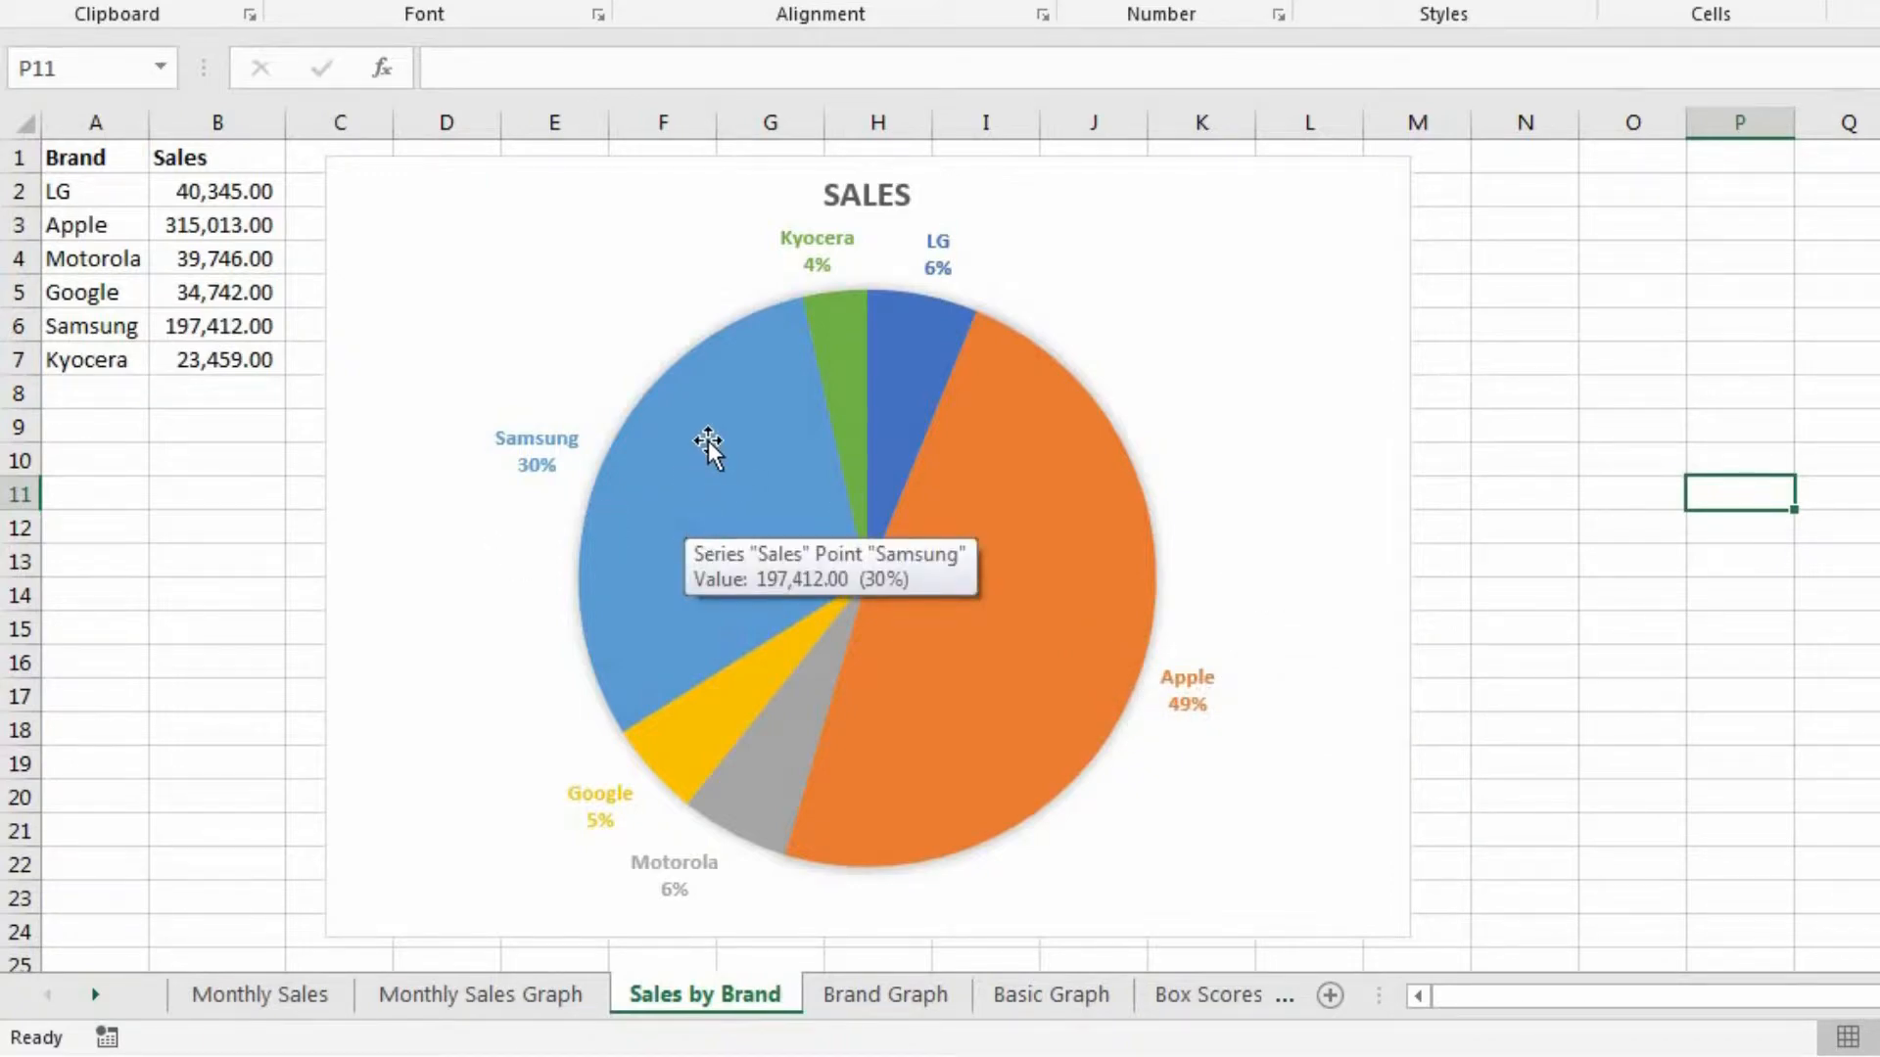
mouse_move(662, 747)
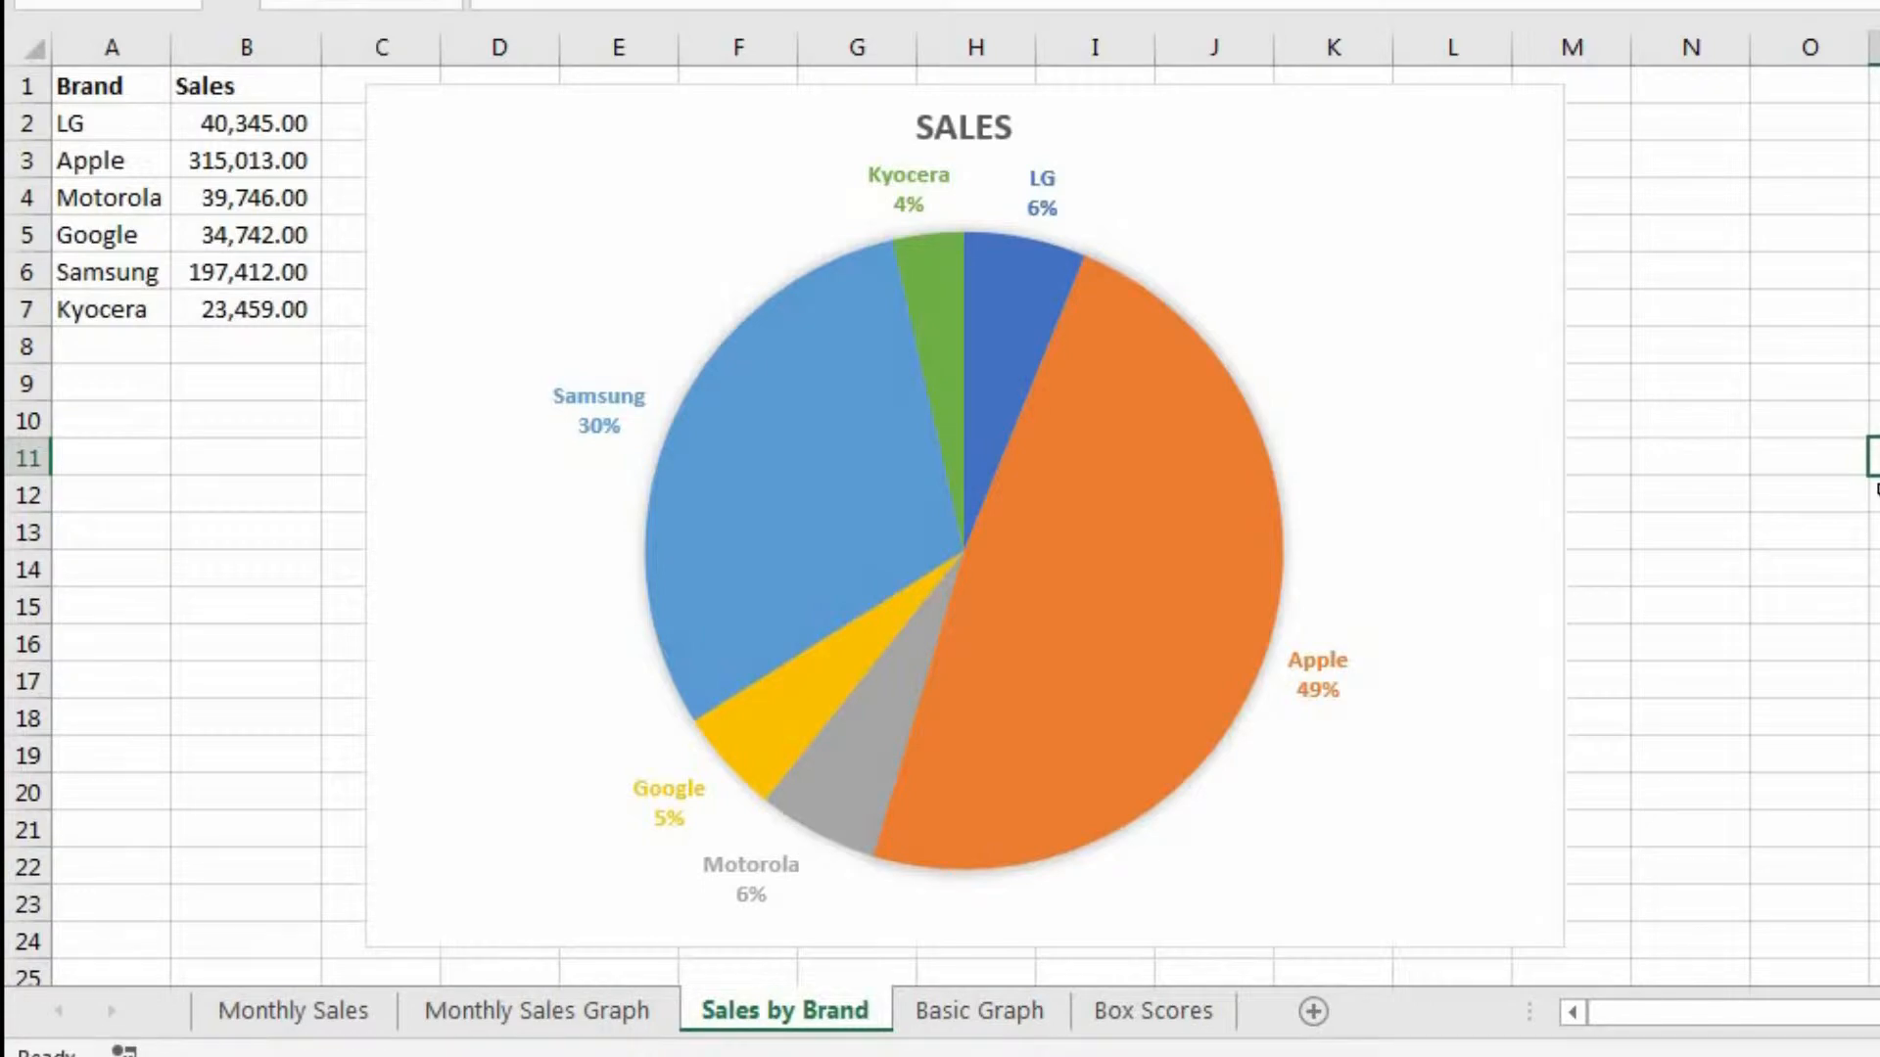
Step: Open the Basic Graph sheet and examine its Sales Rep and Total Sales columns
click(1003, 1006)
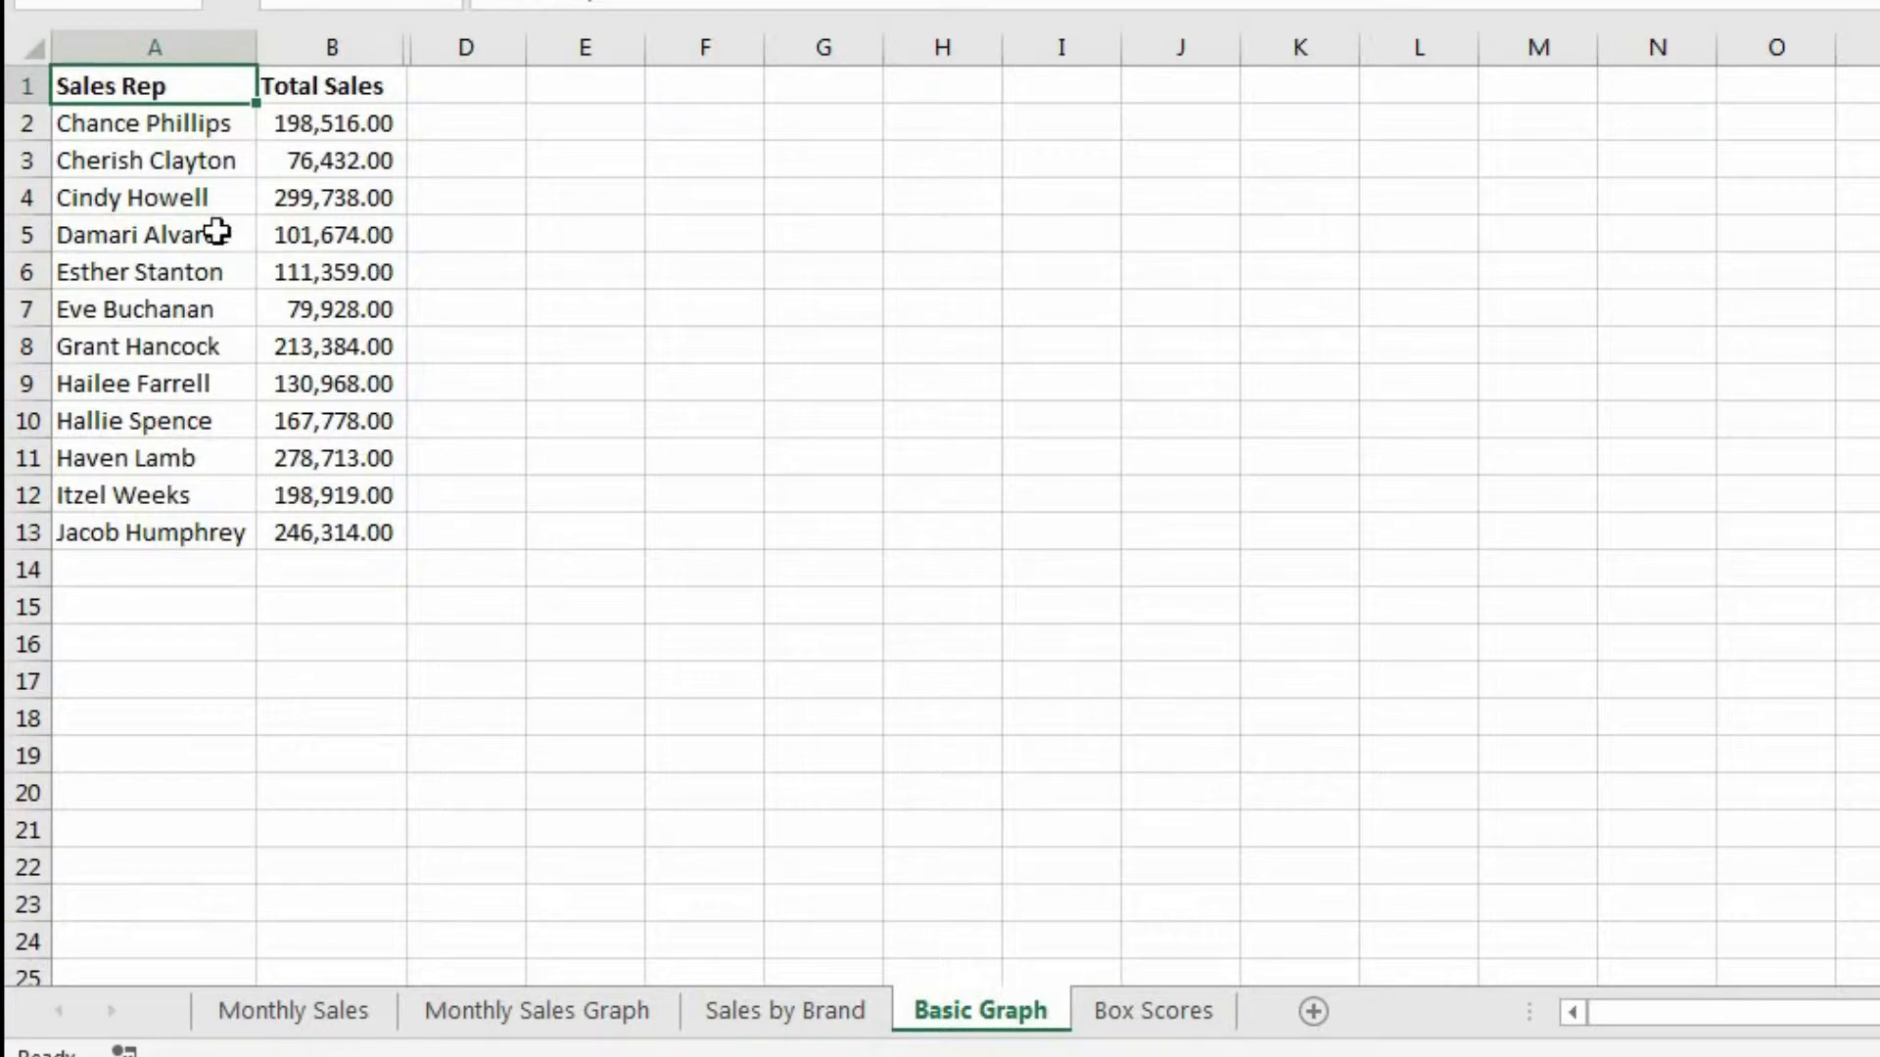
click(151, 40)
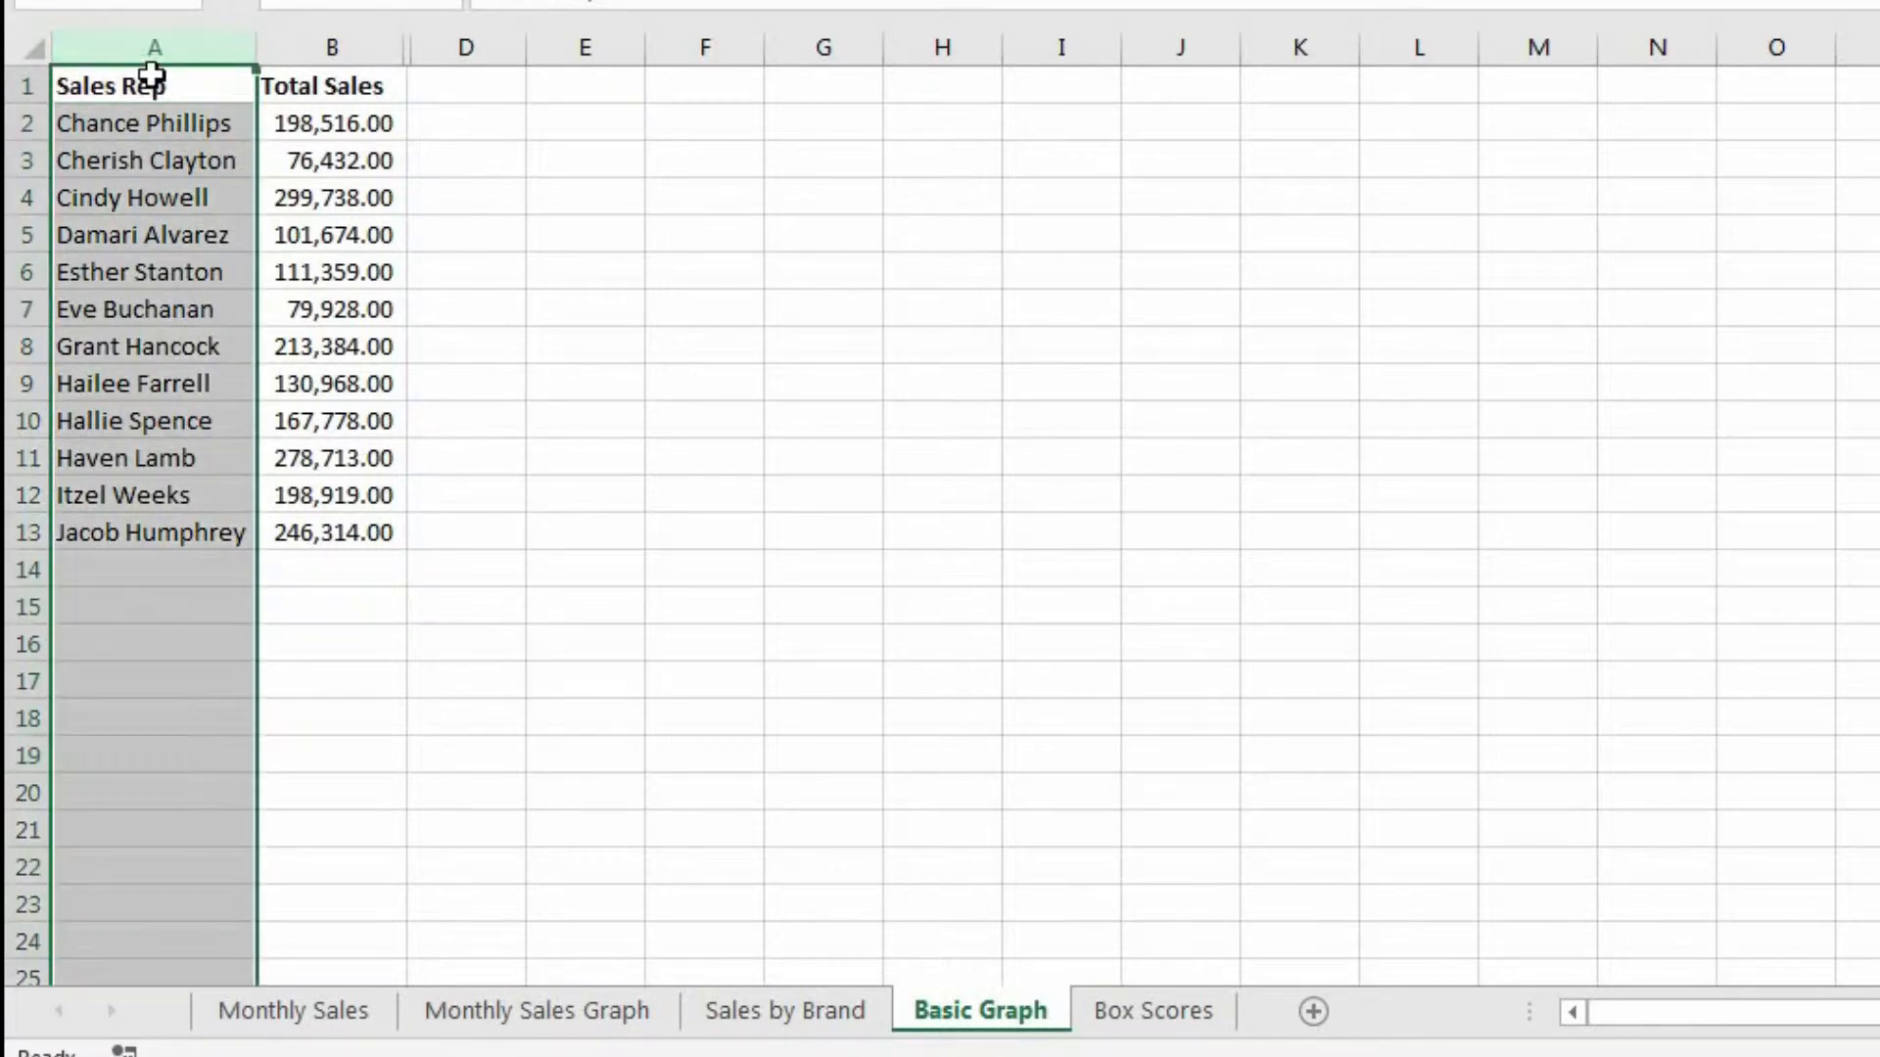
click(152, 84)
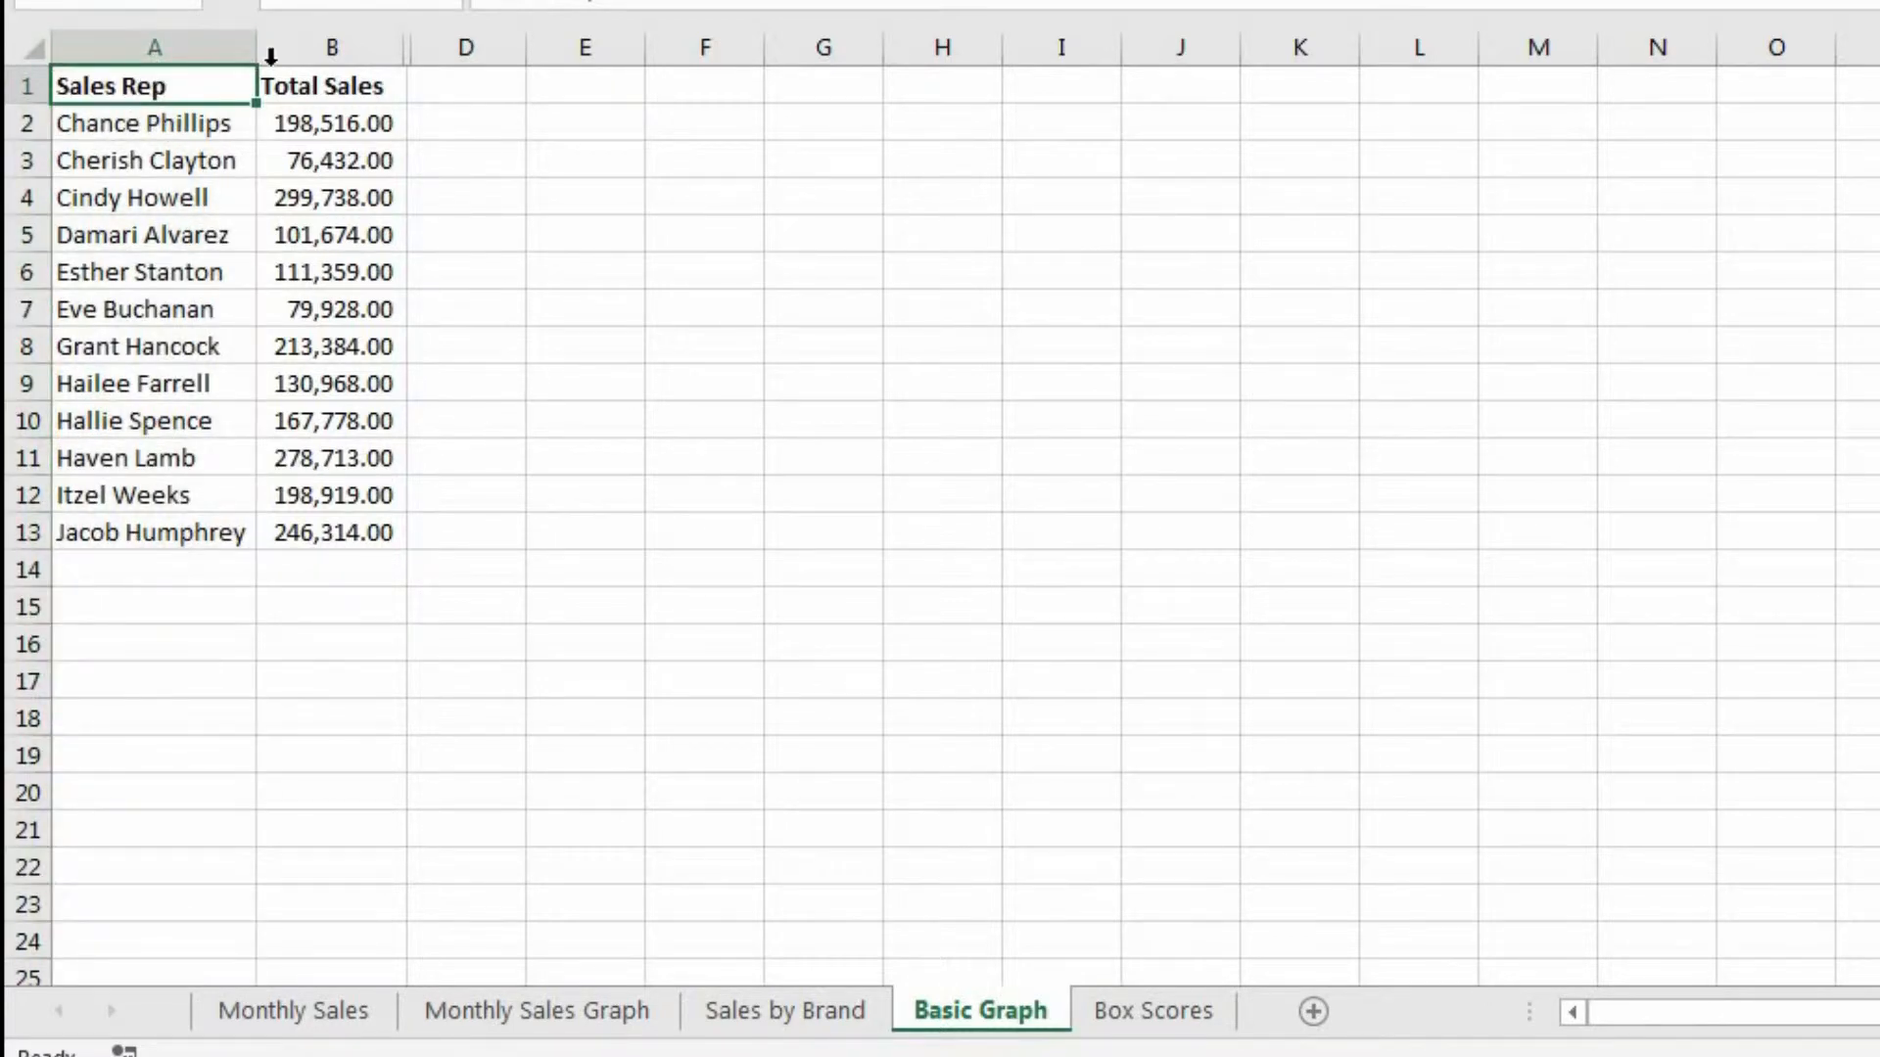
click(329, 44)
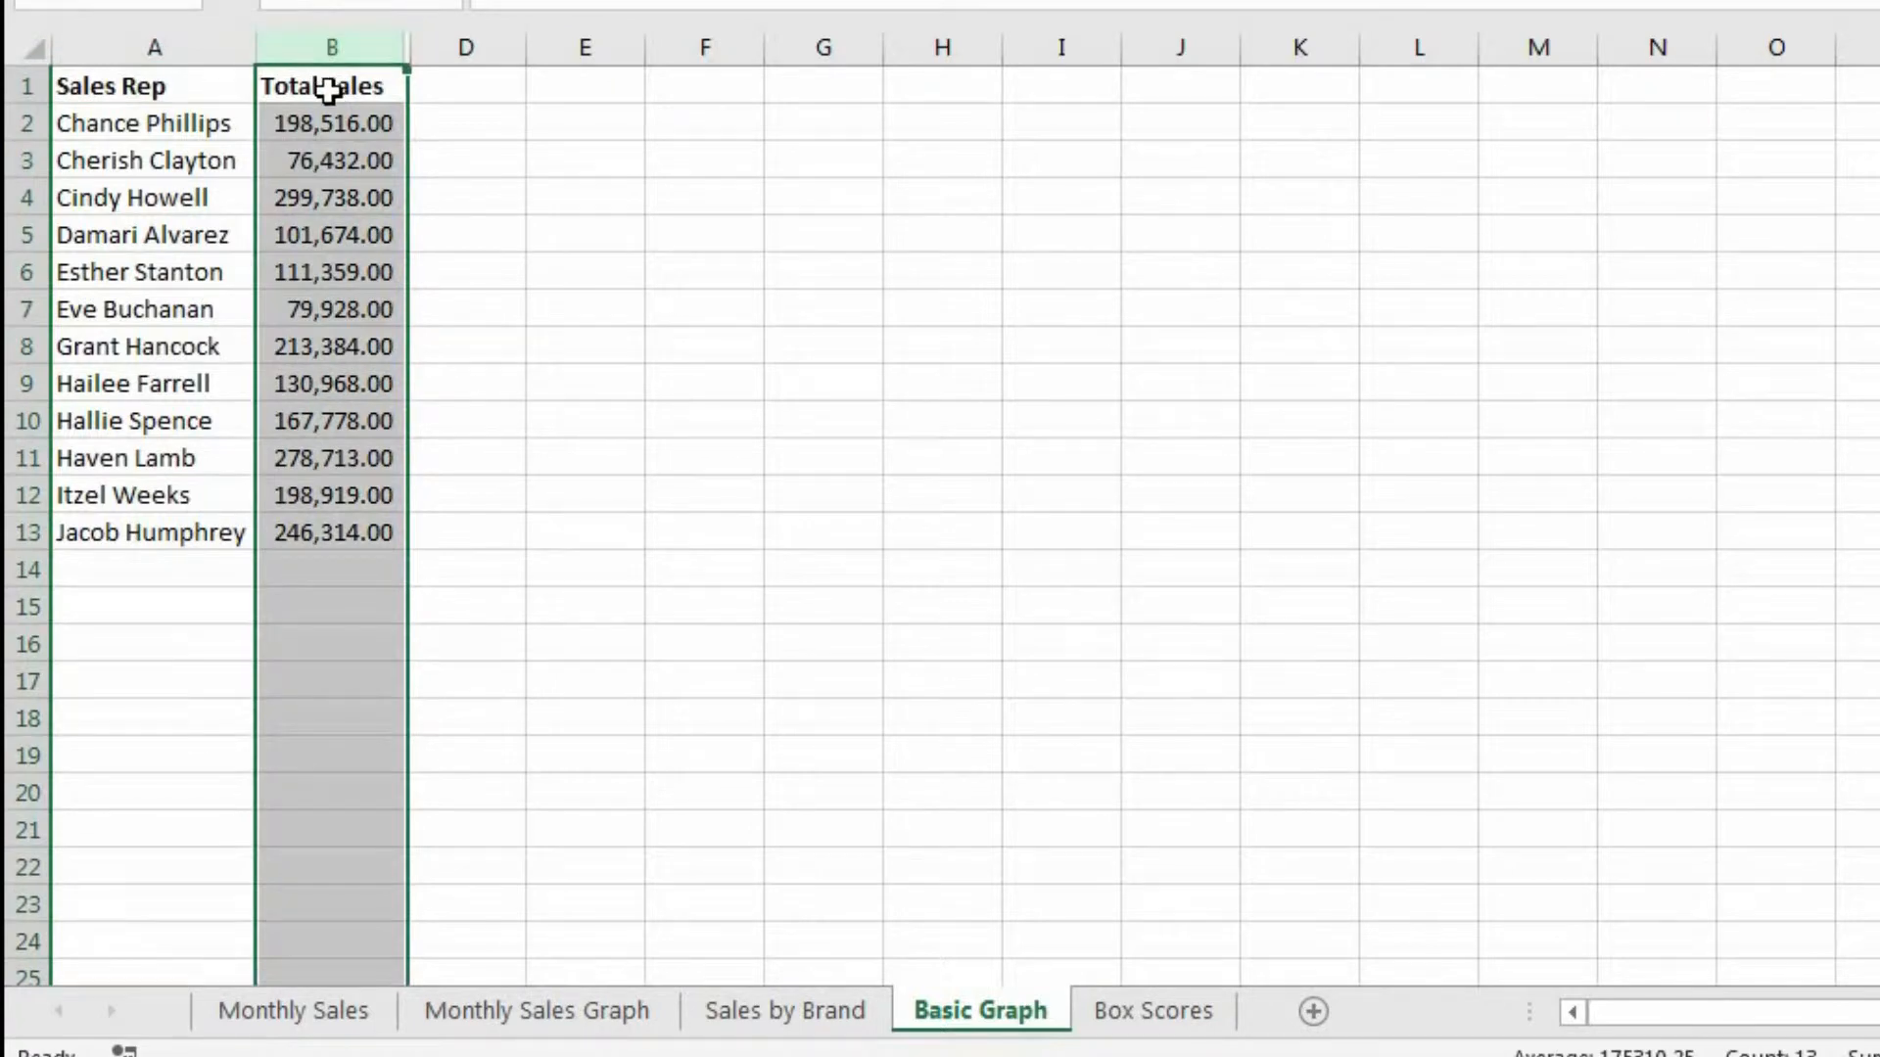
click(328, 85)
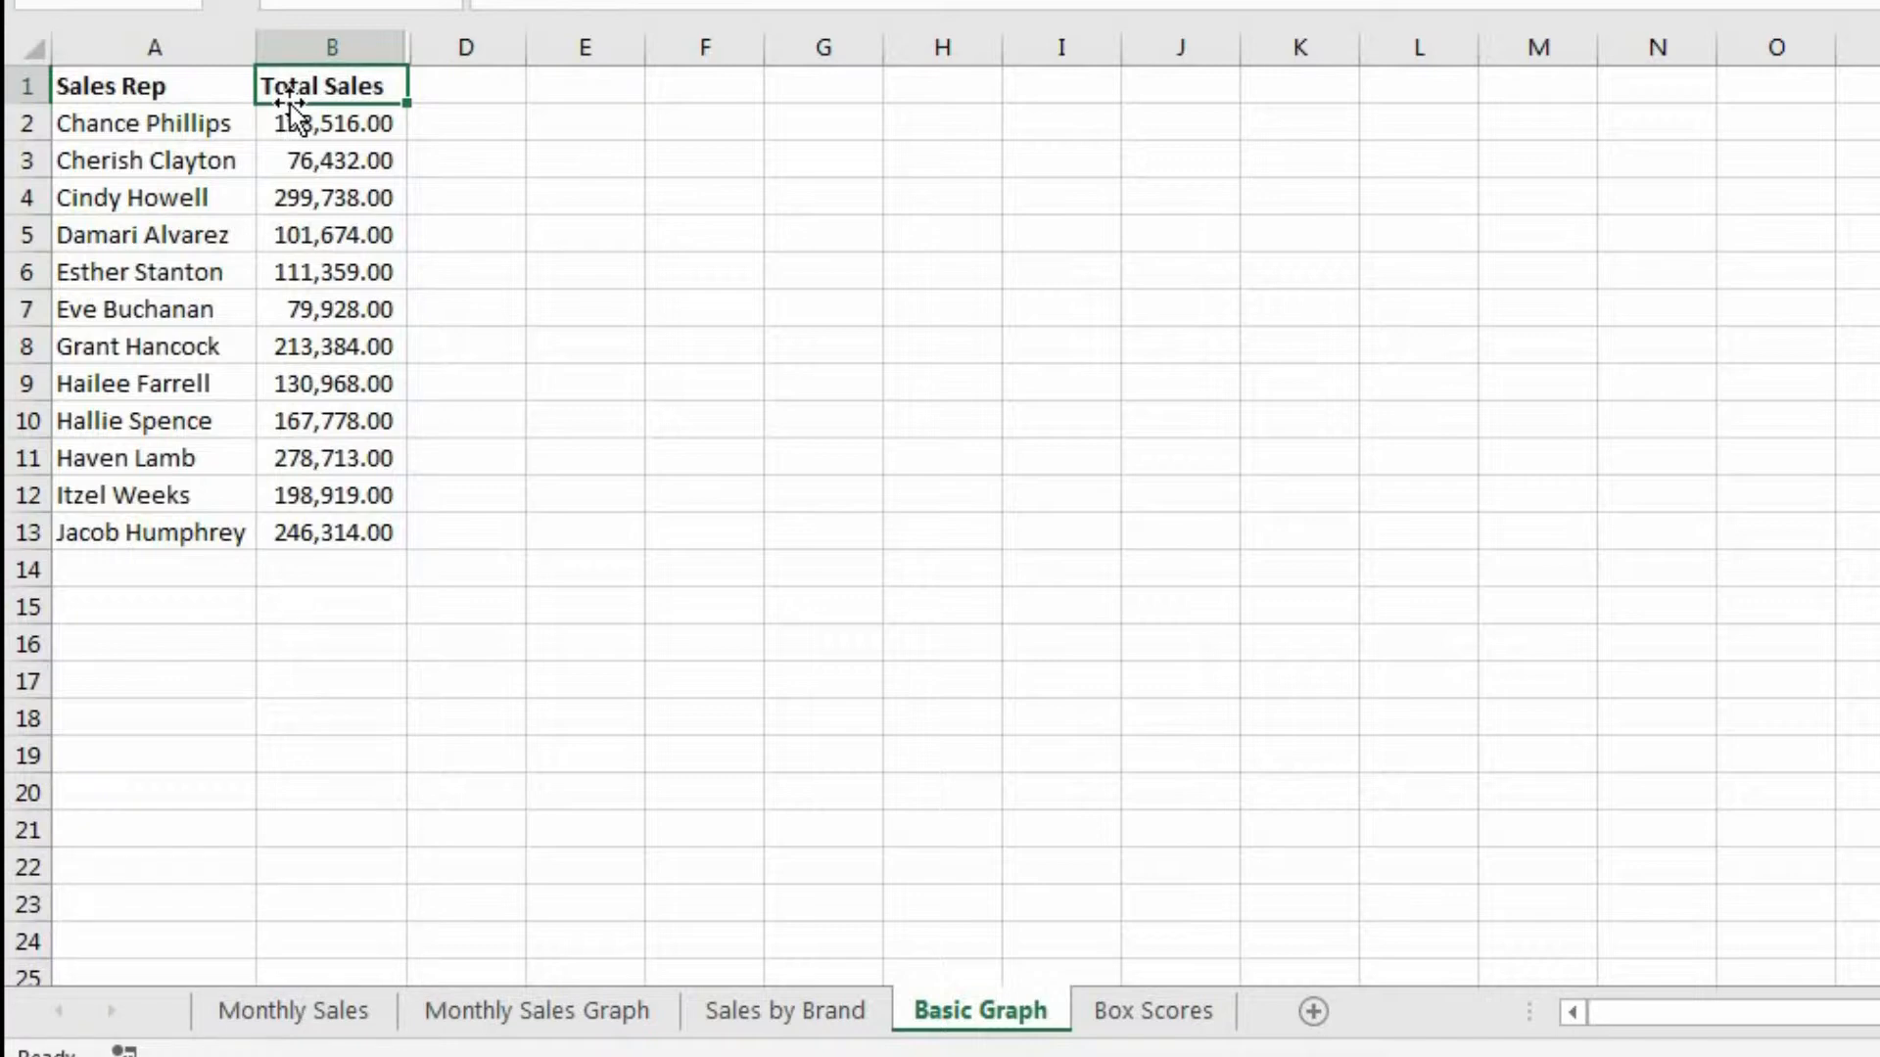
key(Left)
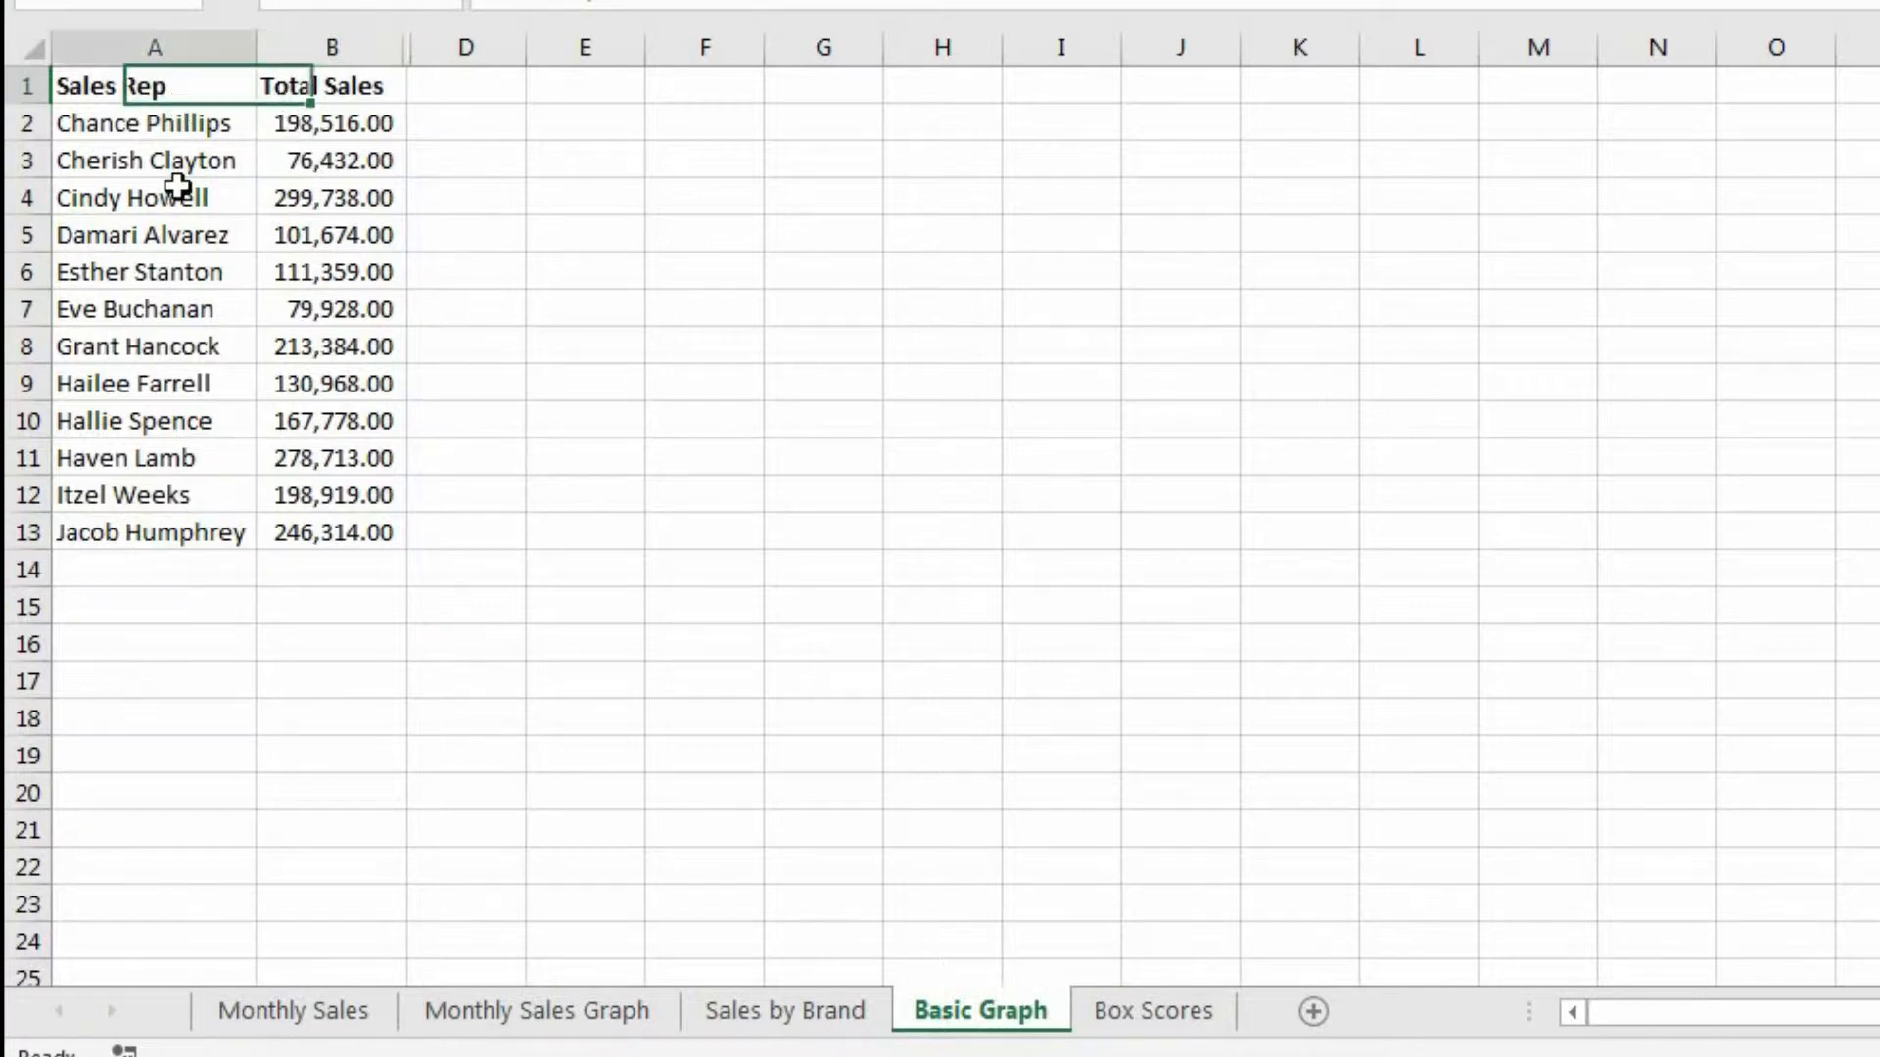
click(156, 227)
click(323, 237)
Step: Open the recommended charts for the sales rep data, starting from a cell inside the range
click(200, 152)
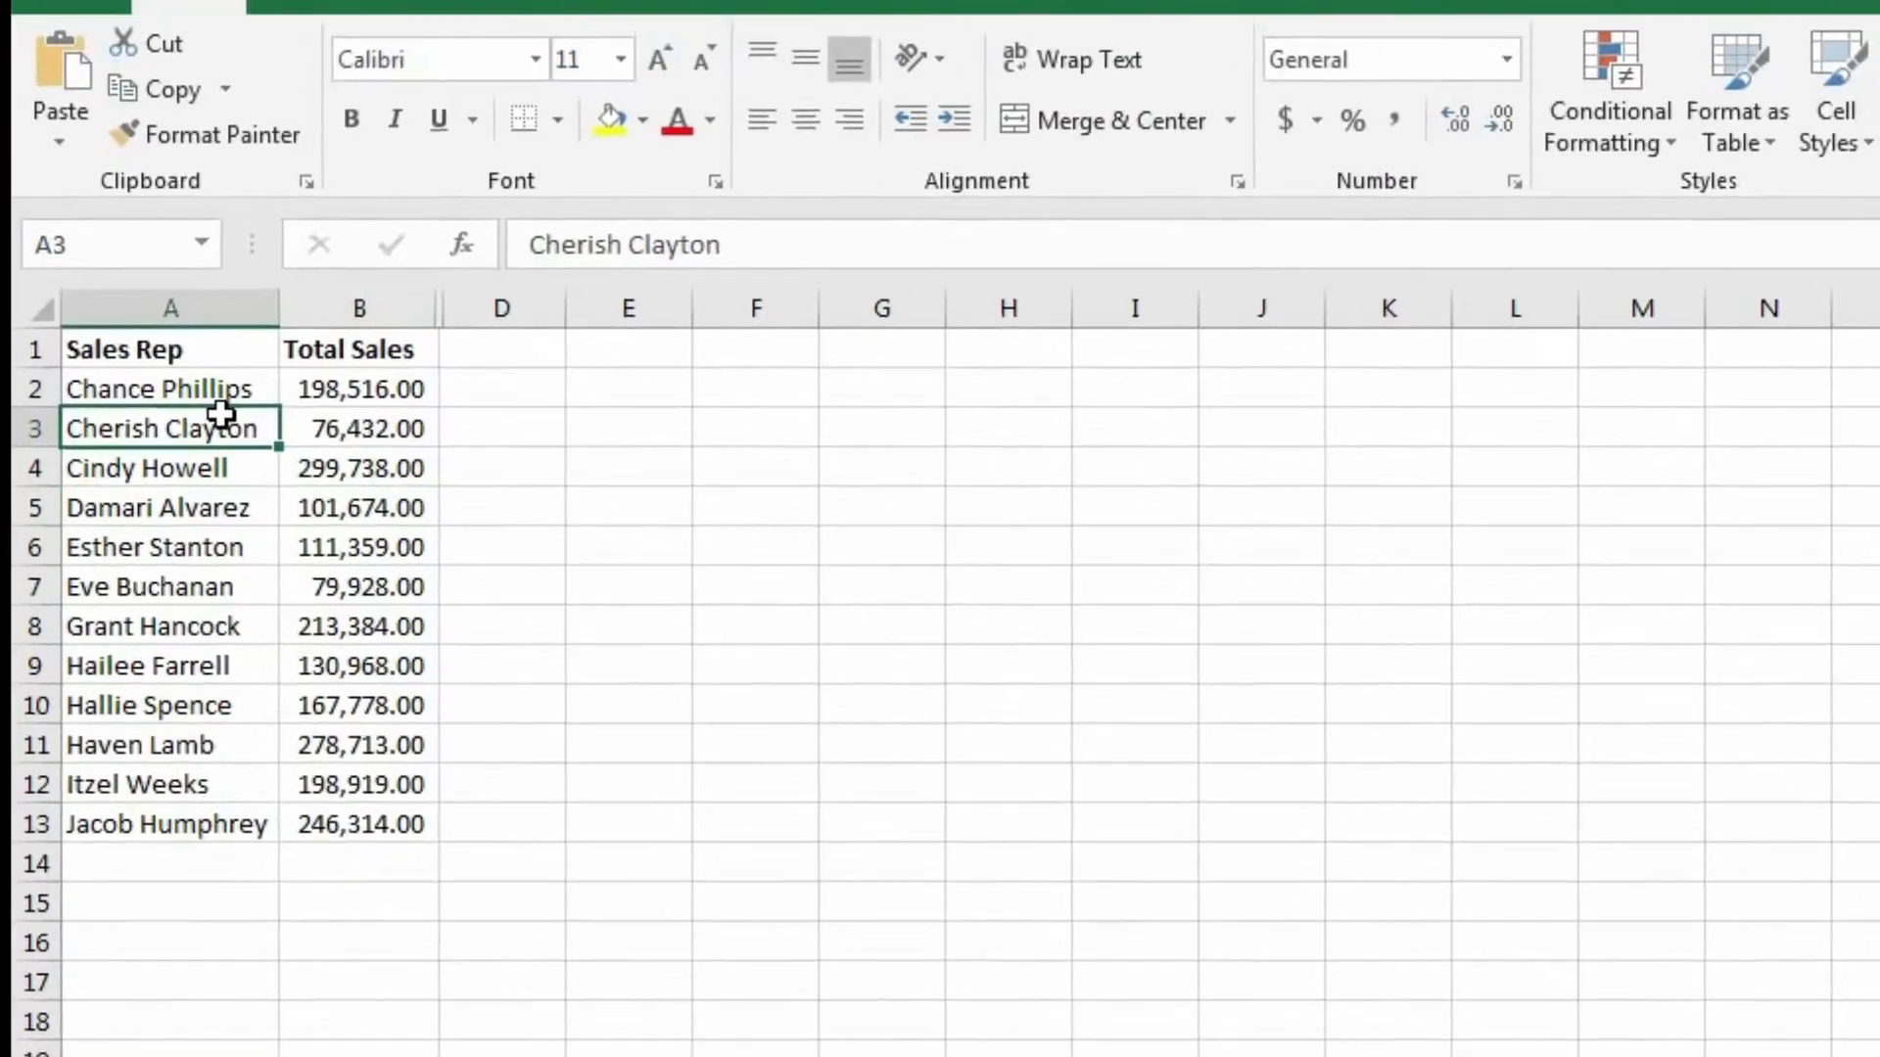
click(308, 56)
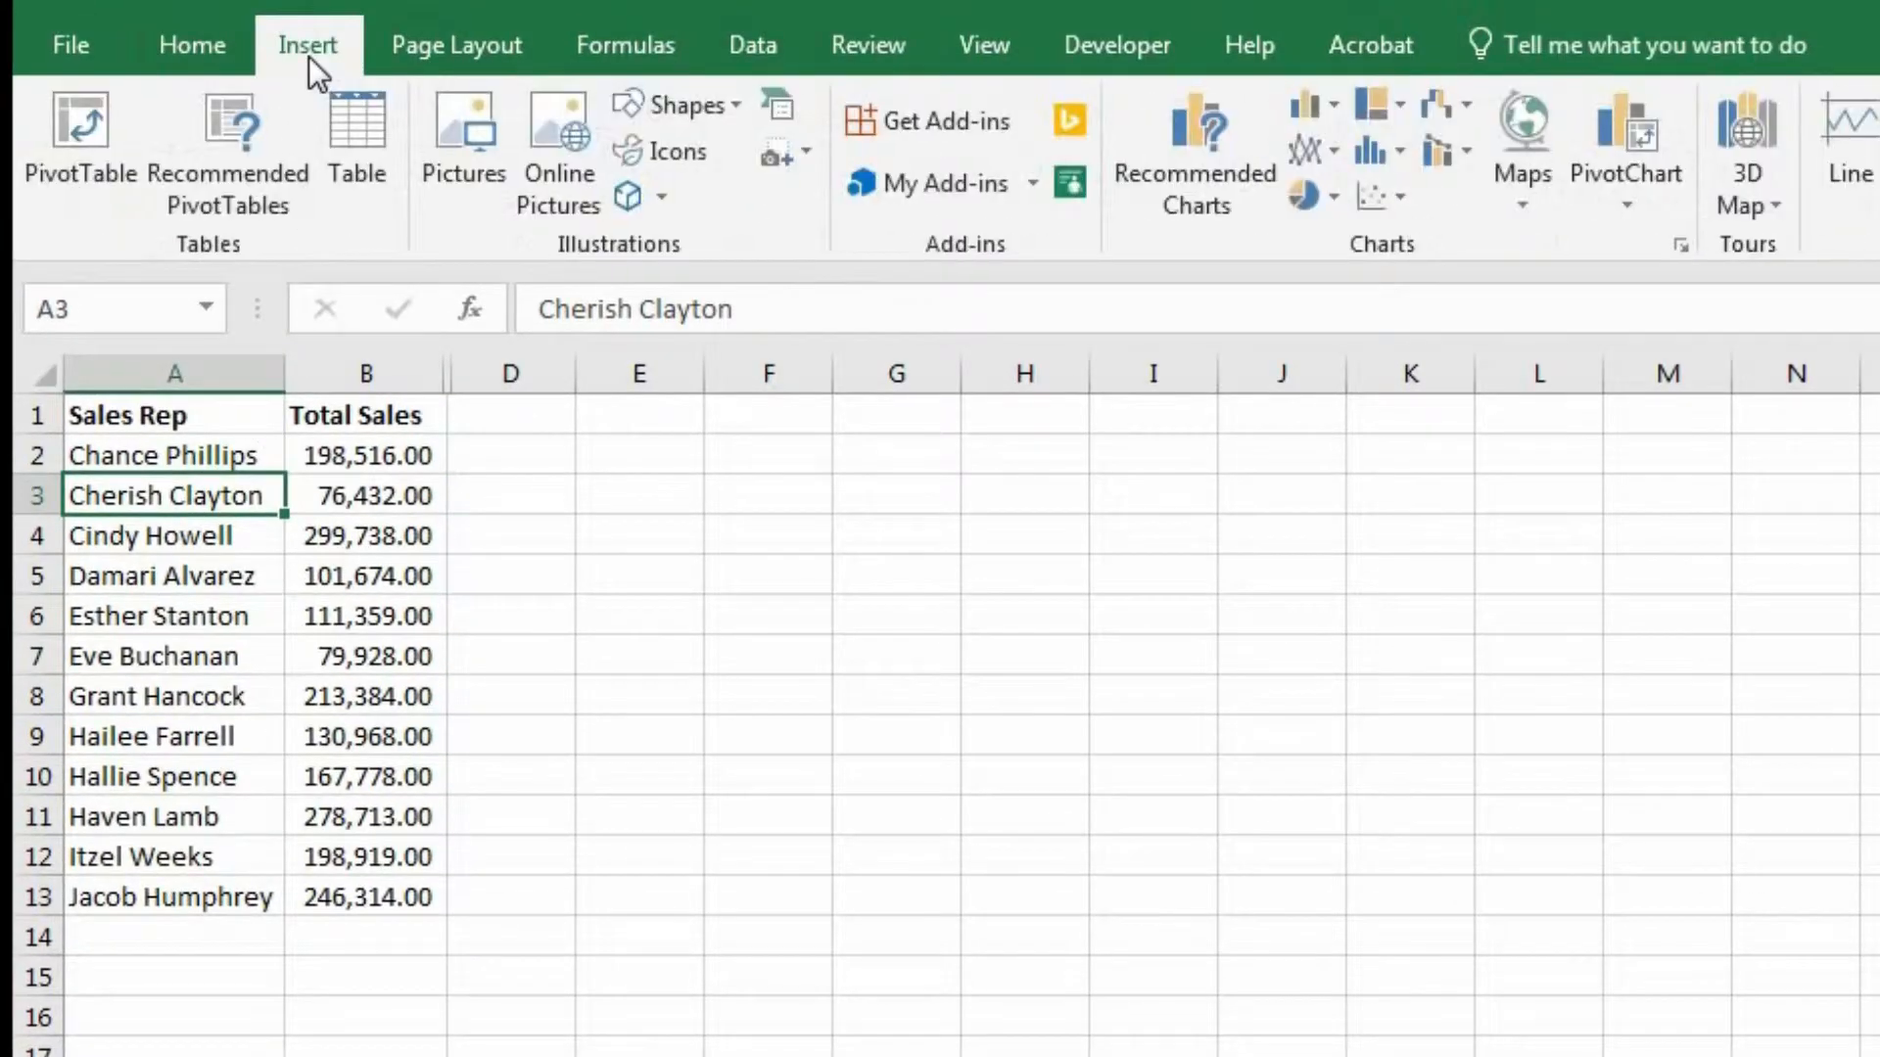
click(1201, 183)
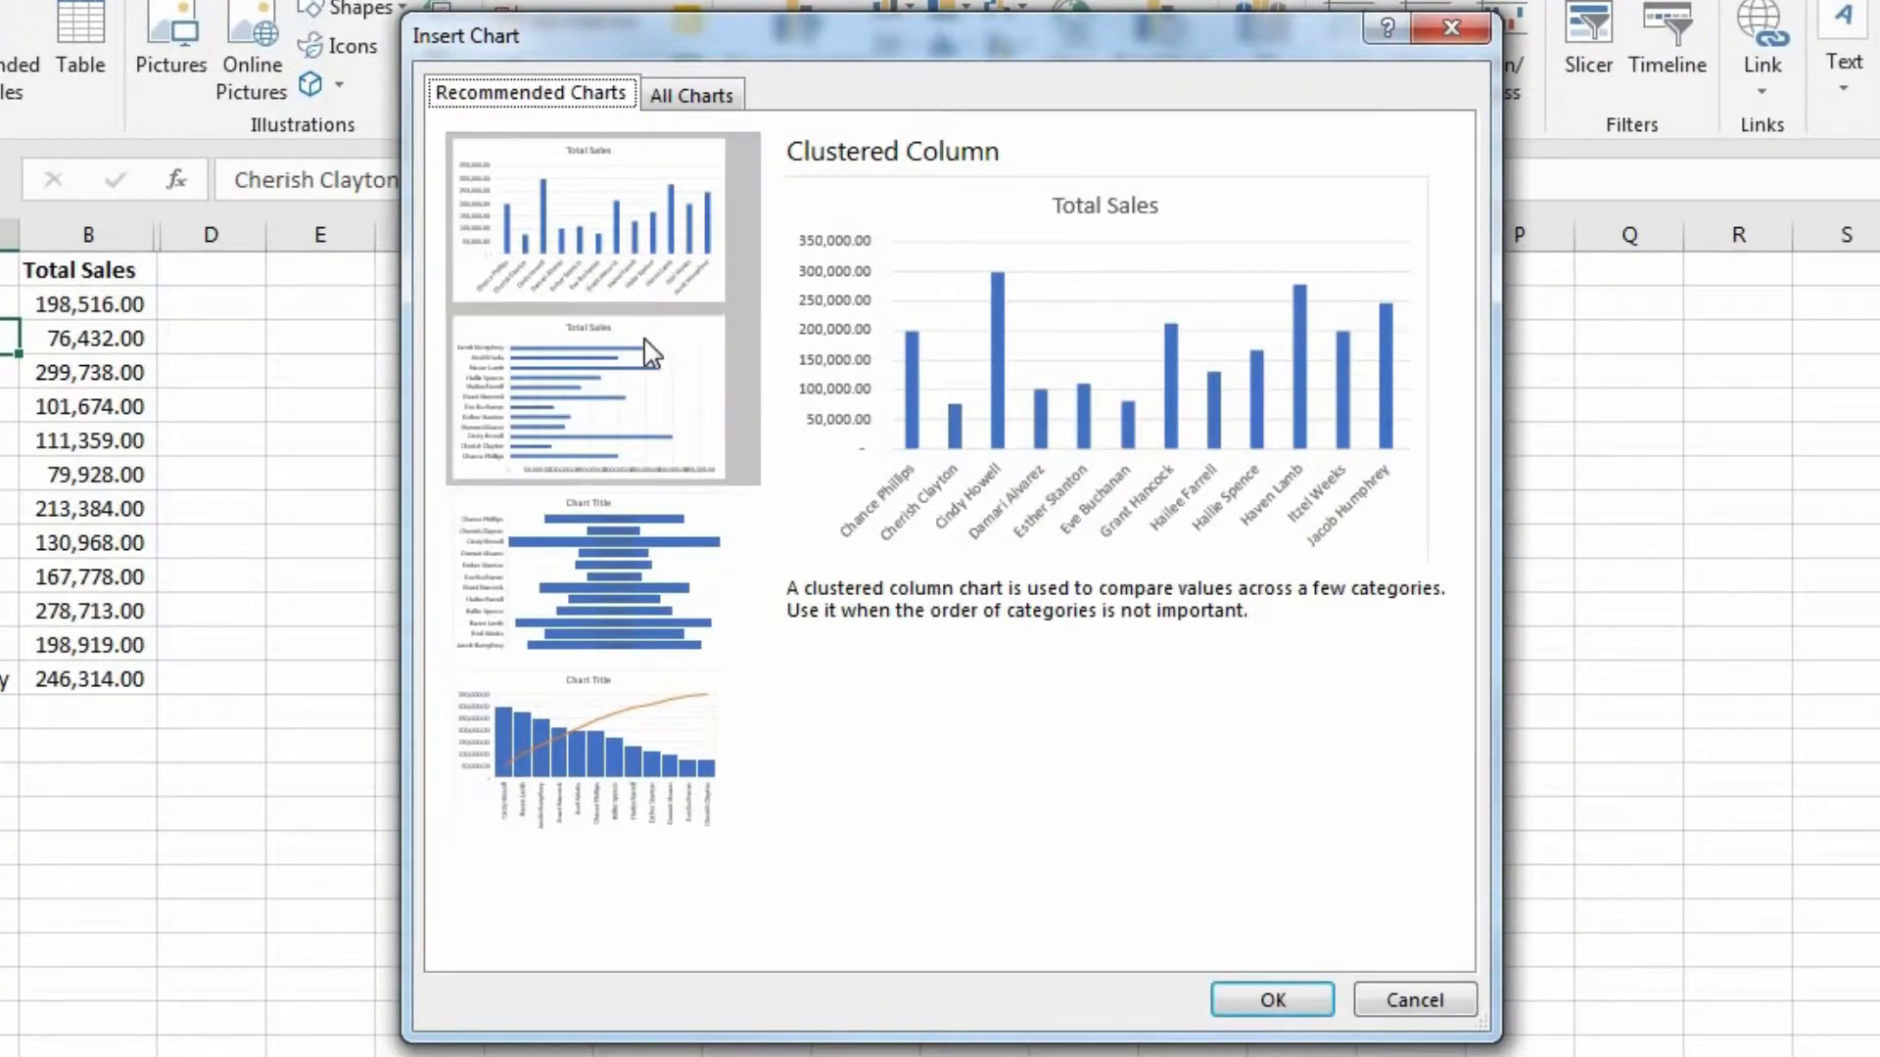
Step: Preview the recommended bar, Funnel and Pareto charts and return to the Clustered Column preview
click(648, 347)
click(639, 563)
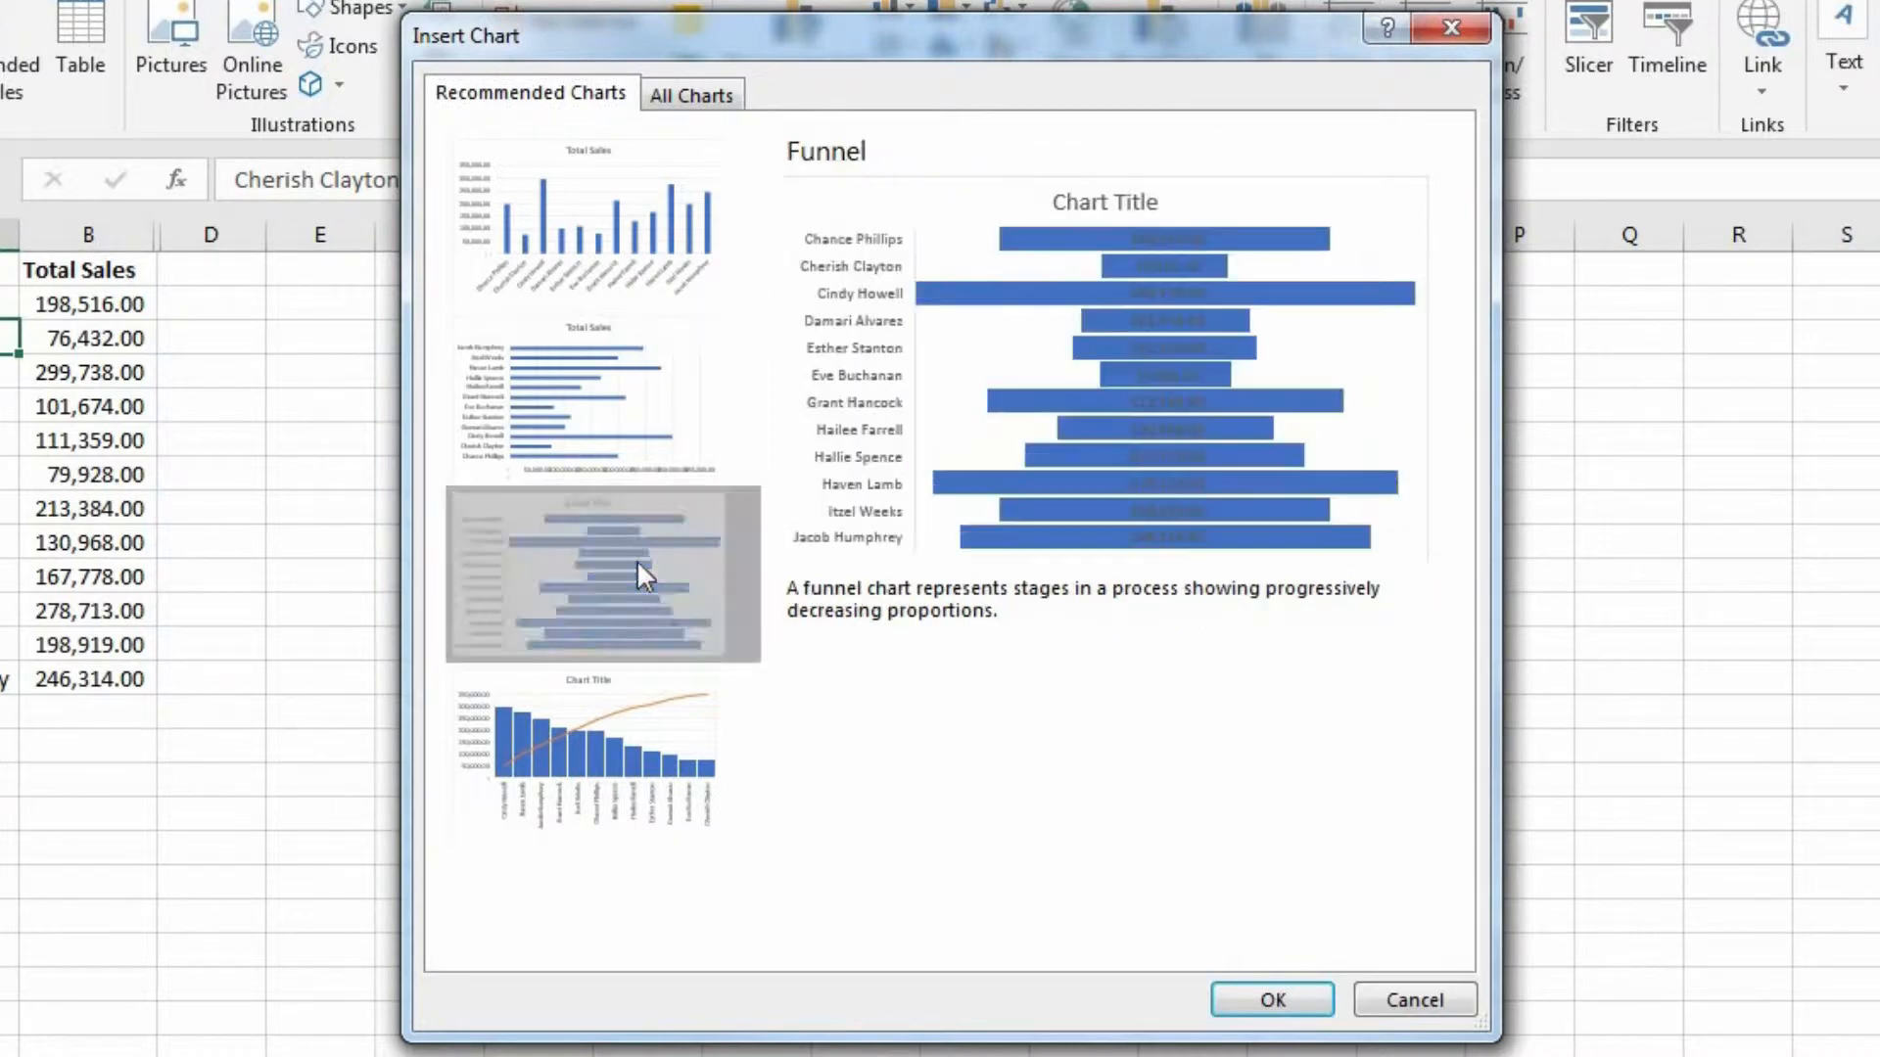
click(632, 793)
click(640, 335)
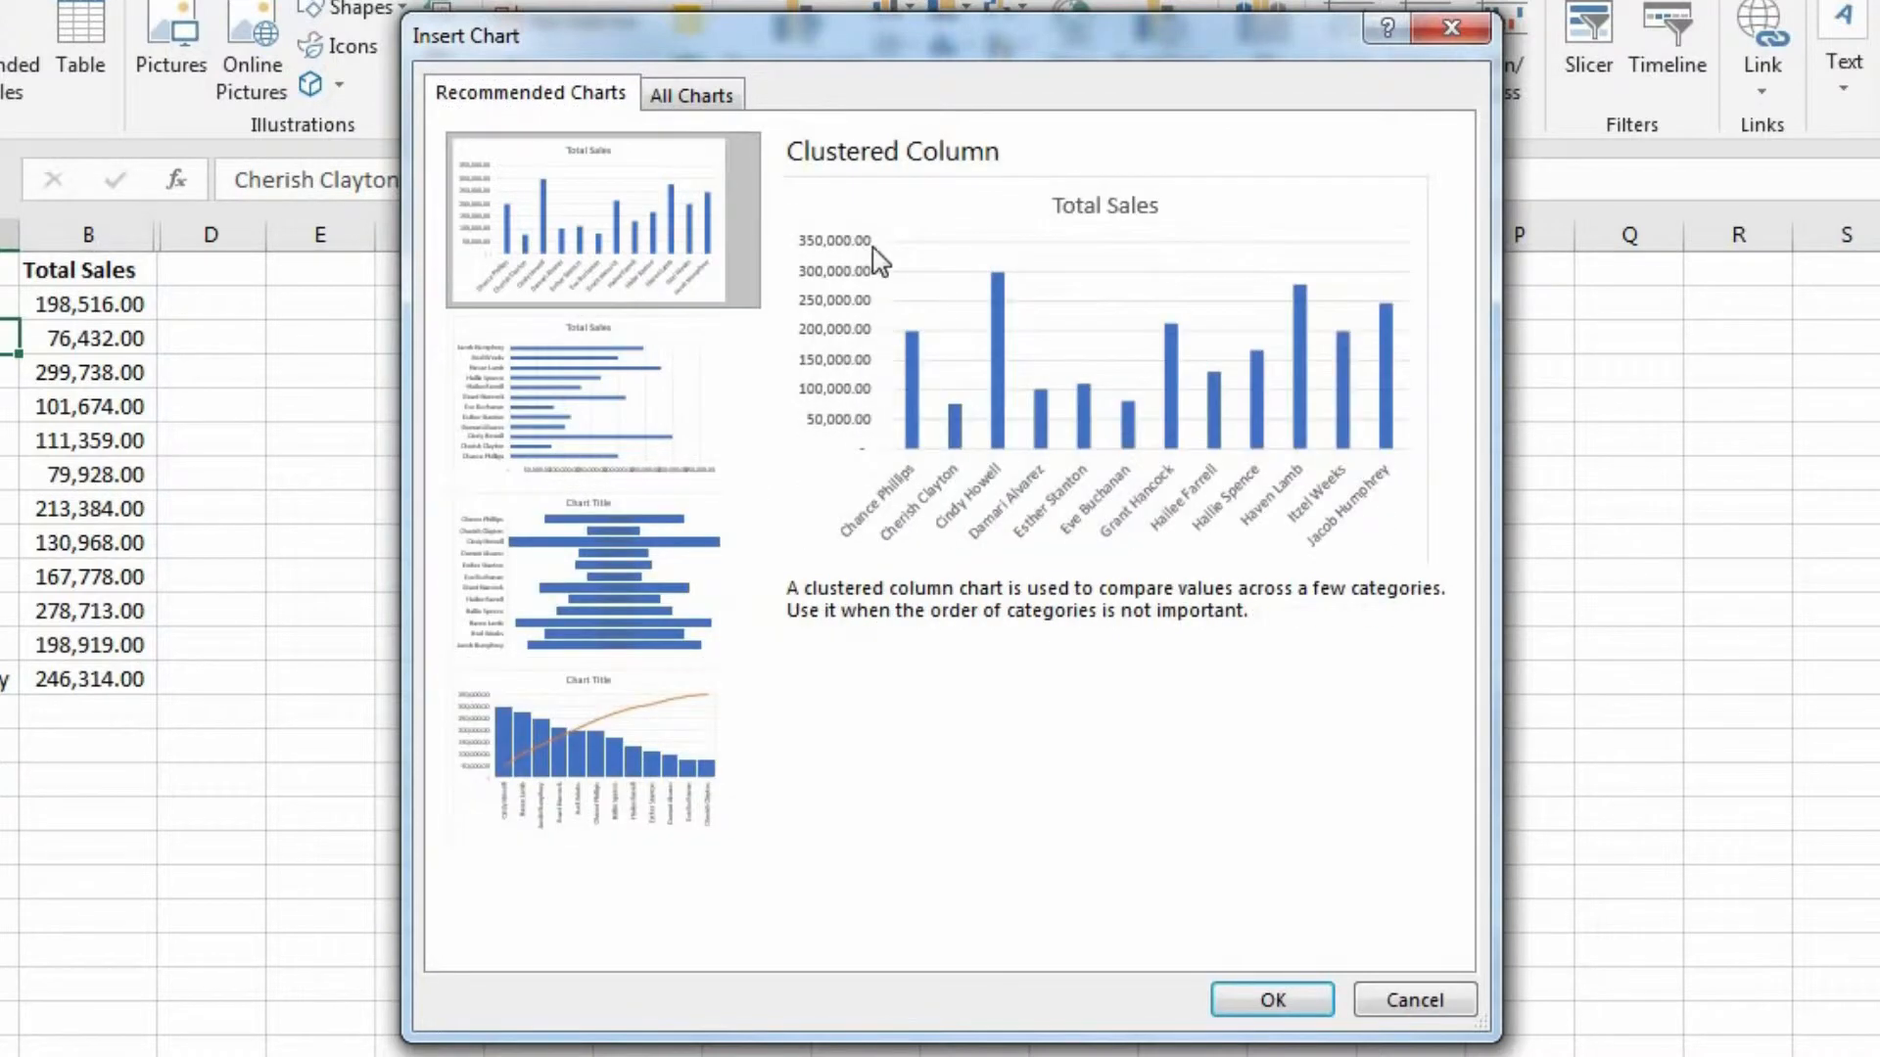
click(545, 442)
click(590, 603)
click(614, 748)
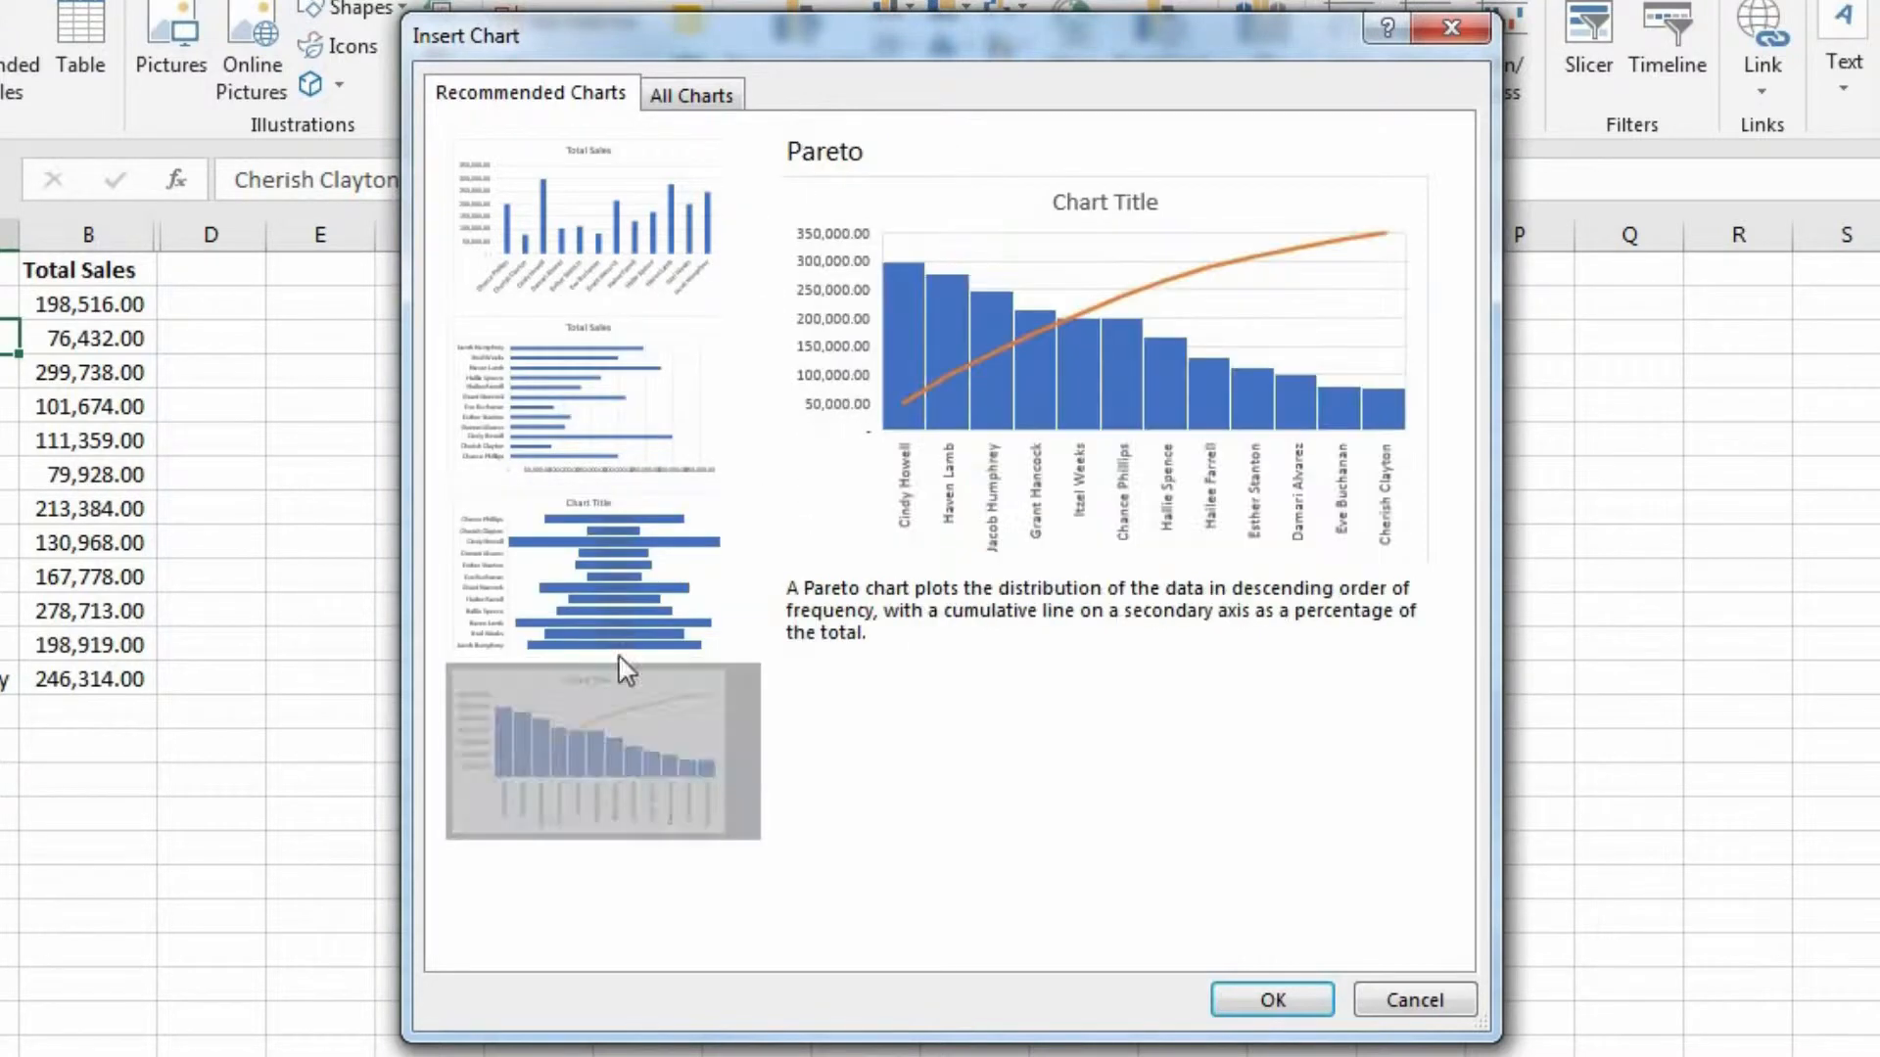
click(587, 238)
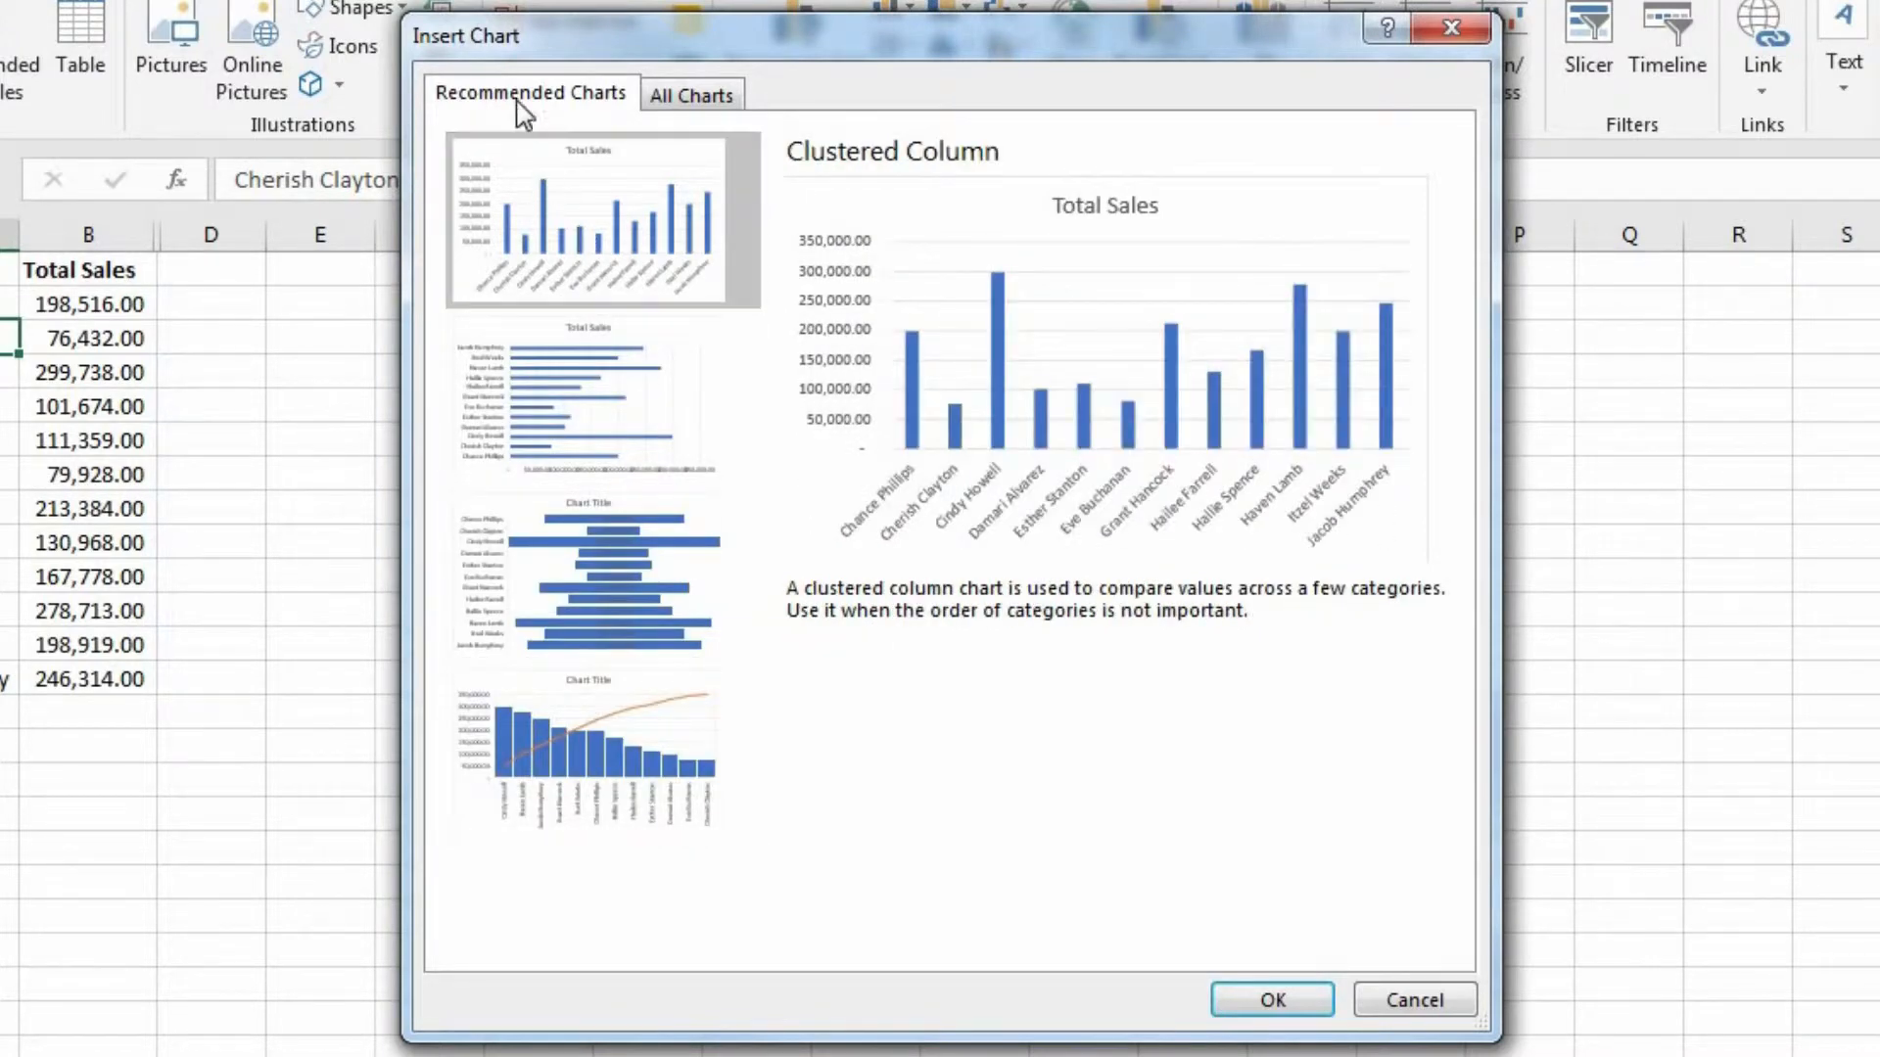
Step: Browse all chart types, previewing Line, Pie, Bar, Area and X Y (Scatter) for the sales data
click(695, 99)
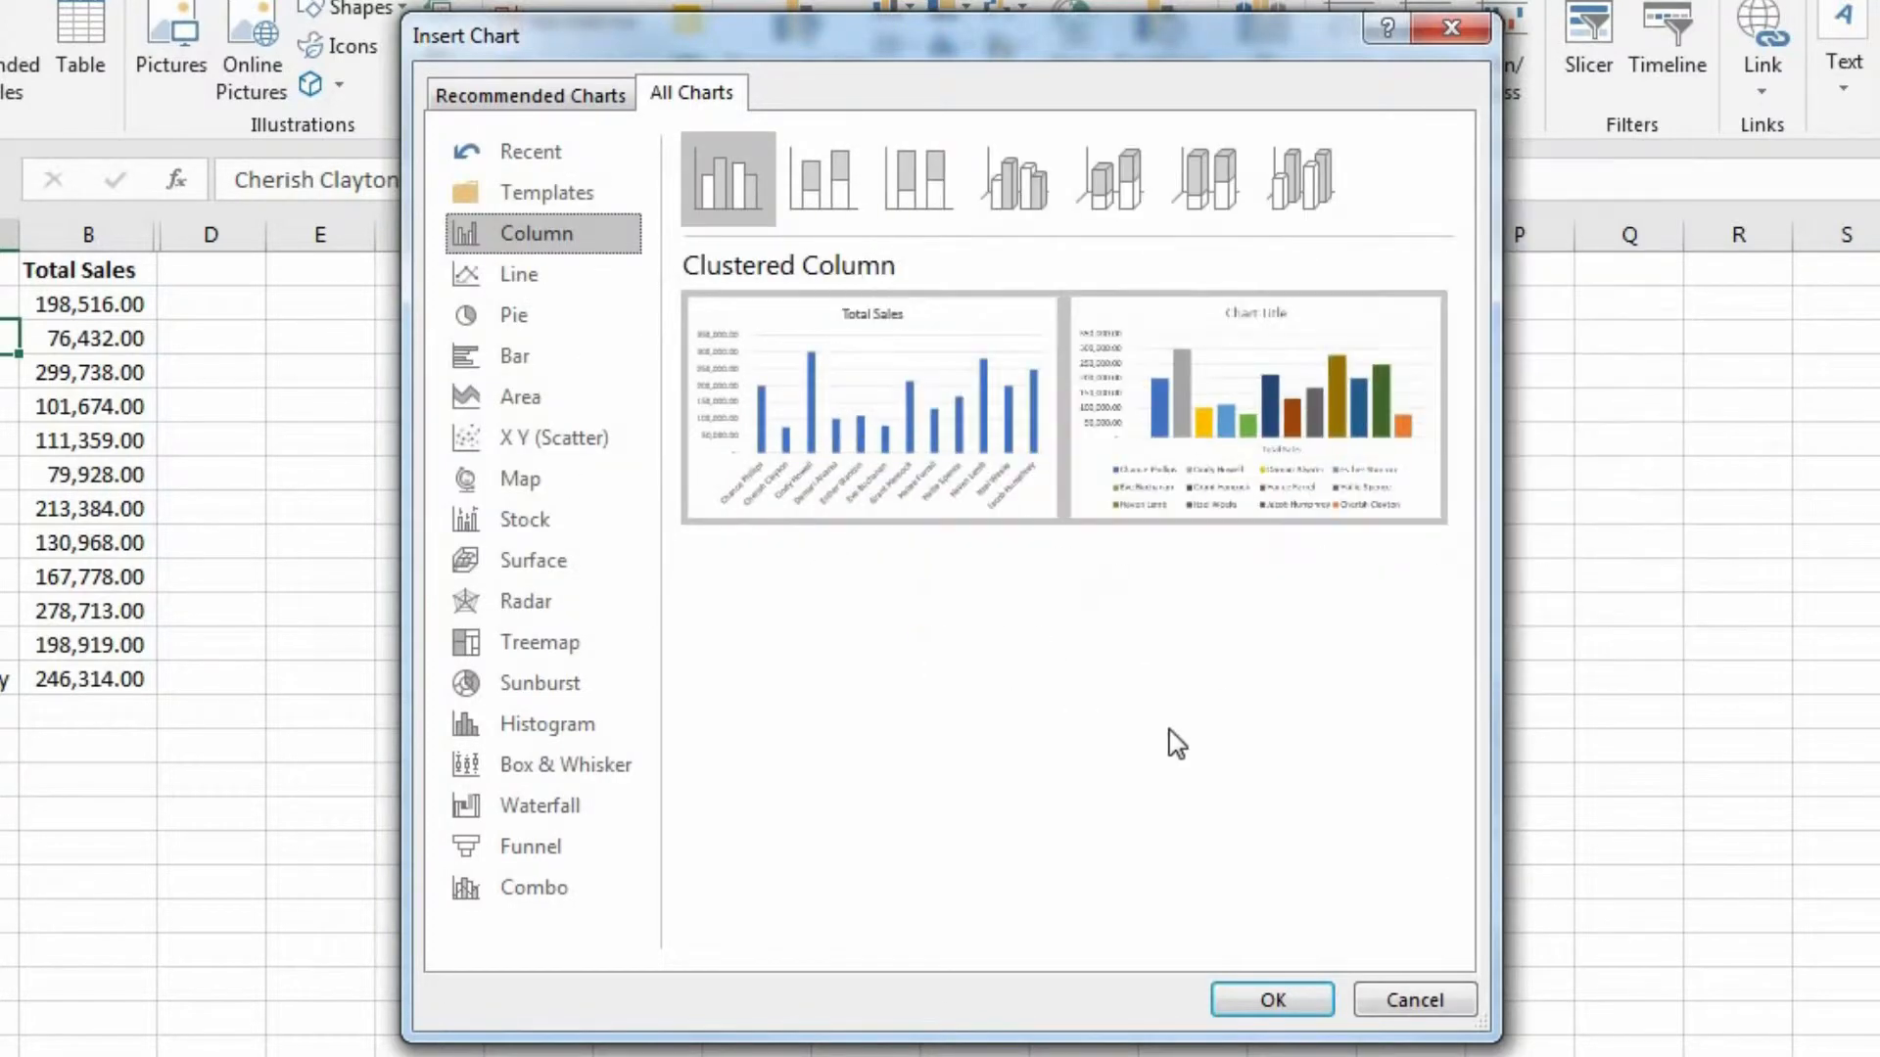
click(544, 278)
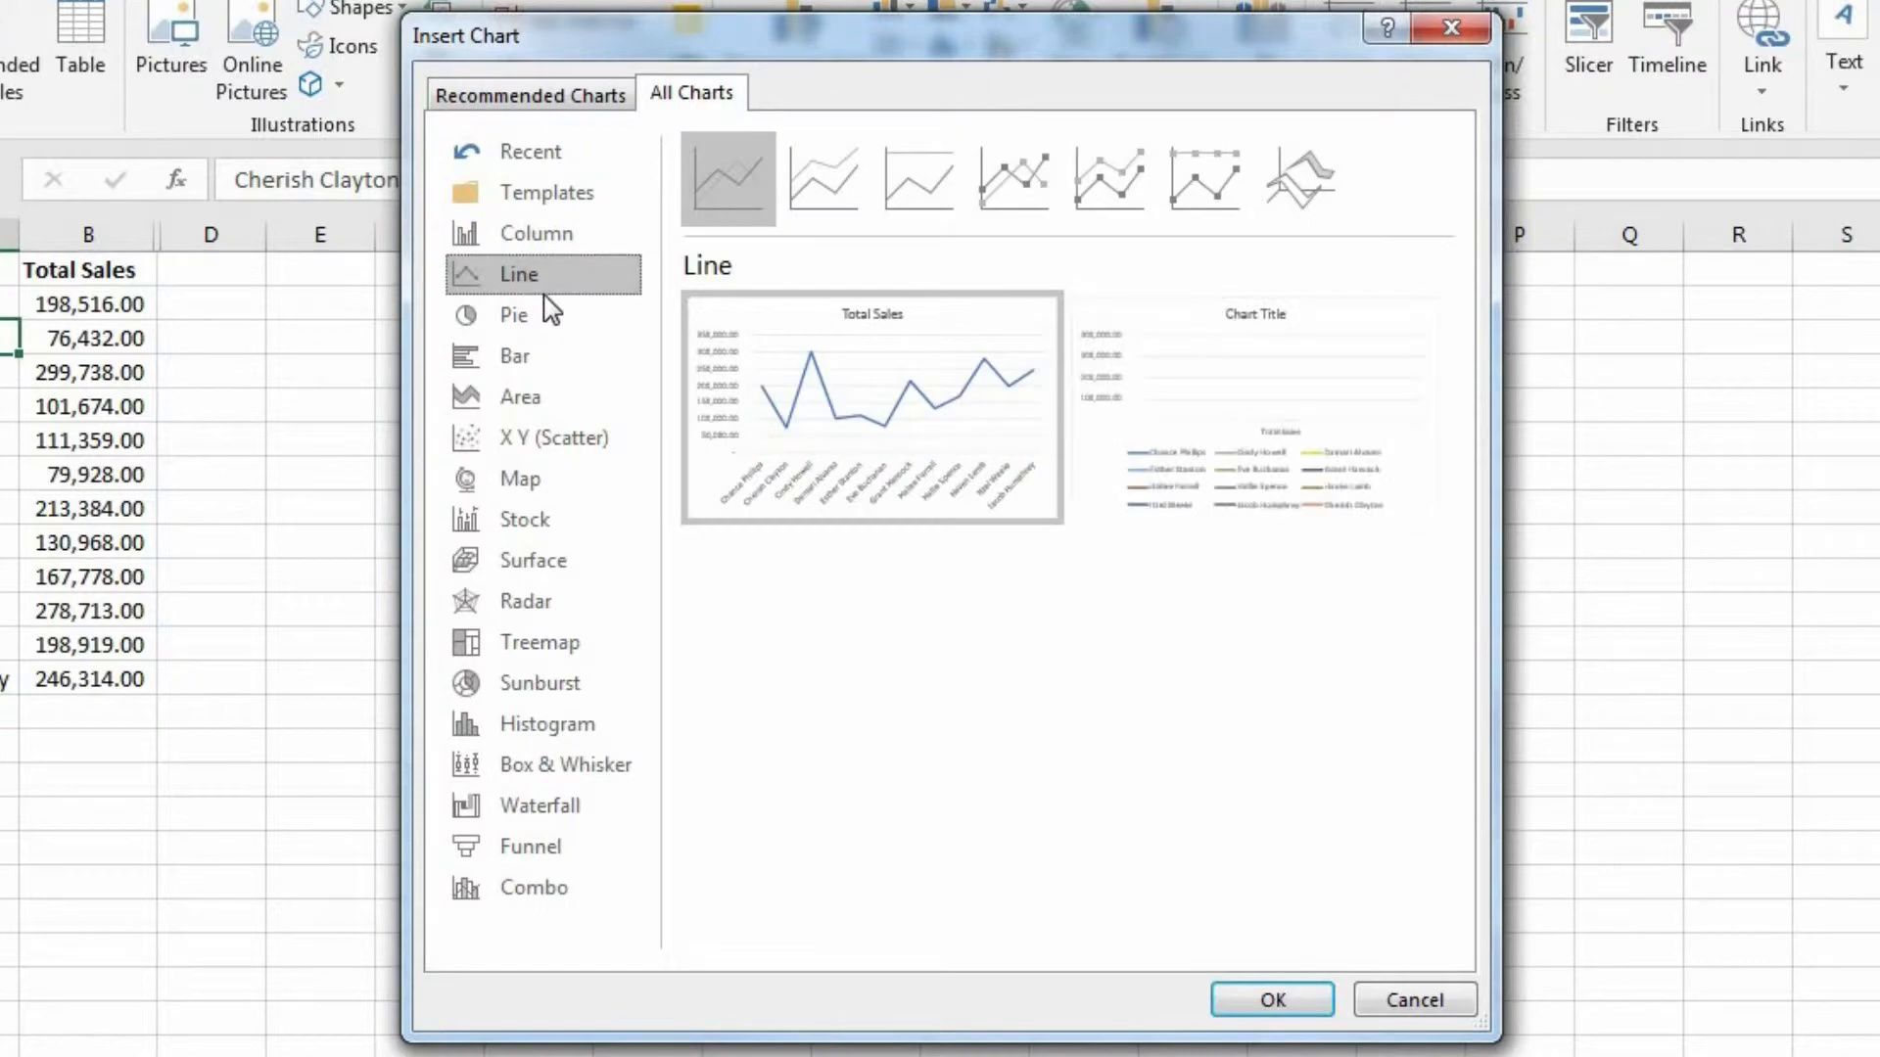
click(545, 321)
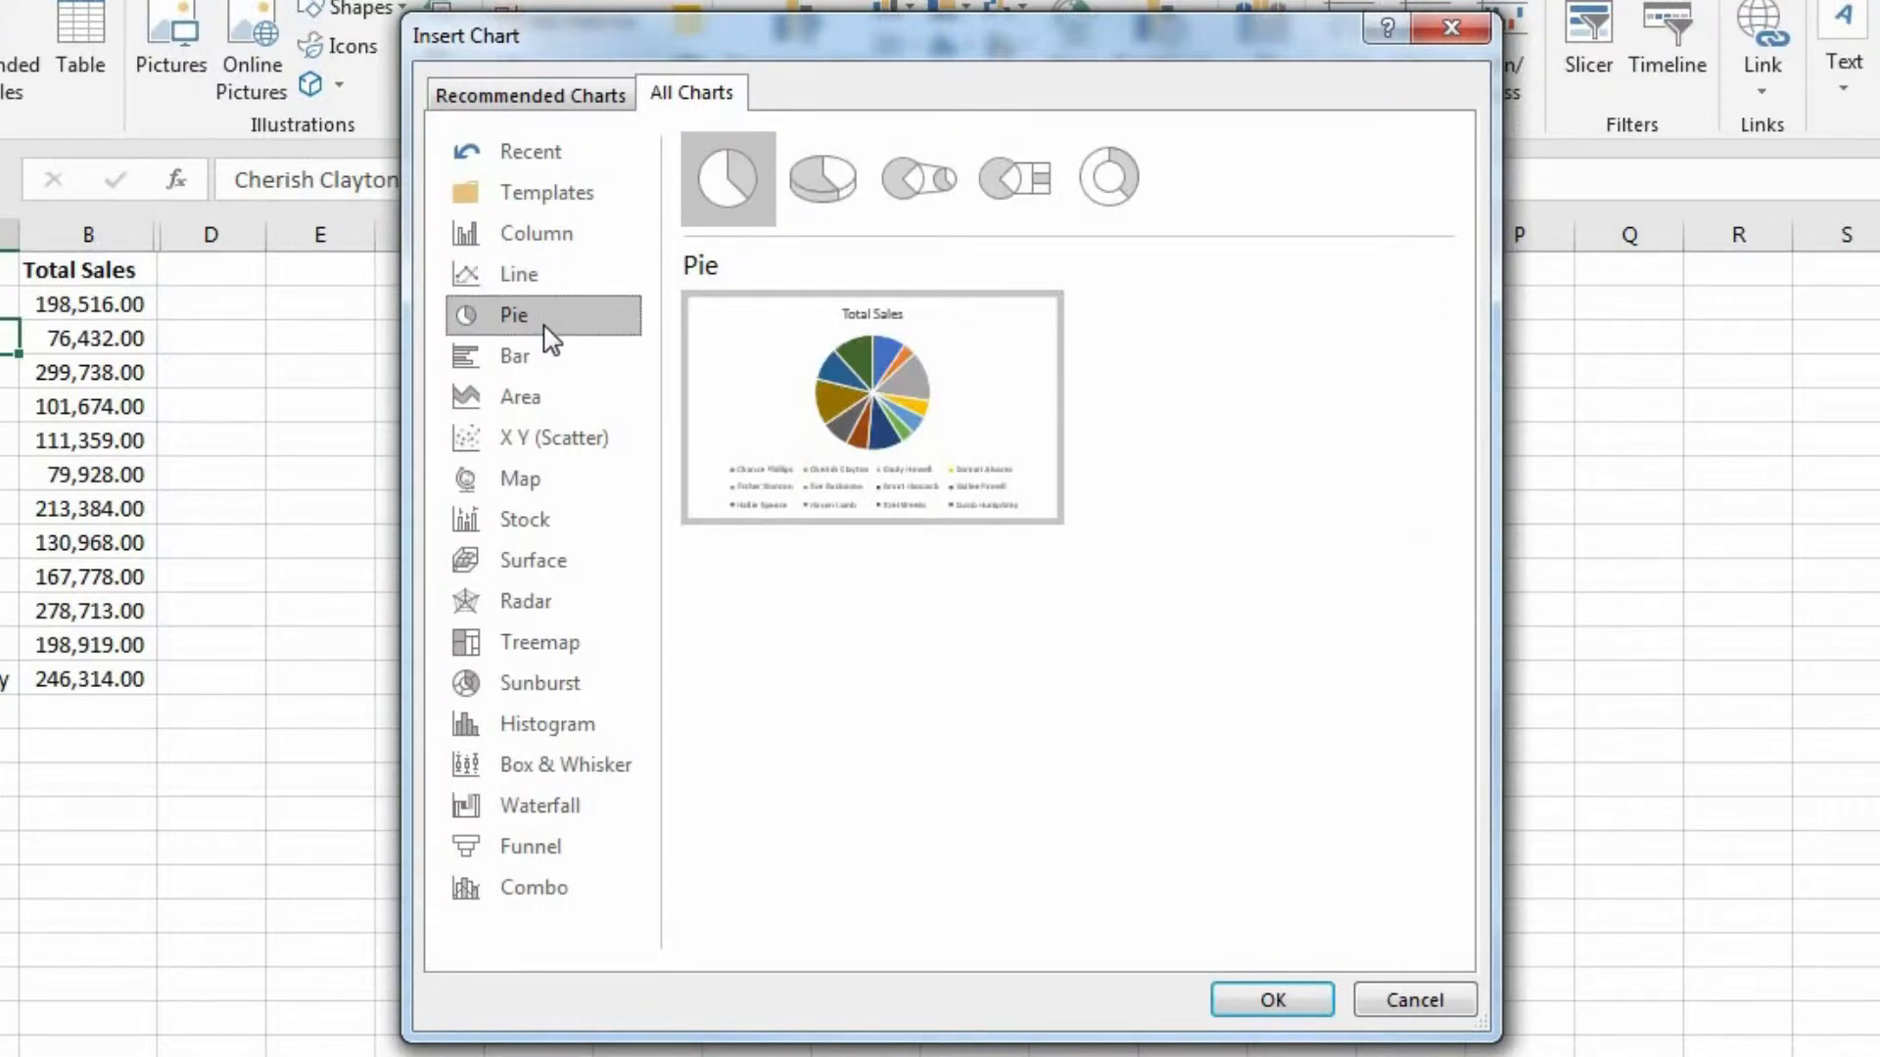
click(545, 359)
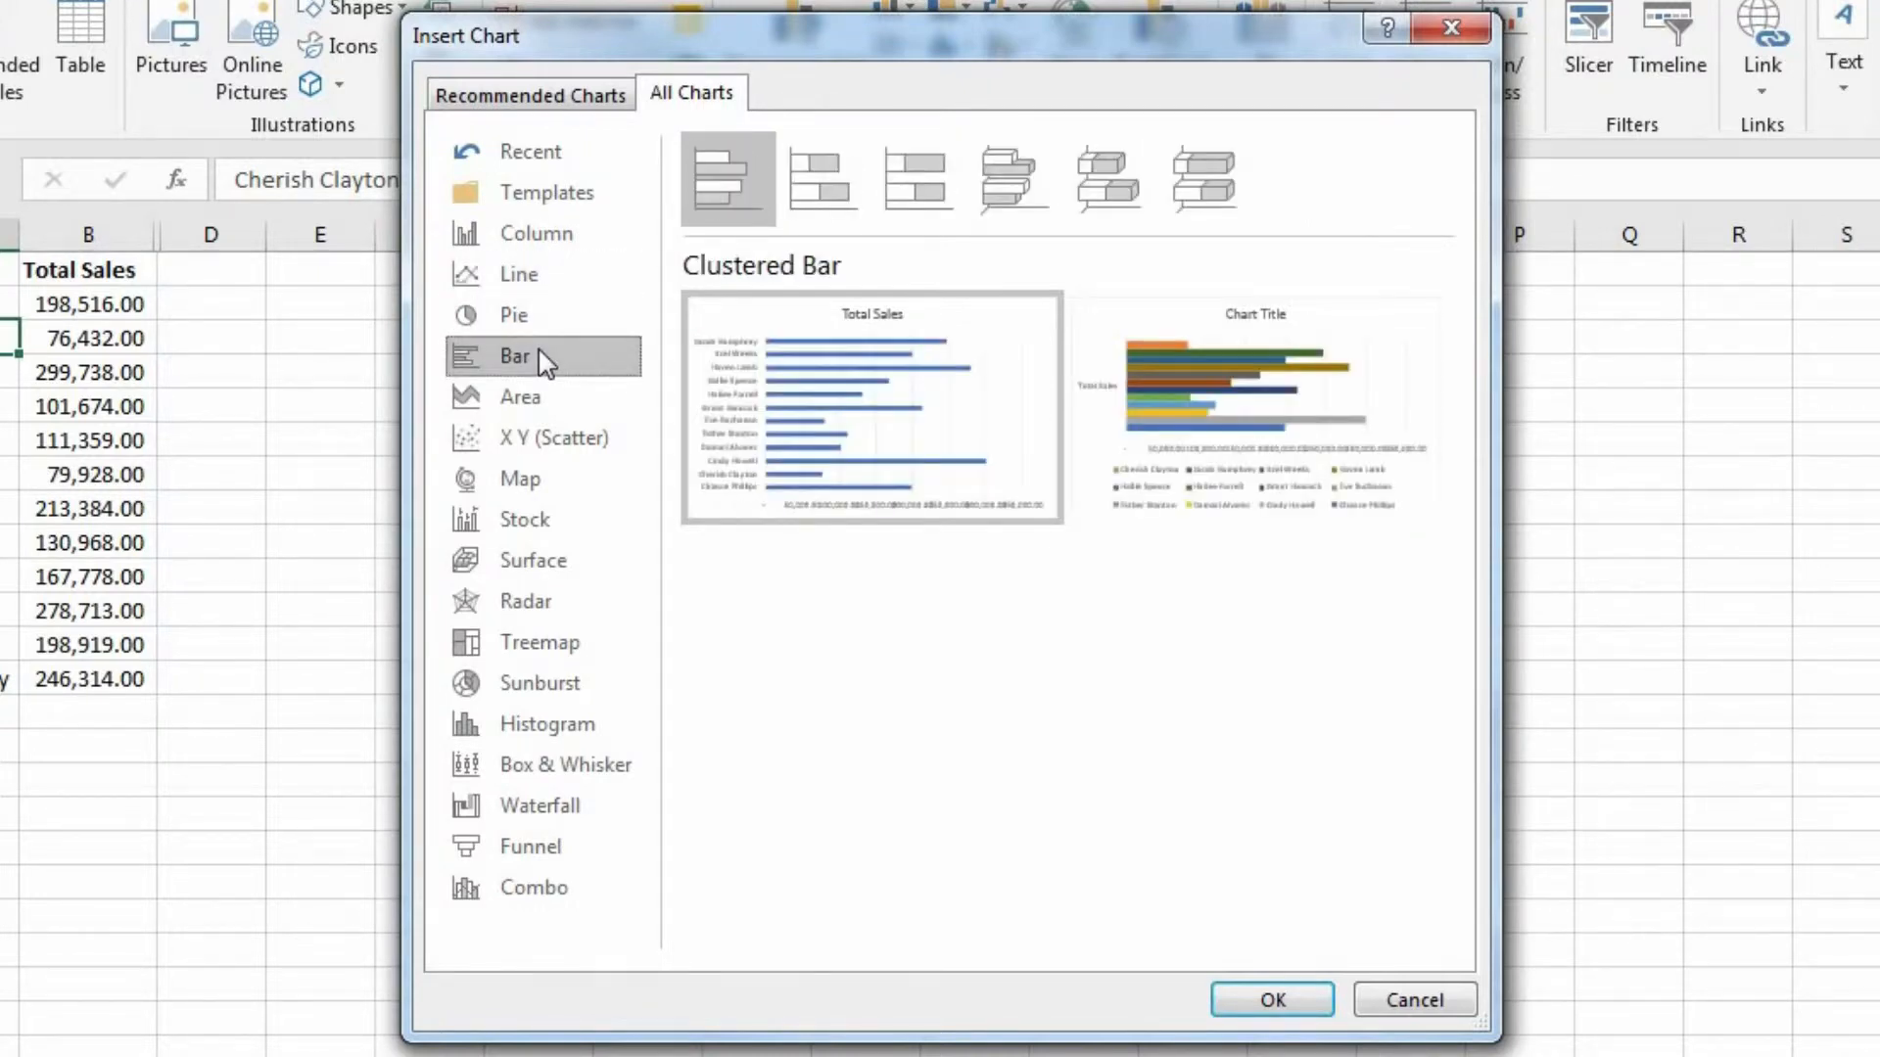
click(539, 409)
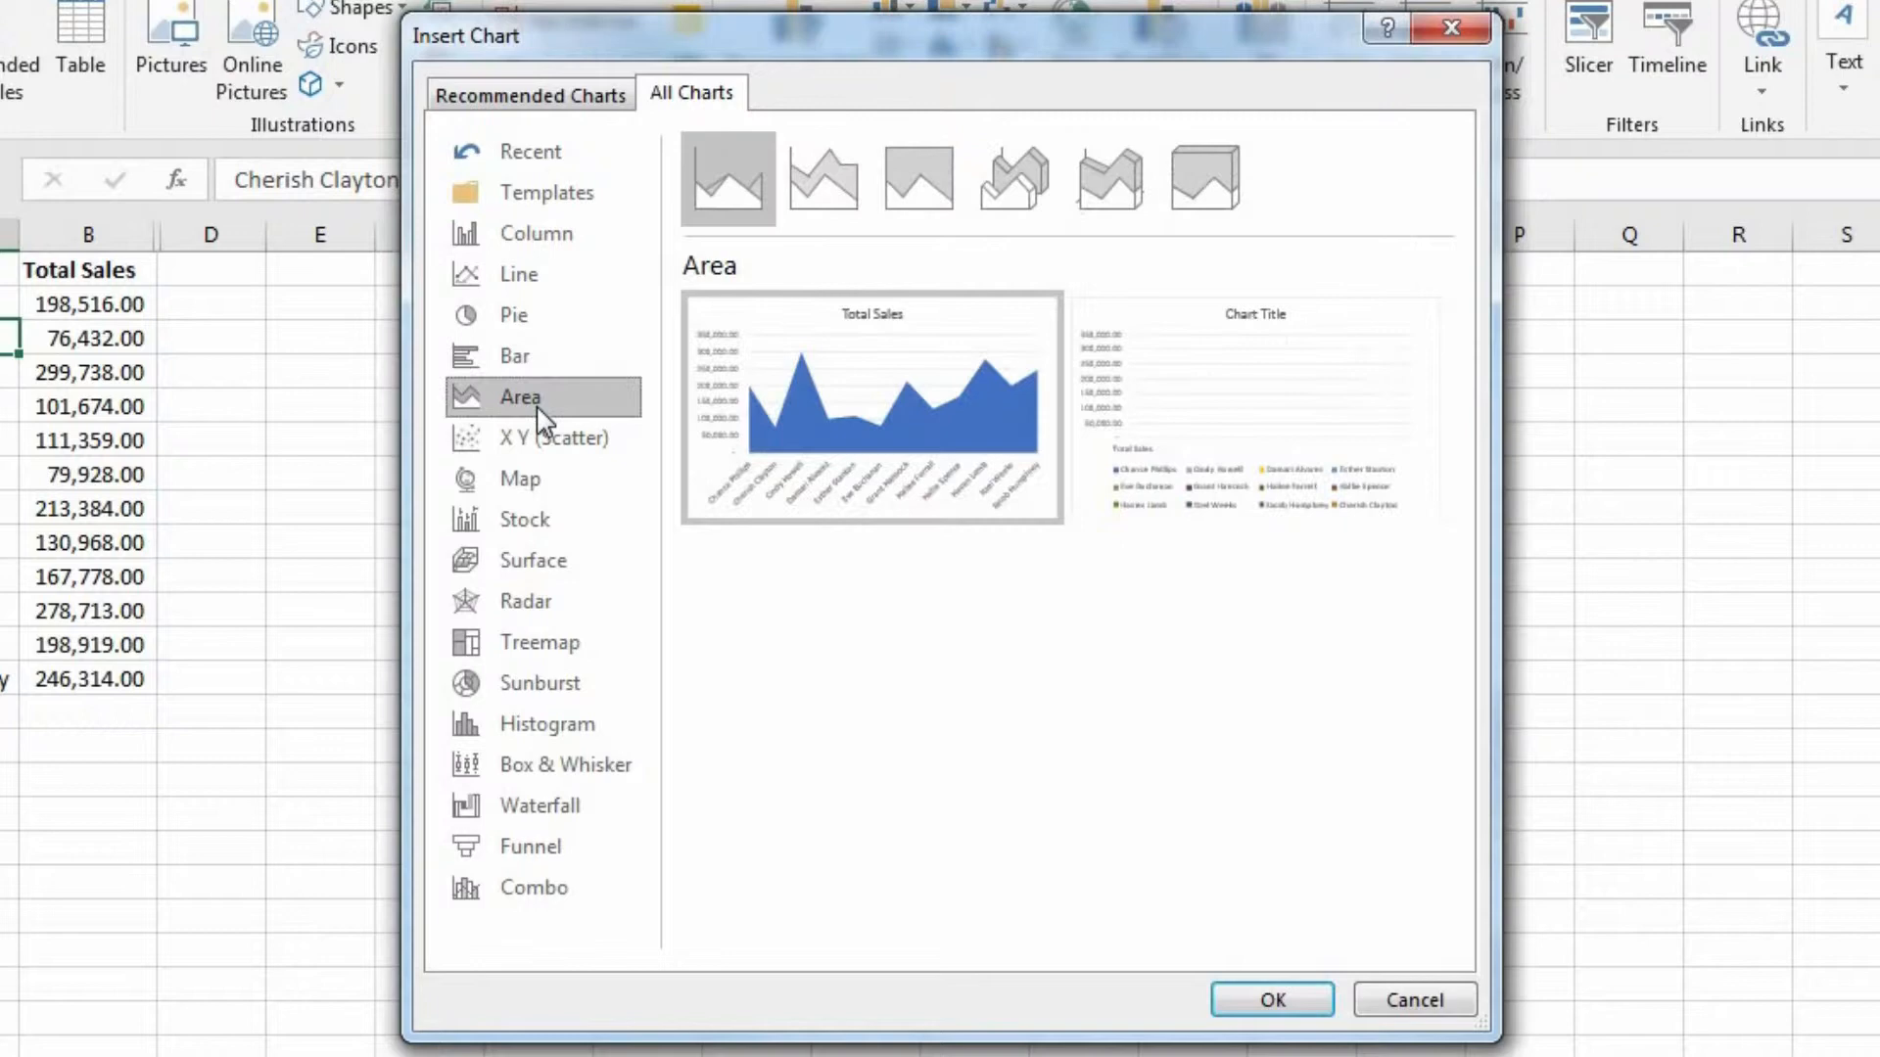
click(585, 449)
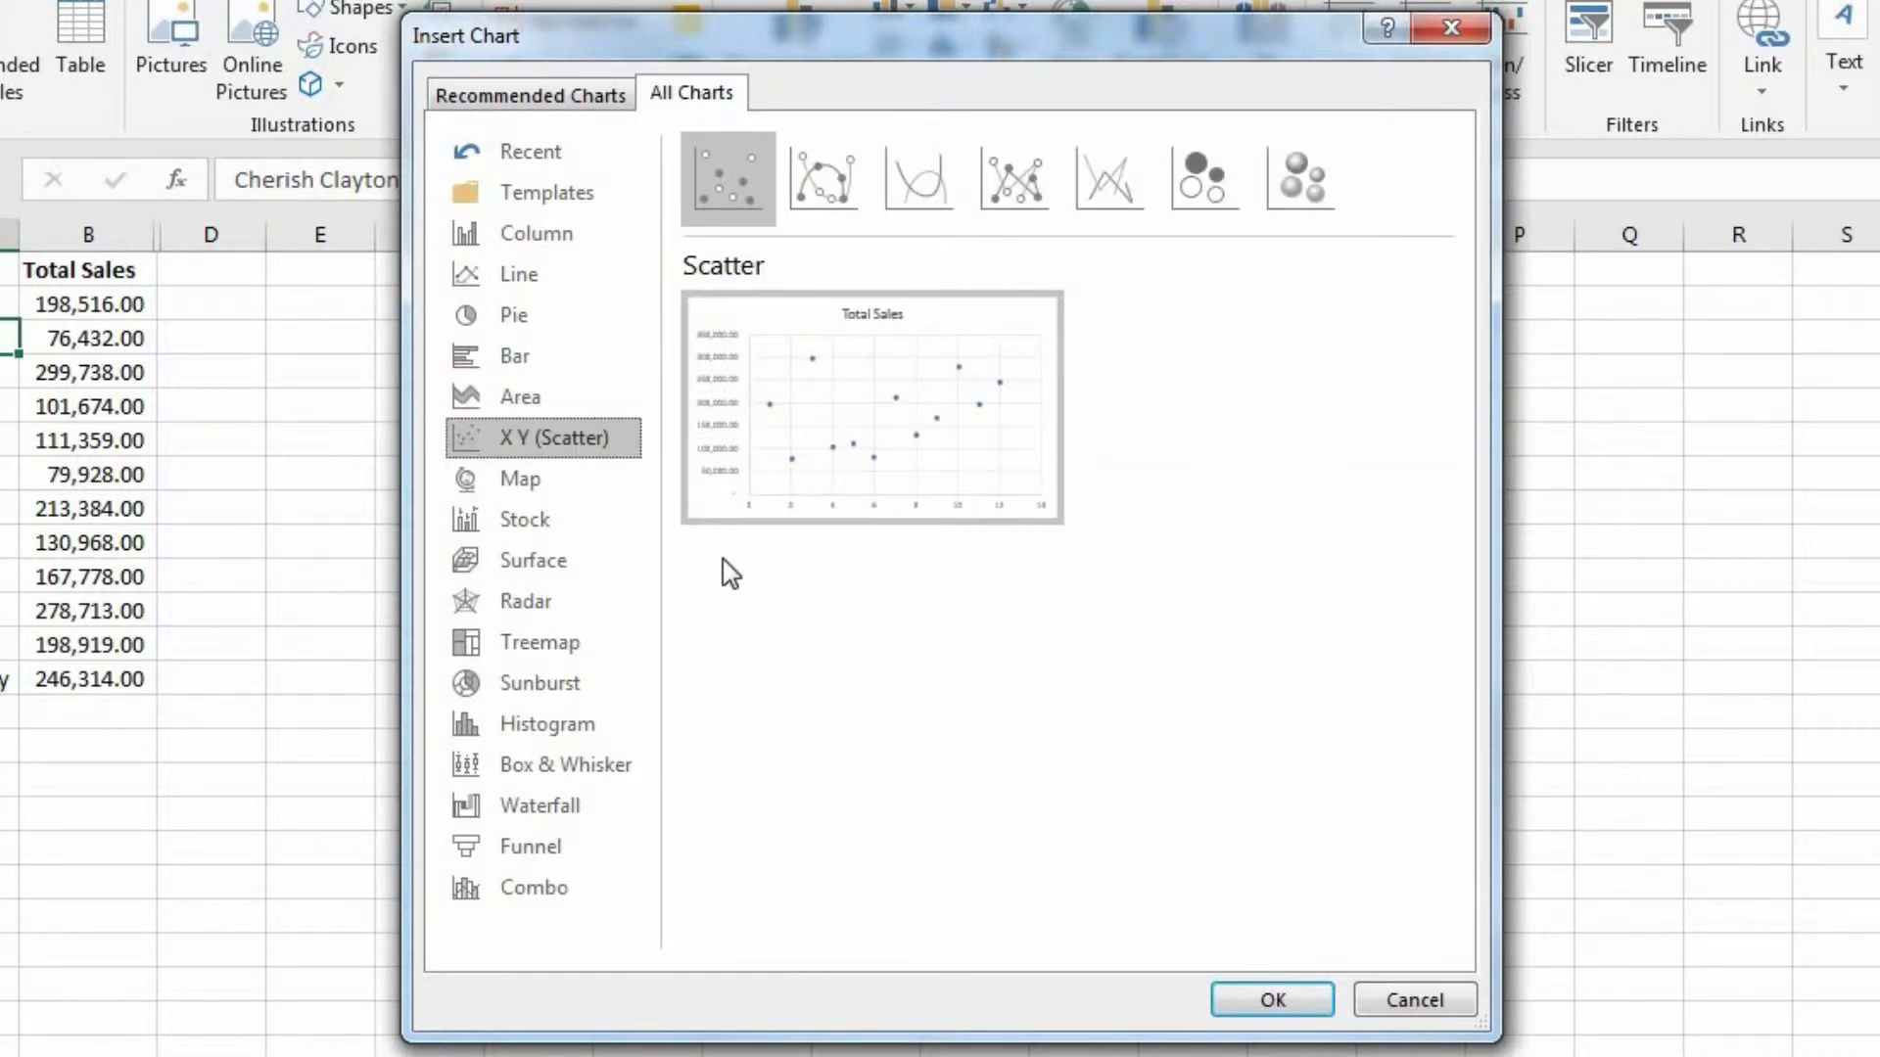
Step: Insert the recommended Clustered Column chart of total sales per sales rep
click(572, 102)
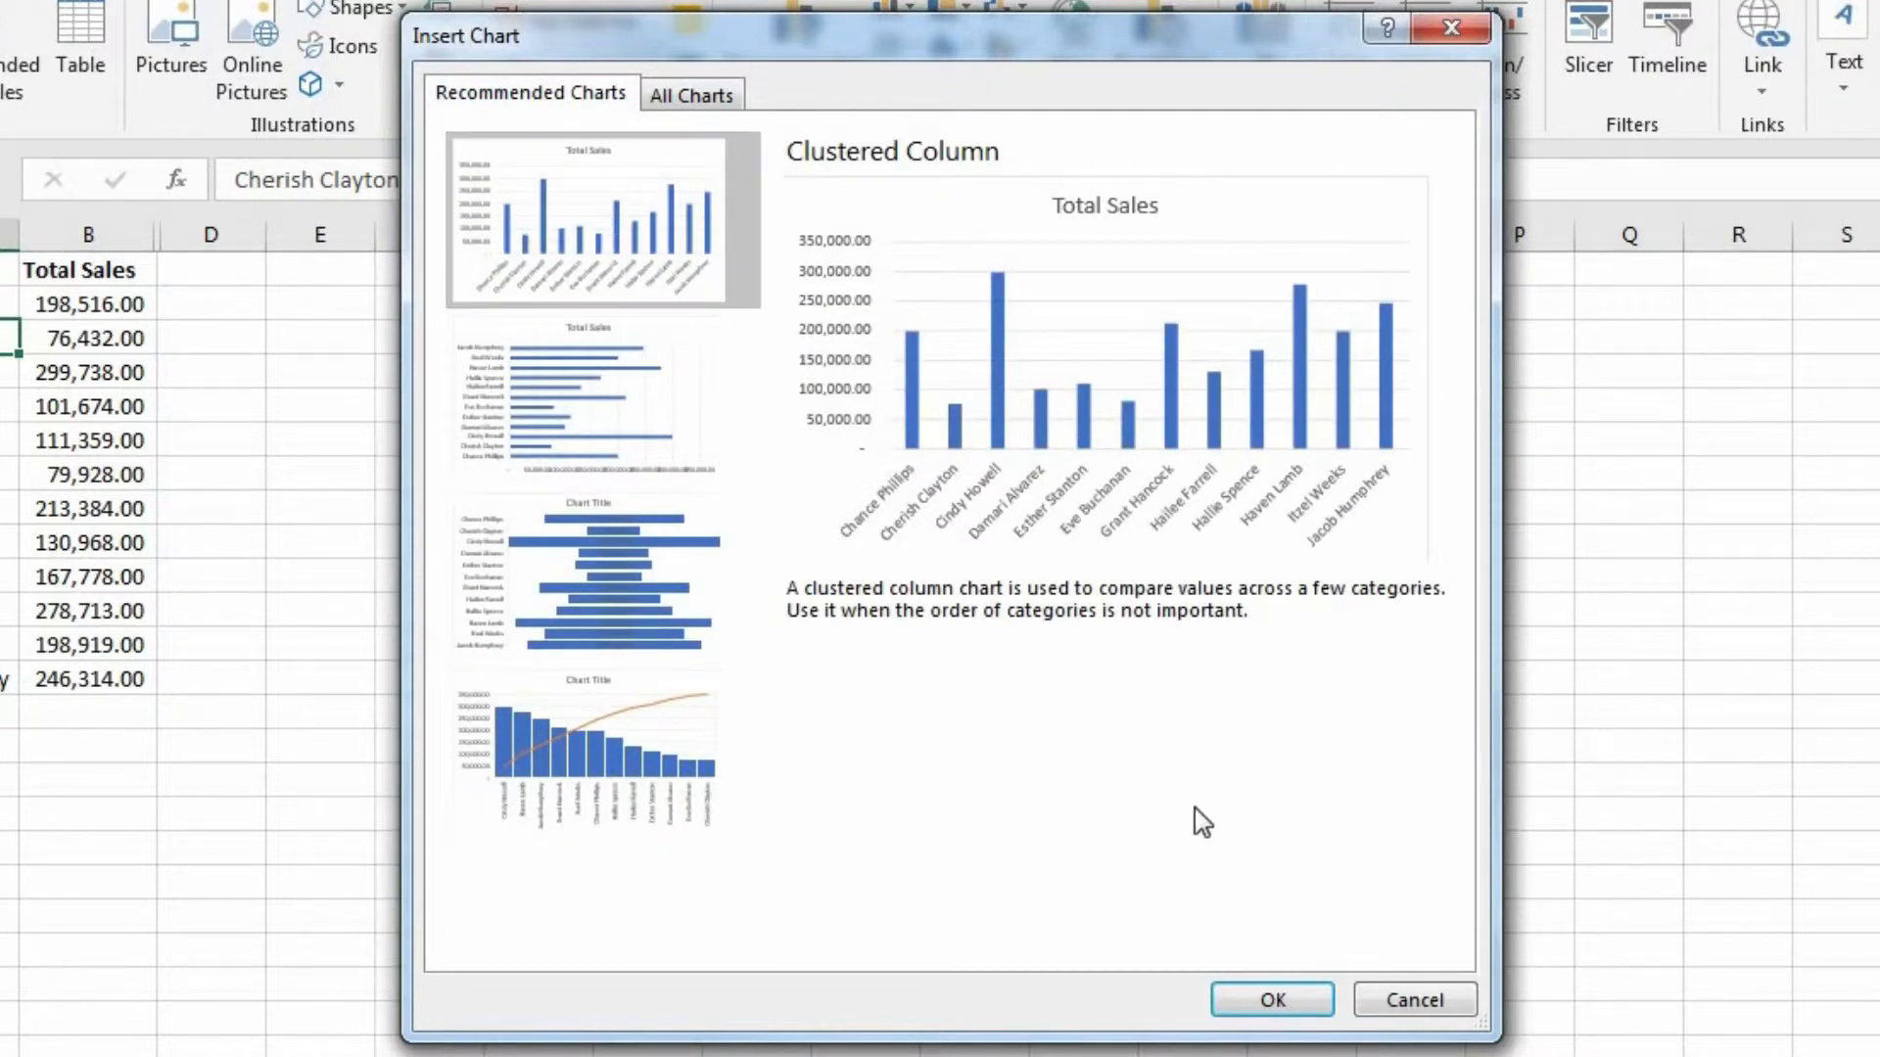
click(1268, 999)
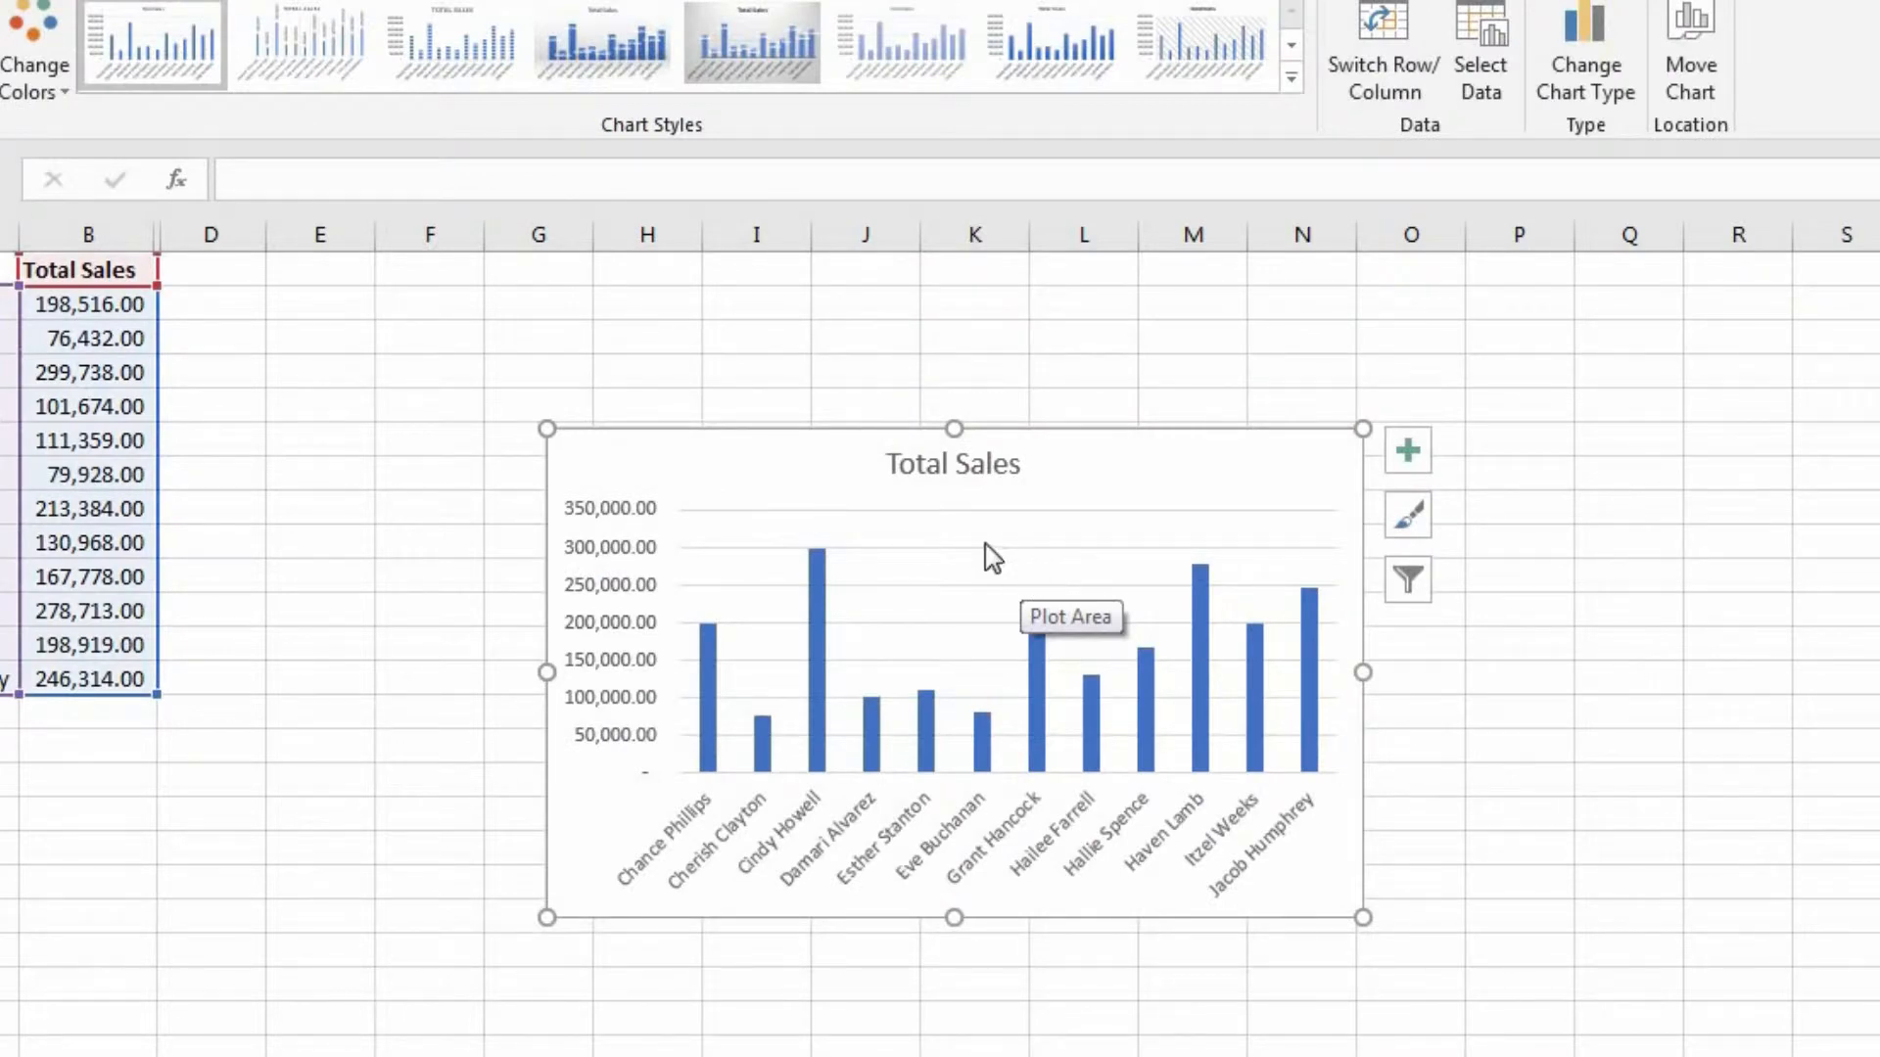
Step: Move the Total Sales chart next to the data and enlarge it to span about columns D to S
click(985, 558)
drag(1179, 476, 851, 331)
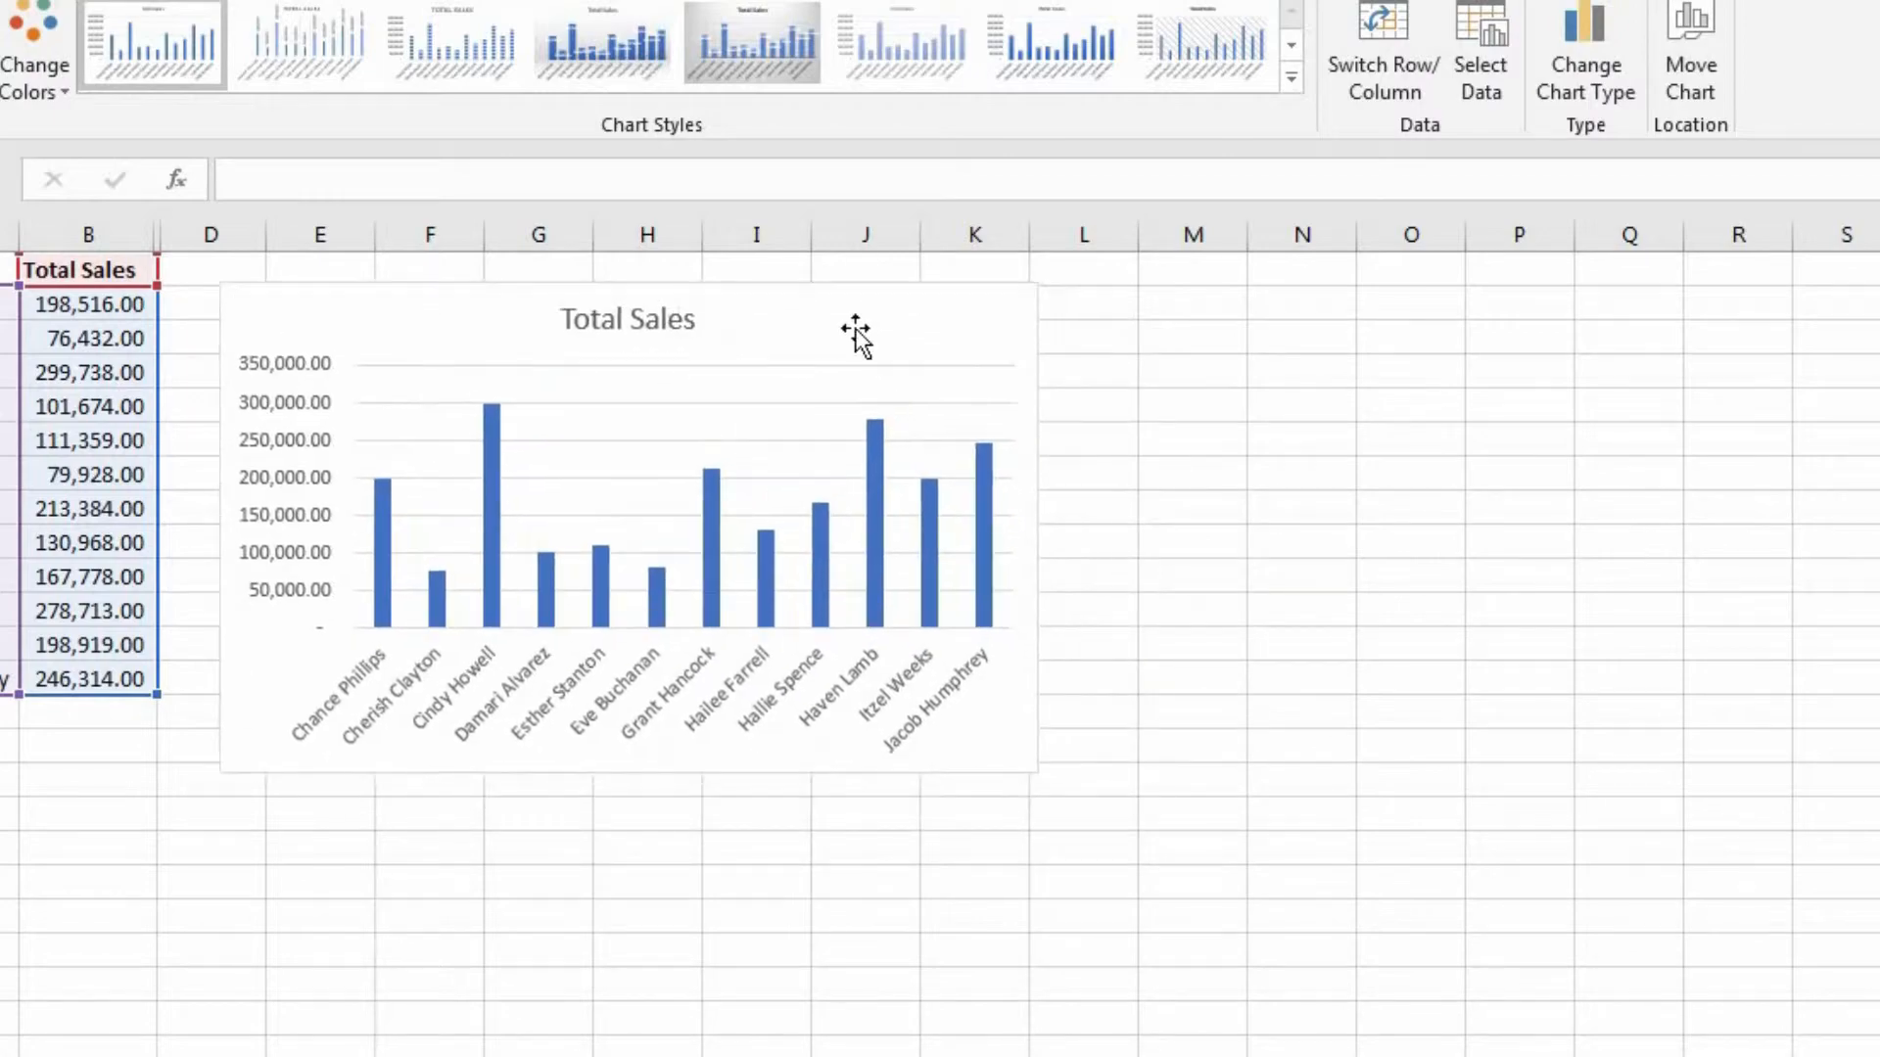
drag(1037, 773, 1789, 998)
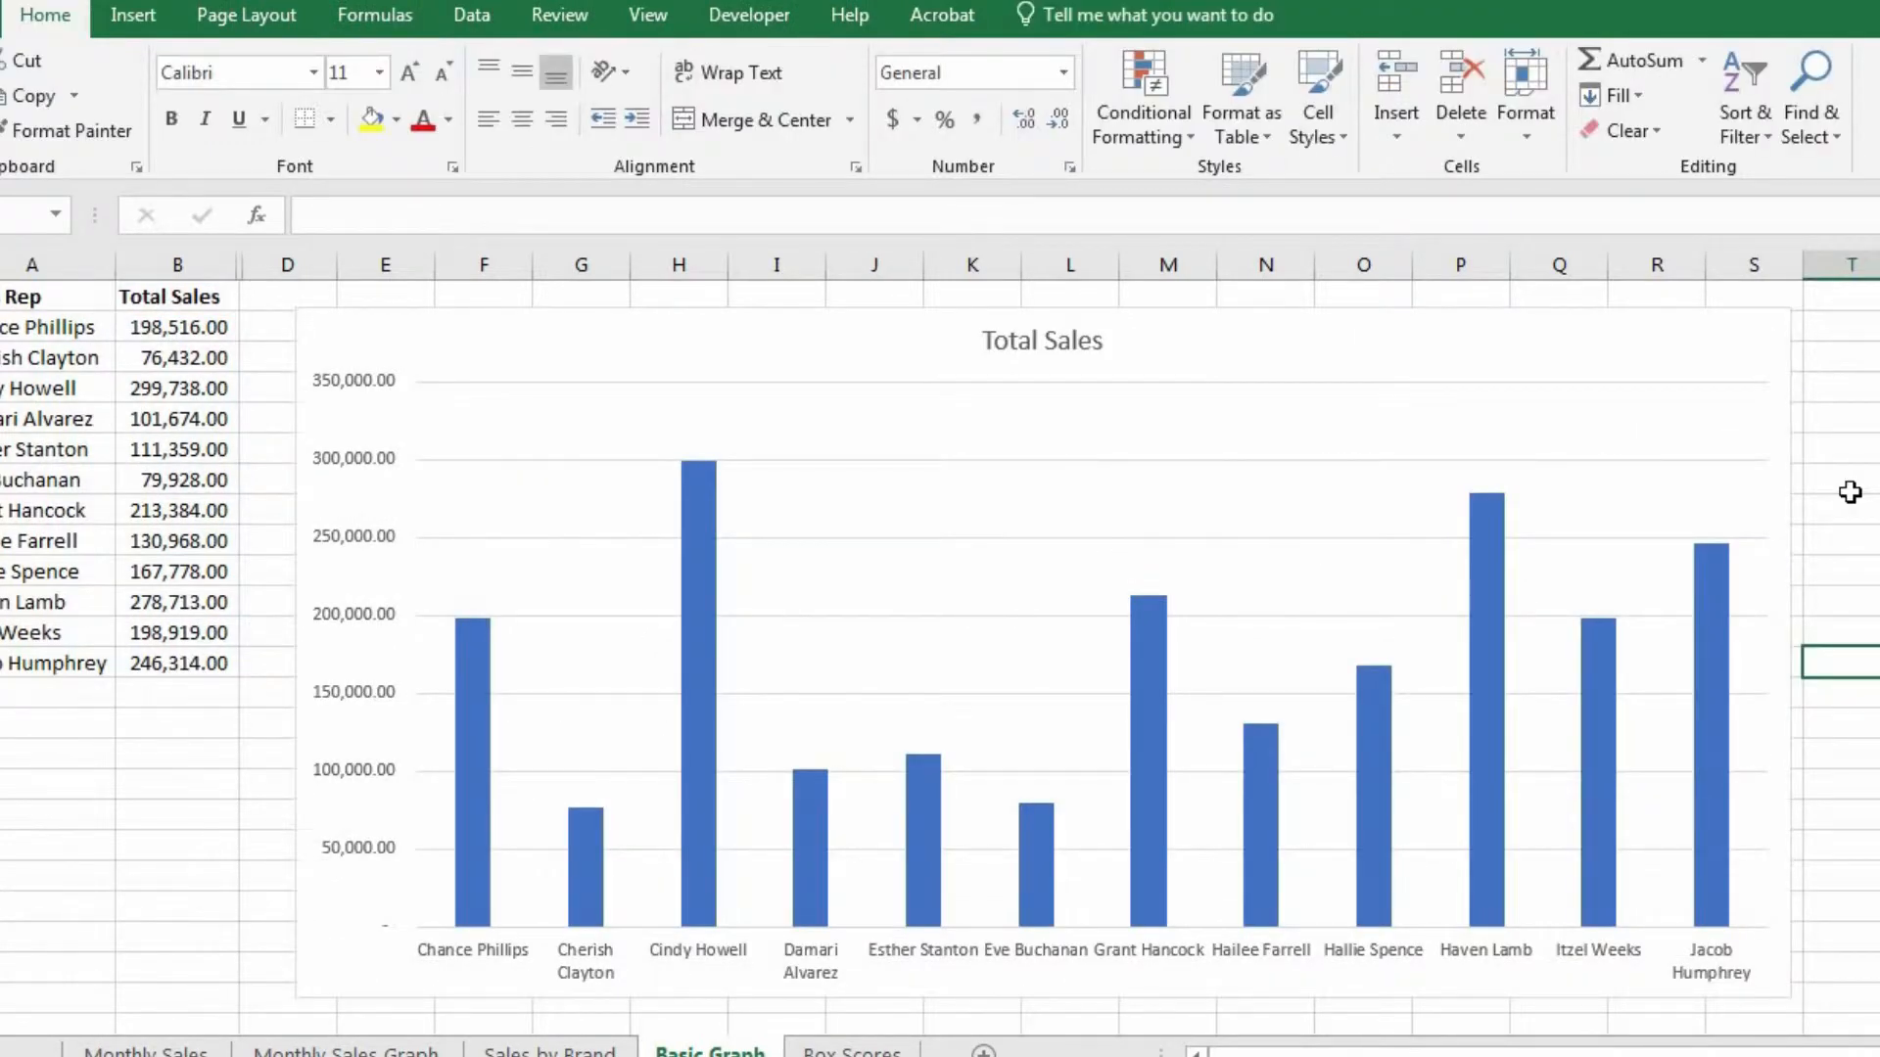
Step: Turn the column chart's title back on and change its text to "Sales by Rep"
click(1694, 378)
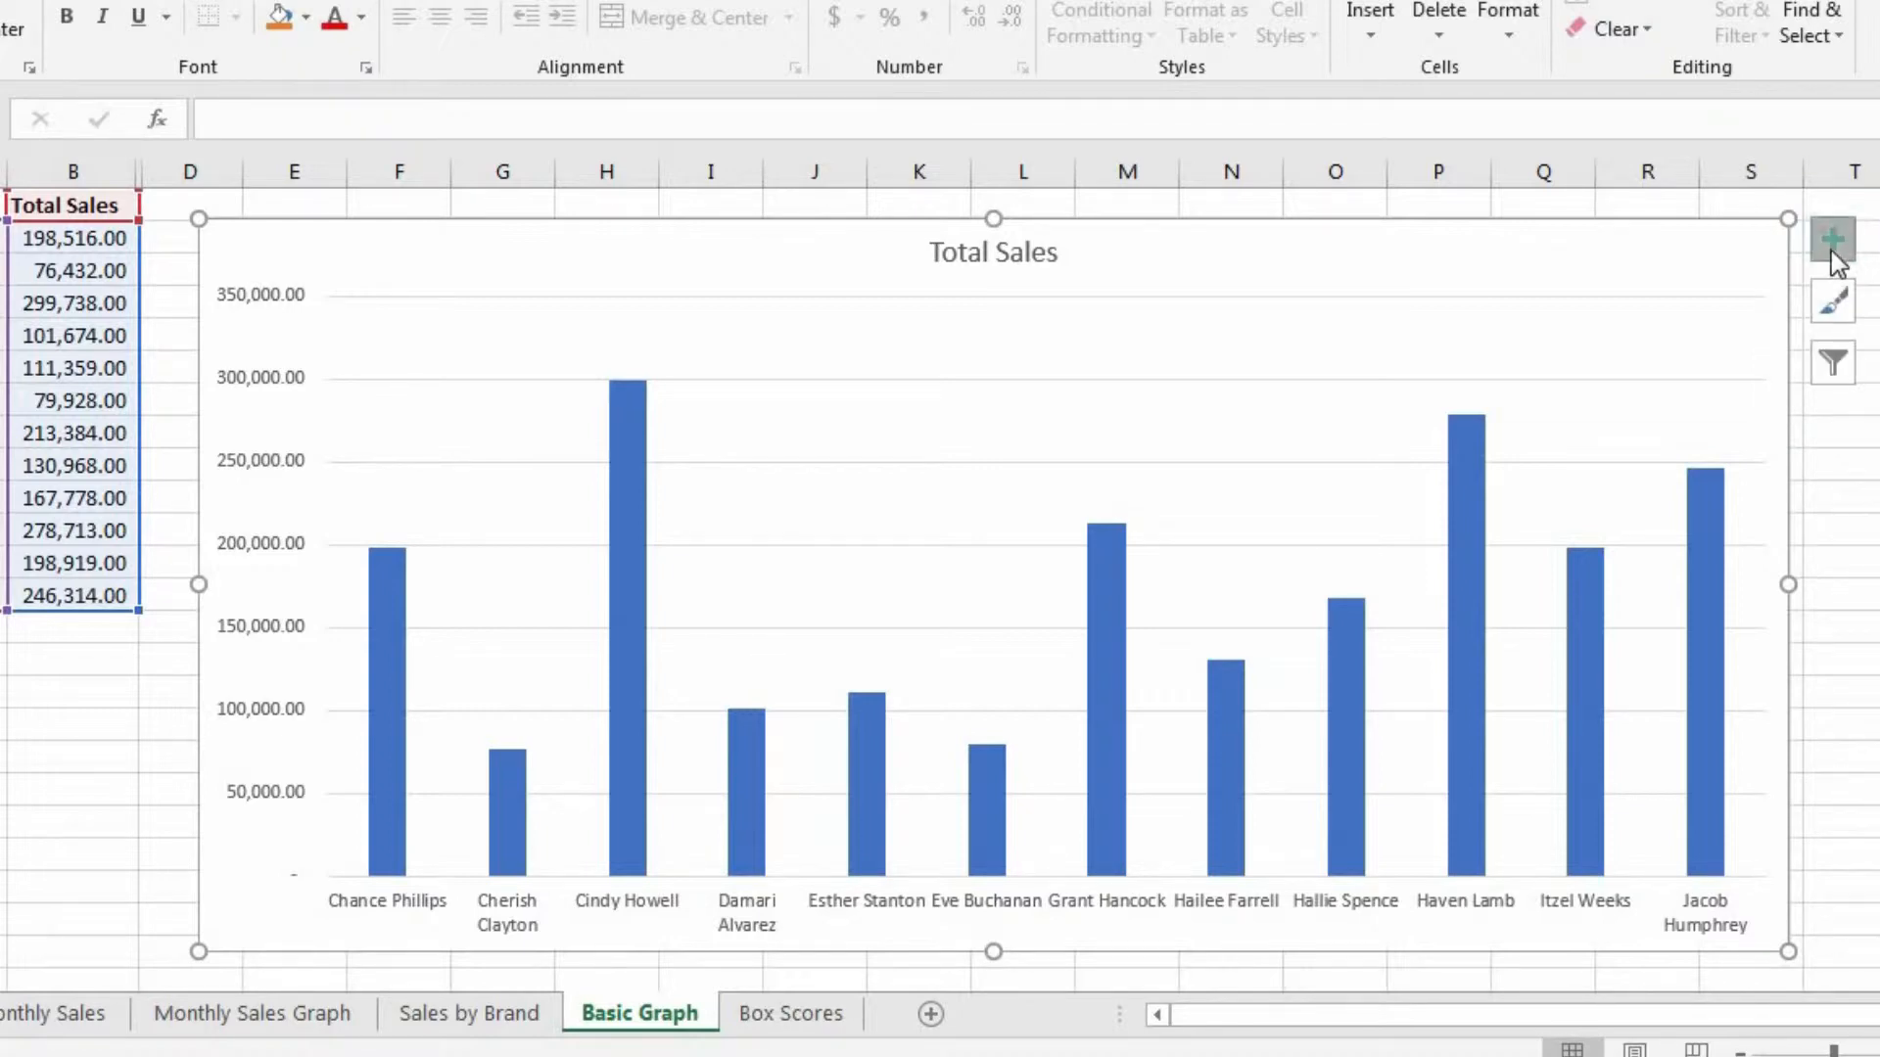
click(1833, 245)
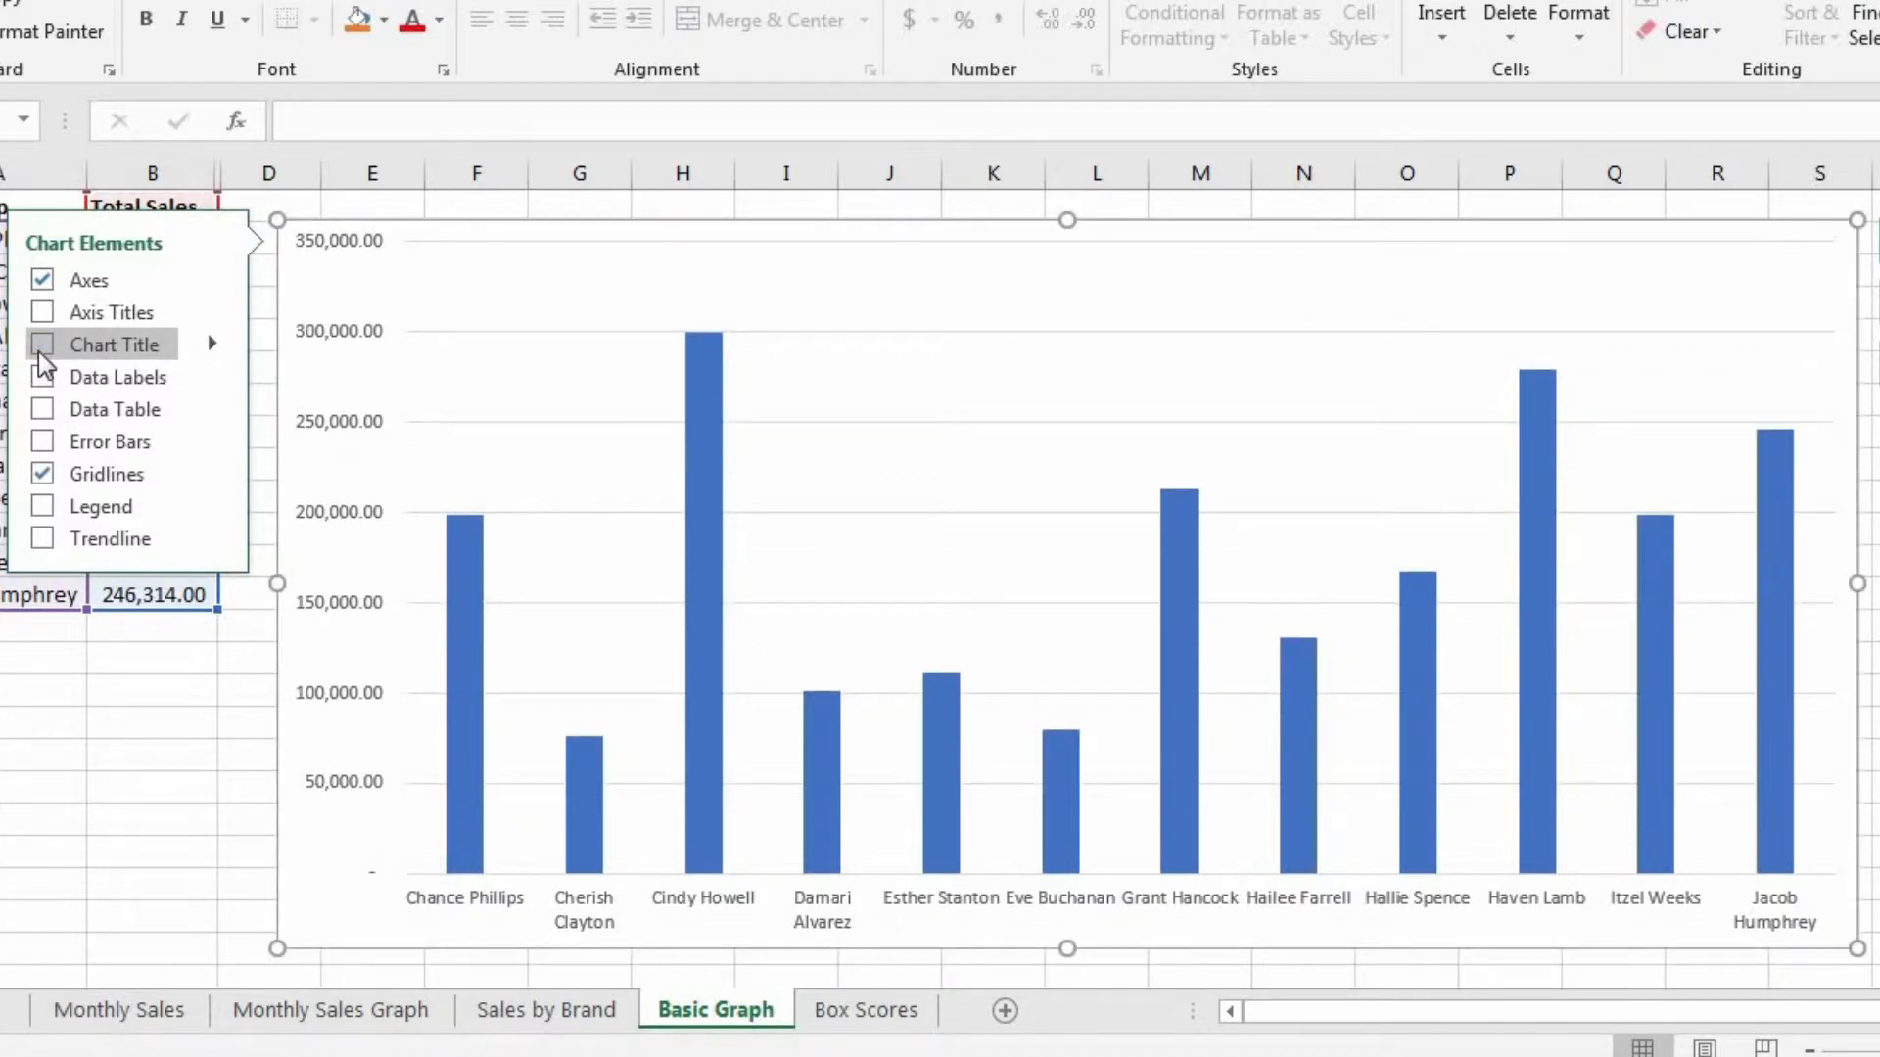
click(41, 348)
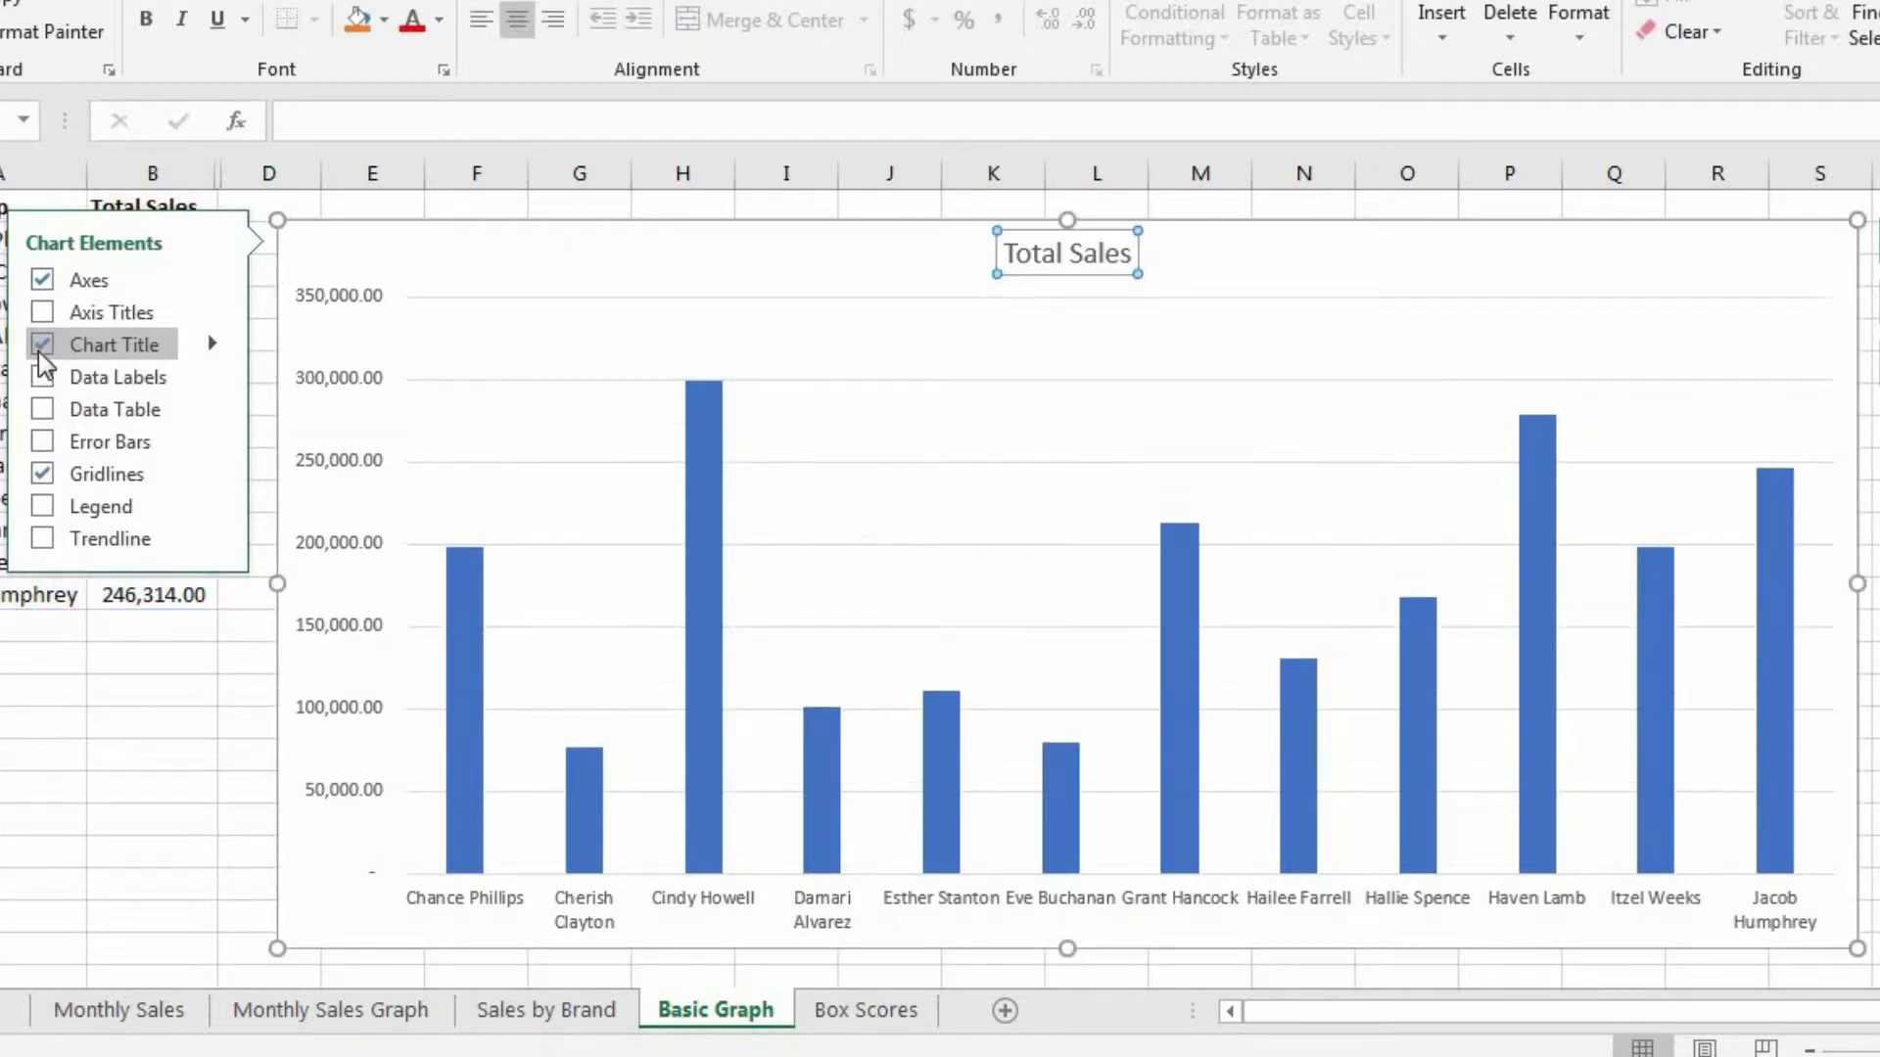
click(1094, 251)
triple_click(1095, 250)
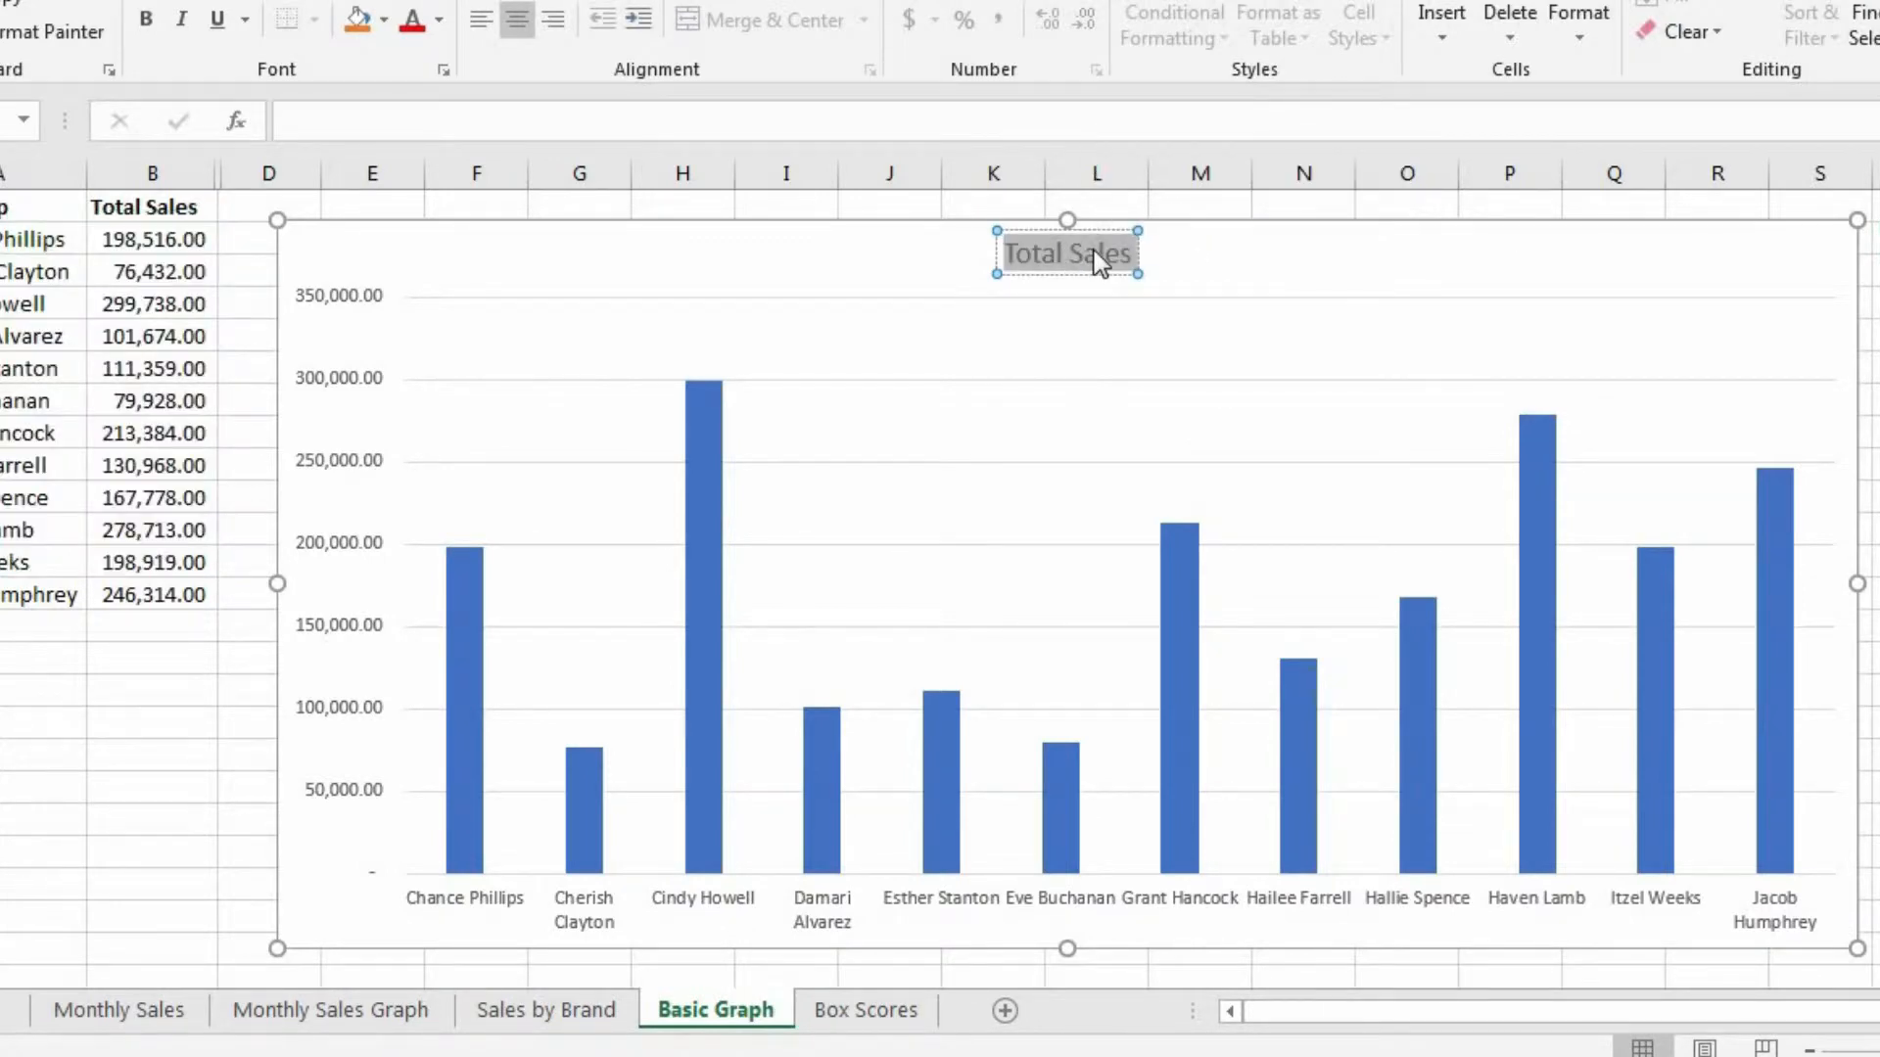
text(Sales by R)
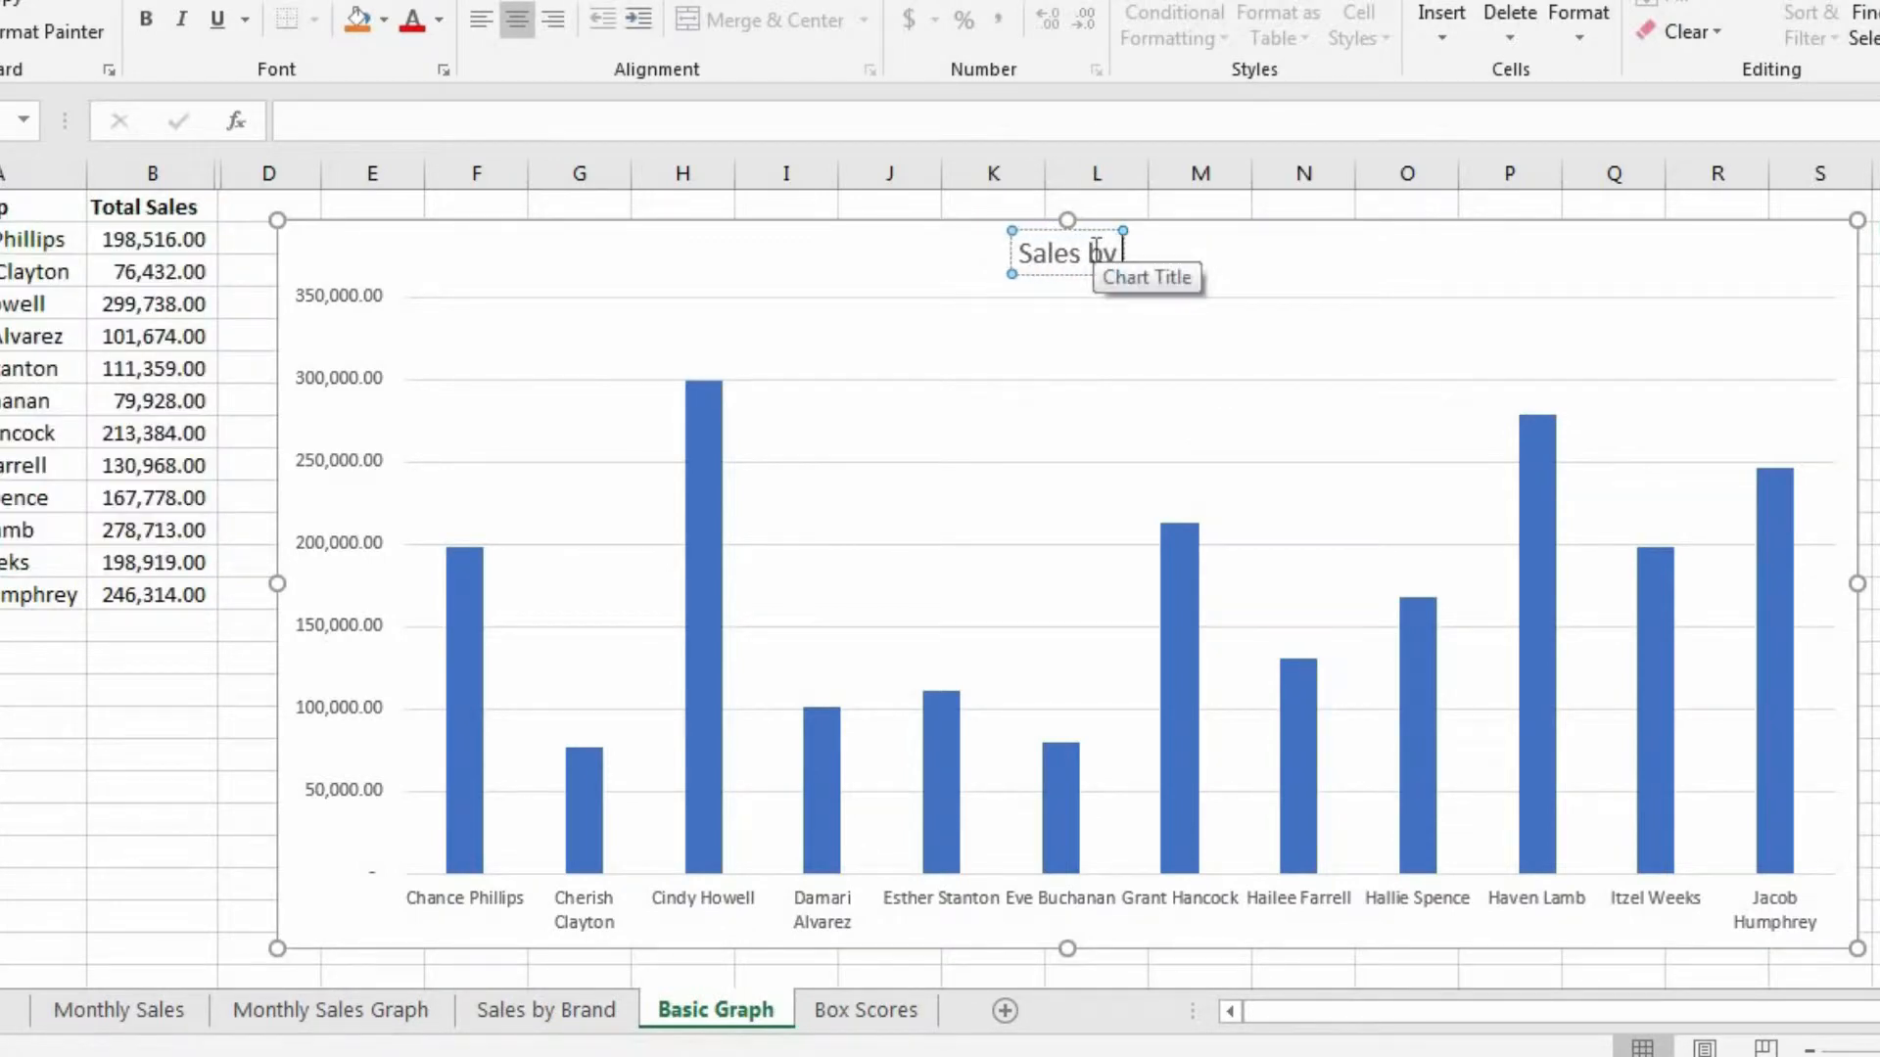
text(ep)
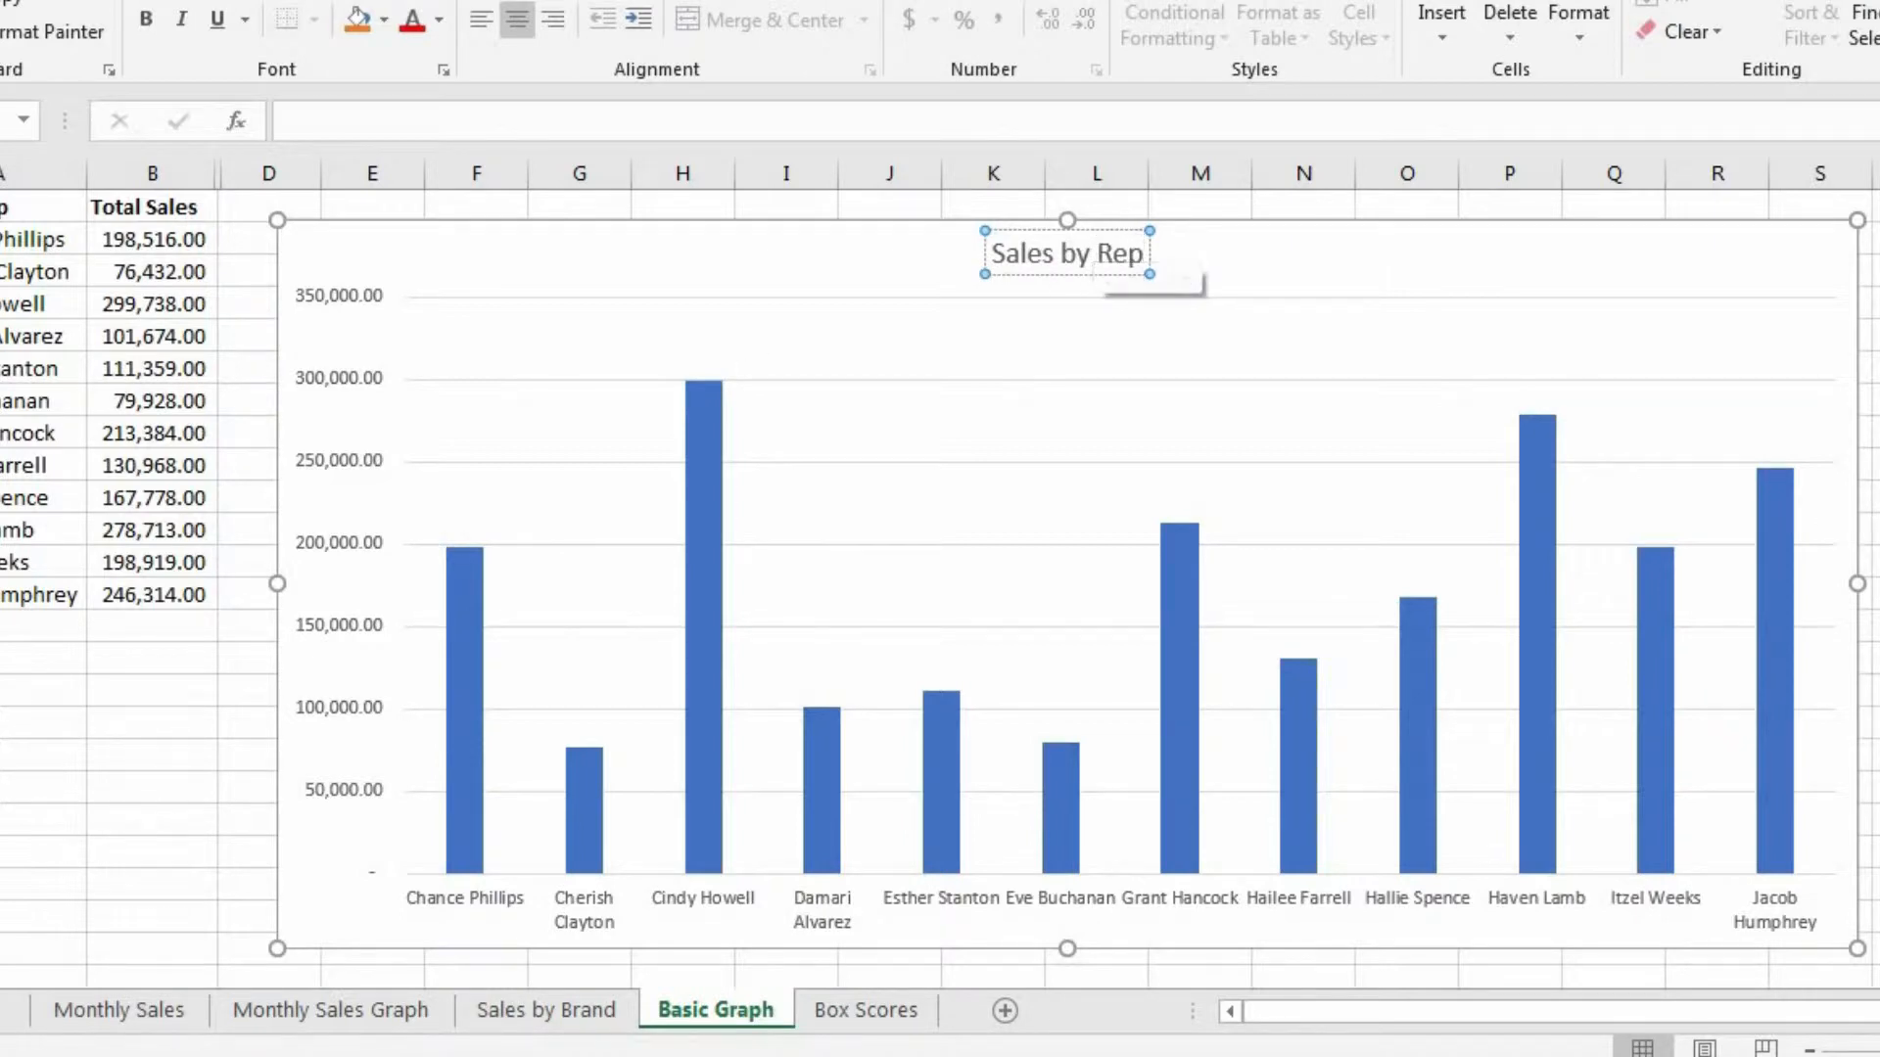
click(1821, 423)
Step: Add axis titles to the chart and set the horizontal axis title to "Rep Name"
click(1532, 261)
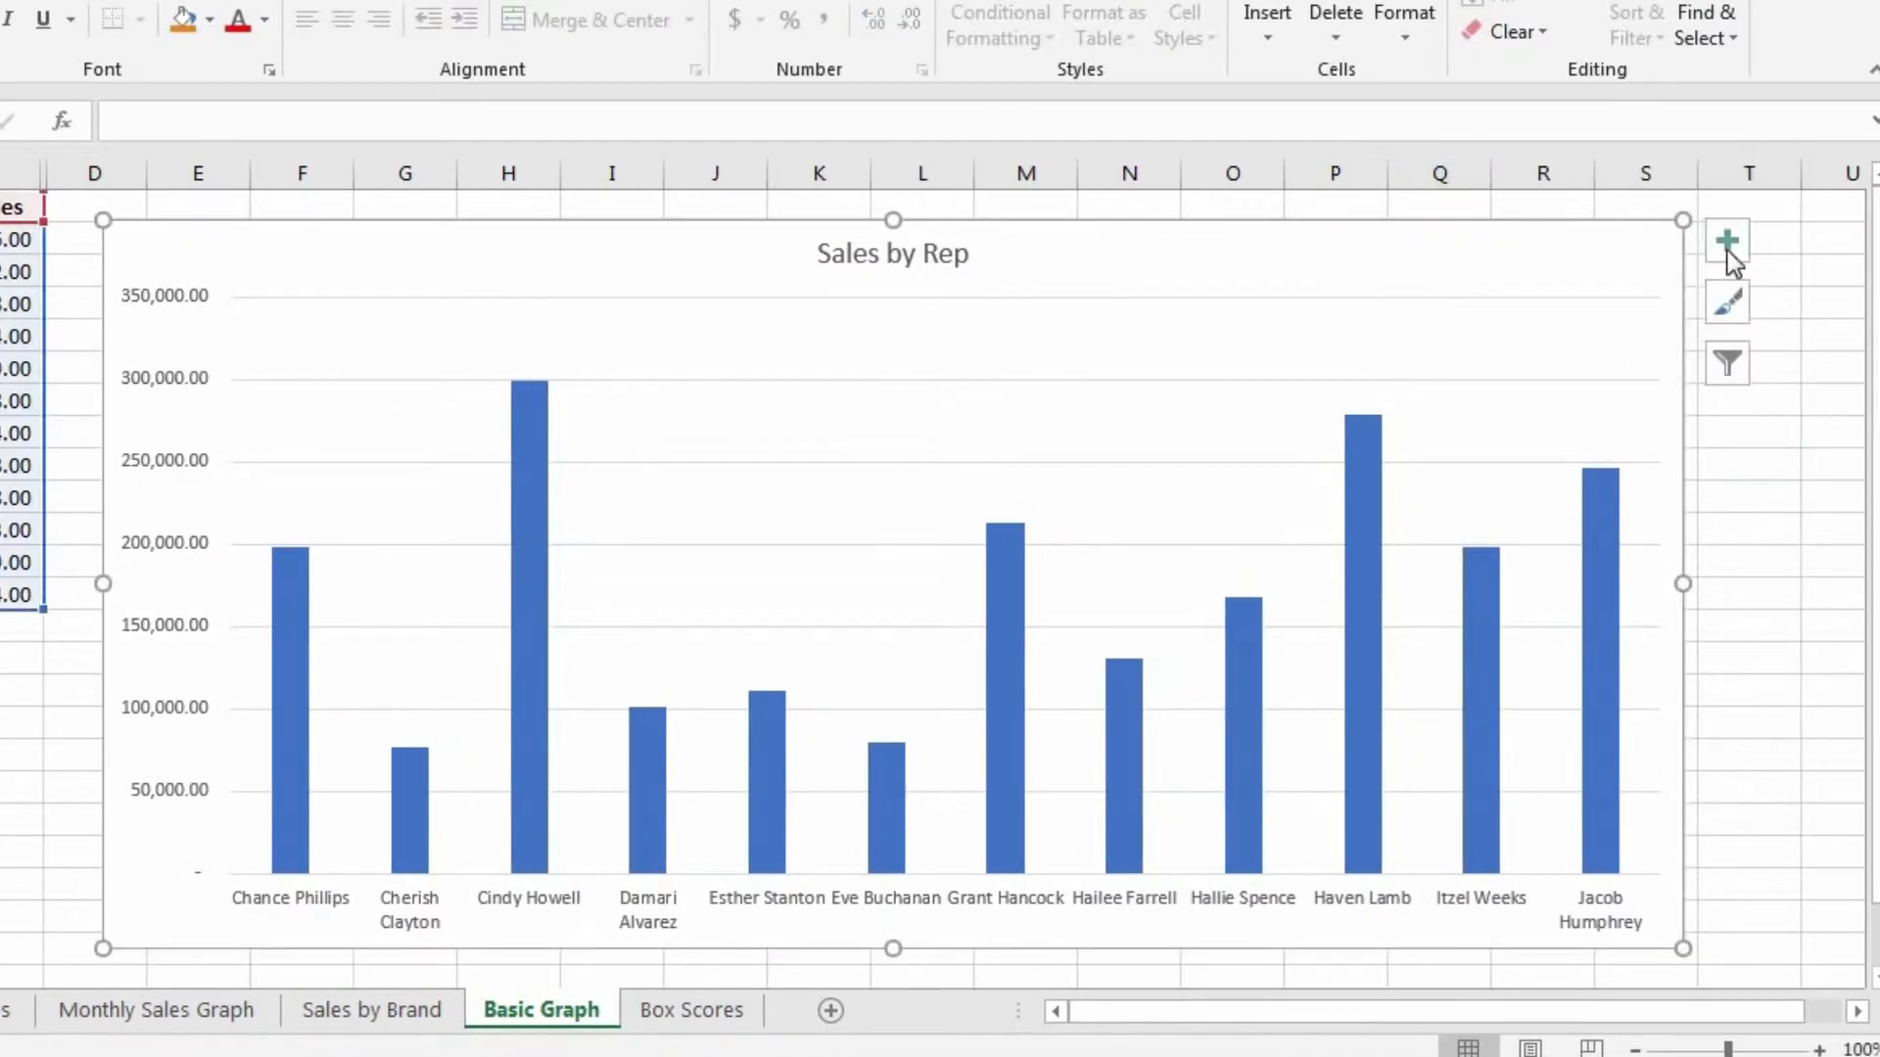
click(1727, 245)
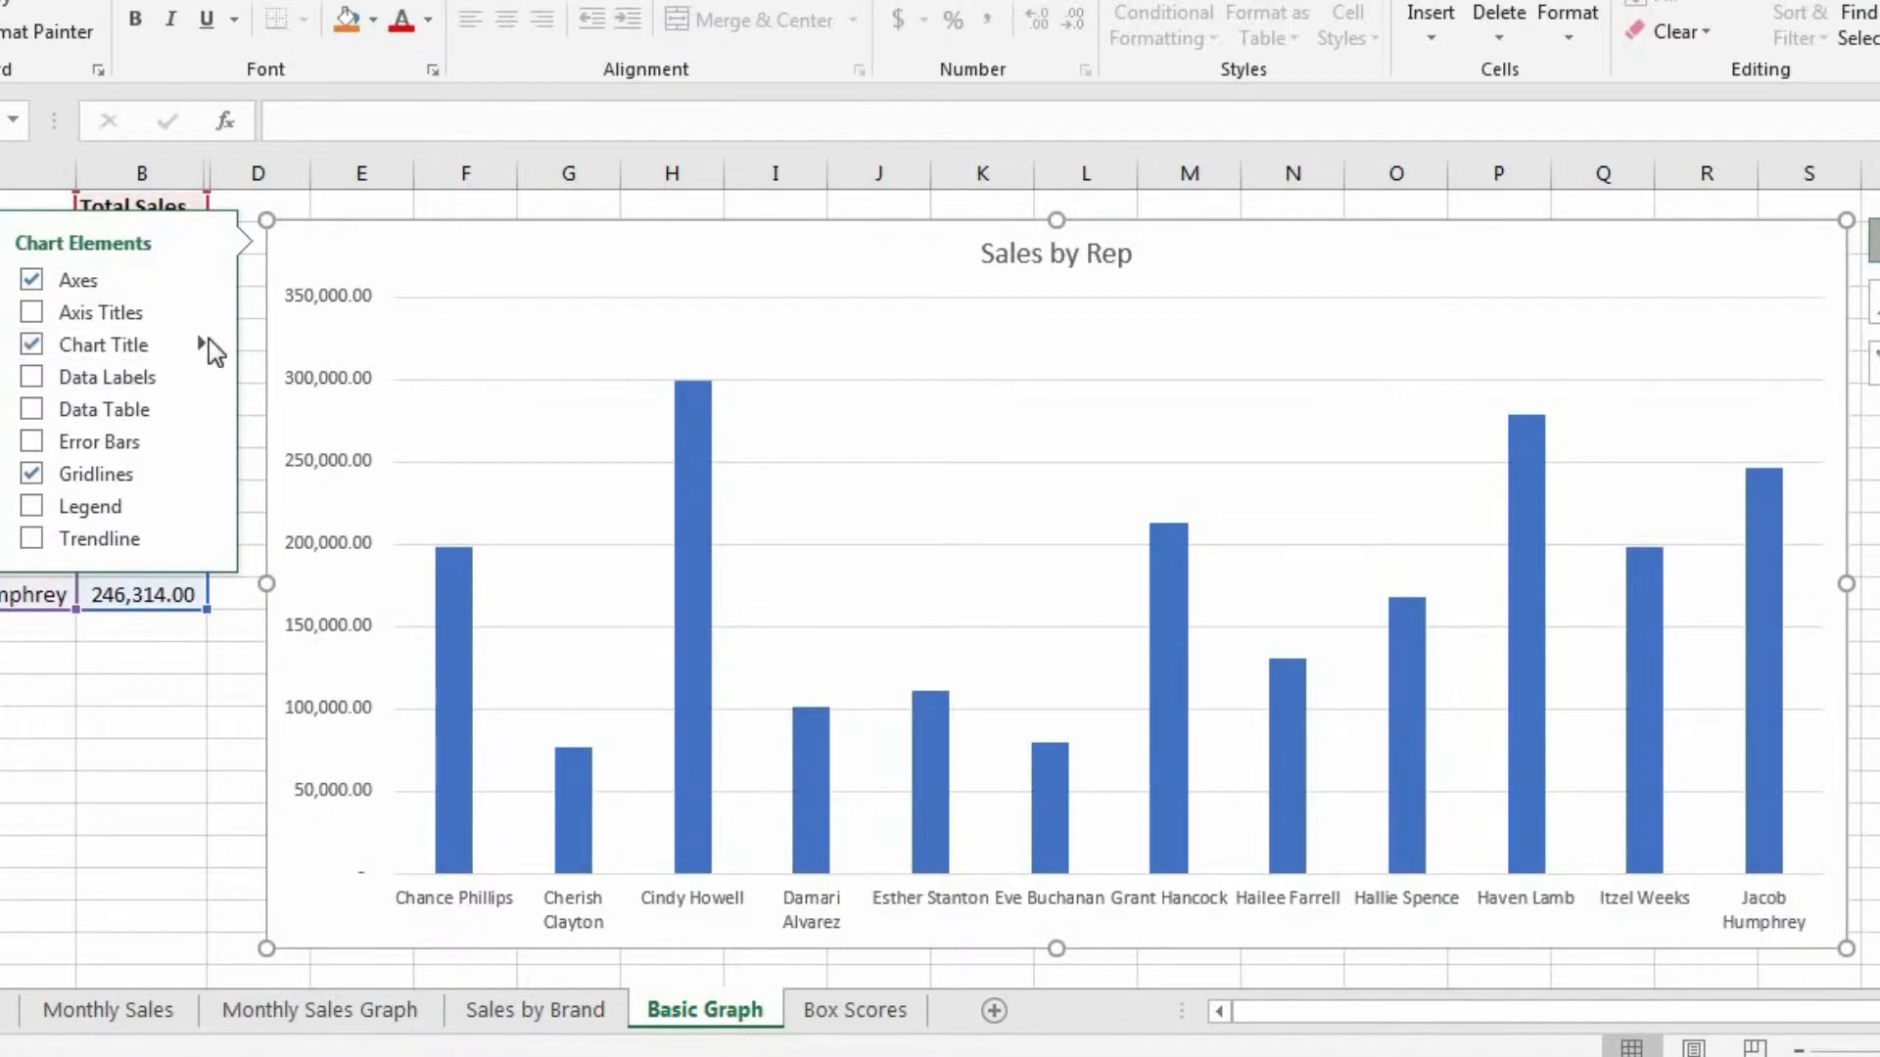
click(33, 312)
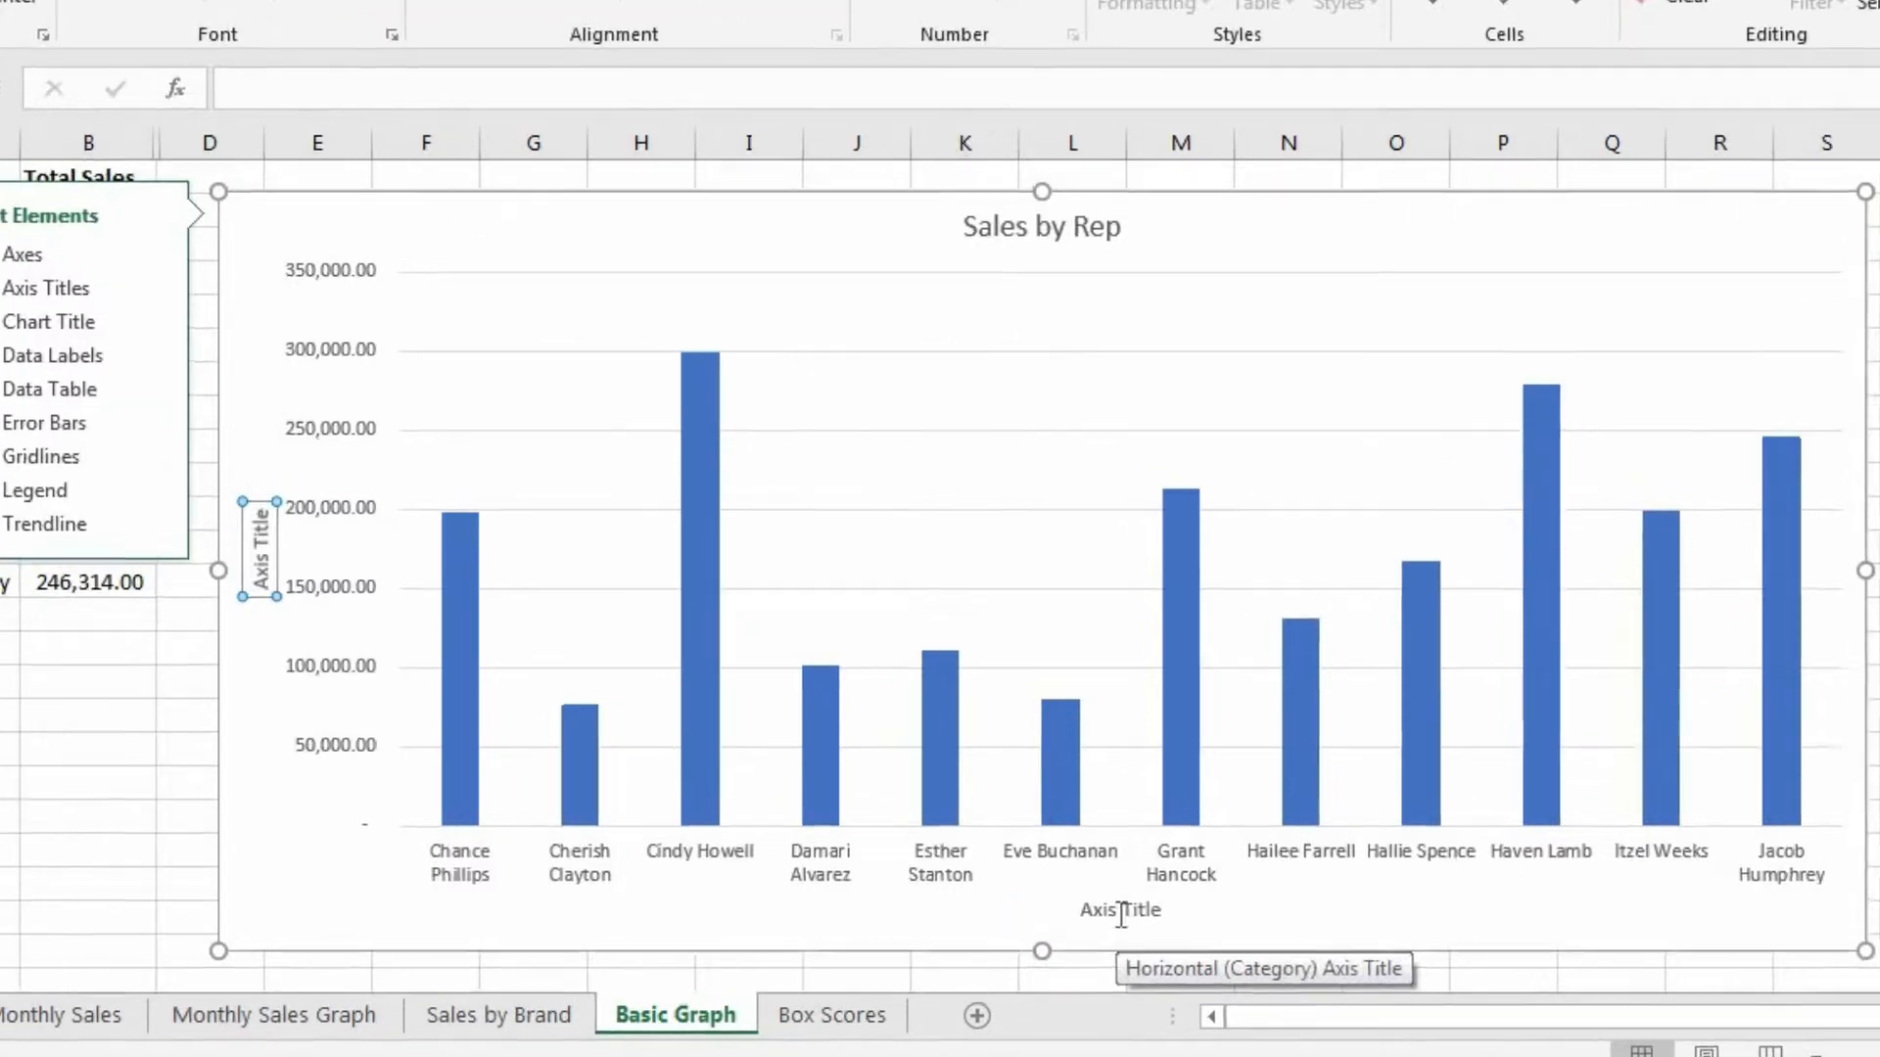
click(1133, 911)
double_click(1126, 911)
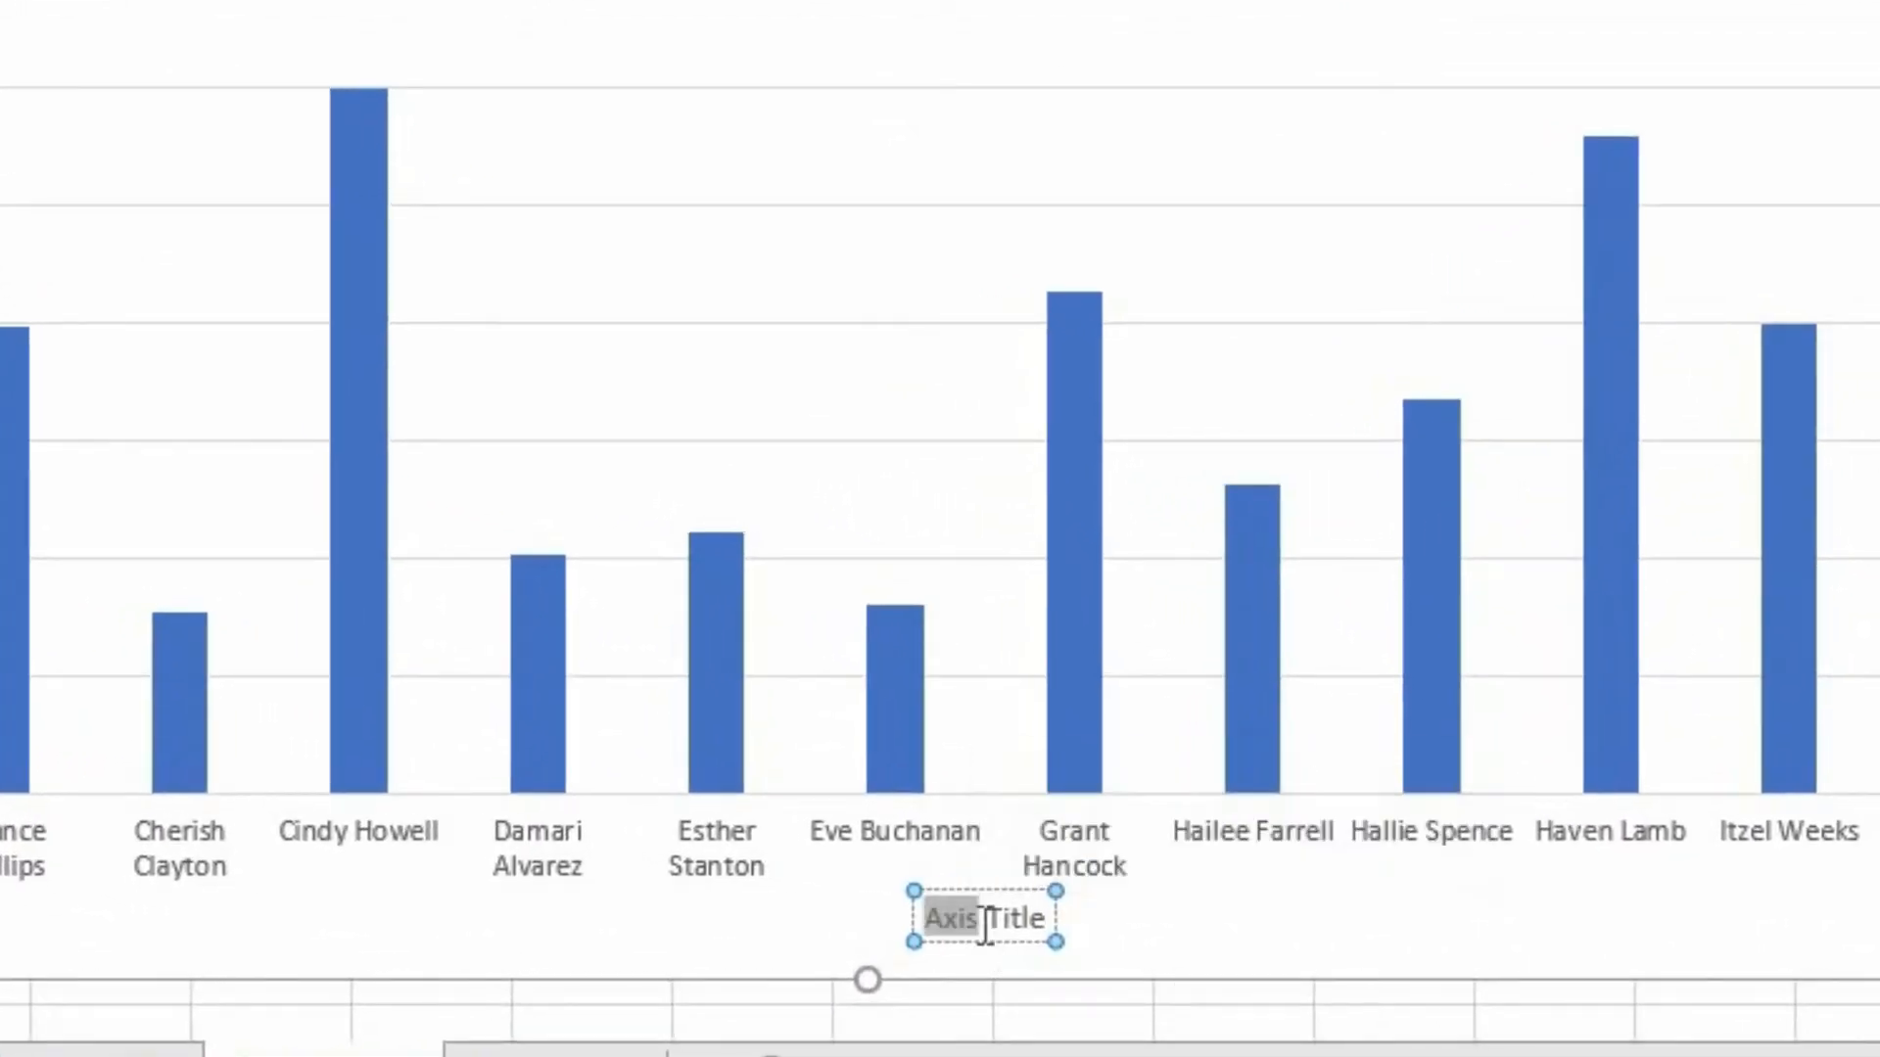
triple_click(983, 925)
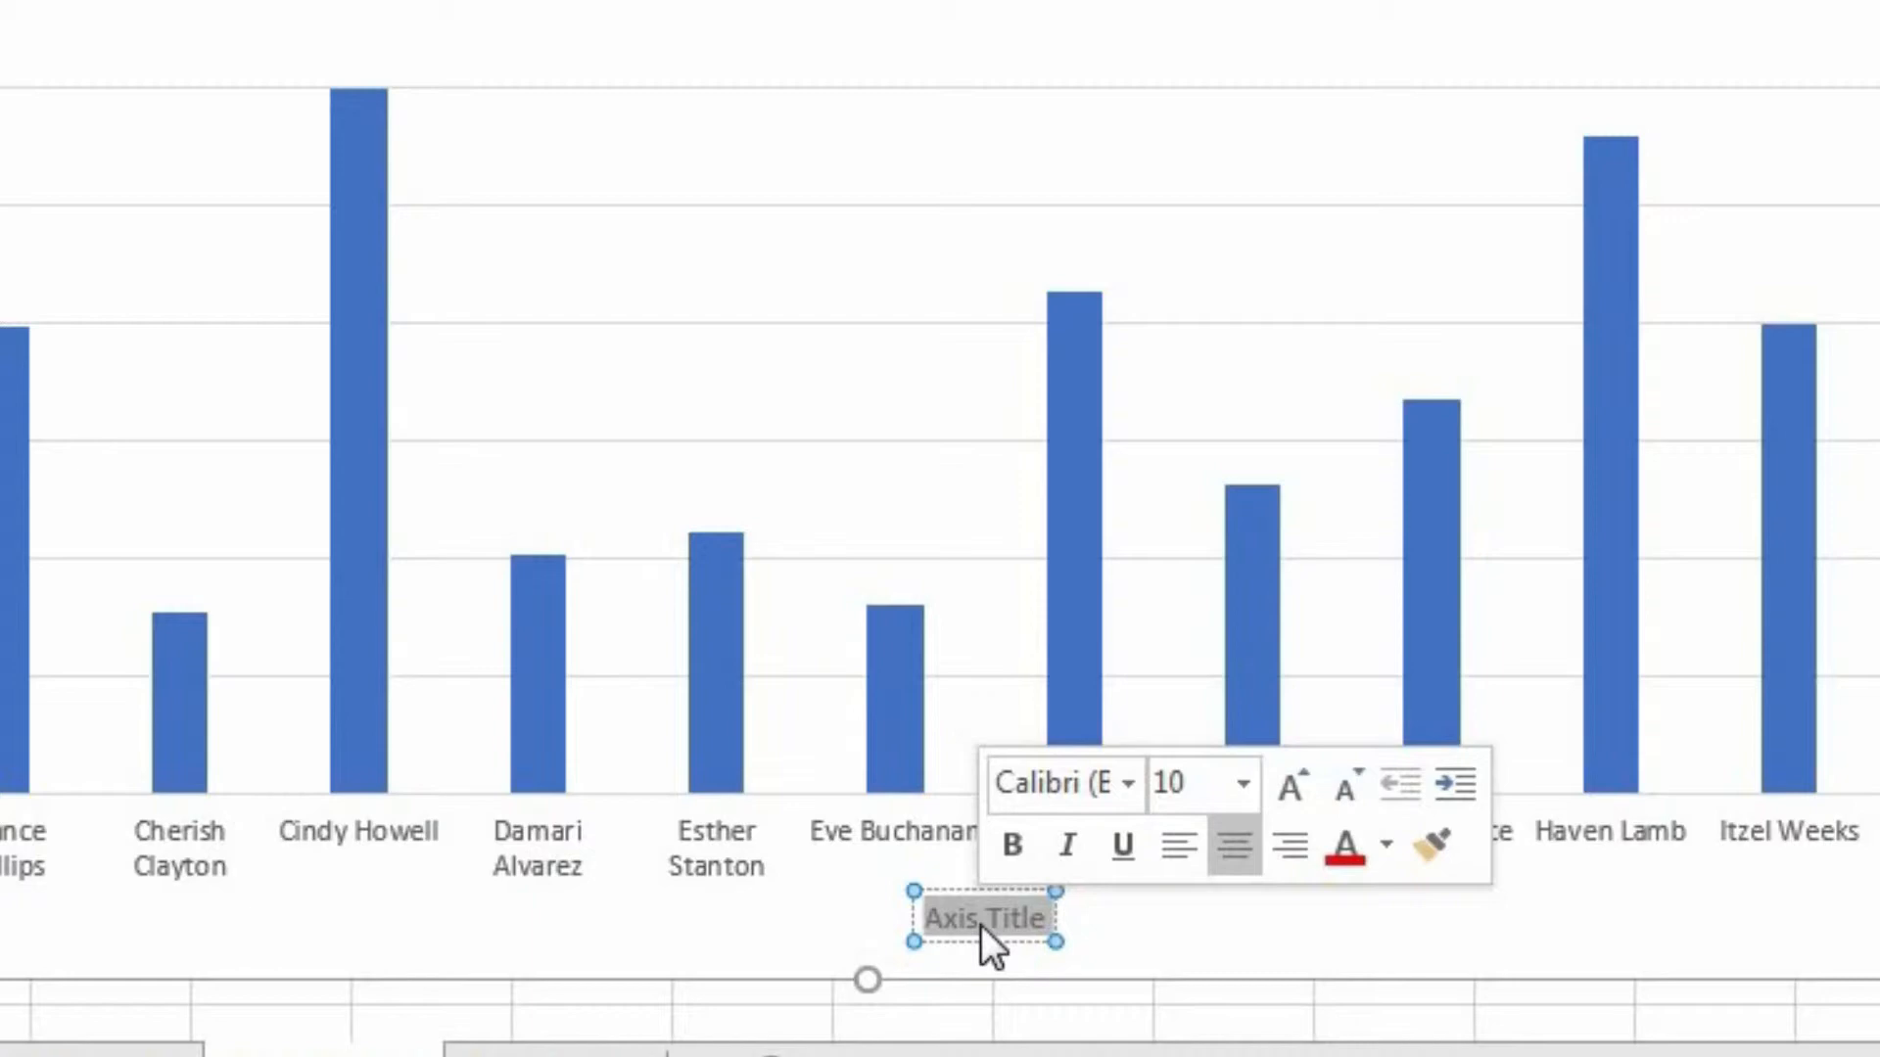
text(Rep Name)
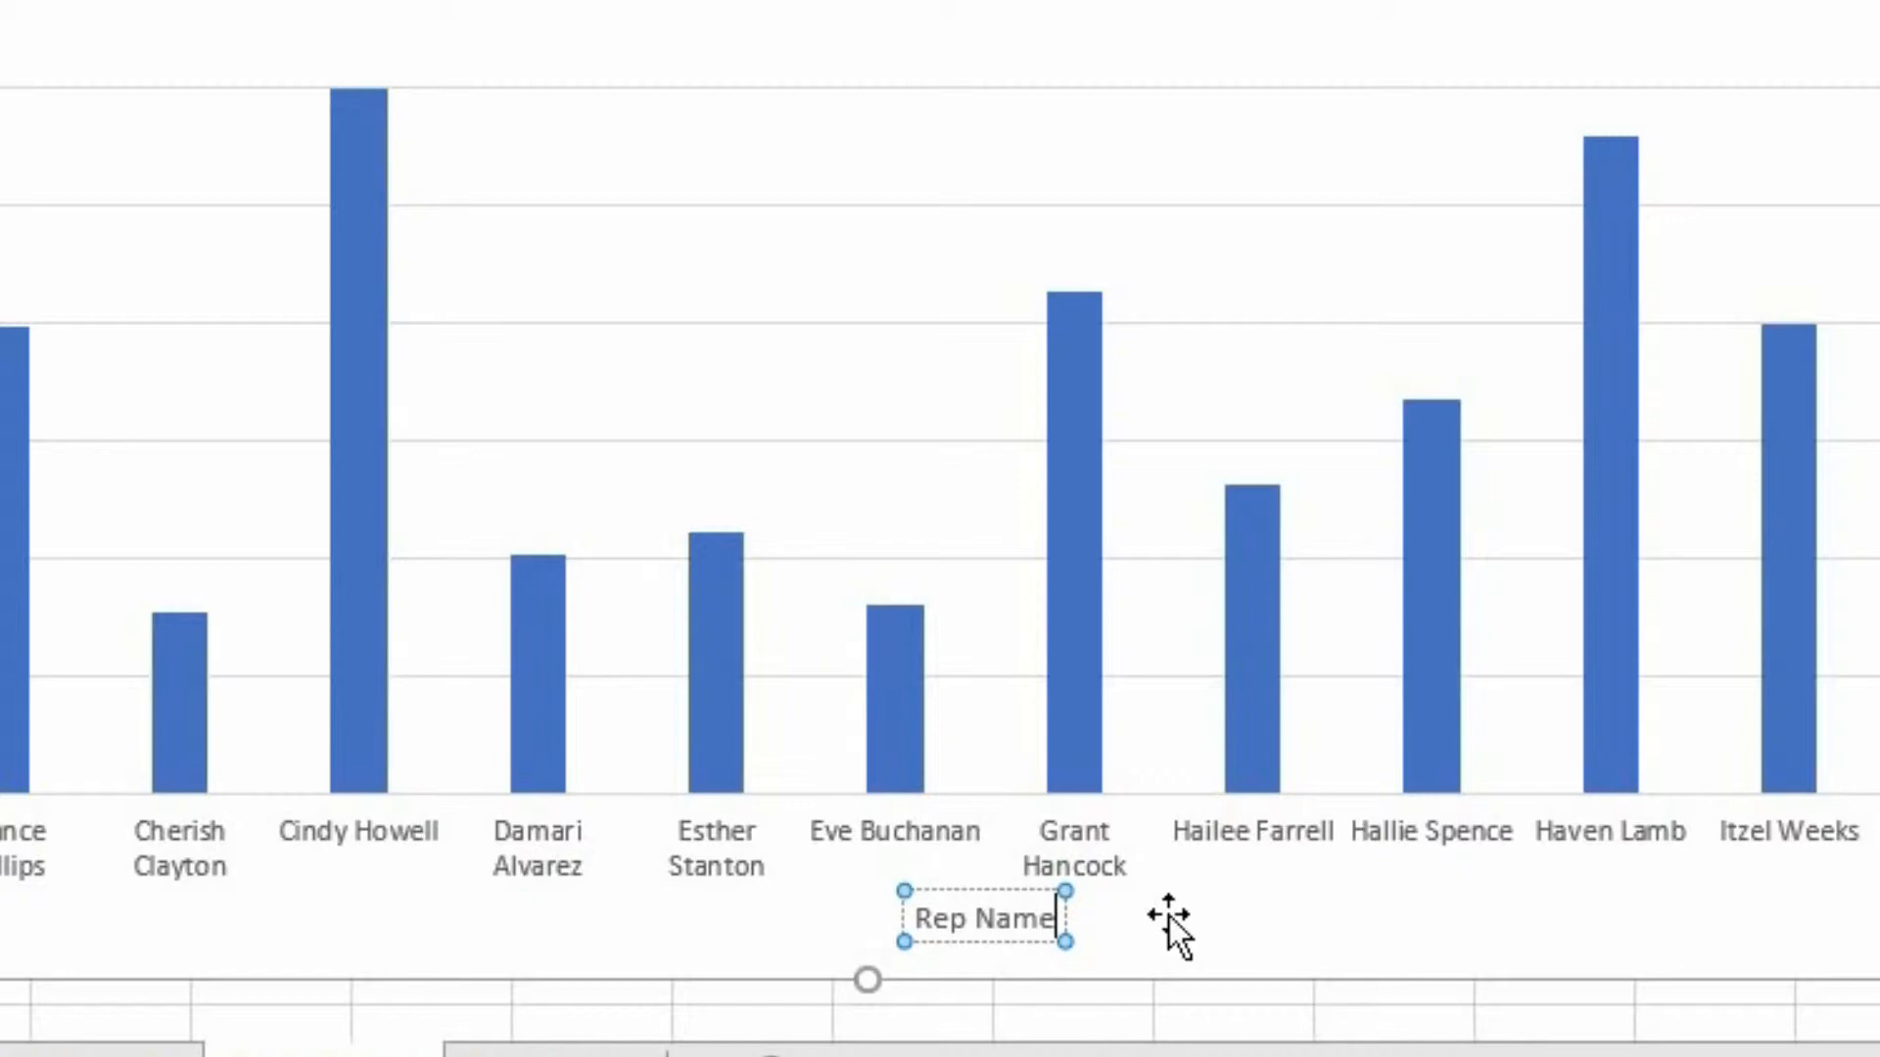
click(1169, 917)
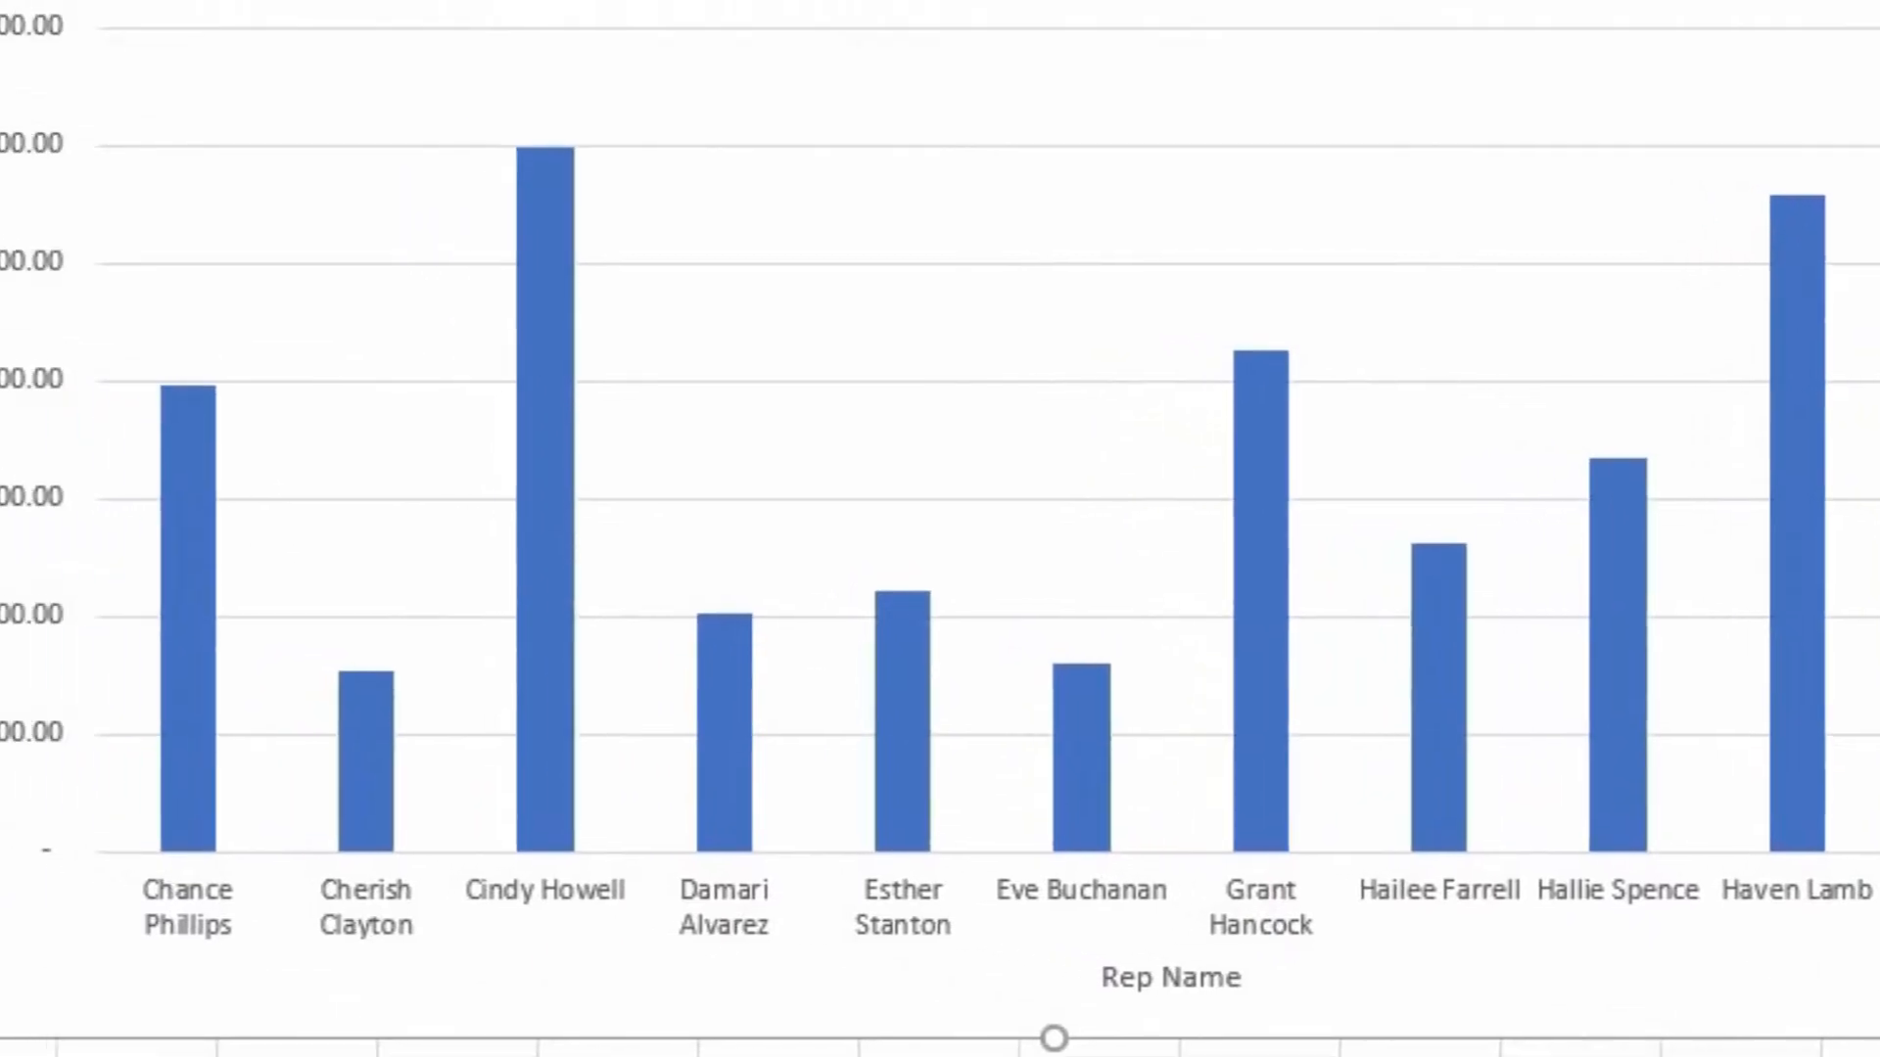
Step: Set the chart's vertical axis title to "Total Sales"
click(129, 523)
double_click(176, 536)
triple_click(174, 537)
double_click(172, 534)
key(ctrl+a)
text(Total Sales)
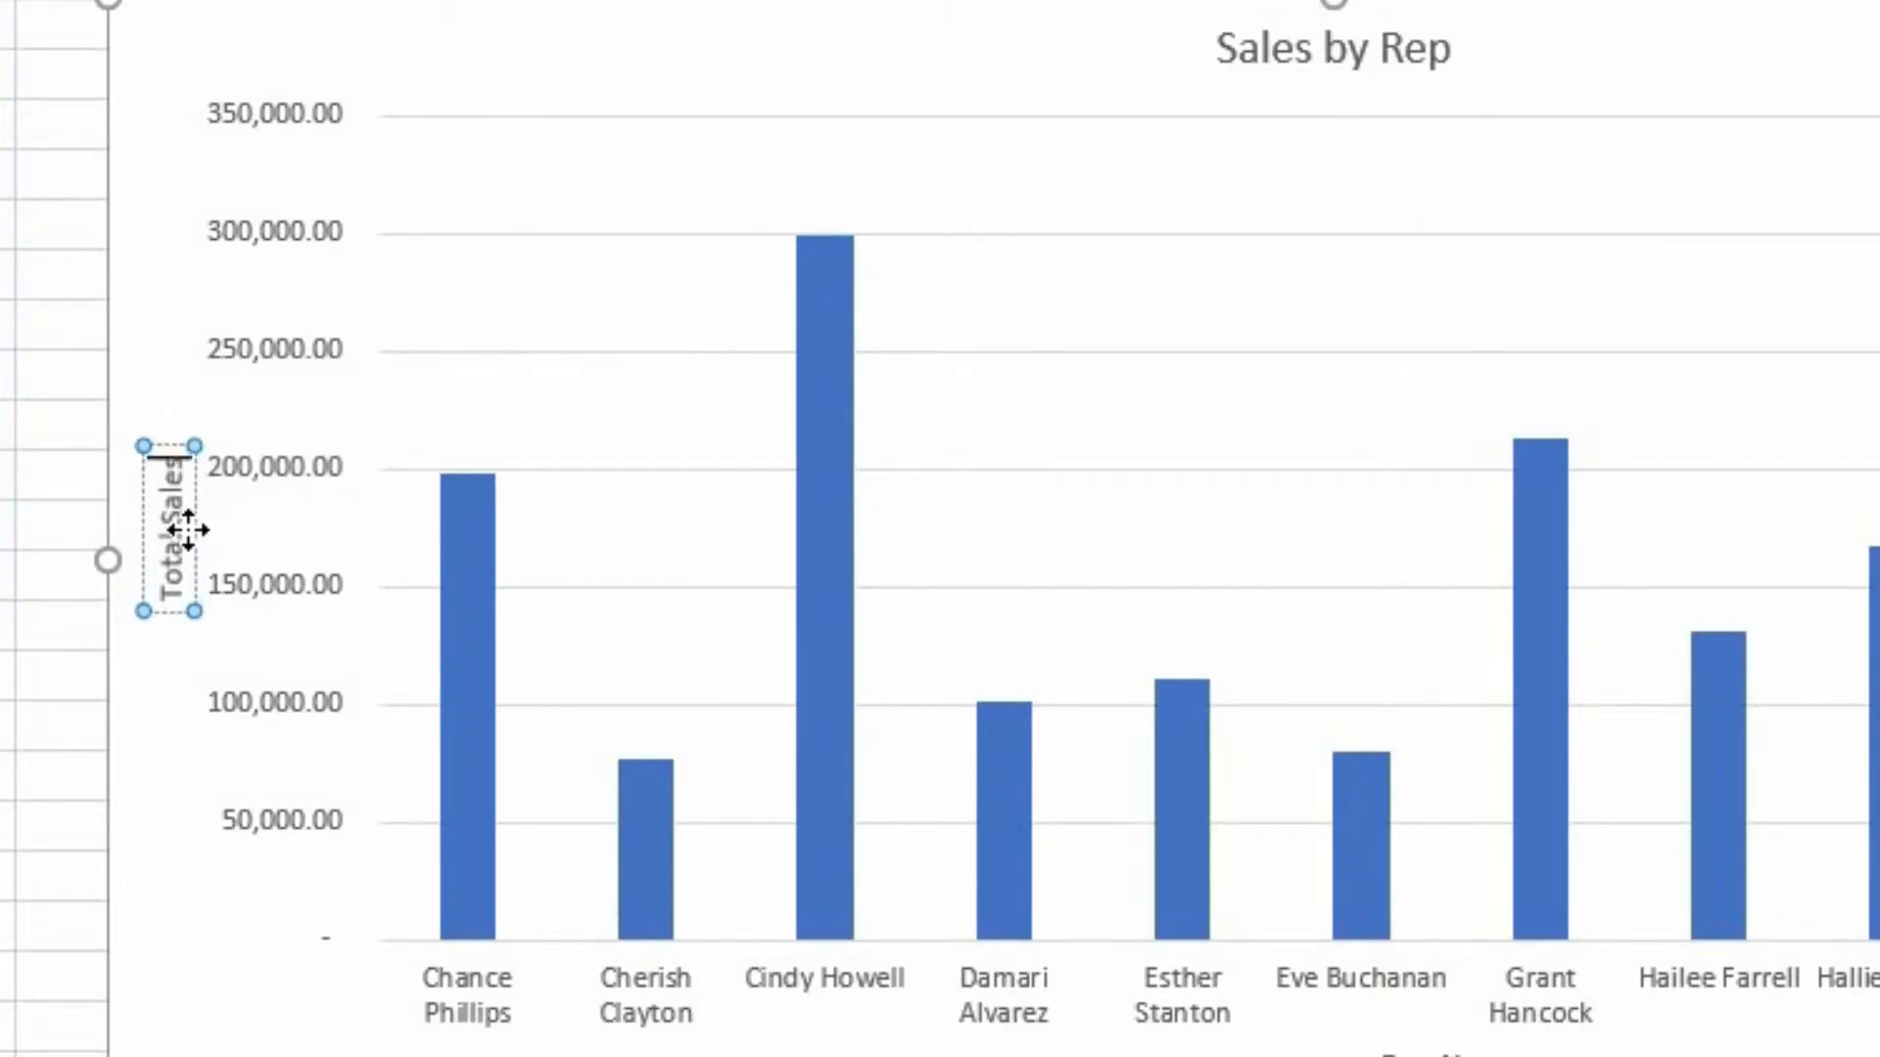
click(9, 775)
Step: Turn on the legend, data labels and trendline elements for the Sales by Rep chart
click(1676, 207)
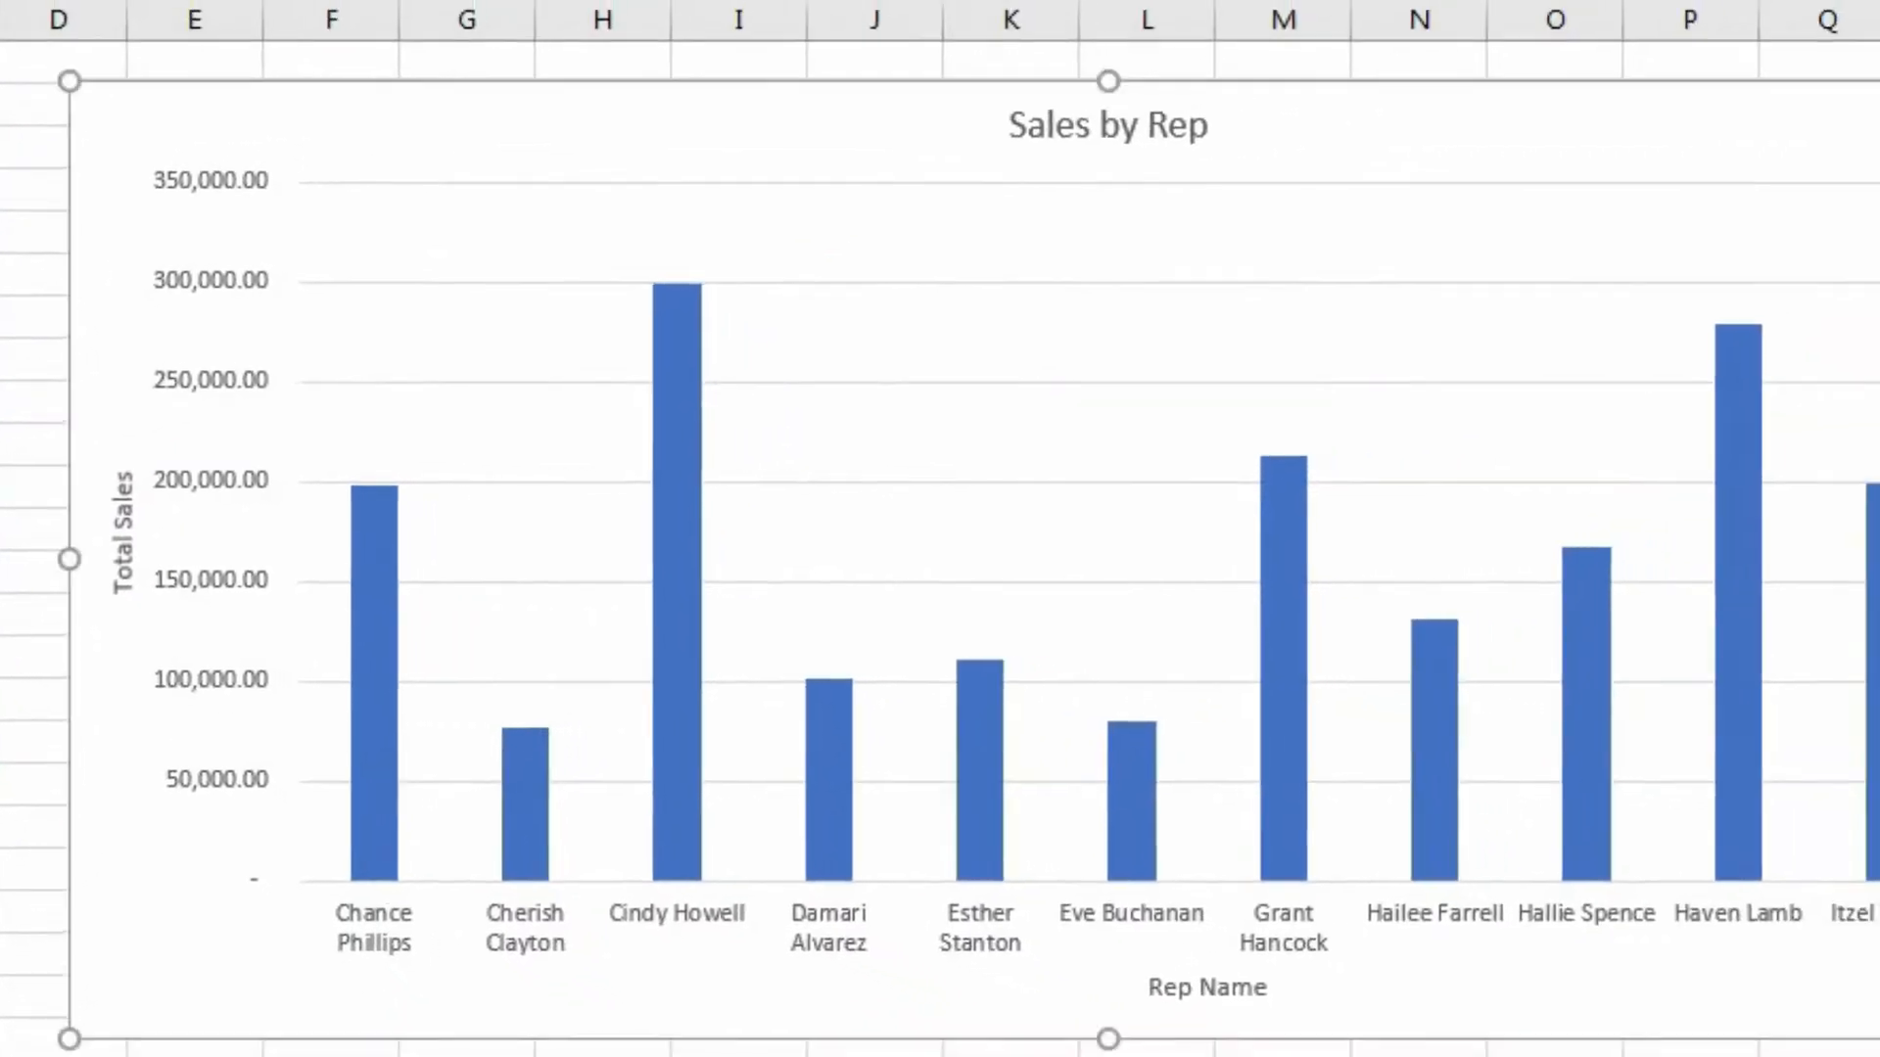
click(1794, 198)
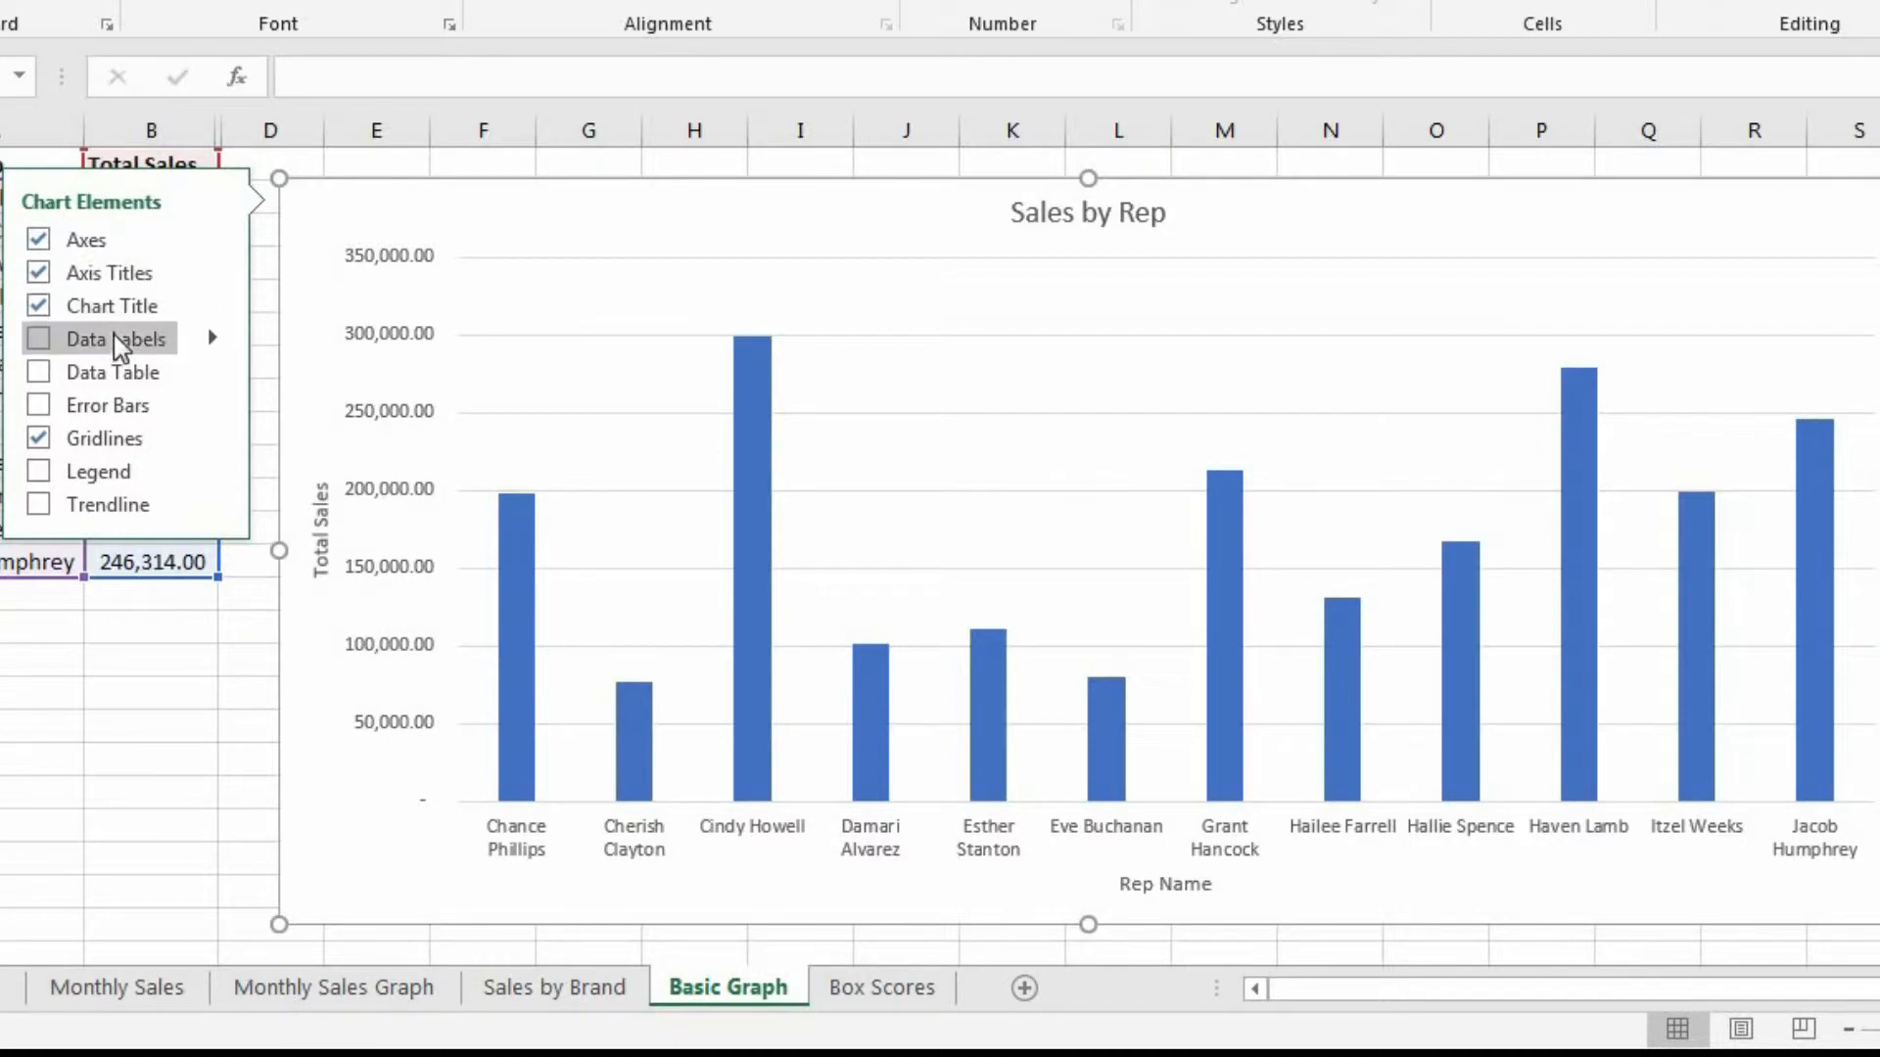
click(39, 474)
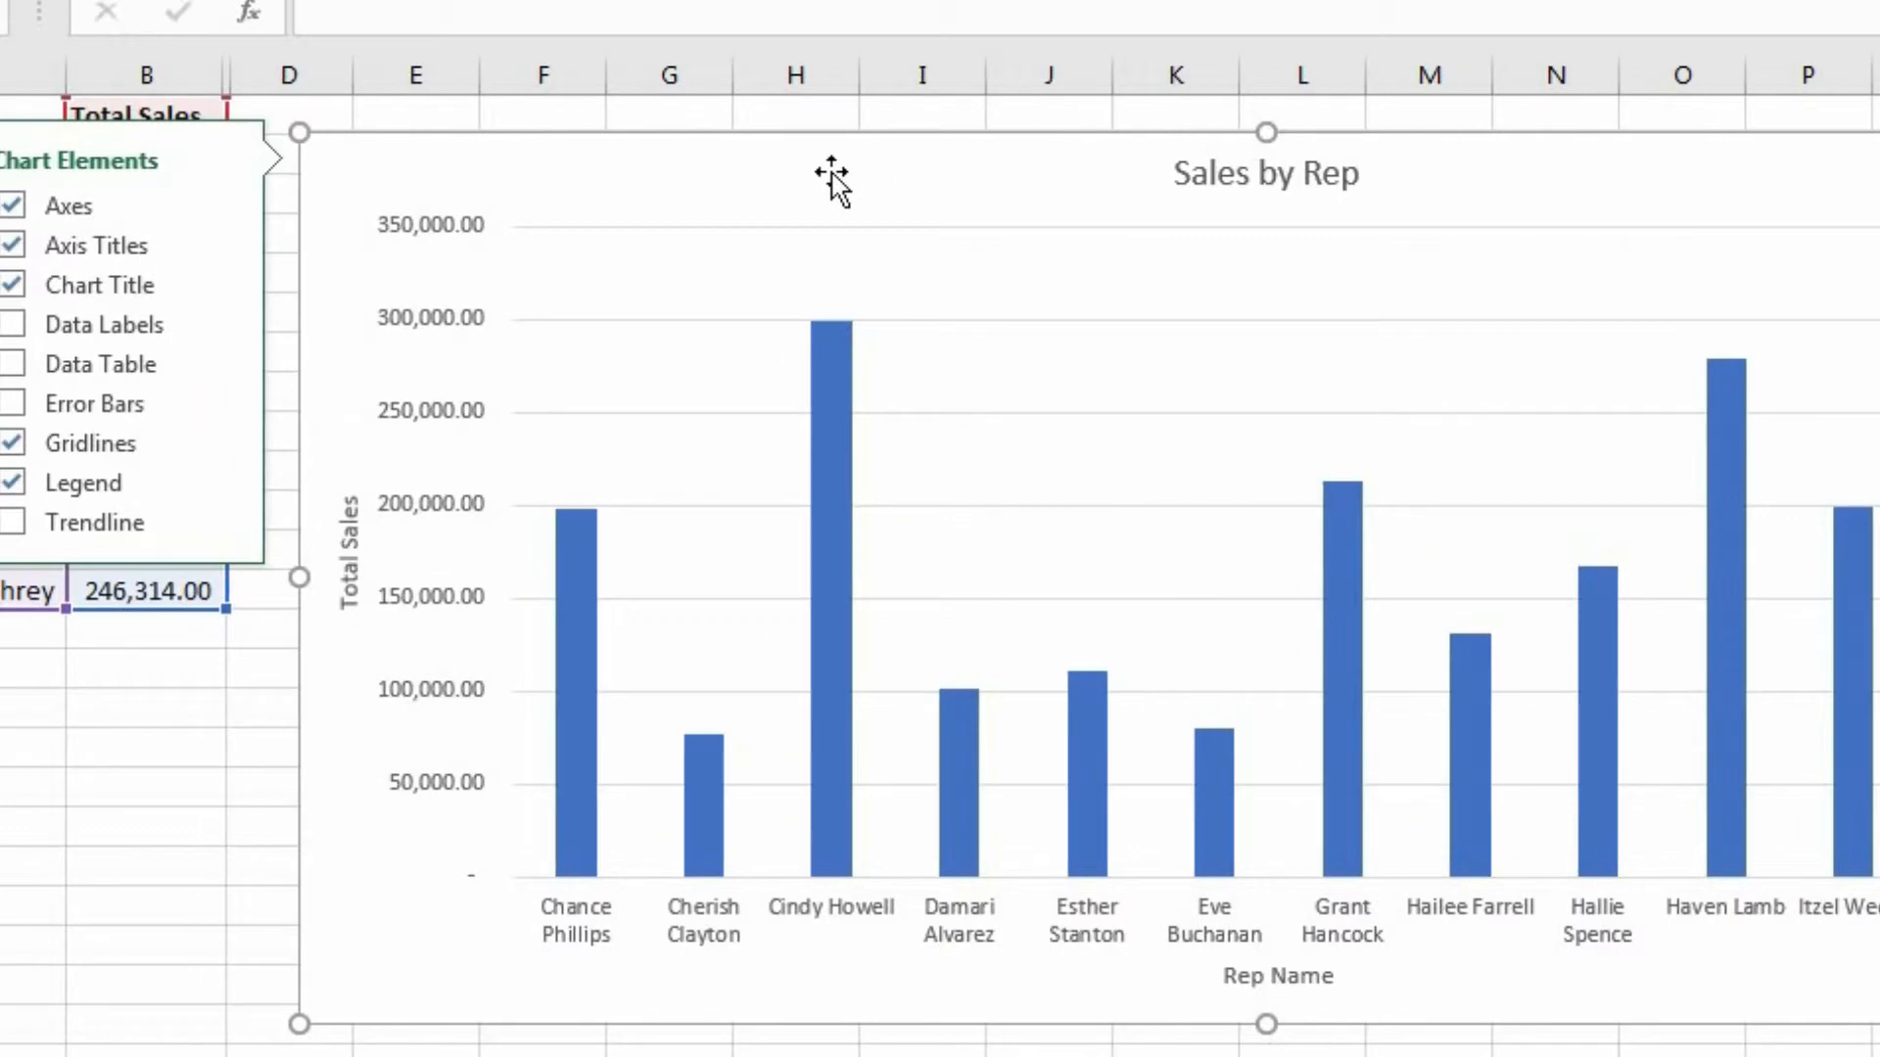
click(8, 328)
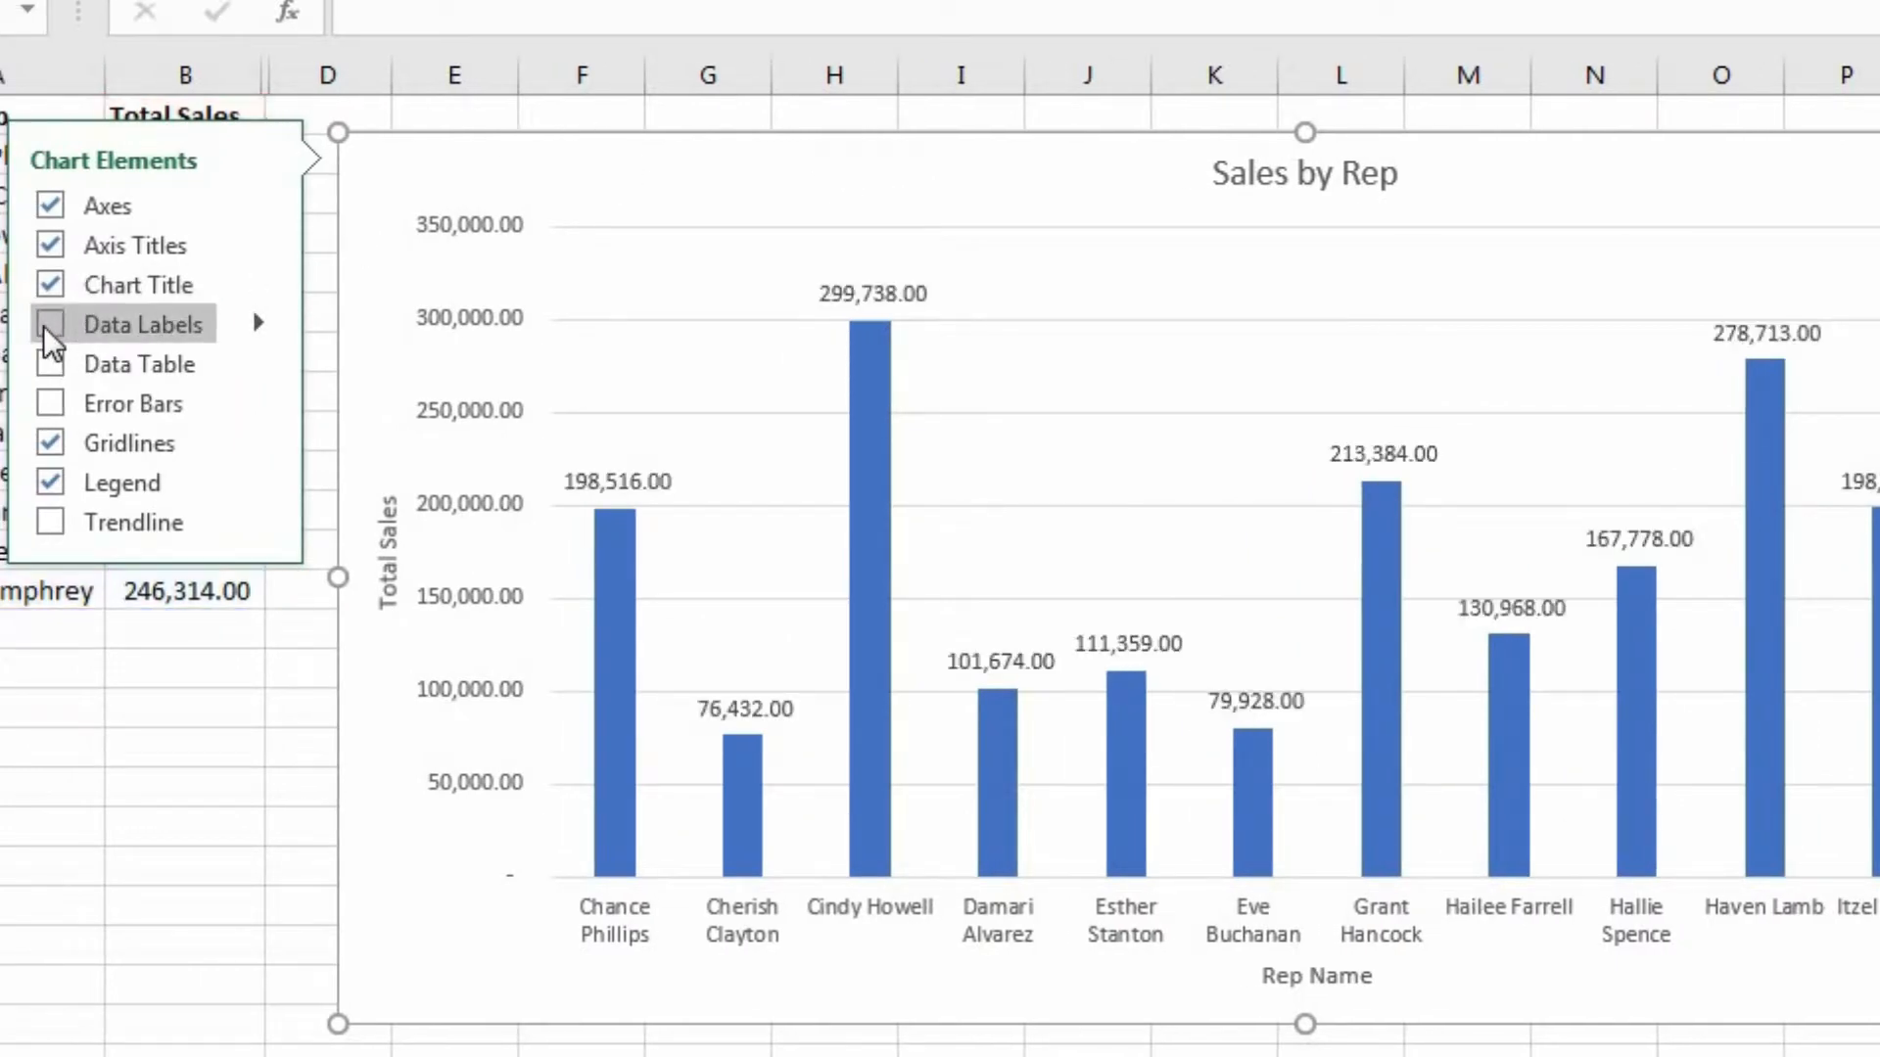
click(49, 327)
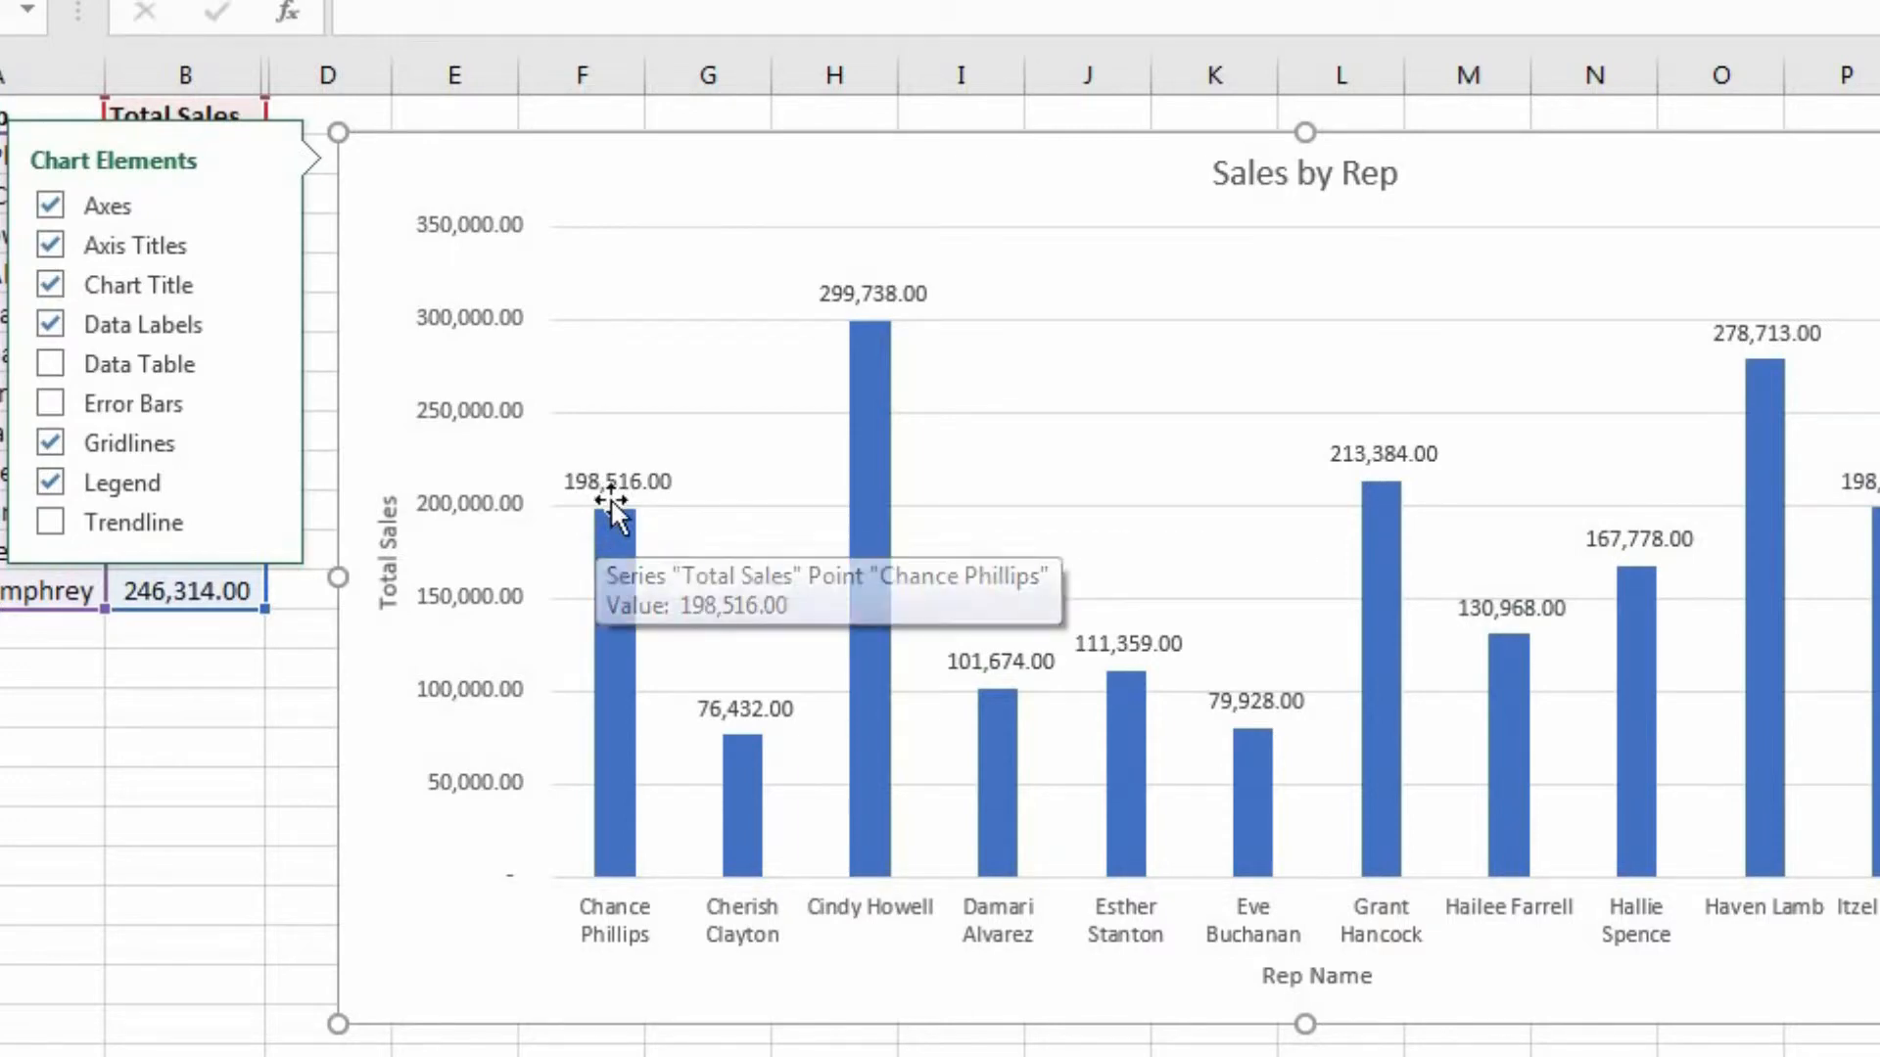
click(65, 523)
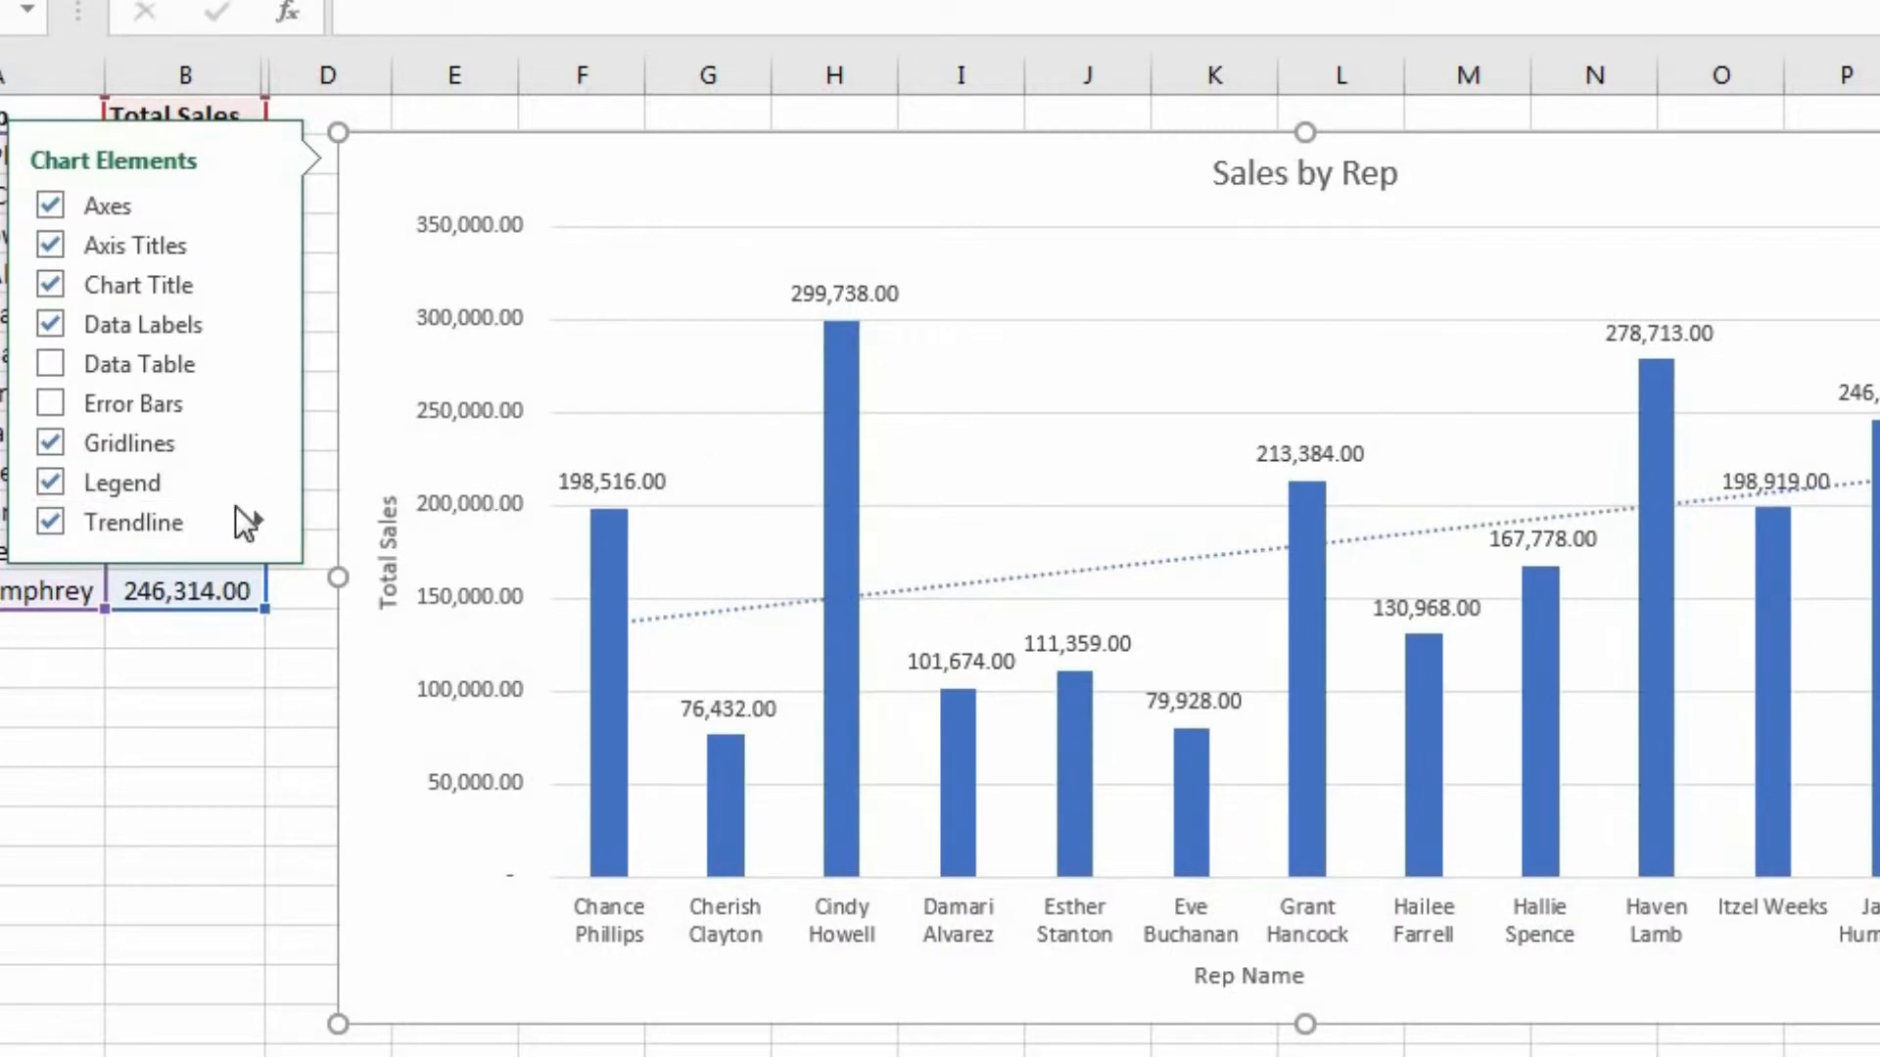
click(264, 770)
Step: Format the vertical value axis with a maximum bound of 300000
click(482, 333)
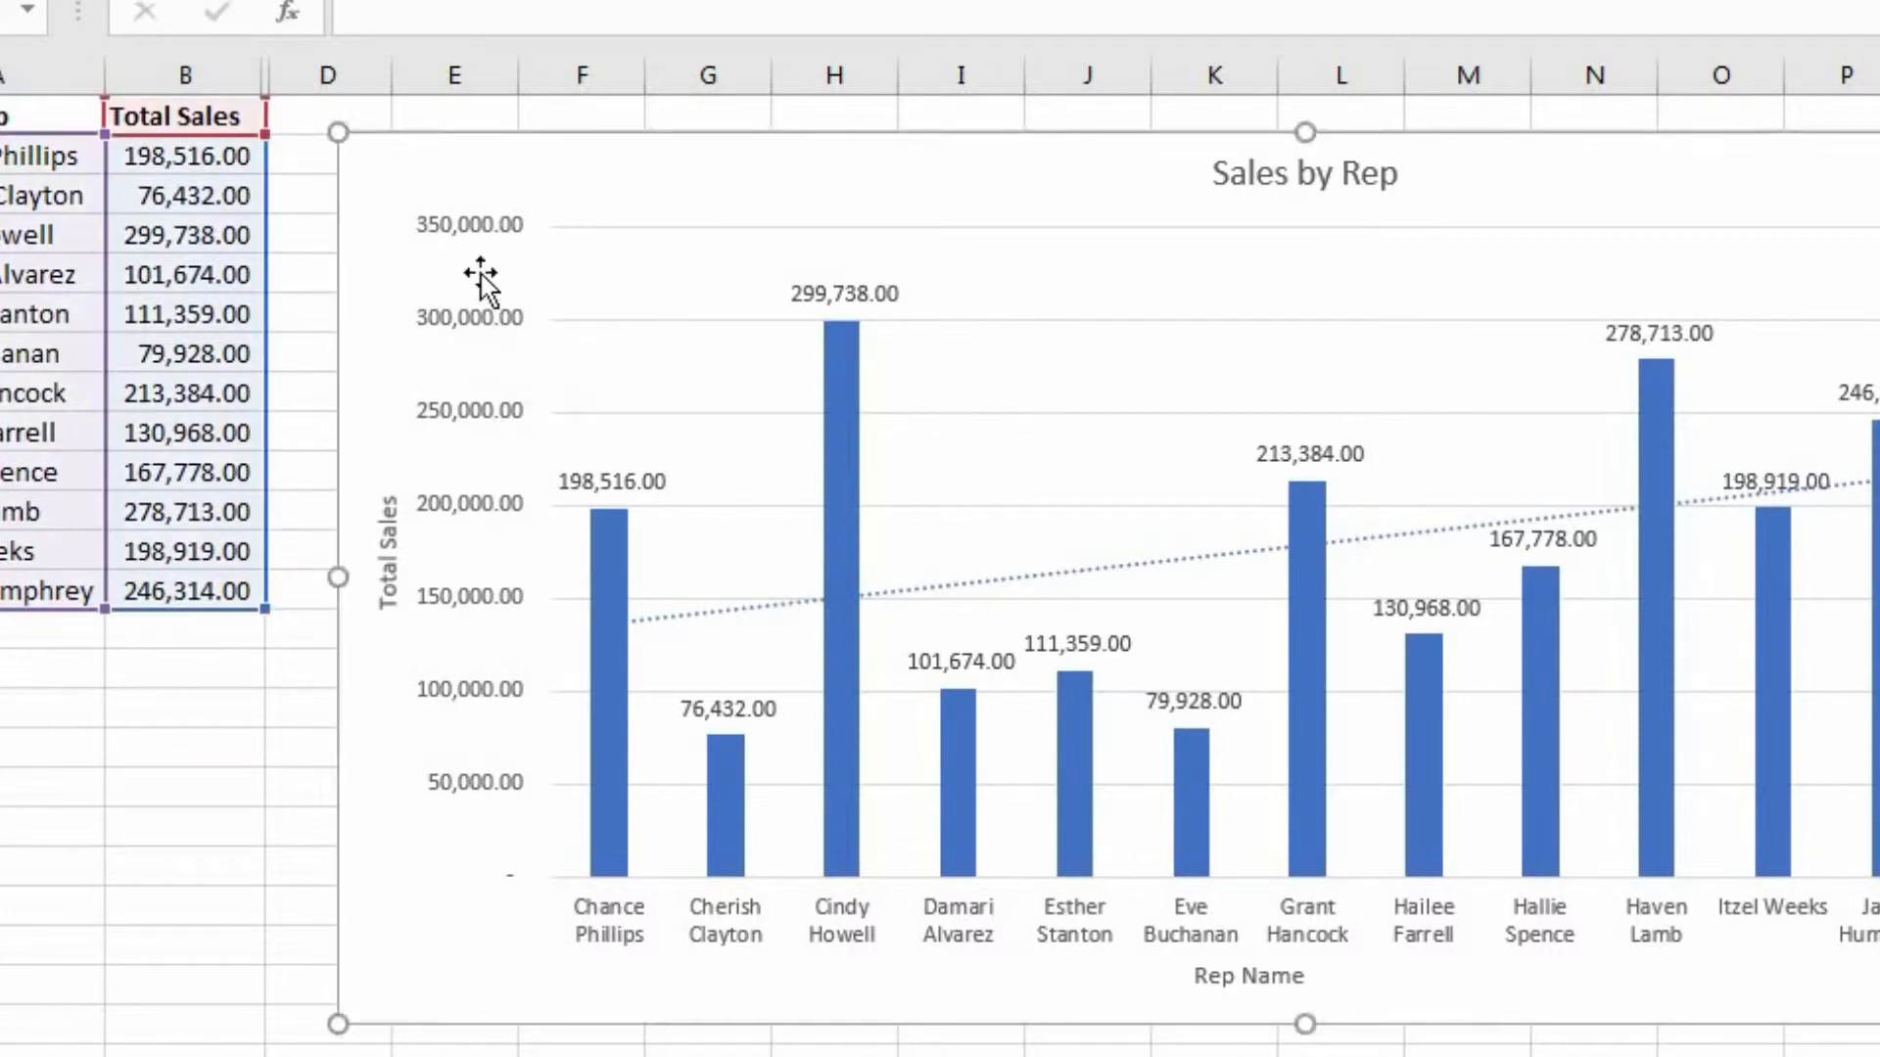
click(476, 235)
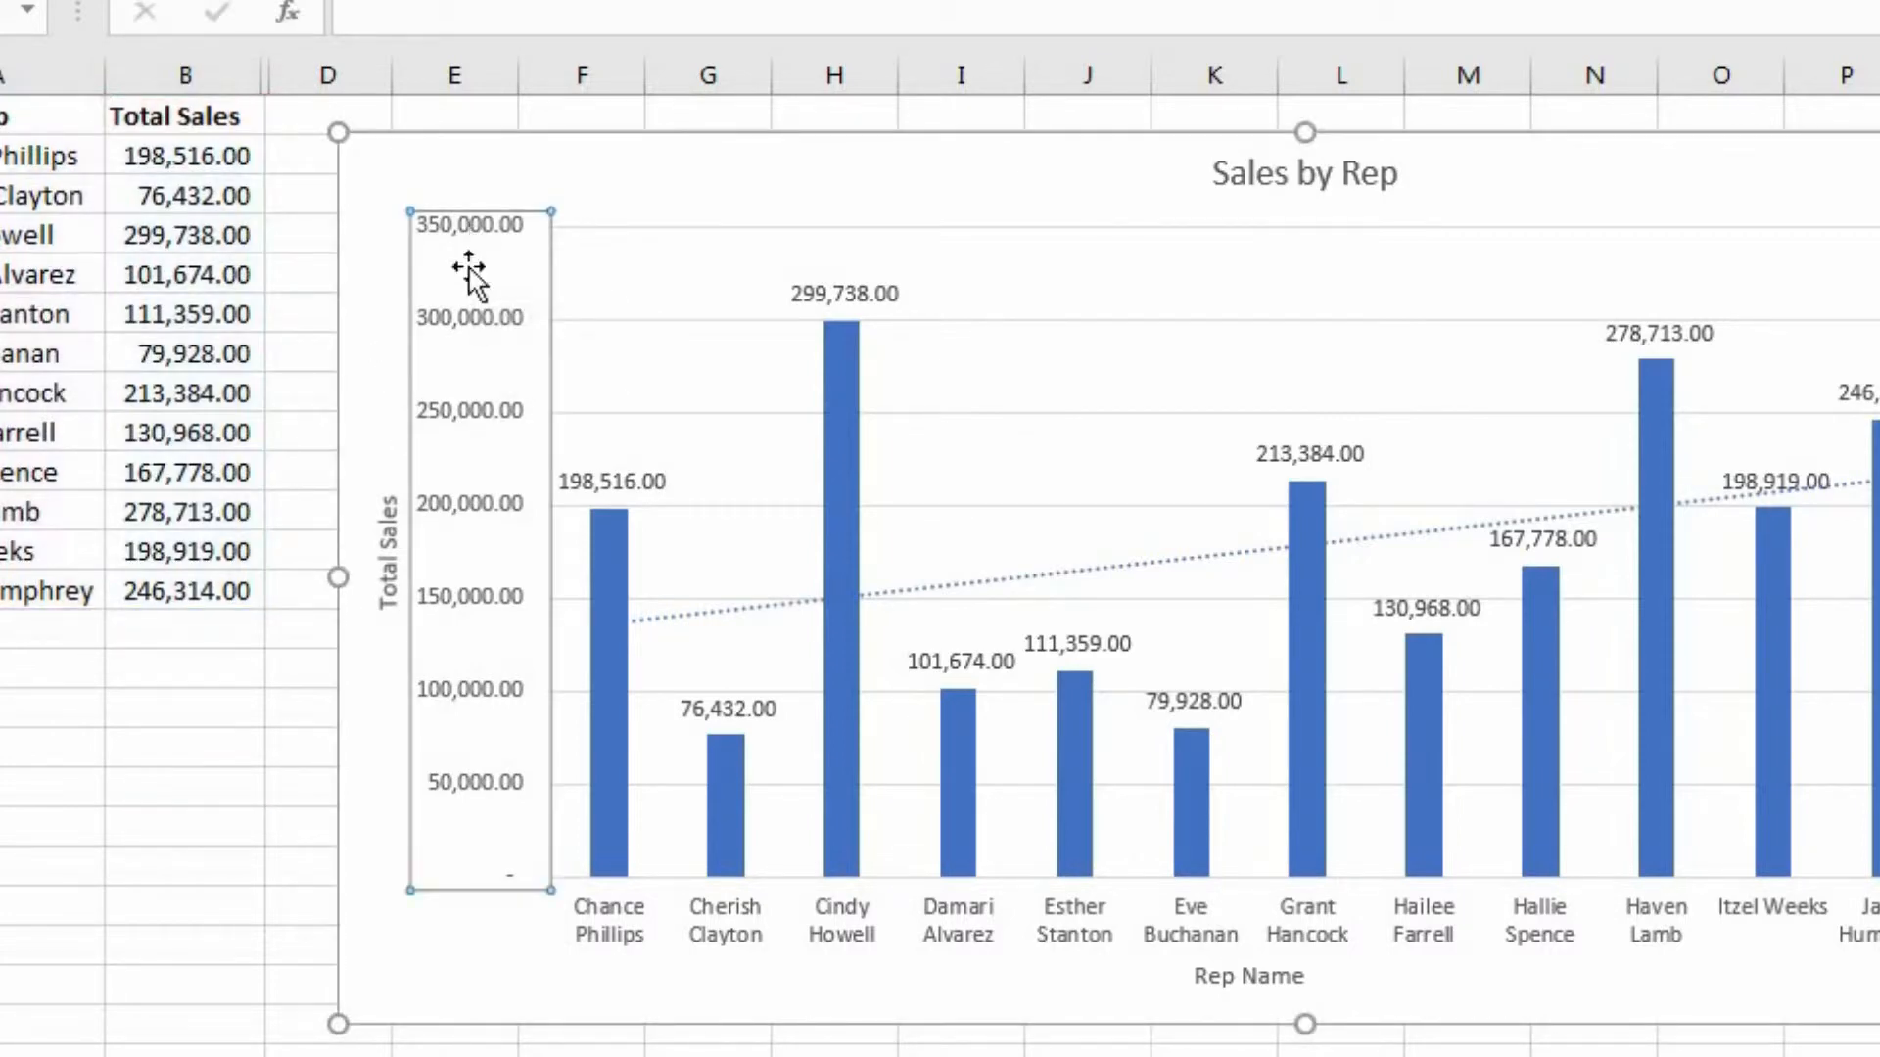
right_click(462, 413)
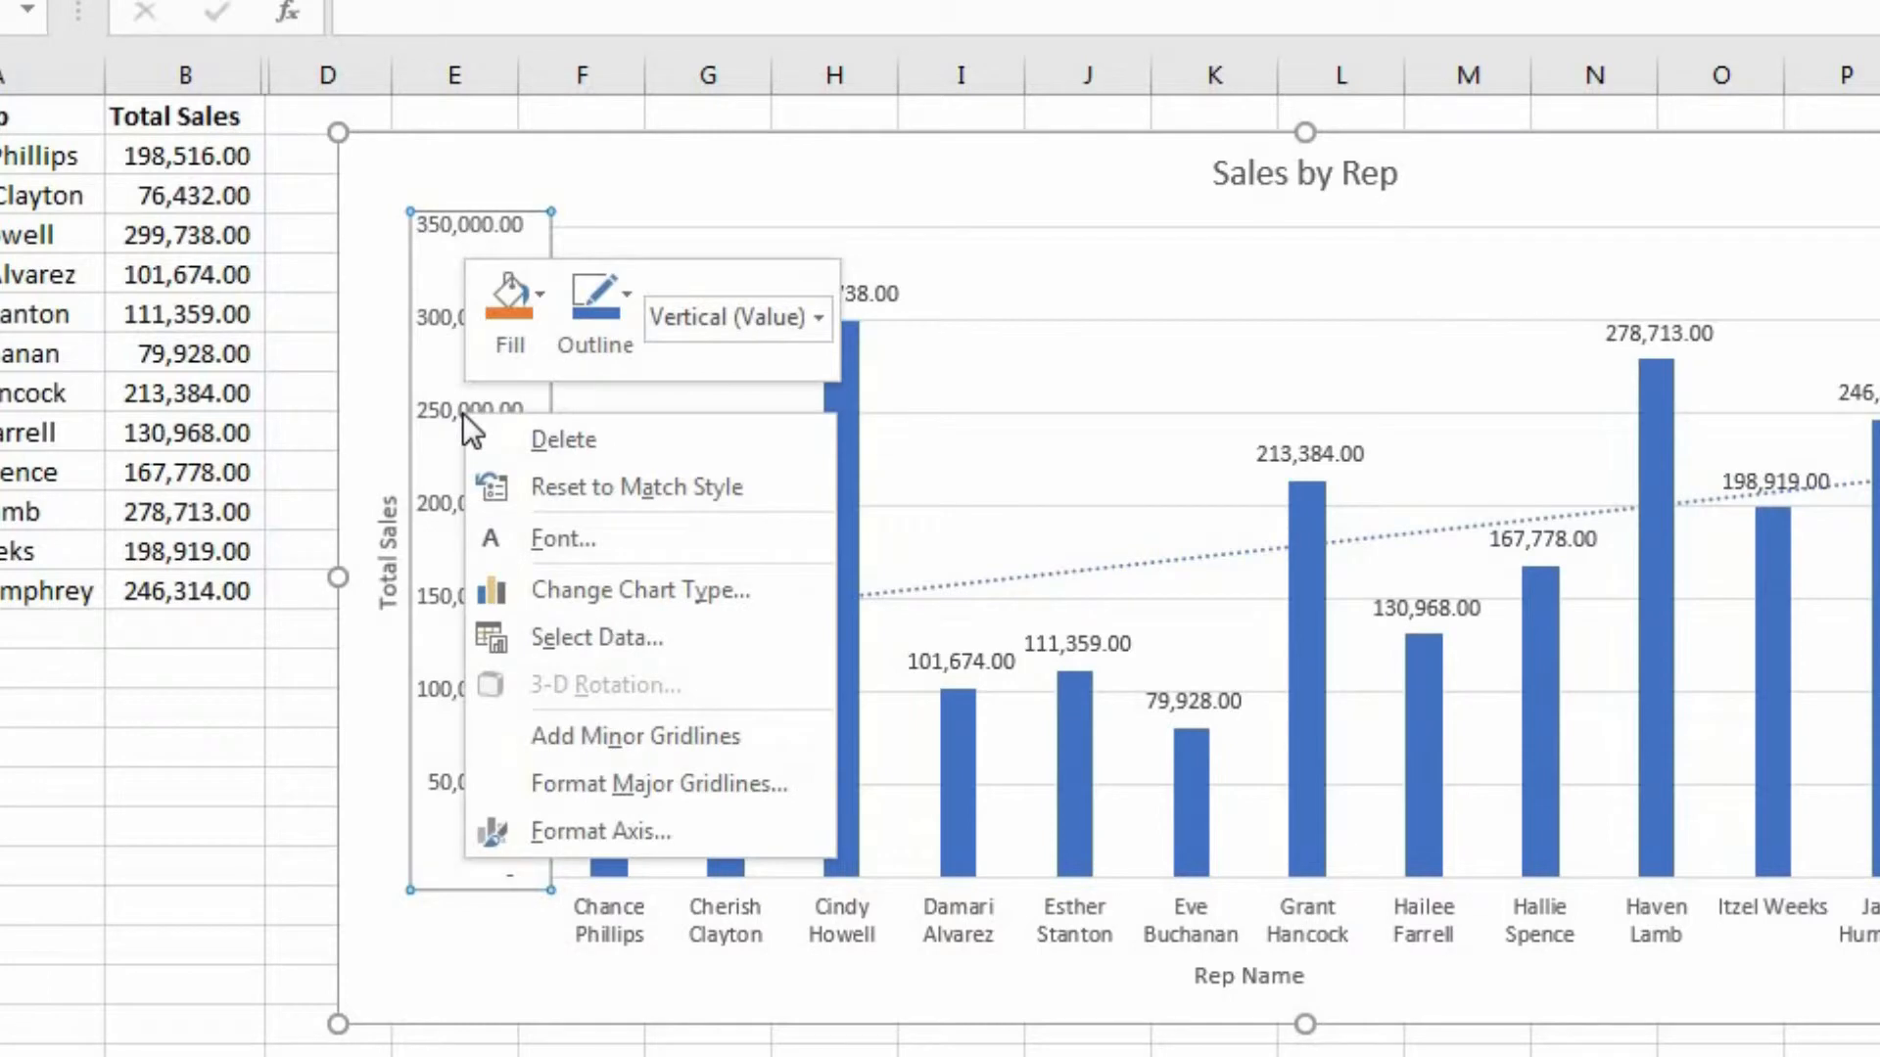
click(640, 828)
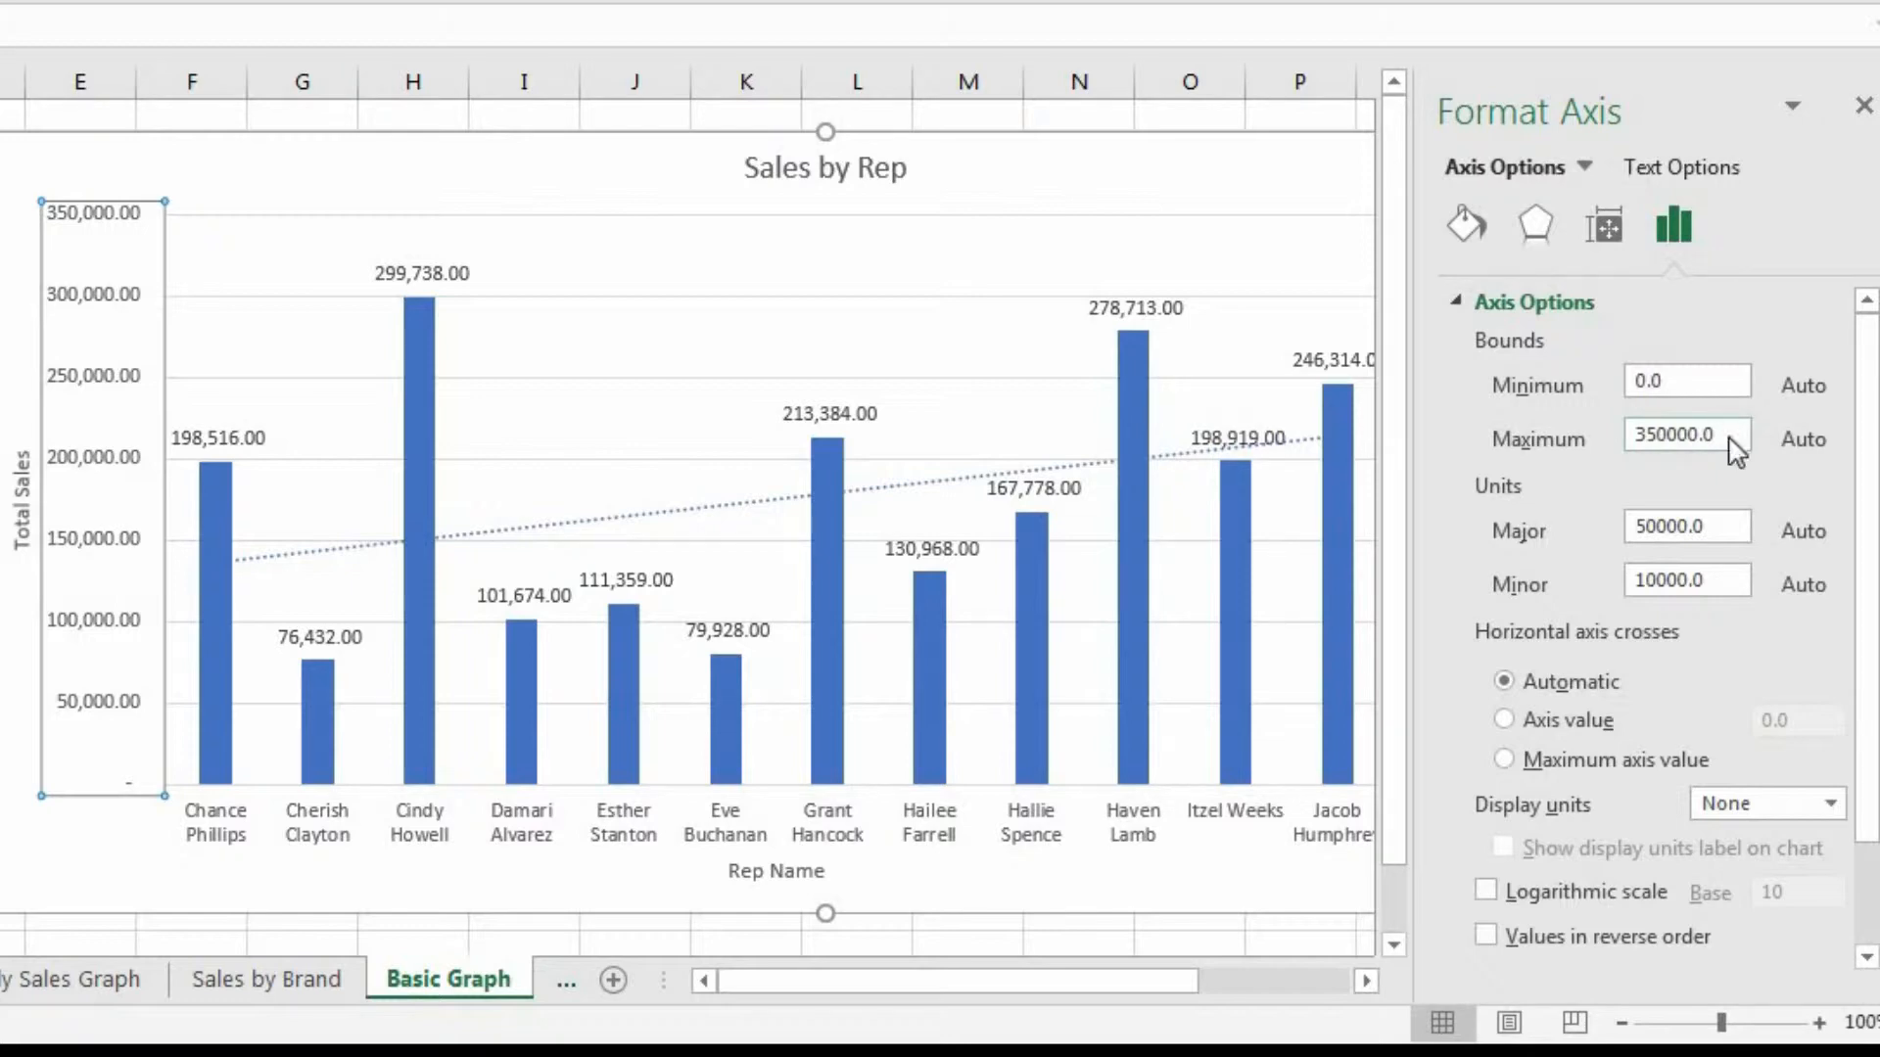
click(1729, 439)
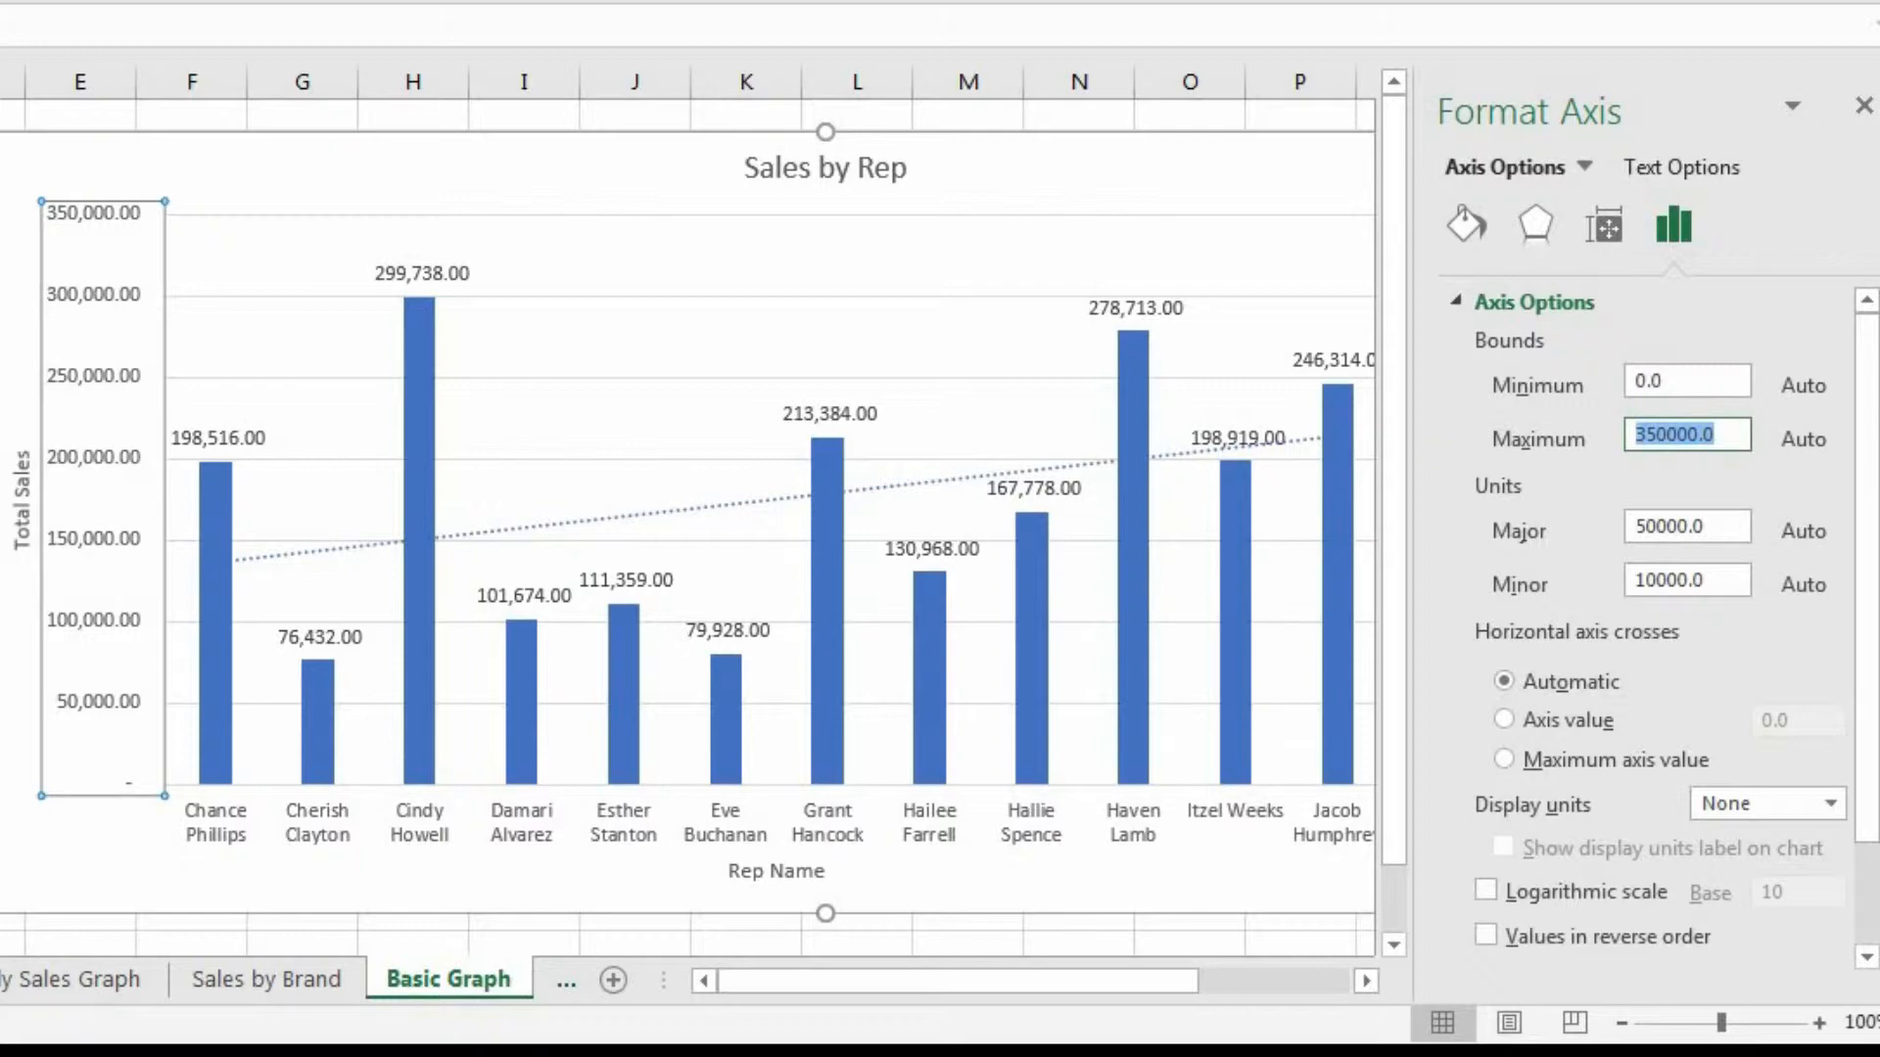
text(30)
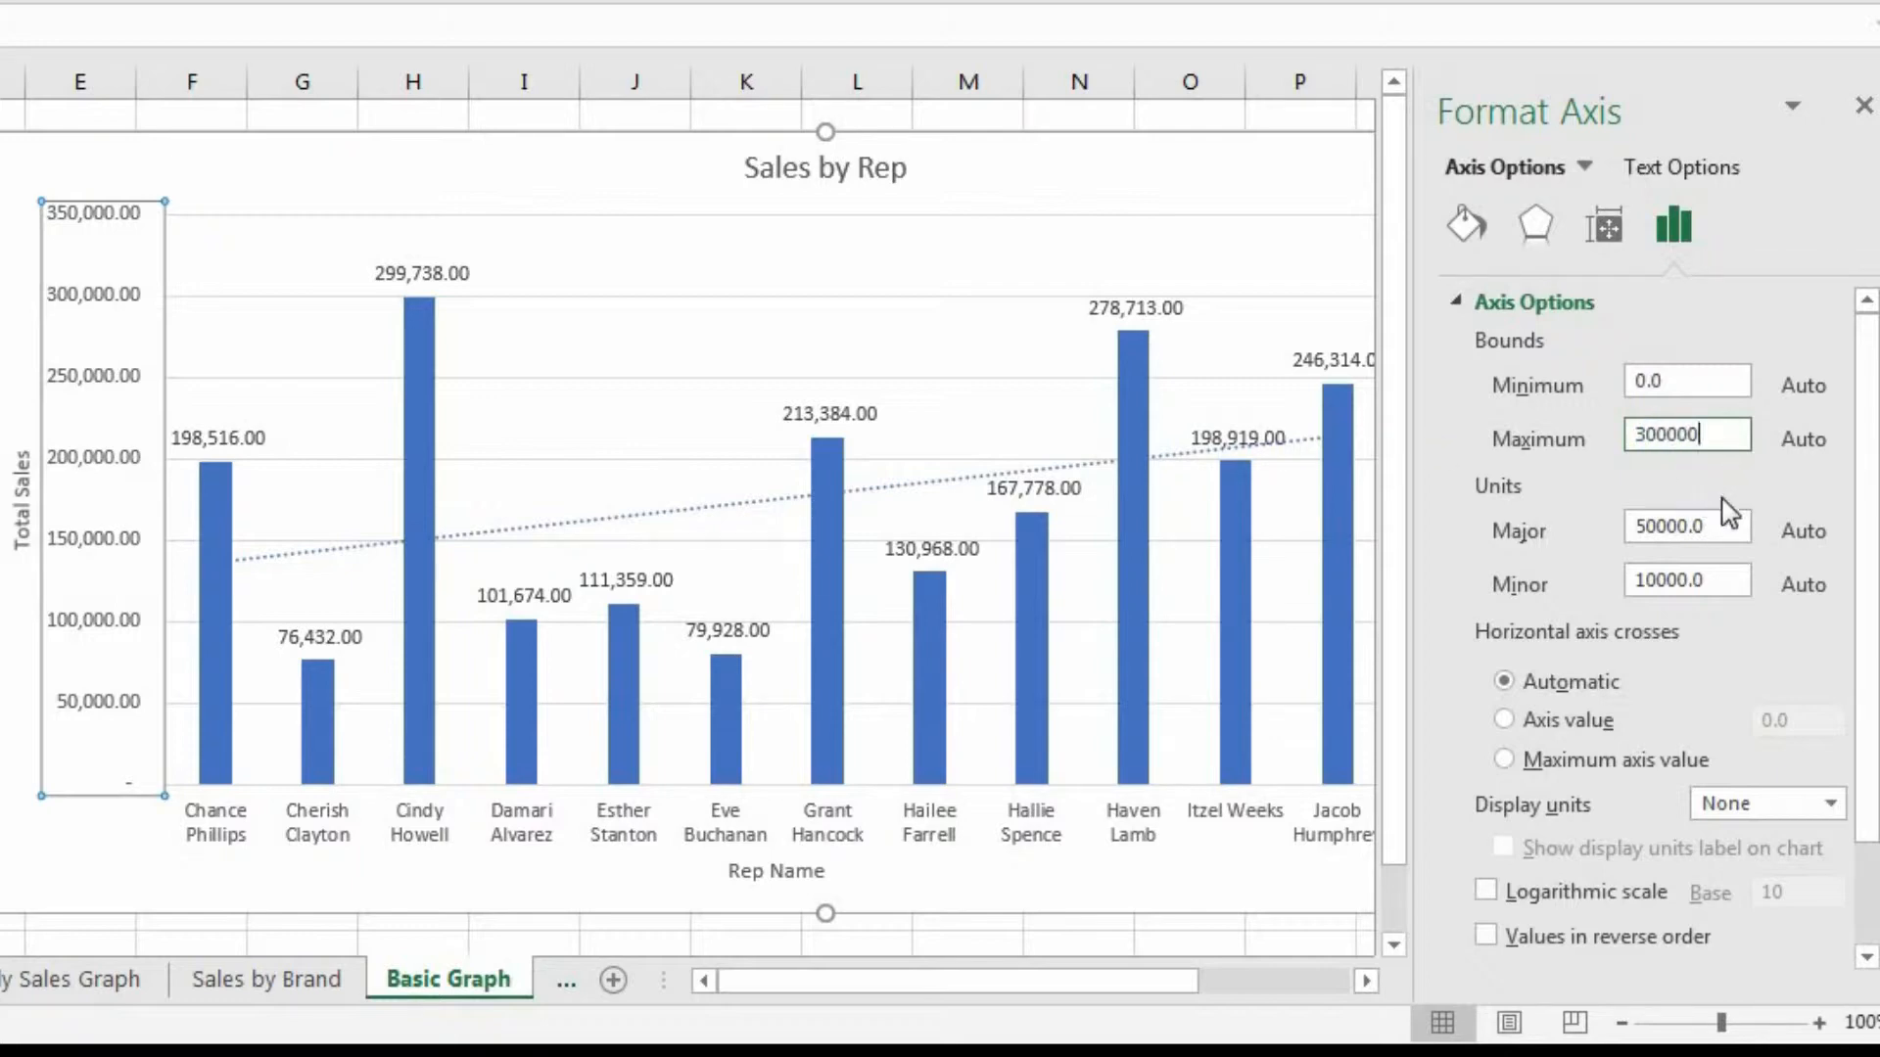
click(1713, 381)
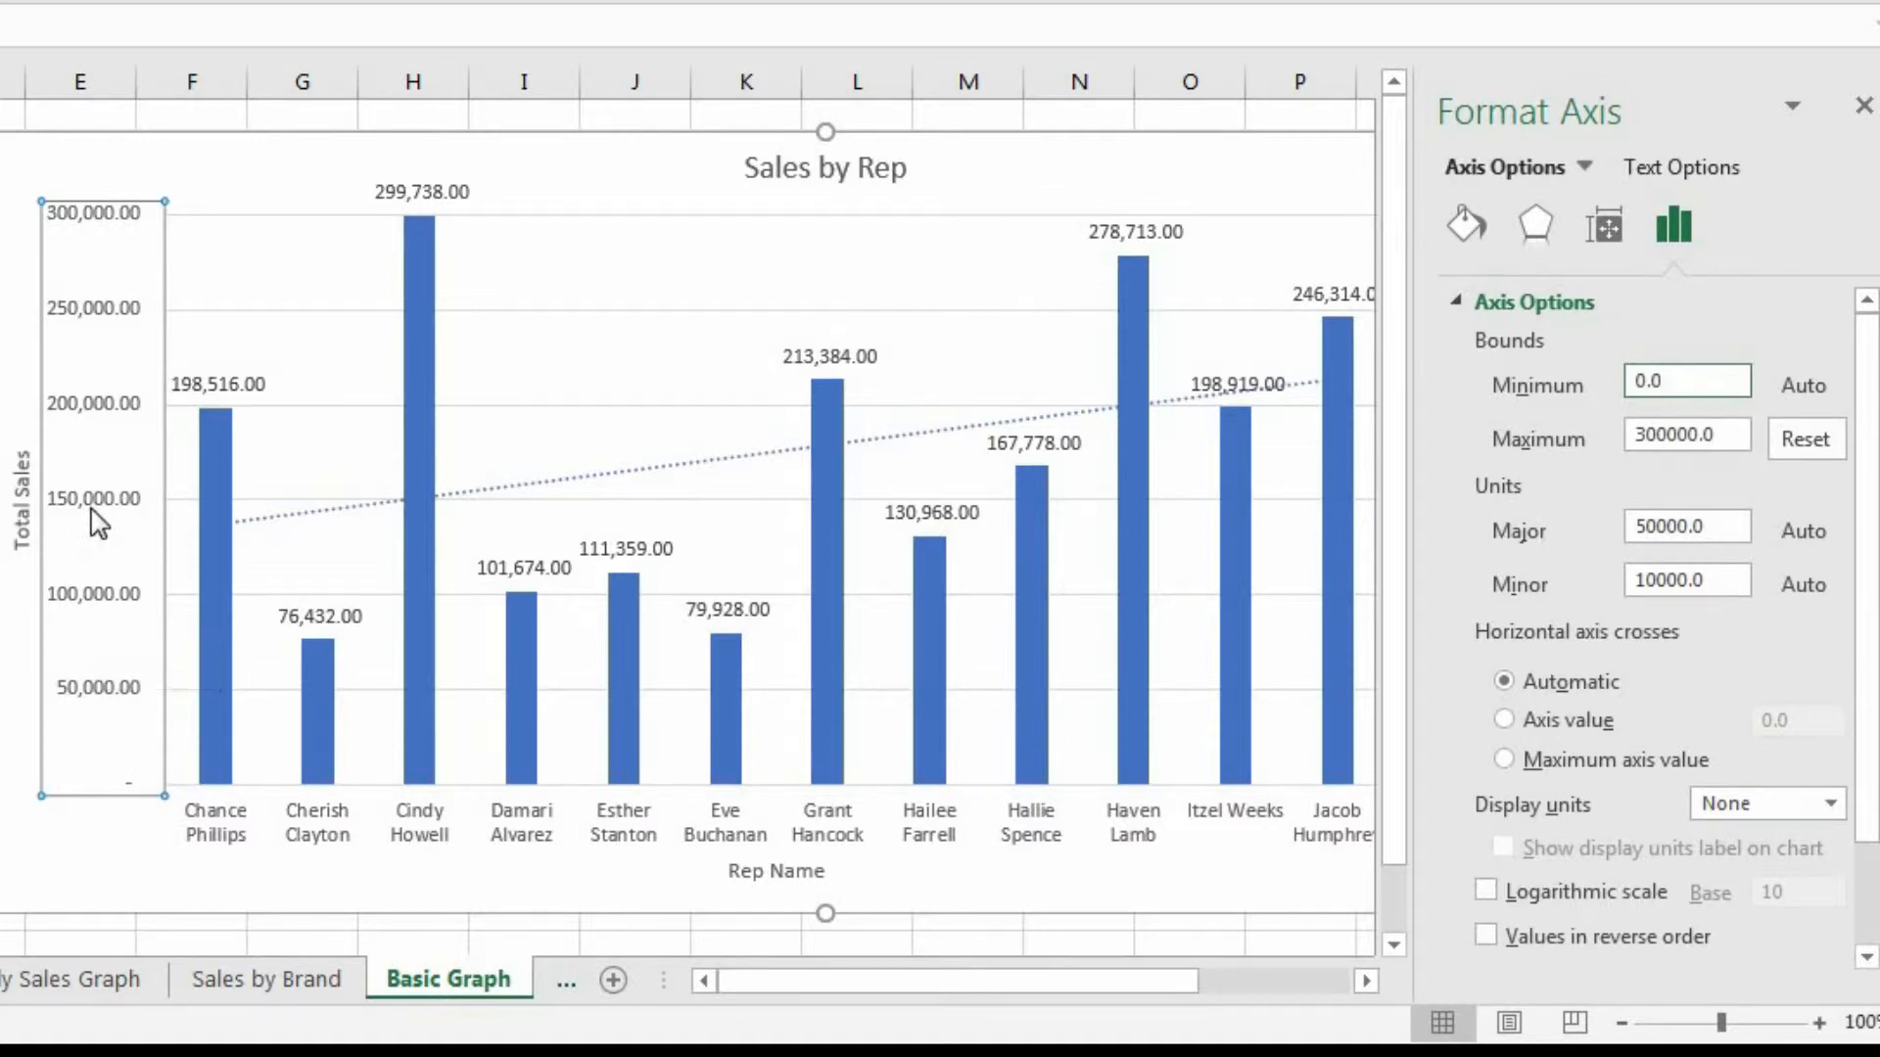
Step: Set the vertical axis's major unit to 100000
click(1737, 525)
text(14)
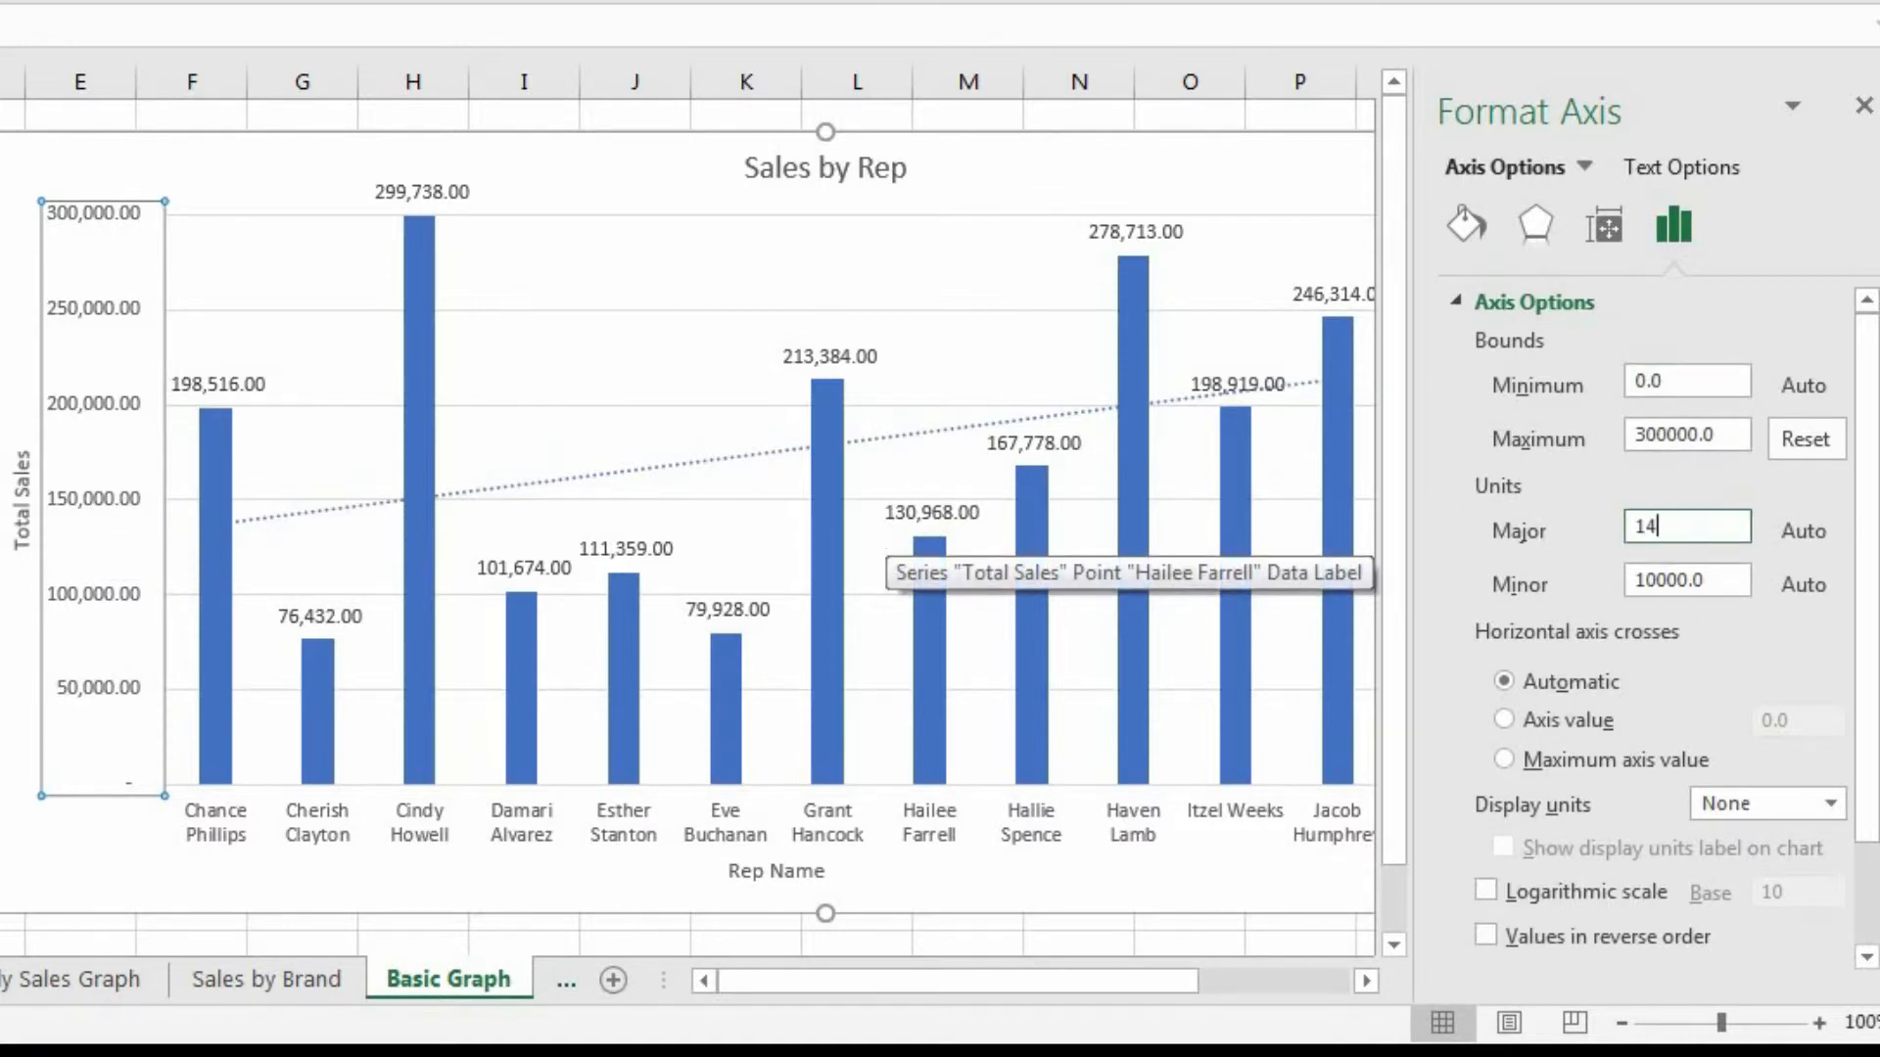
key(BackSpace)
text(00000)
key(Return)
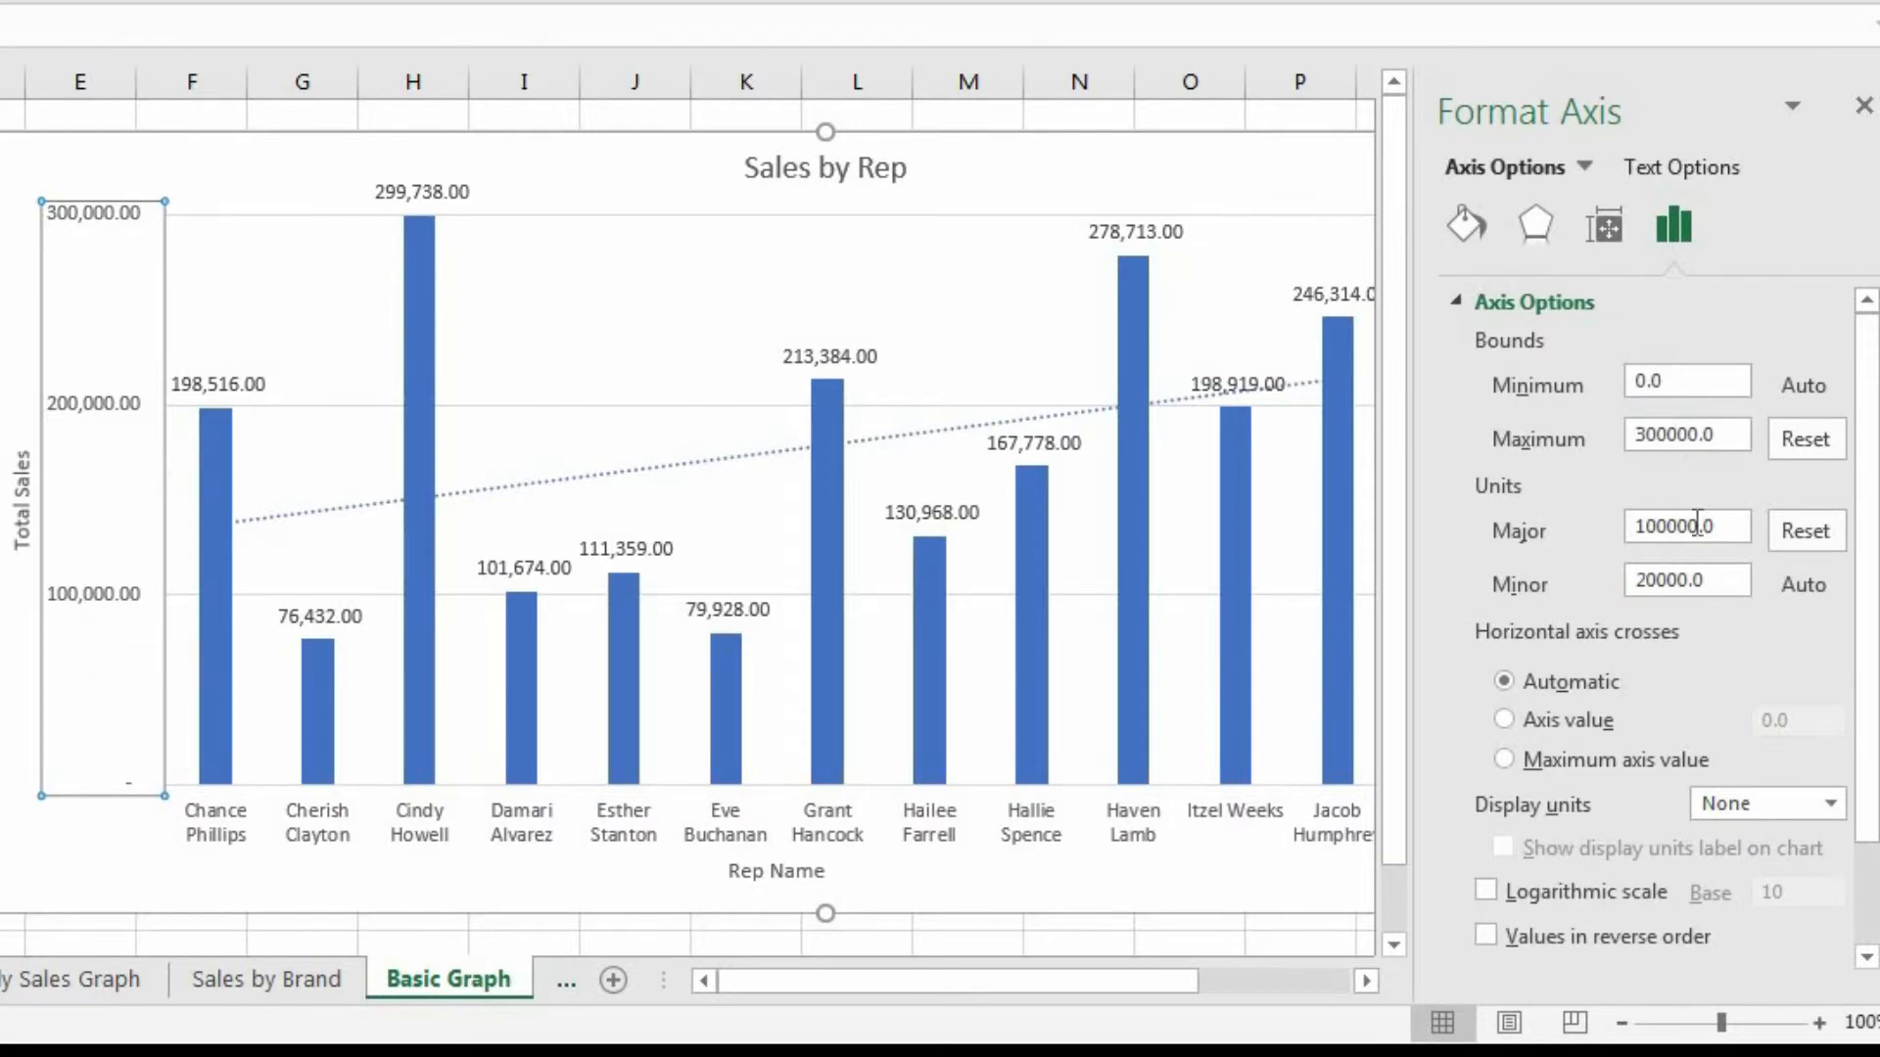
Step: Set the vertical axis's major unit to 10000
click(1736, 537)
text(10000)
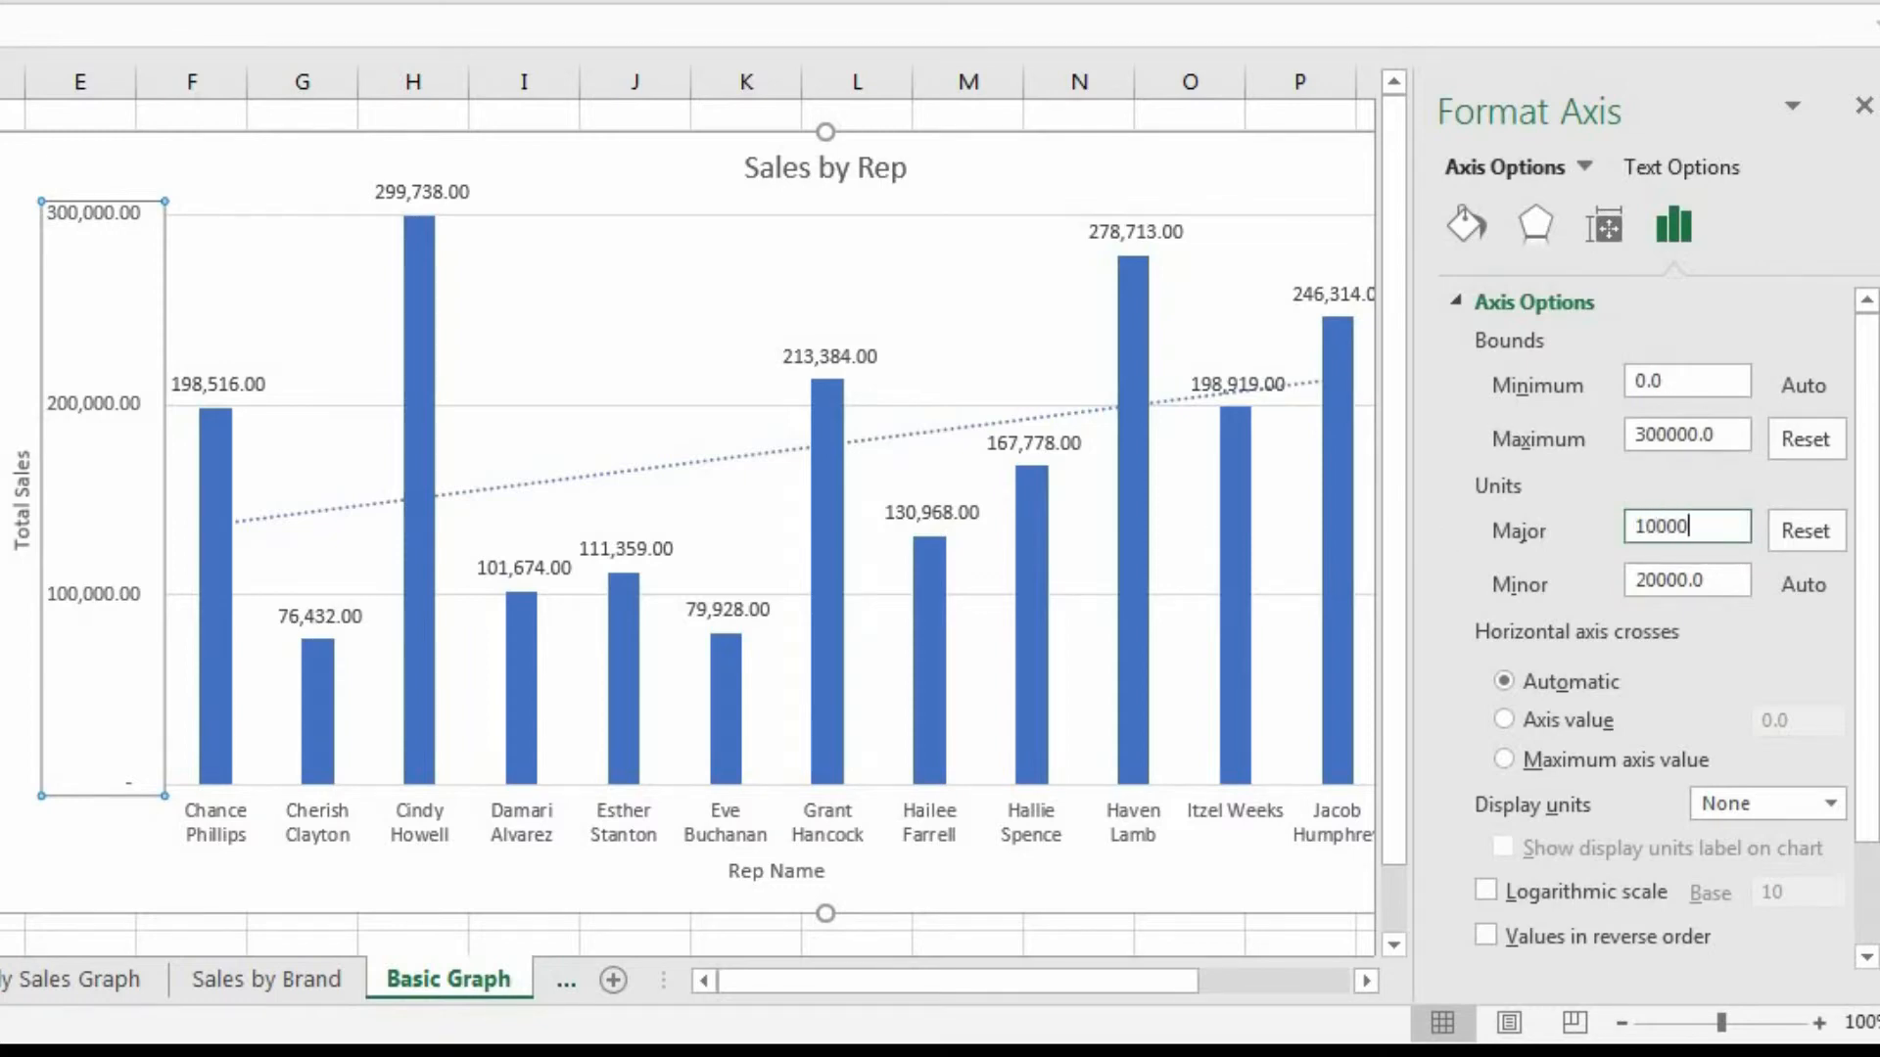
key(Return)
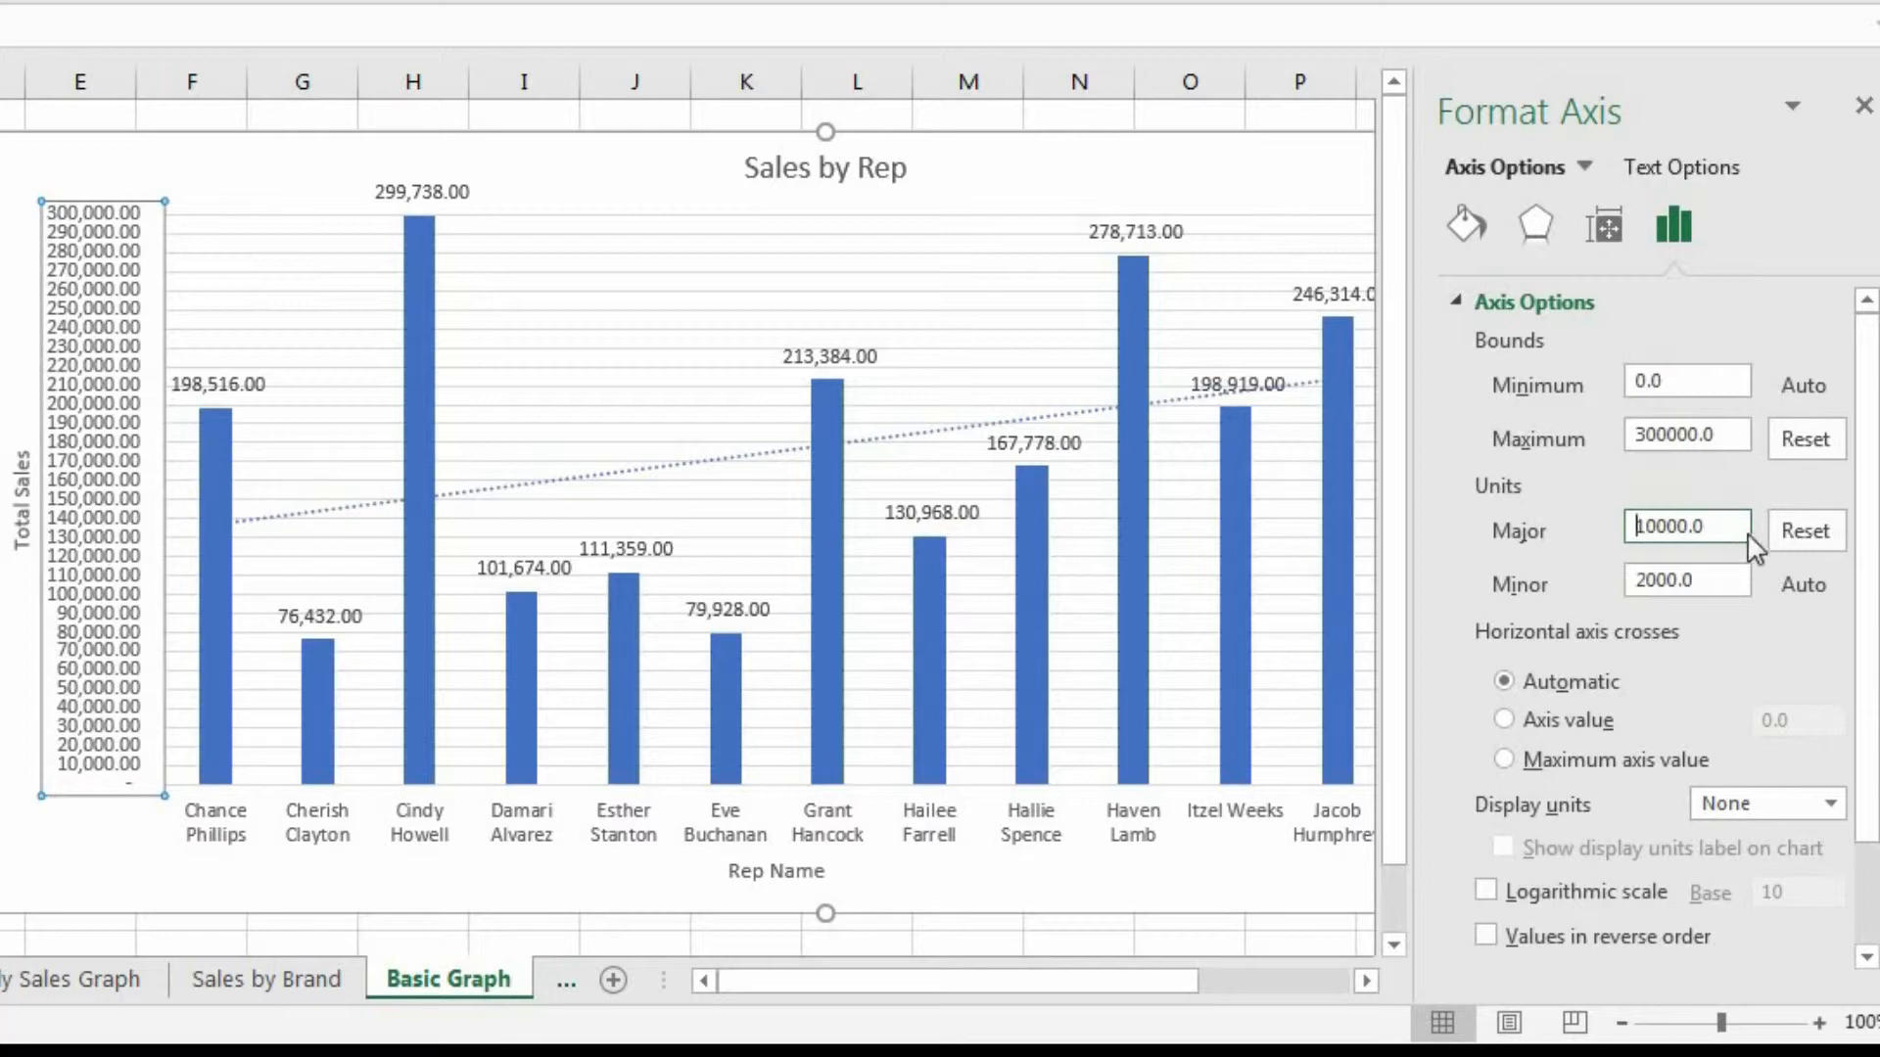
Step: Set the vertical axis's major unit to 50000
drag(1710, 516, 1312, 460)
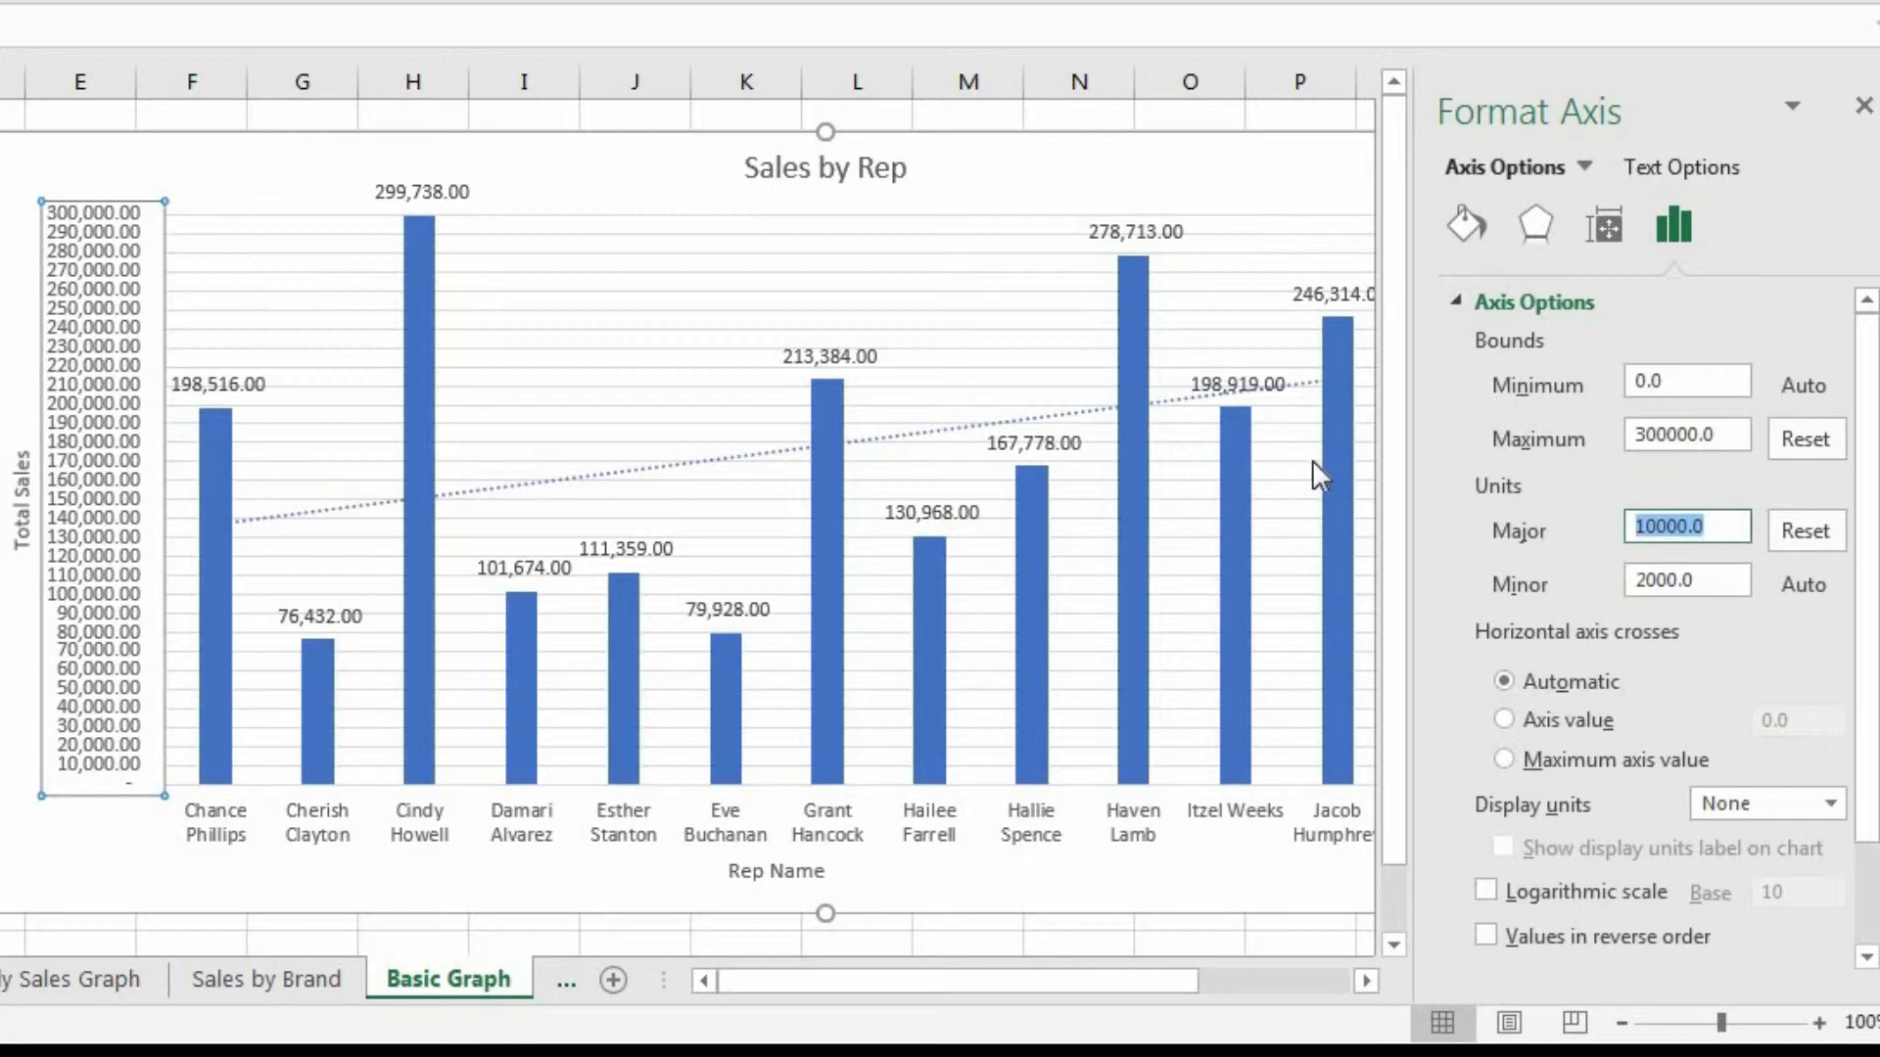
text(30000)
key(Return)
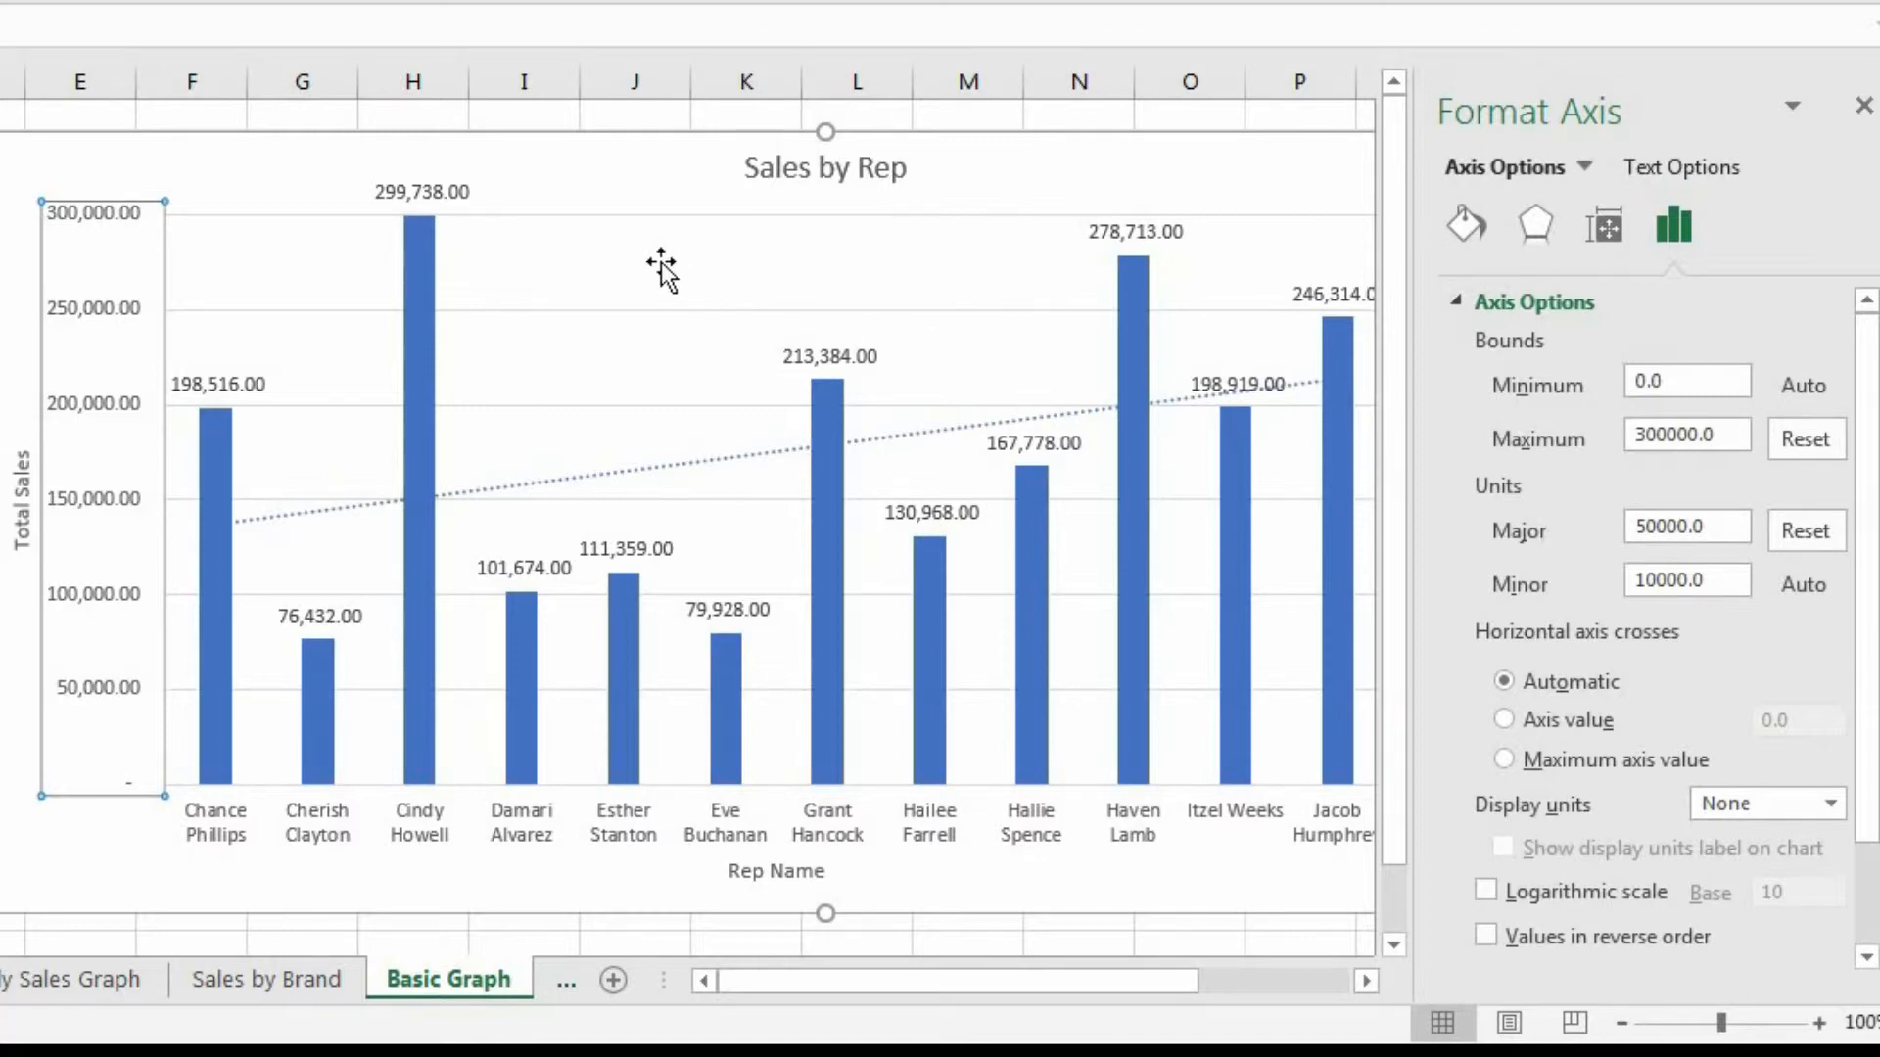
Step: Try changing the sales chart to a pie chart, and undo the change
click(612, 283)
right_click(614, 282)
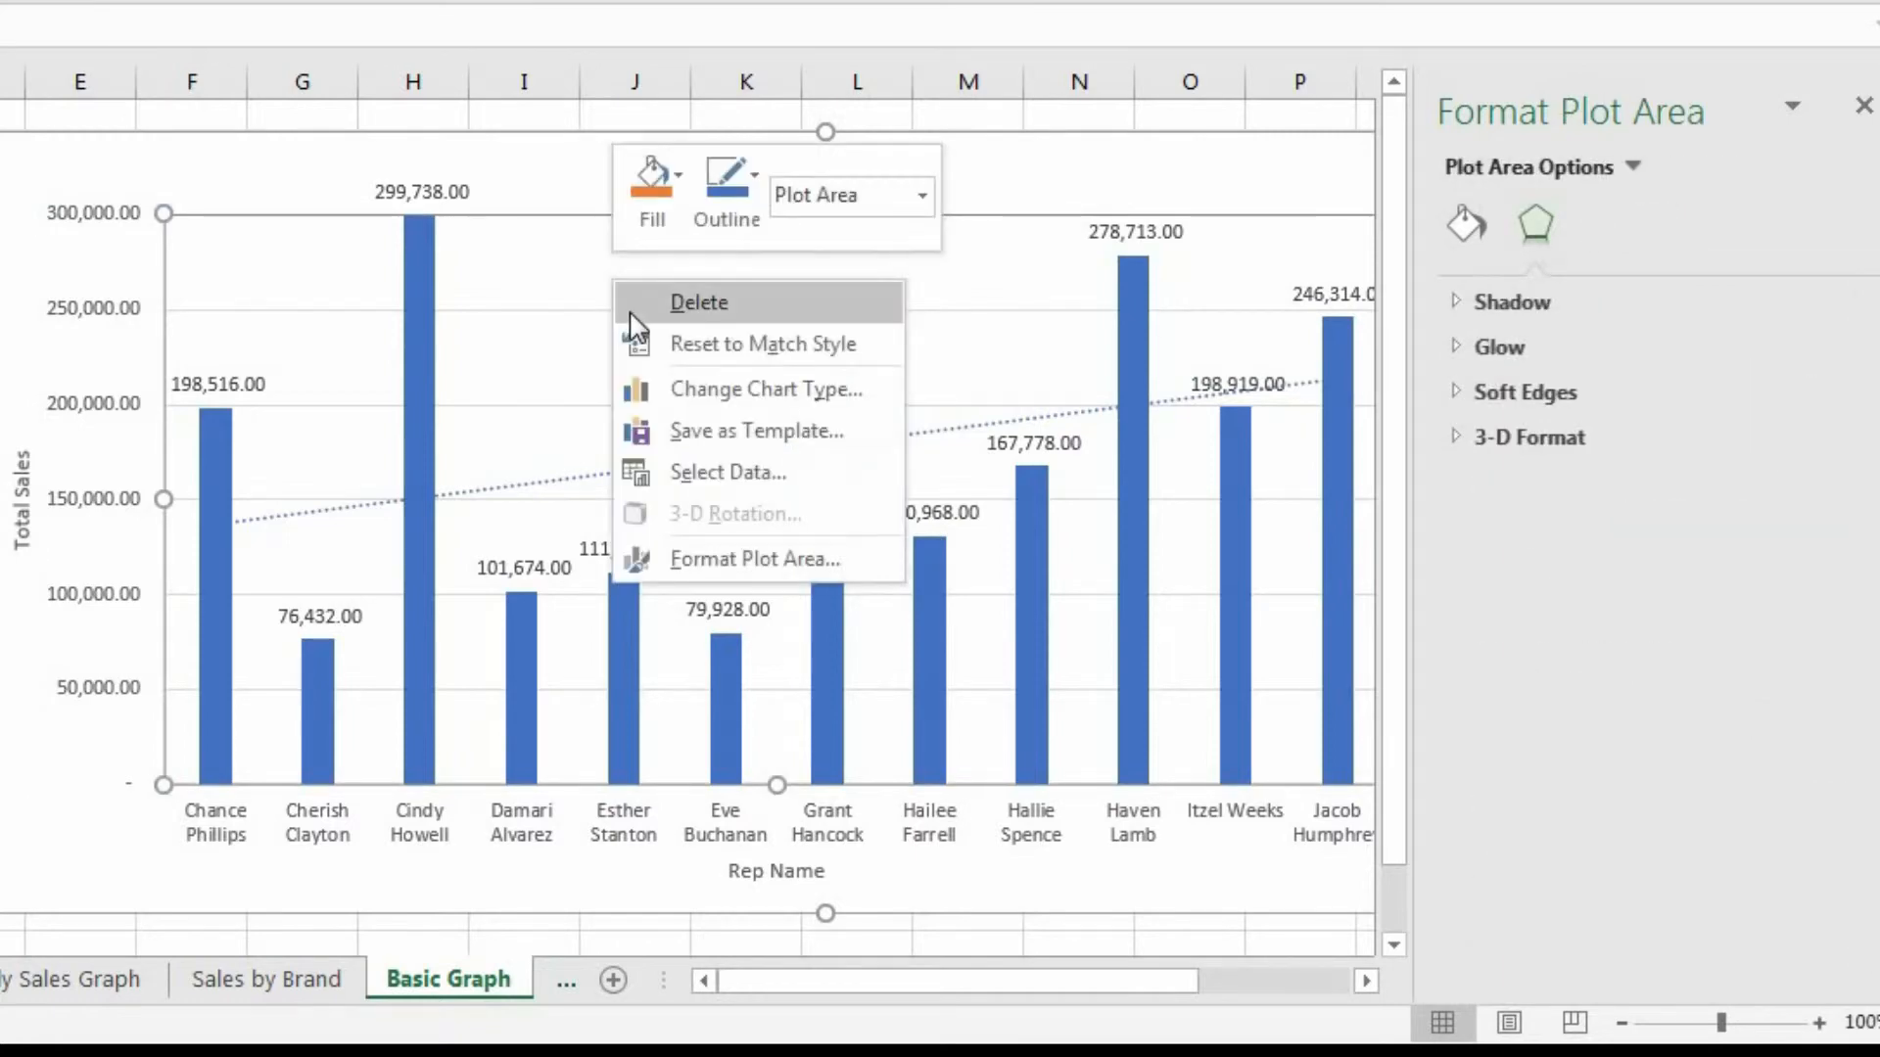
click(779, 399)
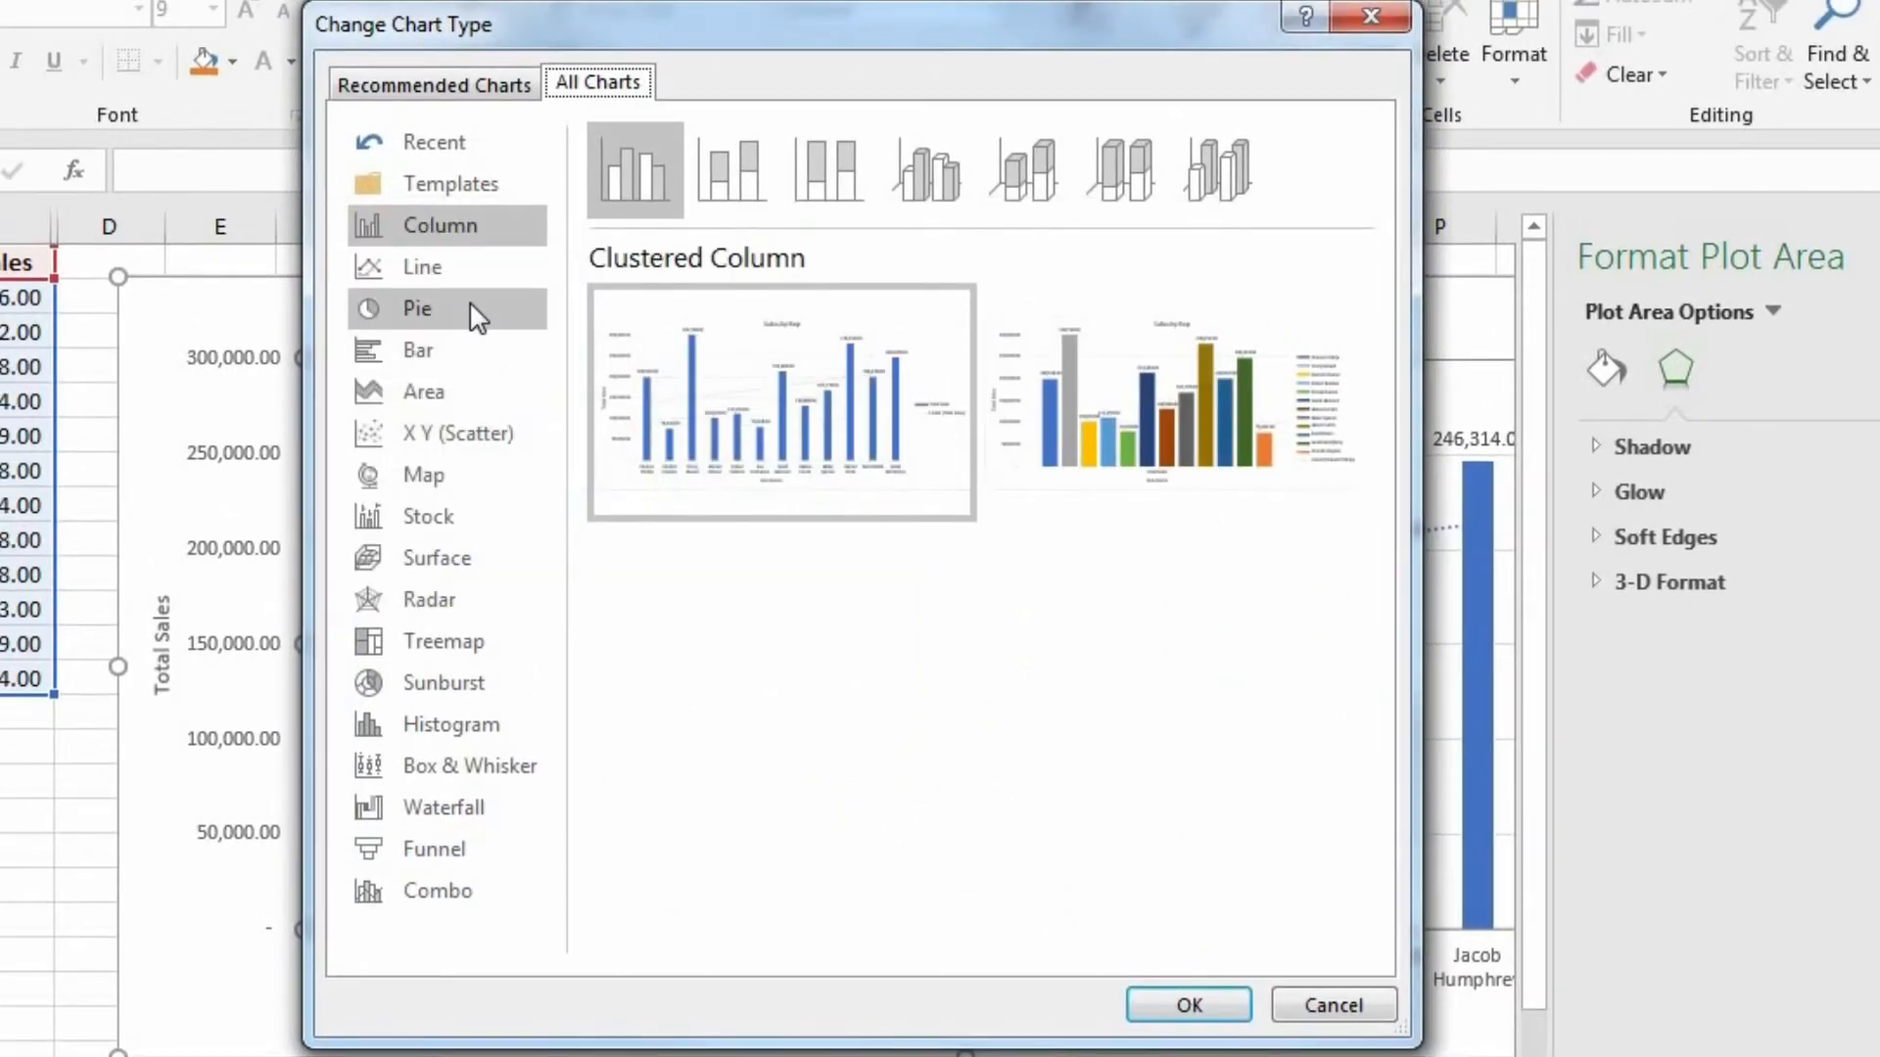
click(470, 306)
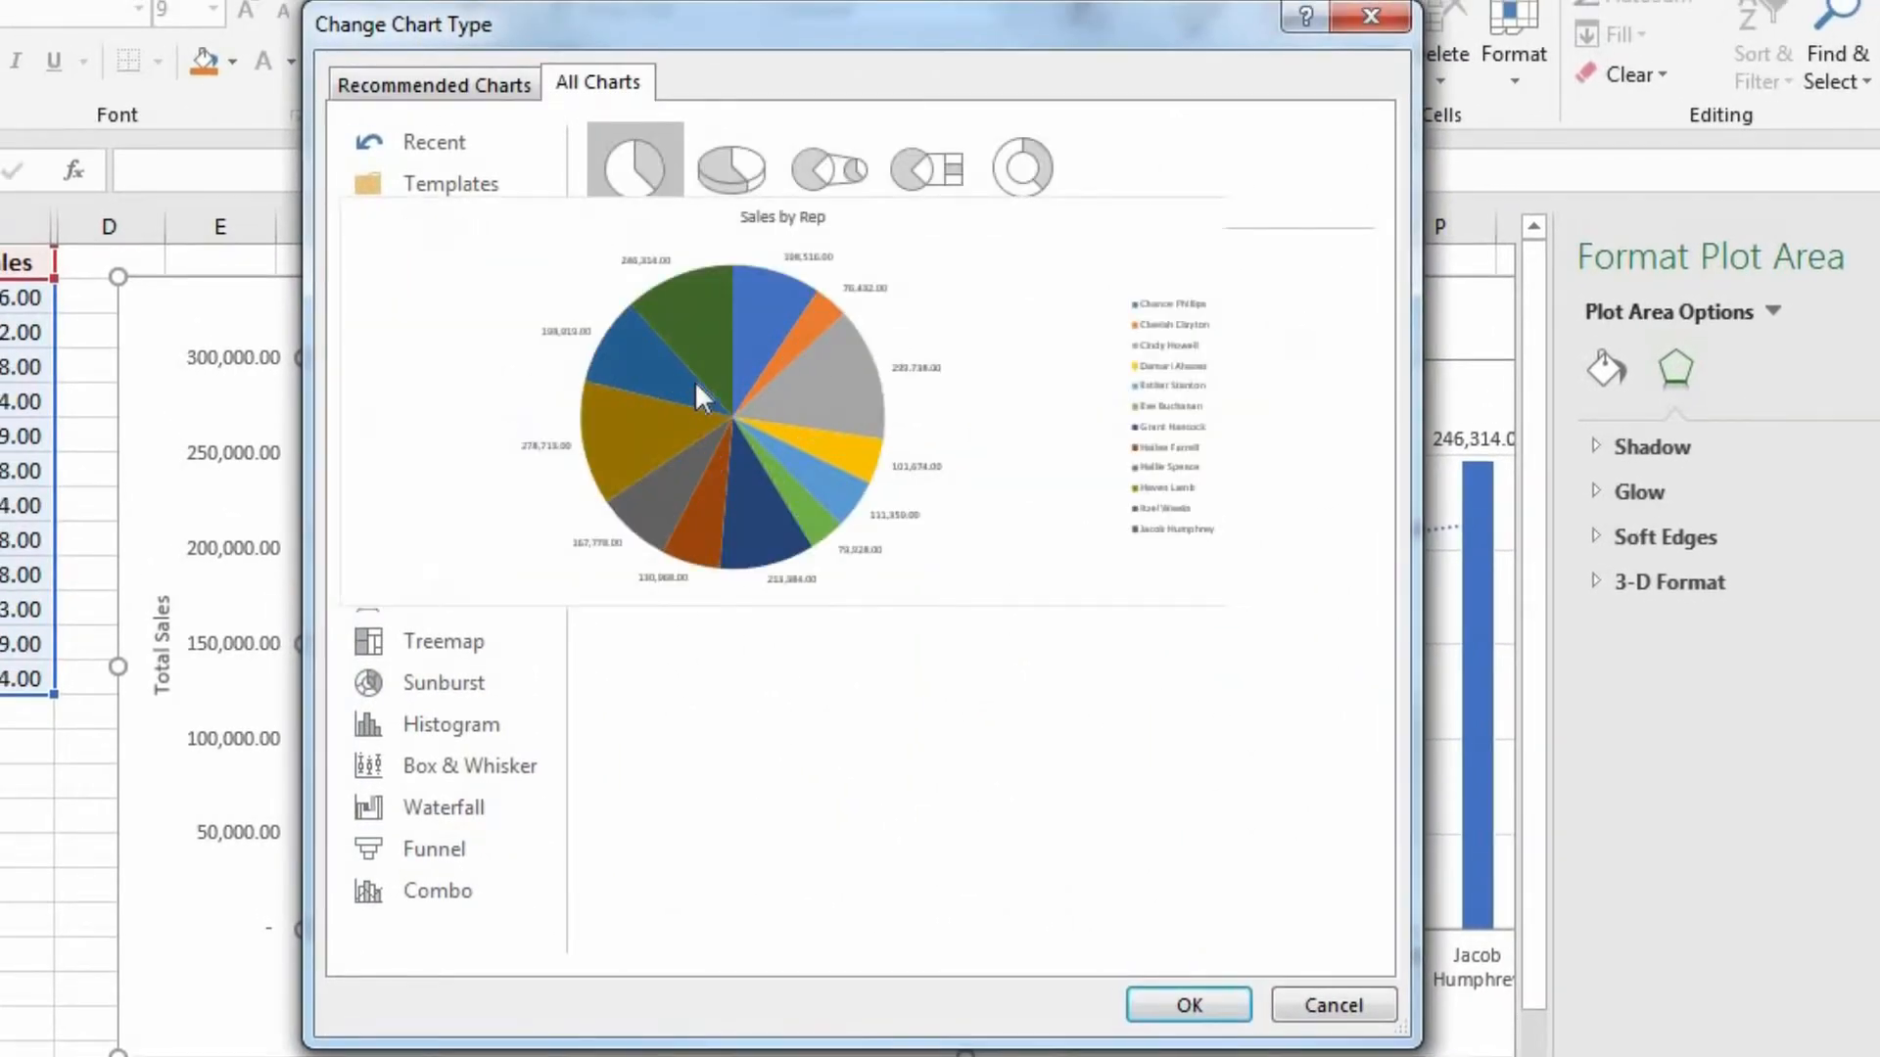
double_click(710, 396)
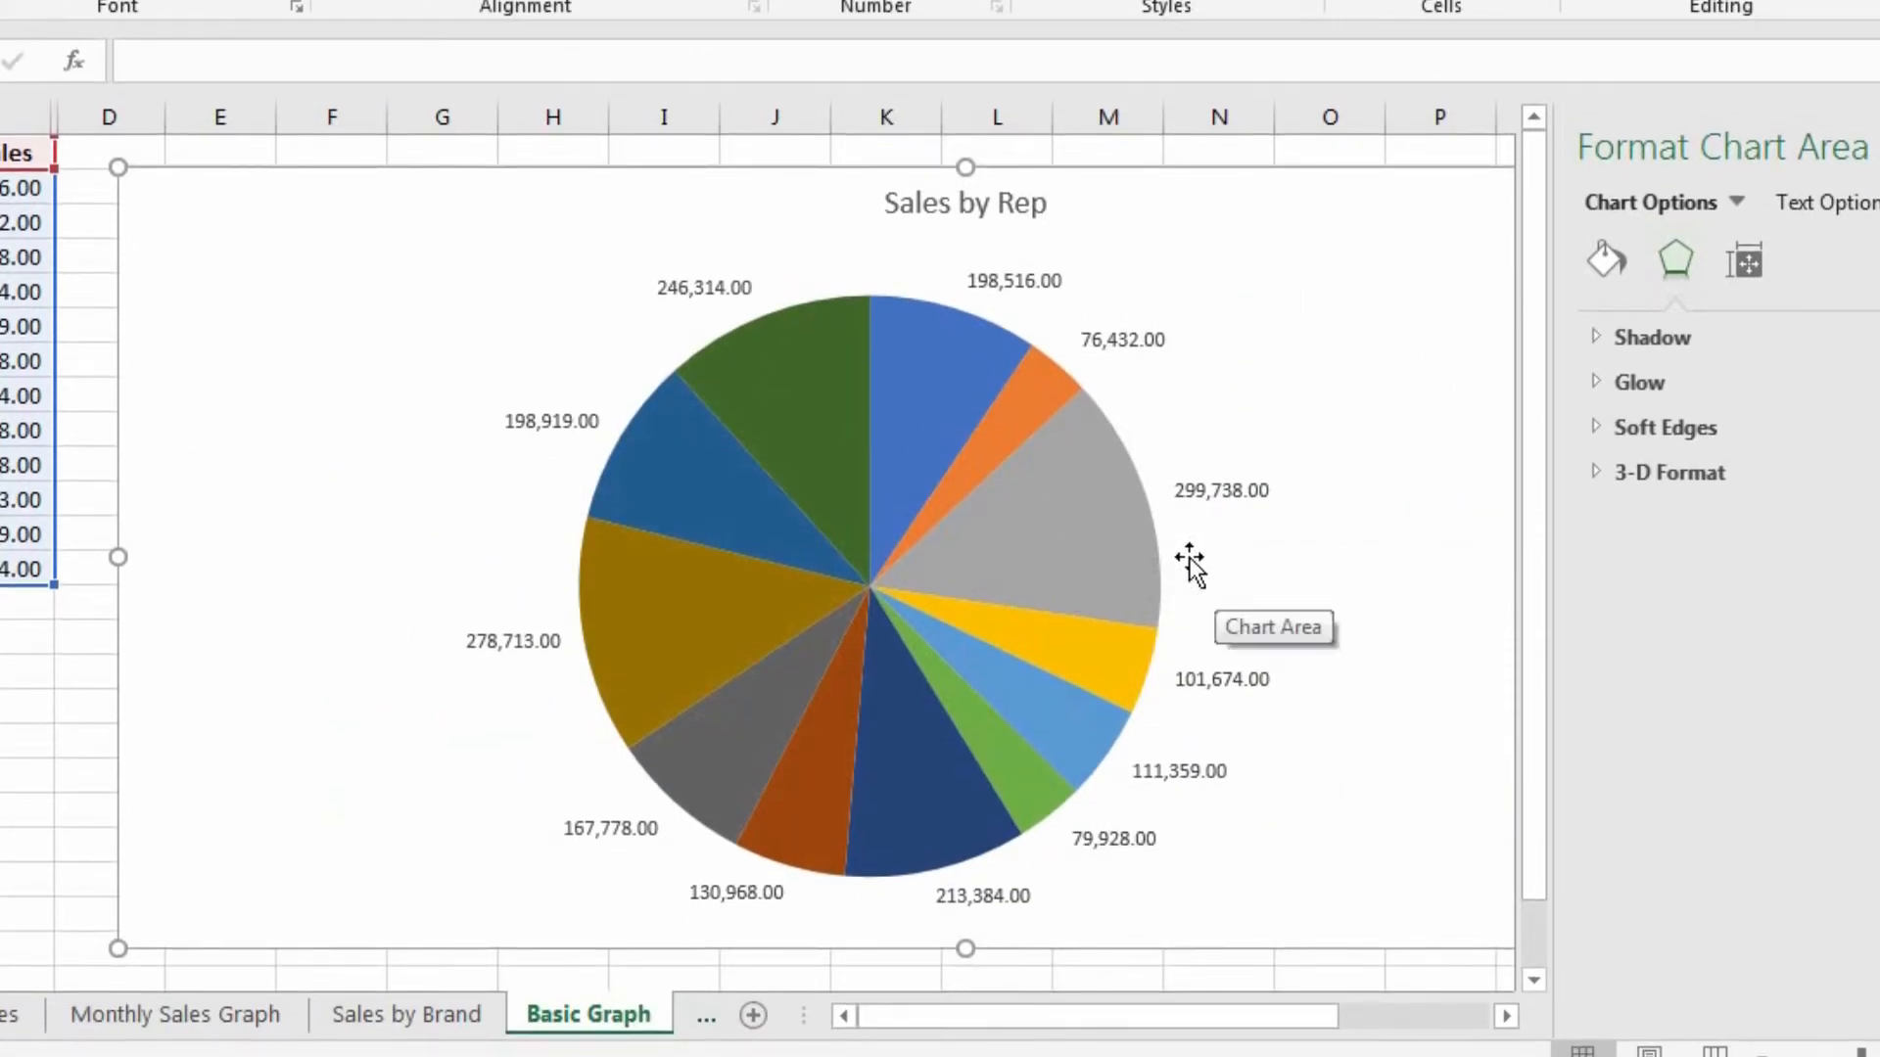
mouse_move(1145, 529)
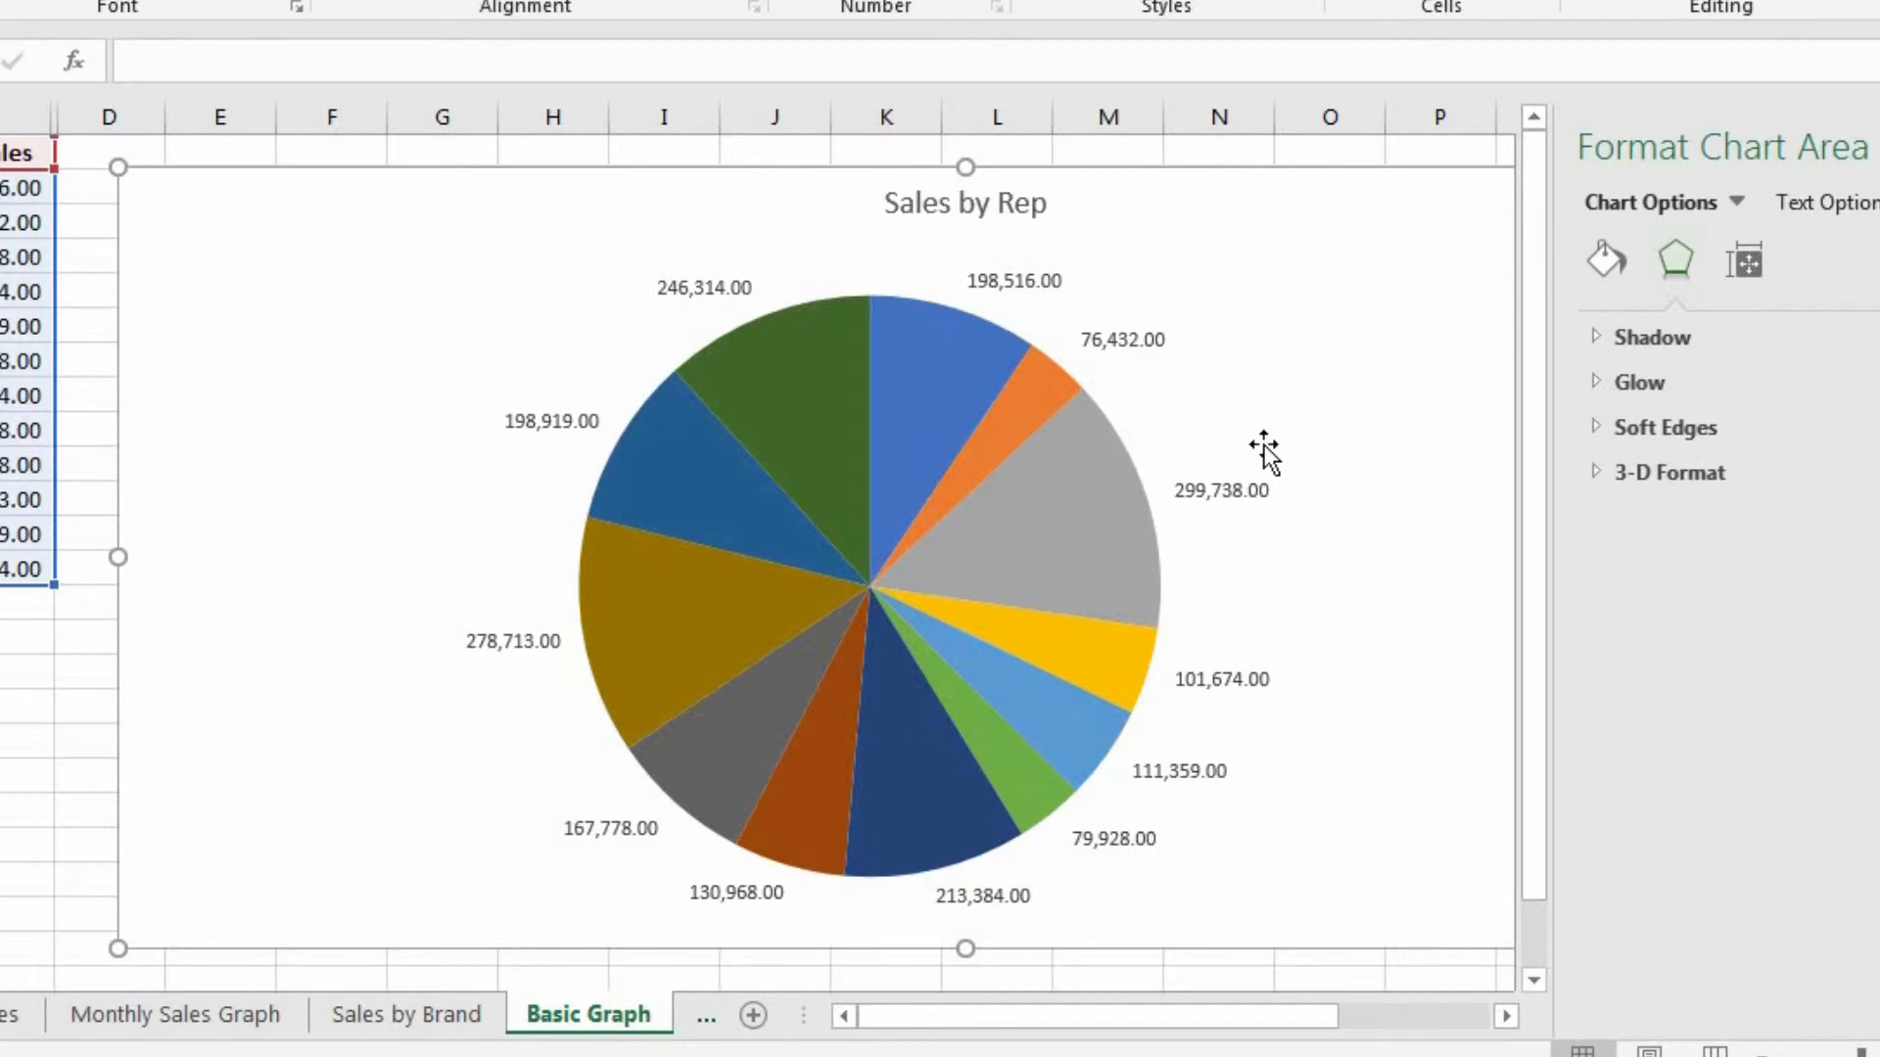
key(ctrl+z)
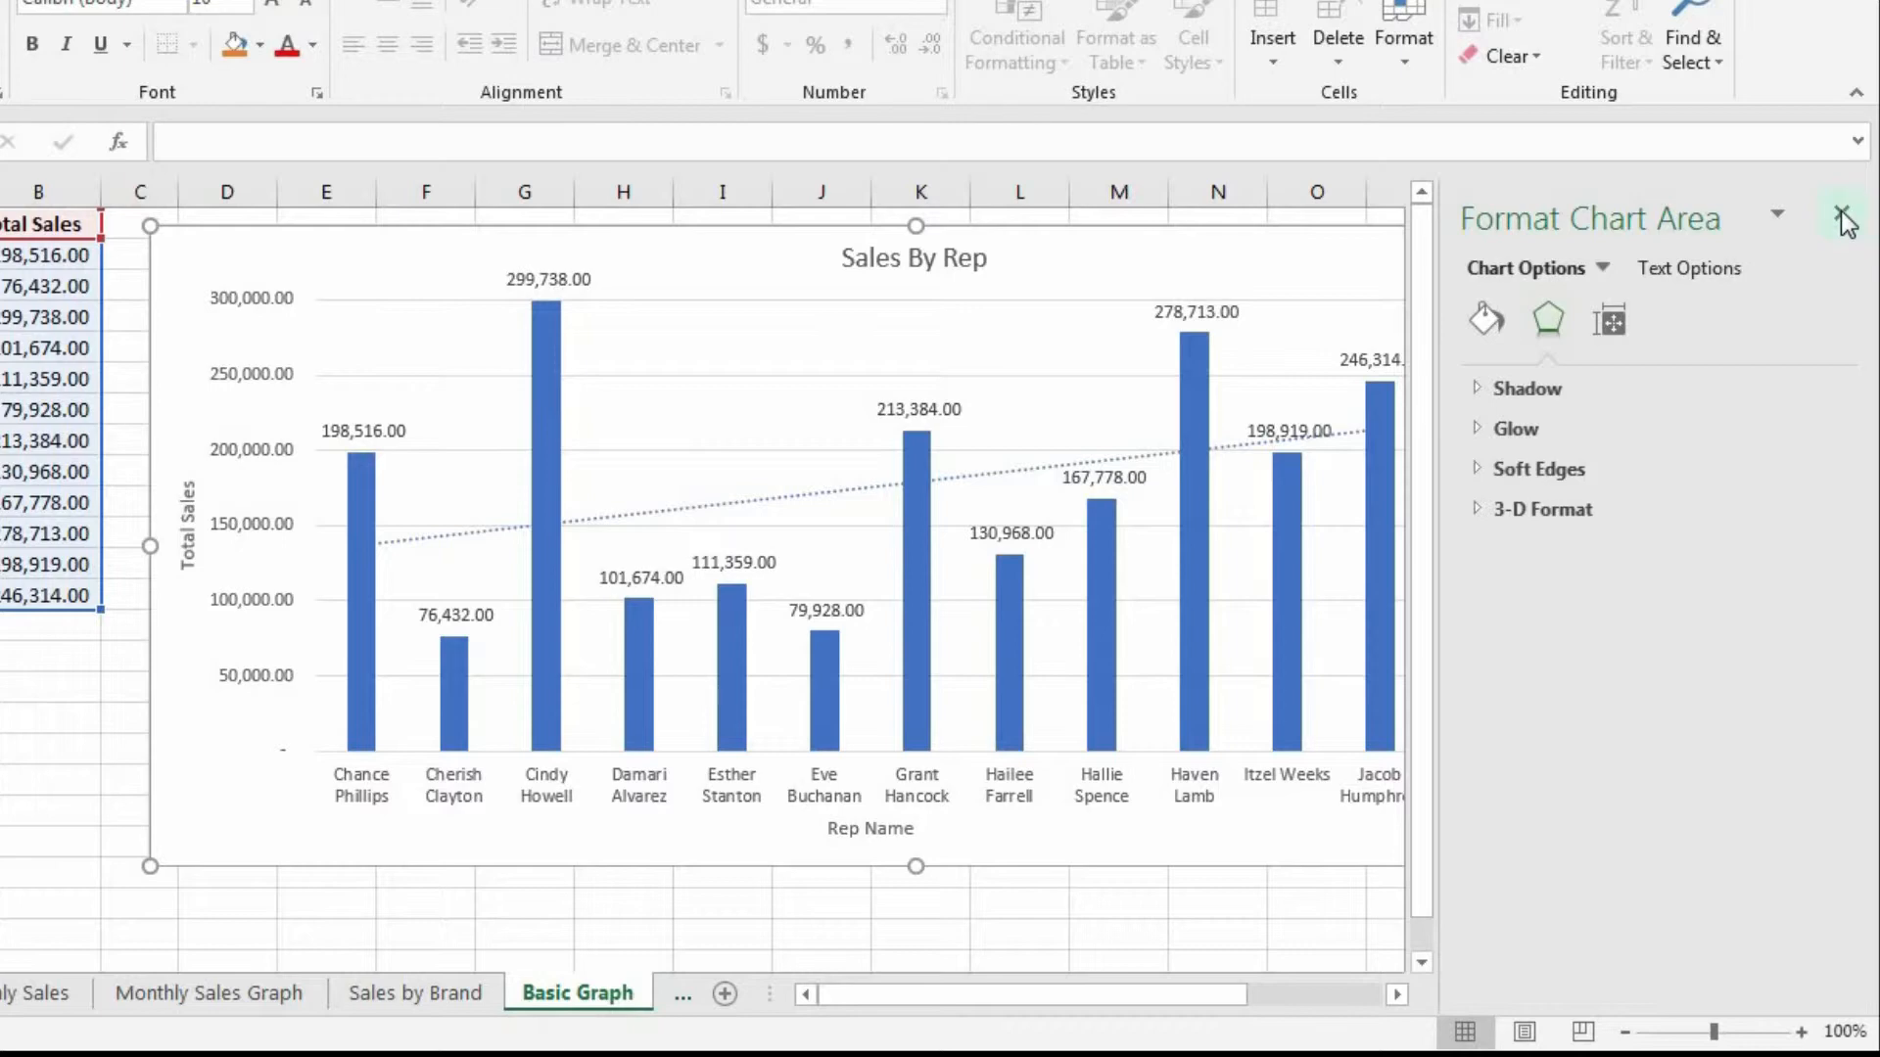
Step: Close the chart formatting pane and narrow the chart from its left edge to free space beside the data table
click(1841, 215)
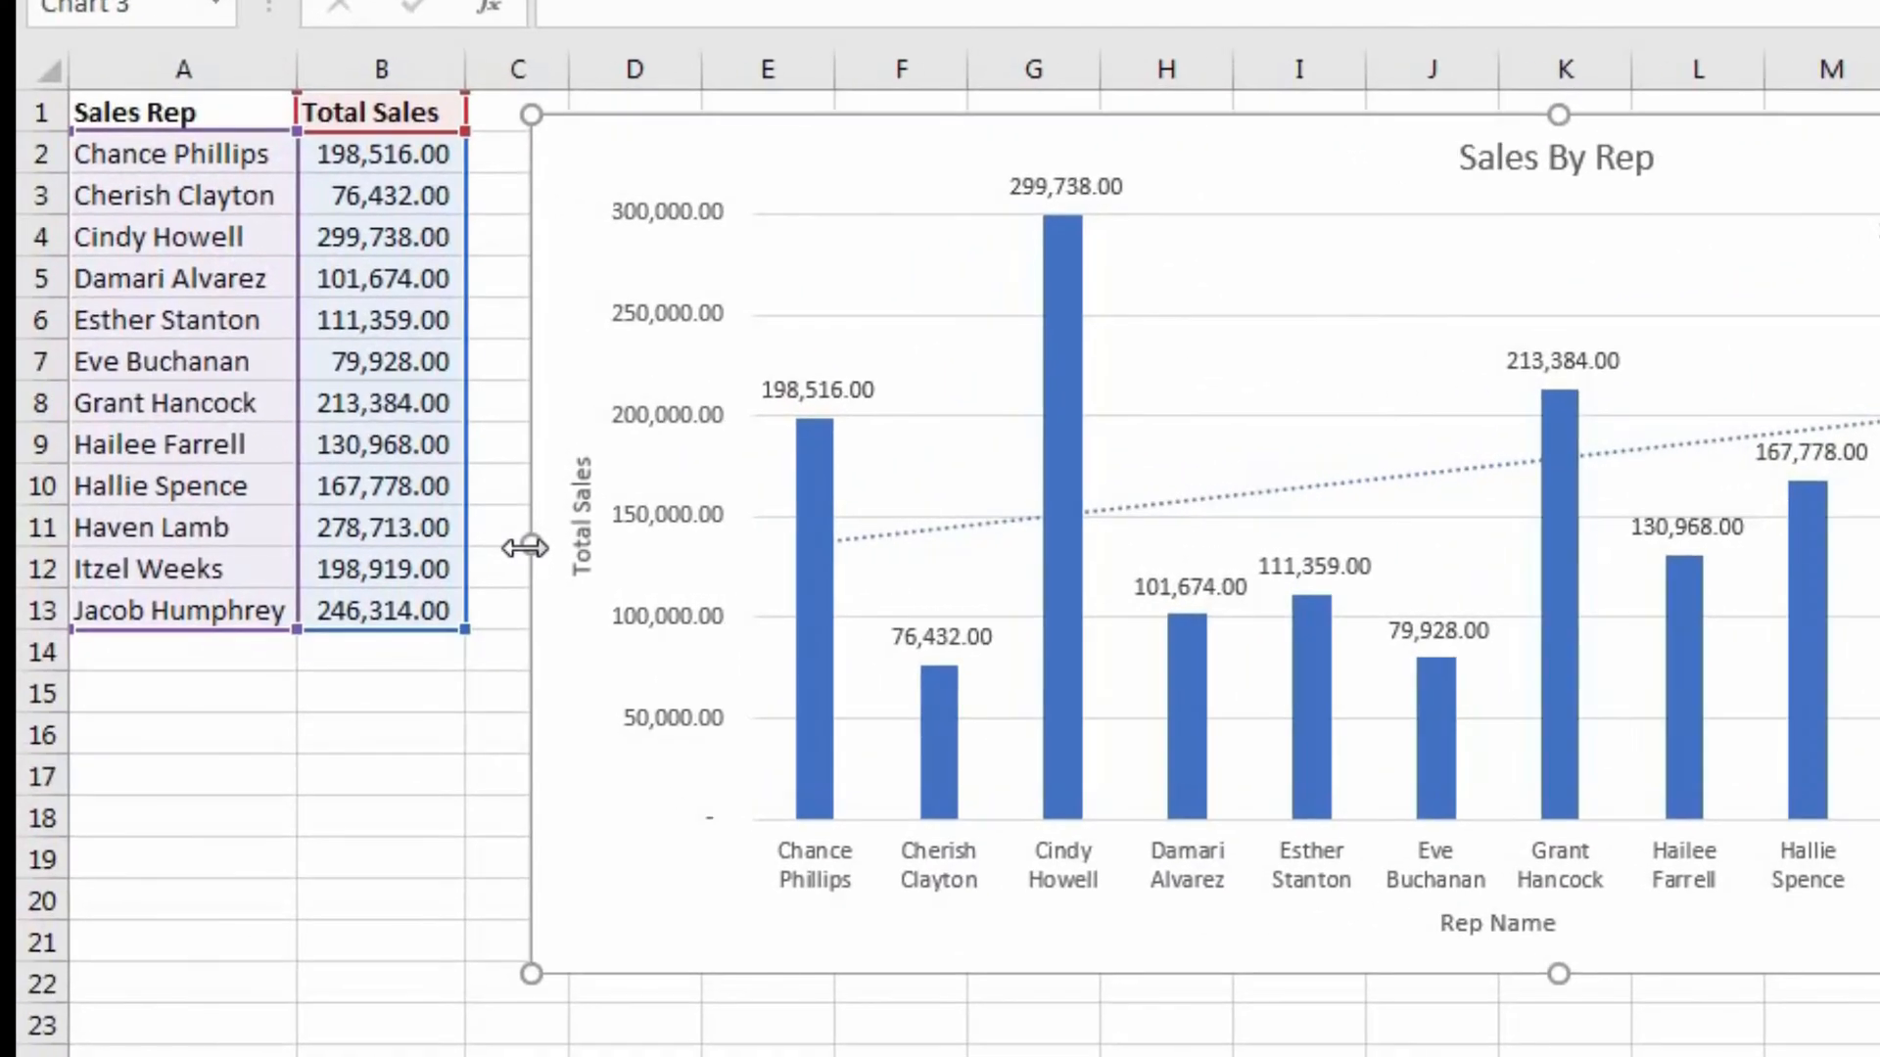
drag(524, 537, 680, 541)
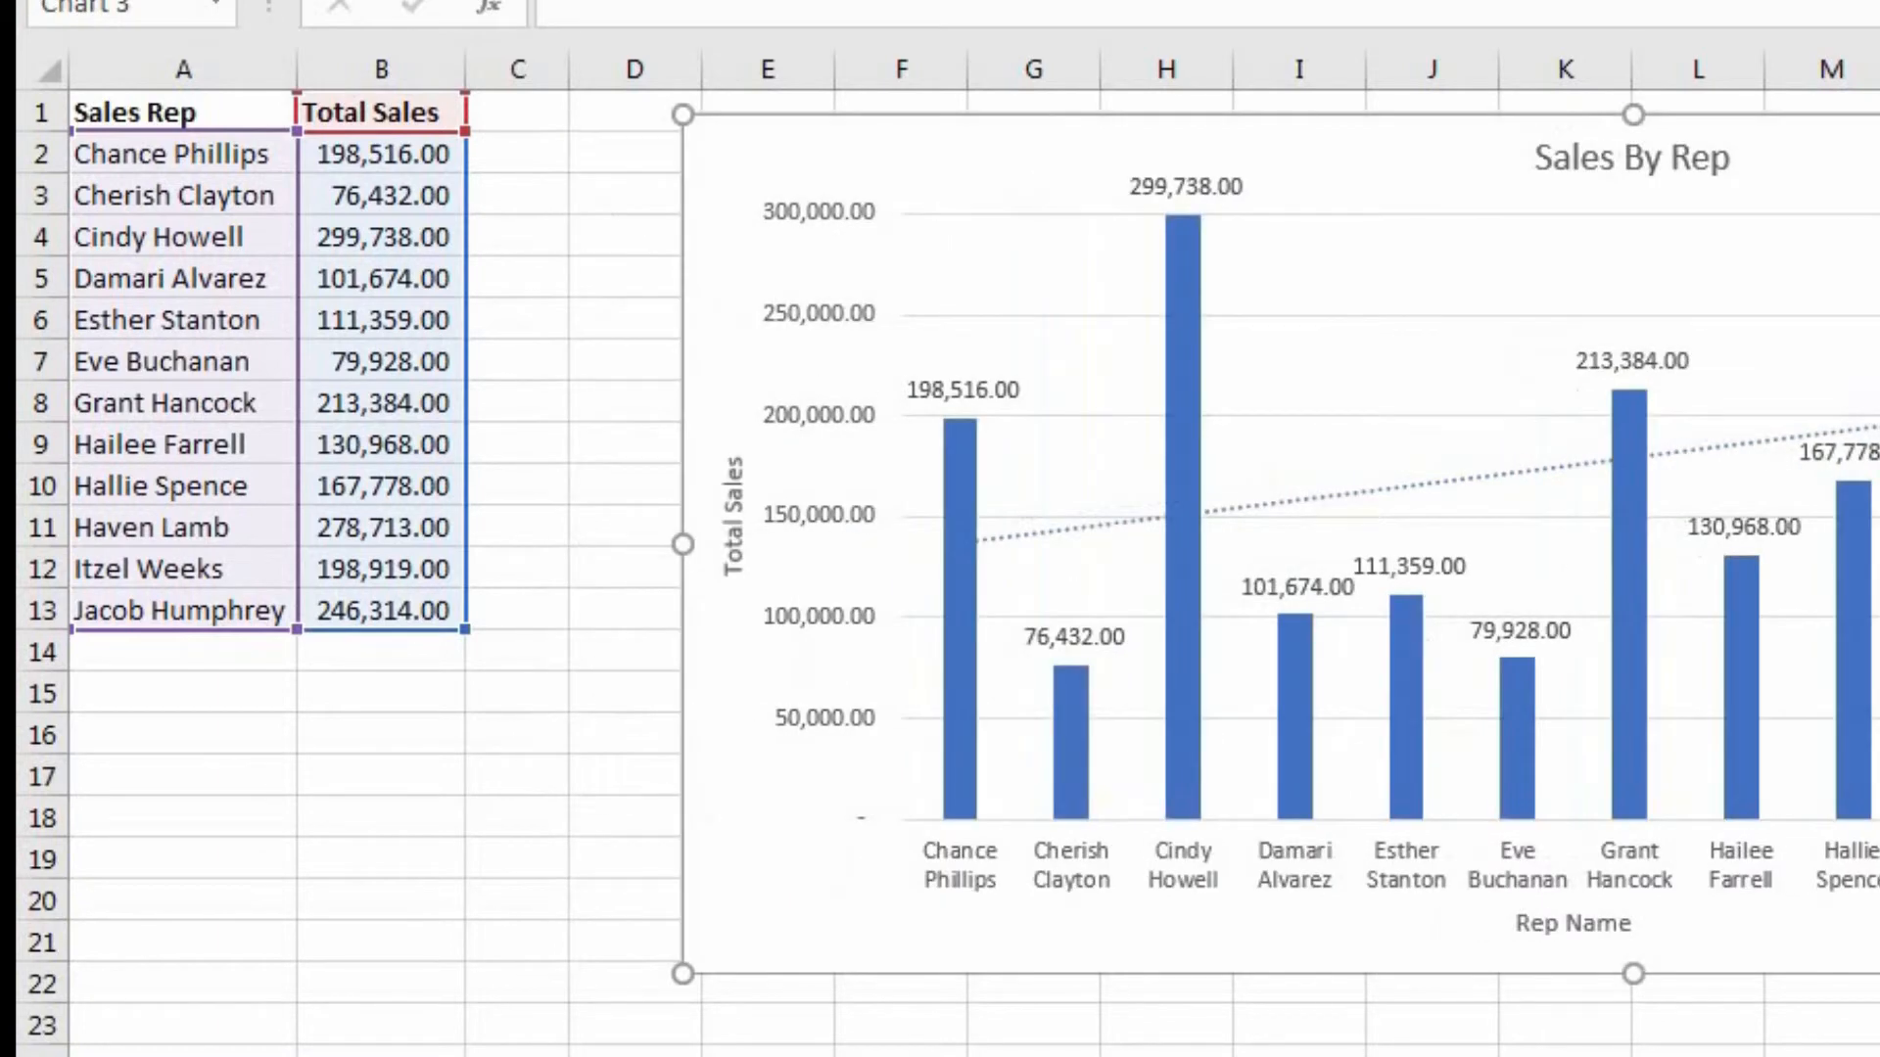
Step: Add the heading "Budgeted Sales" in C1 and fit column C's width to it
click(508, 114)
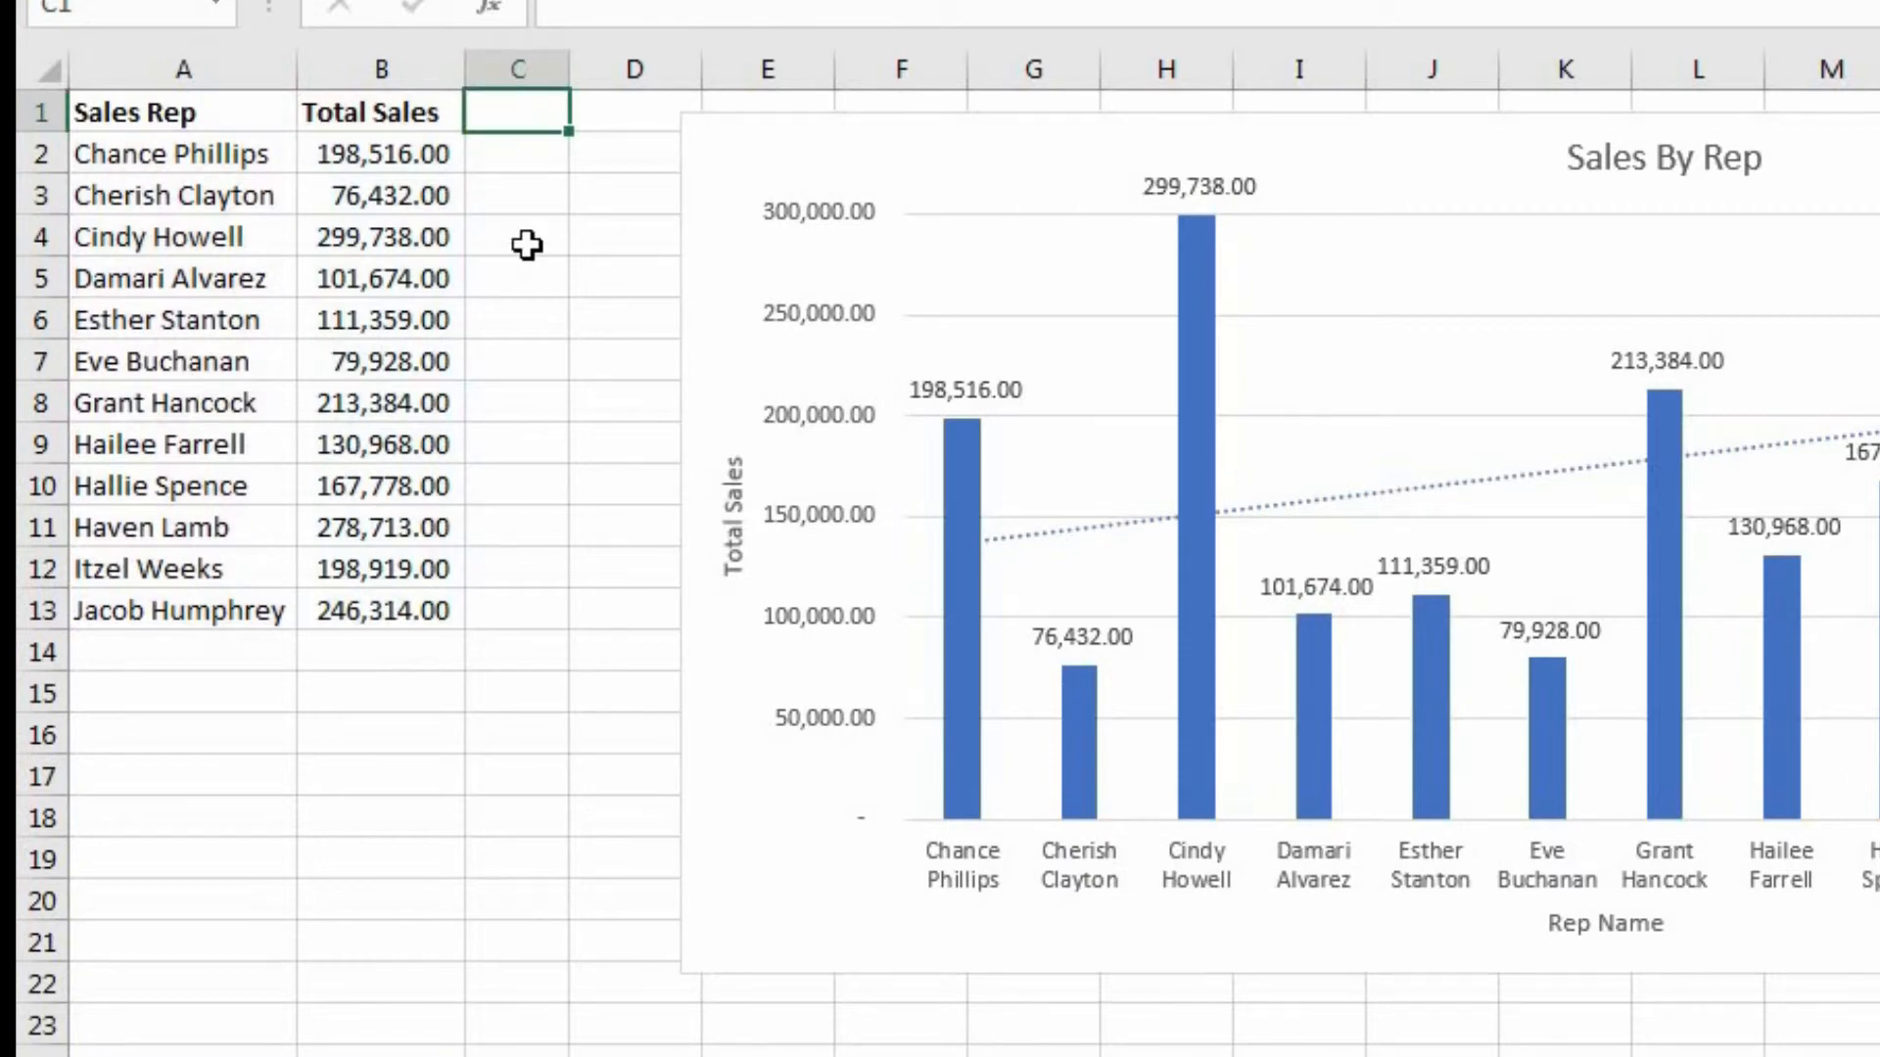
text(Budgeted Sales)
key(Return)
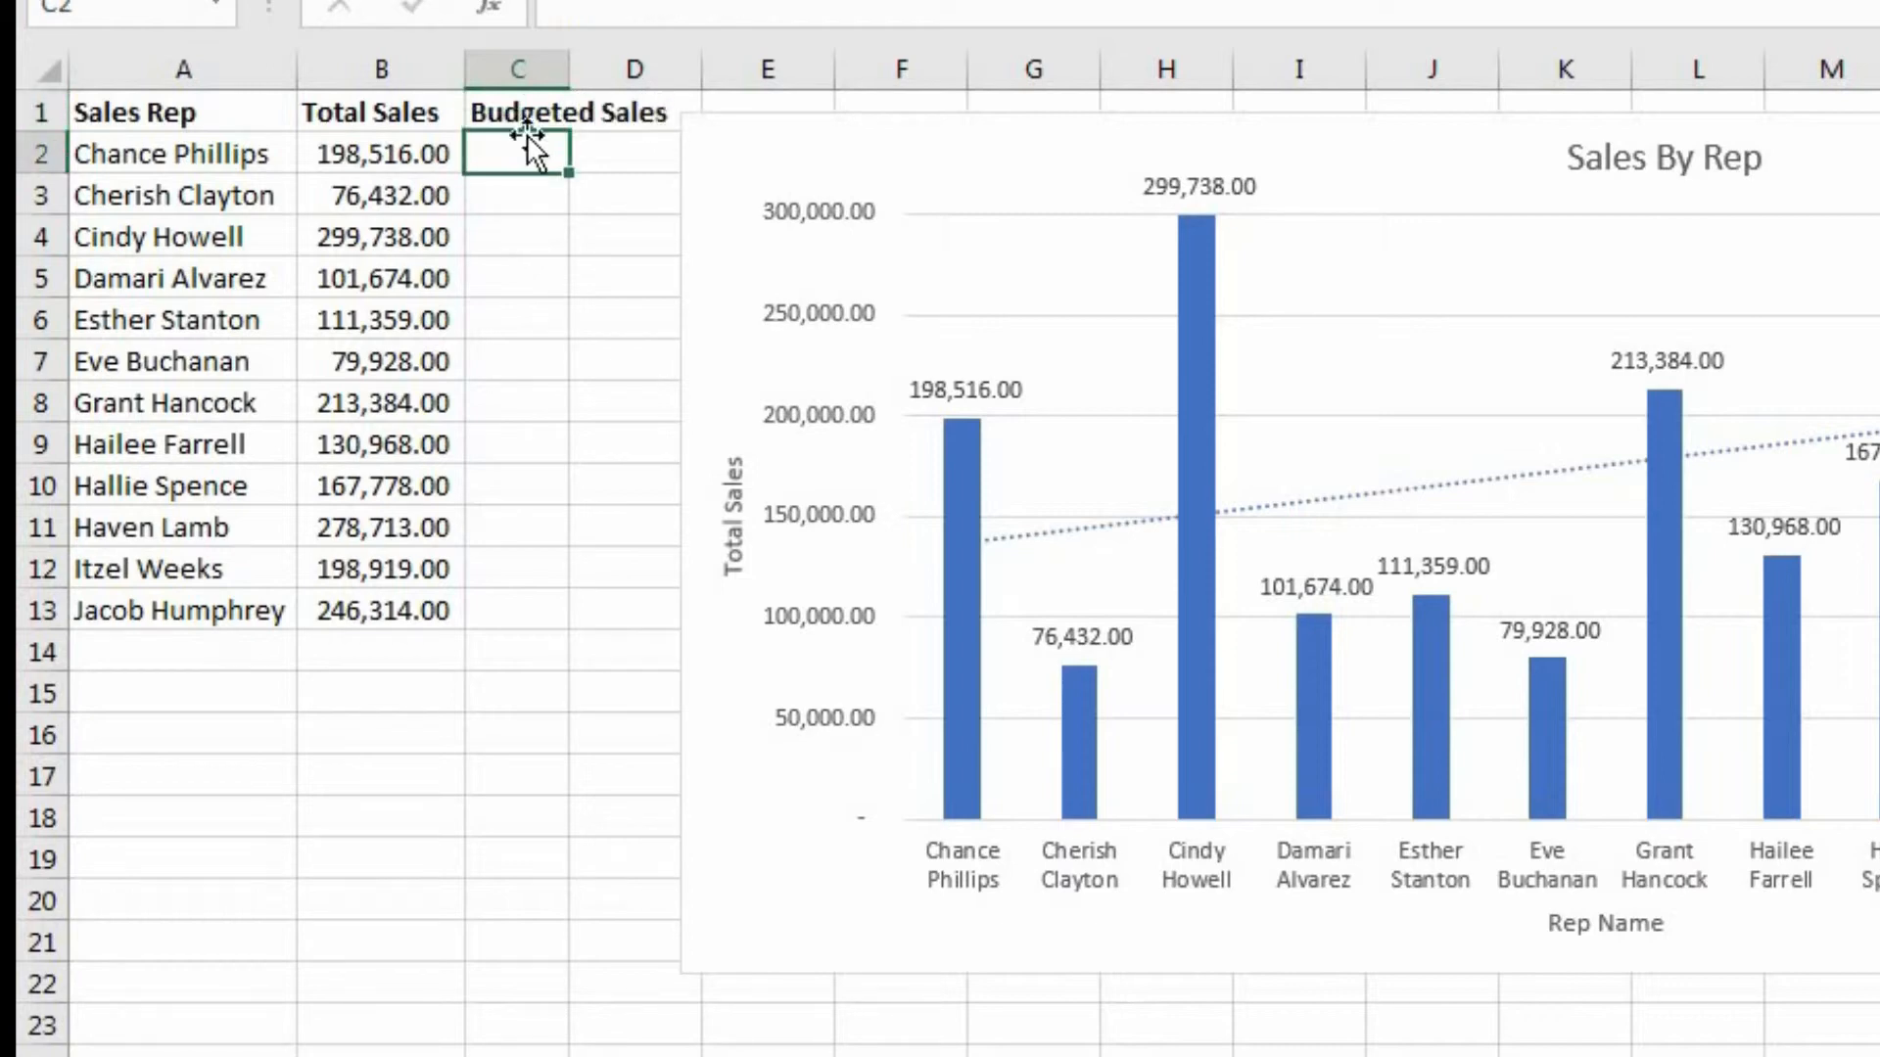
double_click(568, 66)
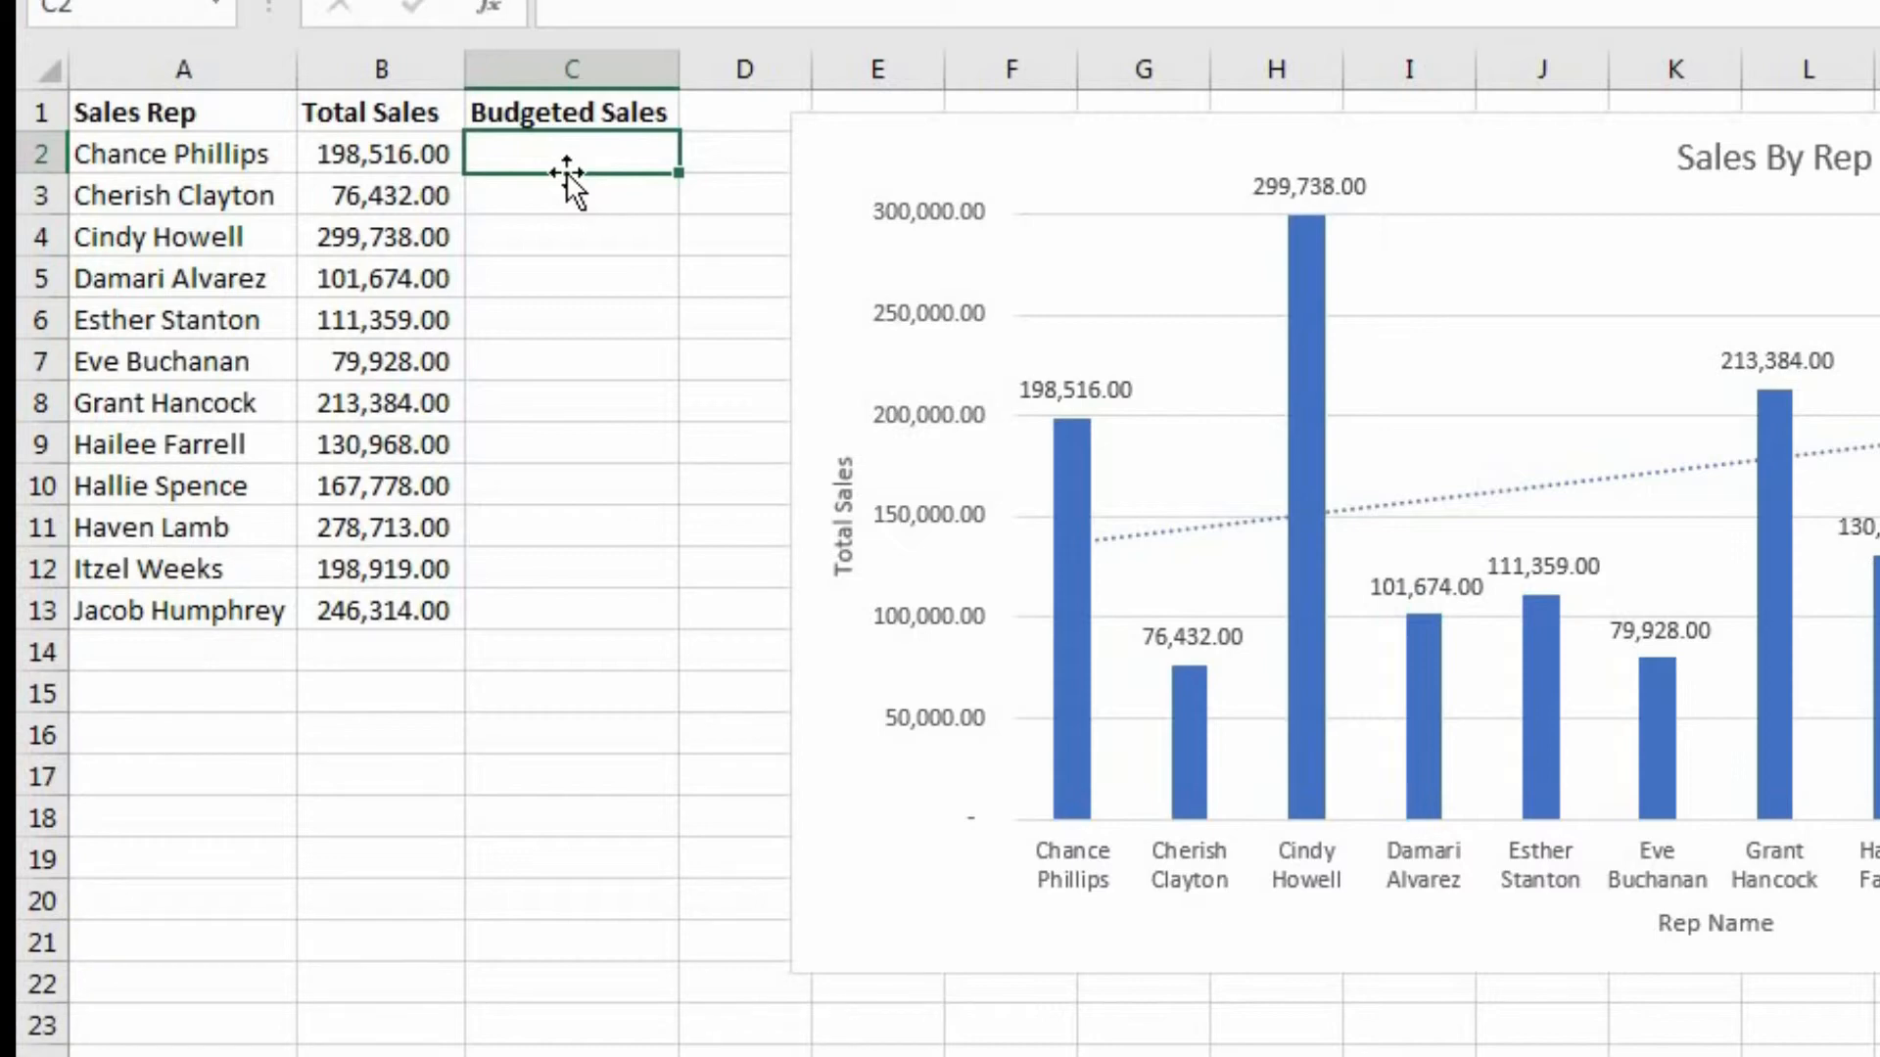
Step: Enter =RANDBETWEEN(50000,400000) in C2 and fill the formula down to C13
text(=randbe)
key(Tab)
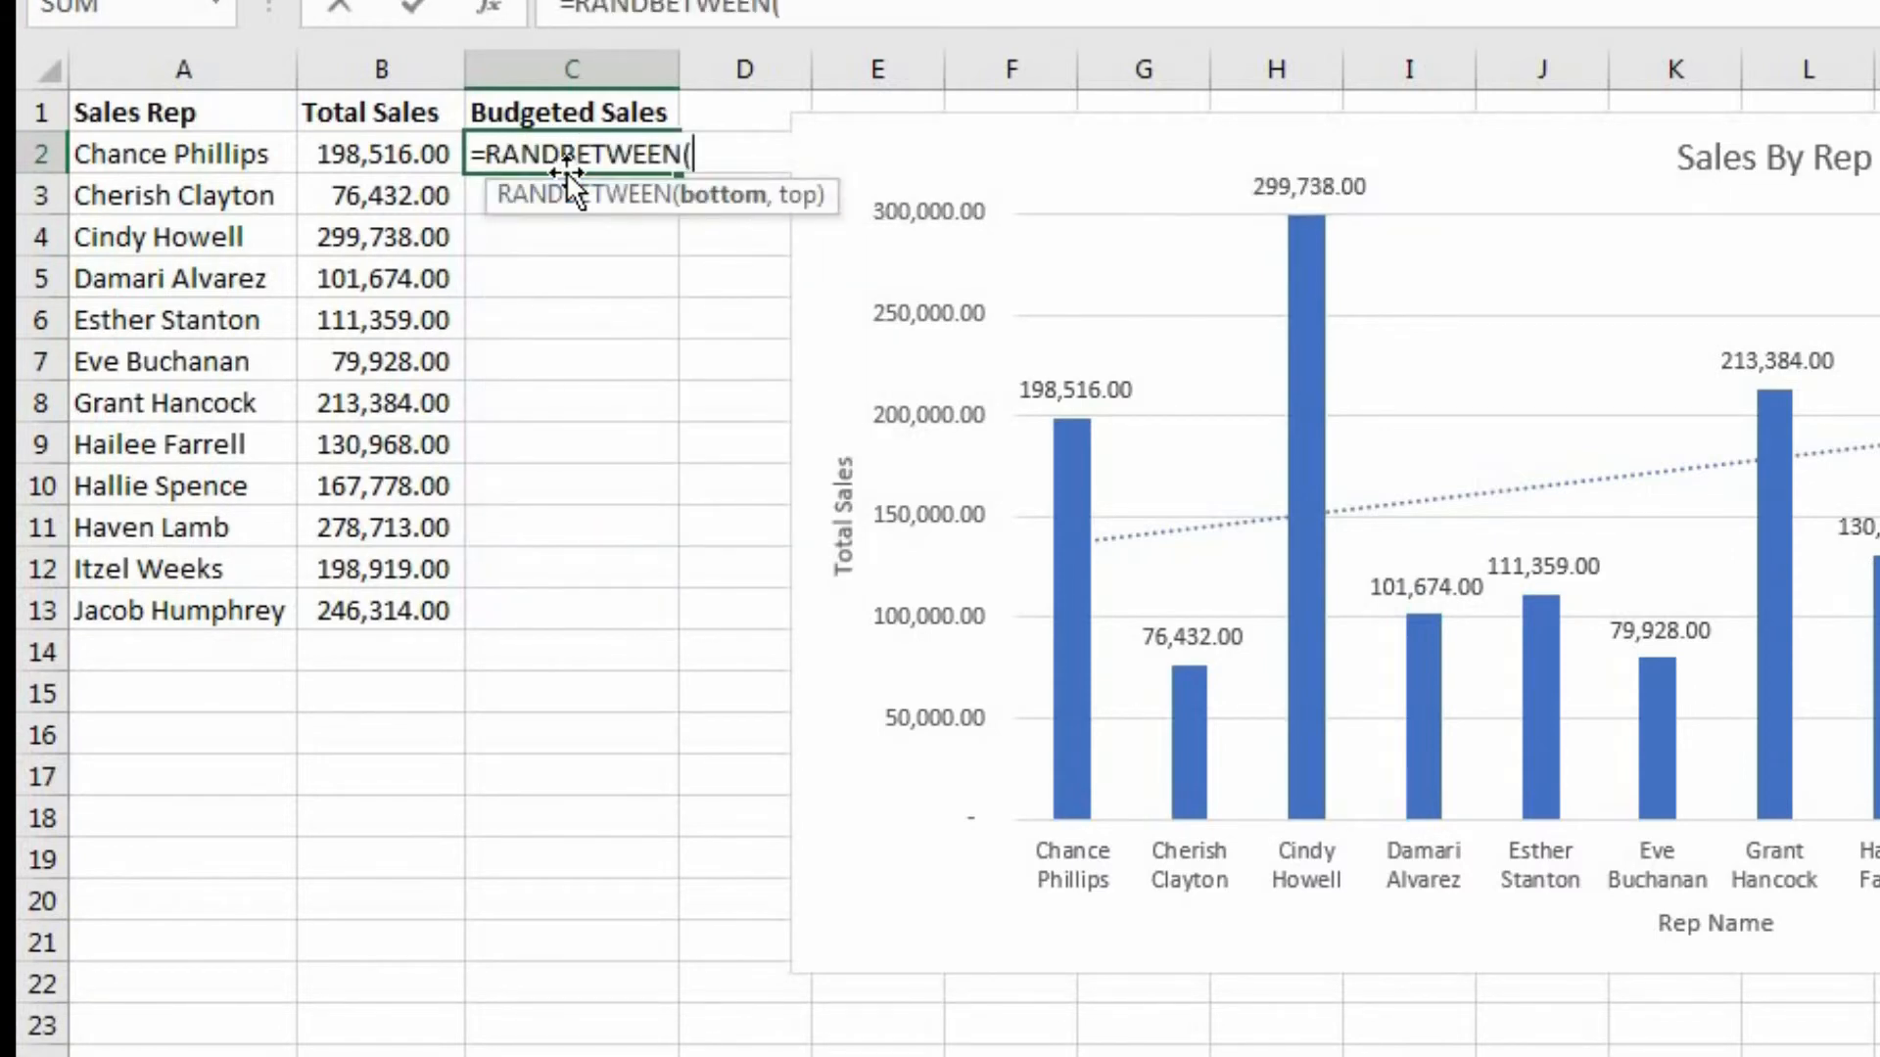
text(50000,)
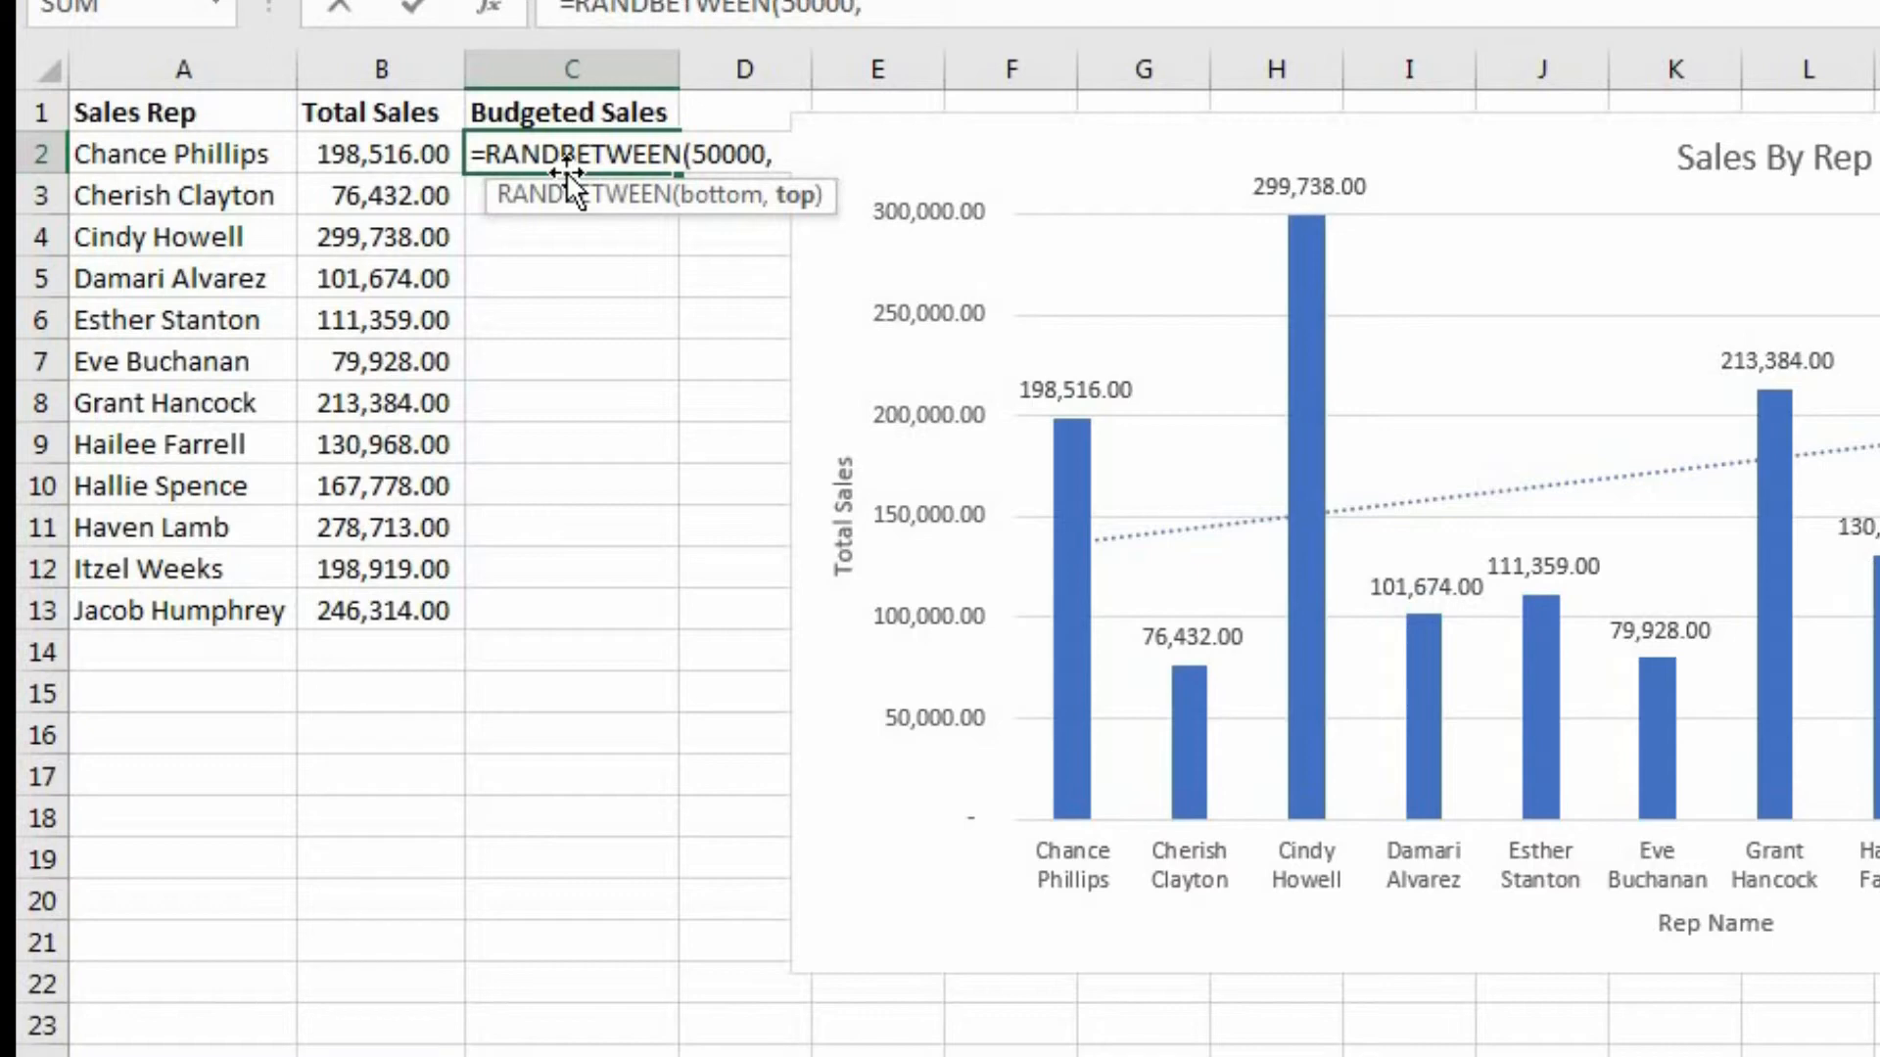
text(400000))
key(Return)
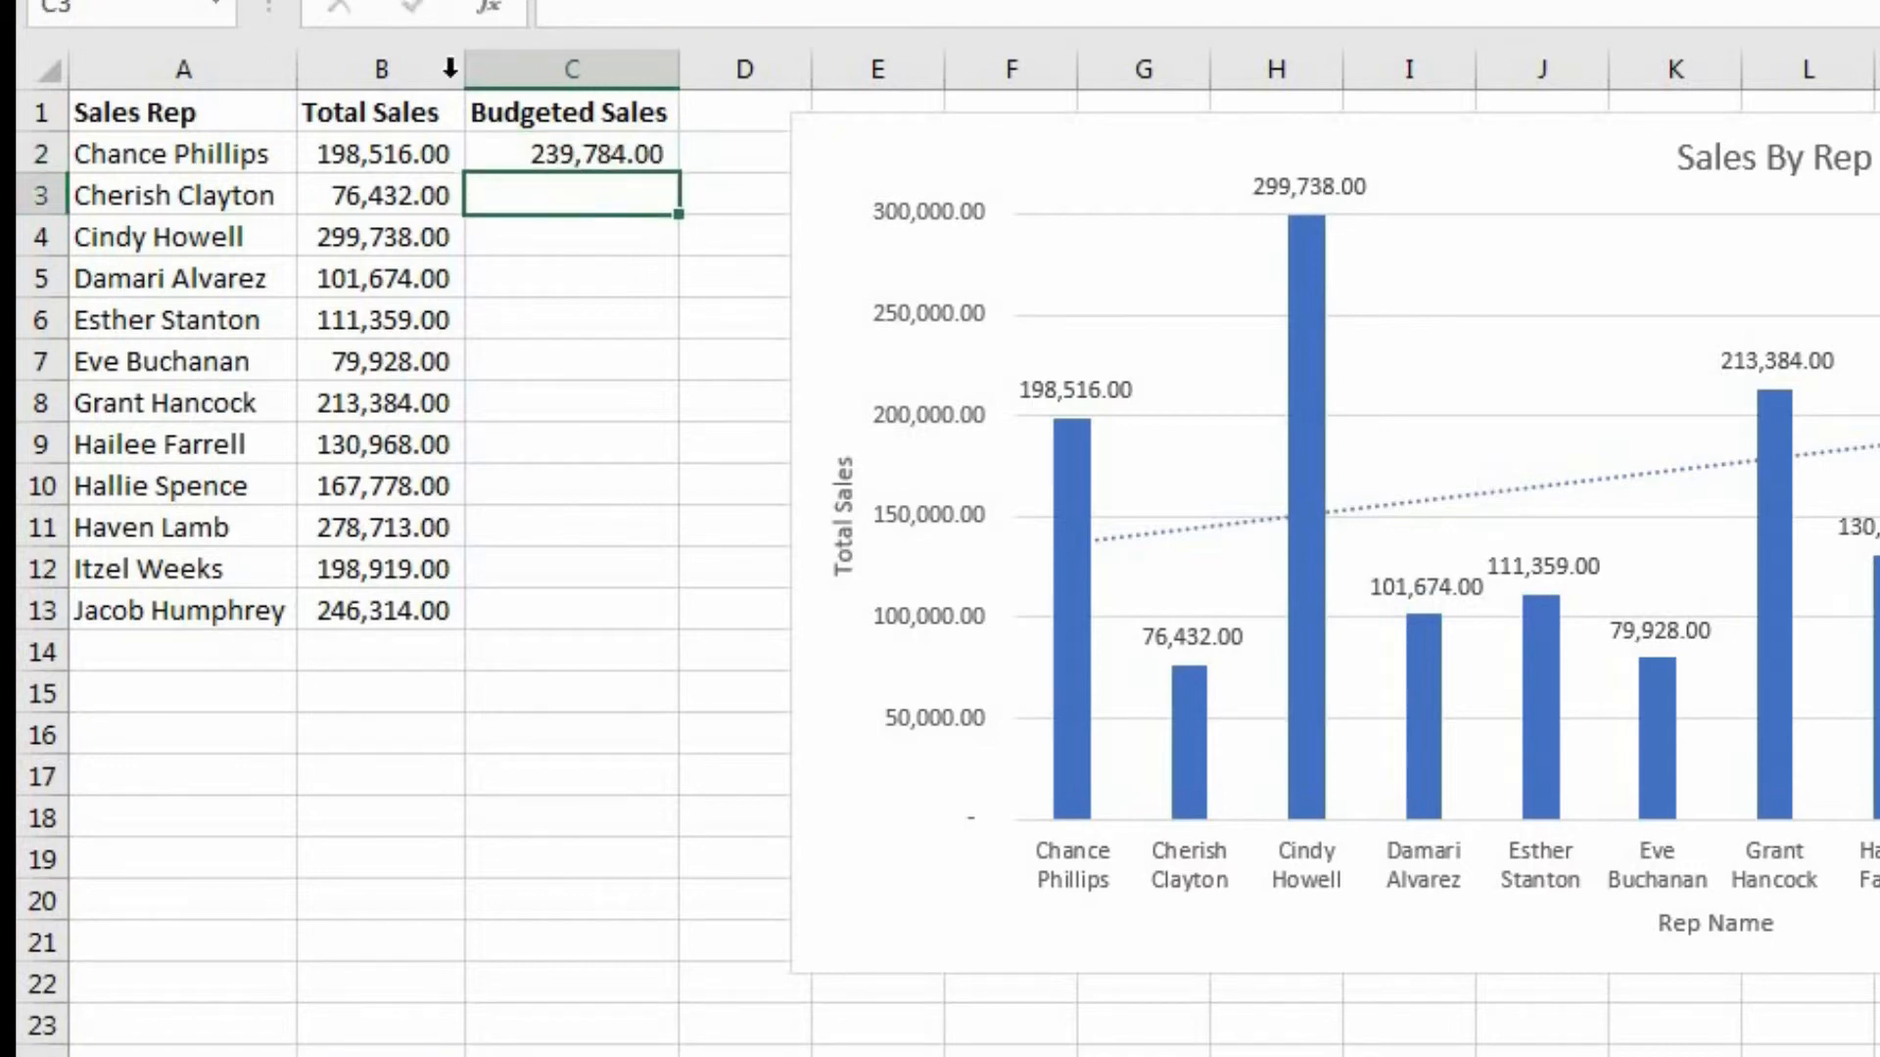
click(616, 161)
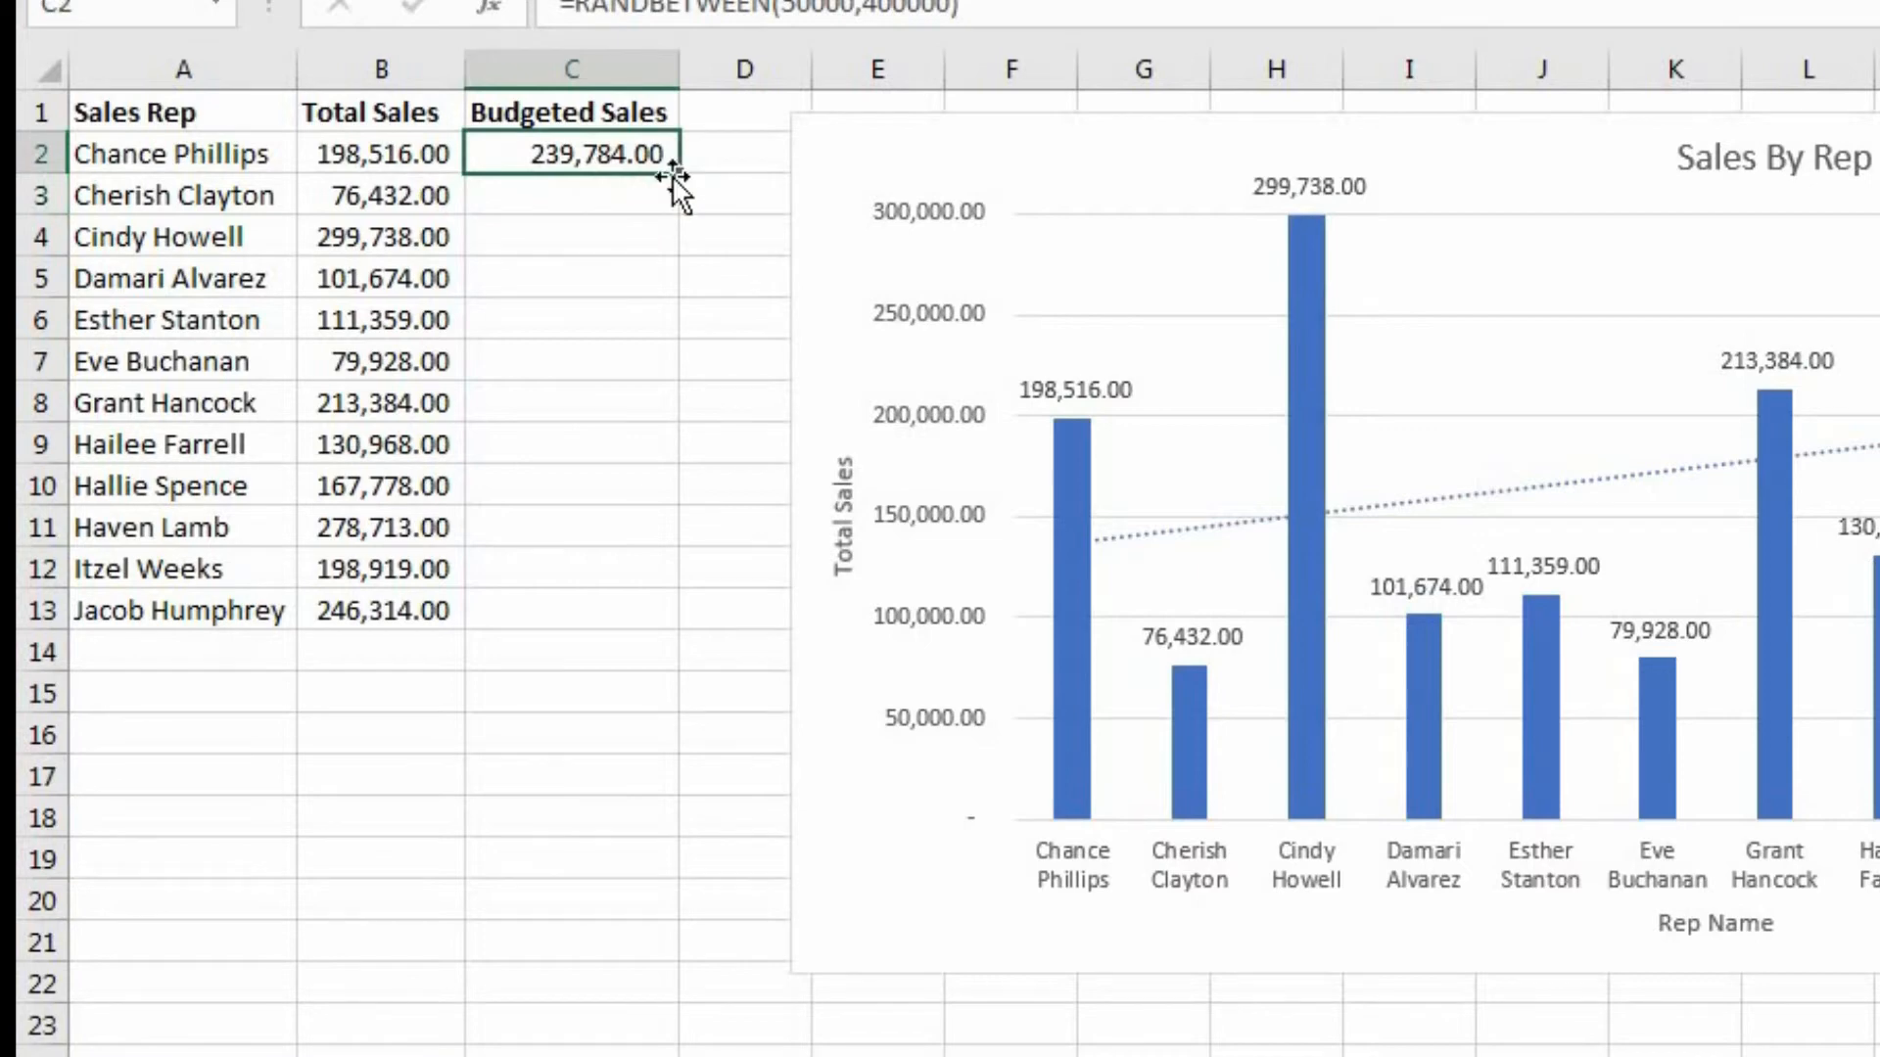
double_click(677, 176)
Step: Replace the random-number formulas in C2:C13 with their static values
key(ctrl+c)
right_click(576, 157)
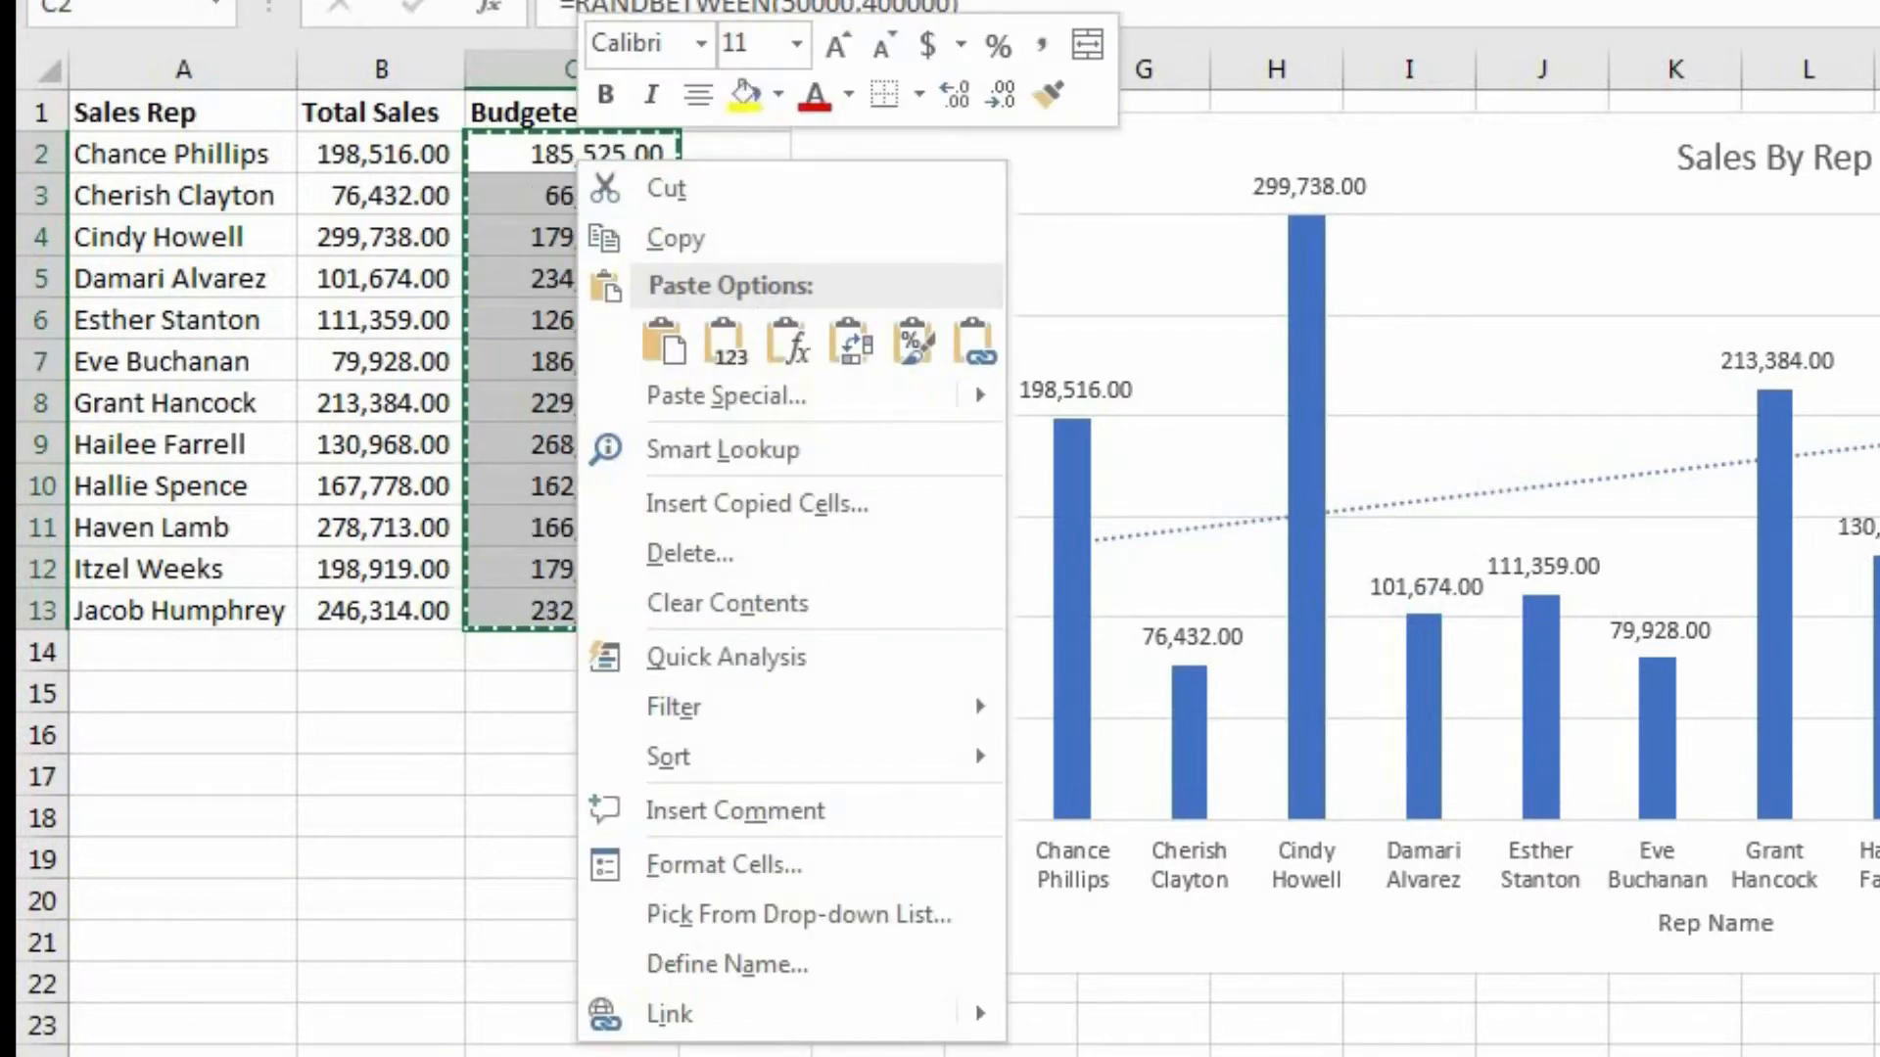
click(736, 345)
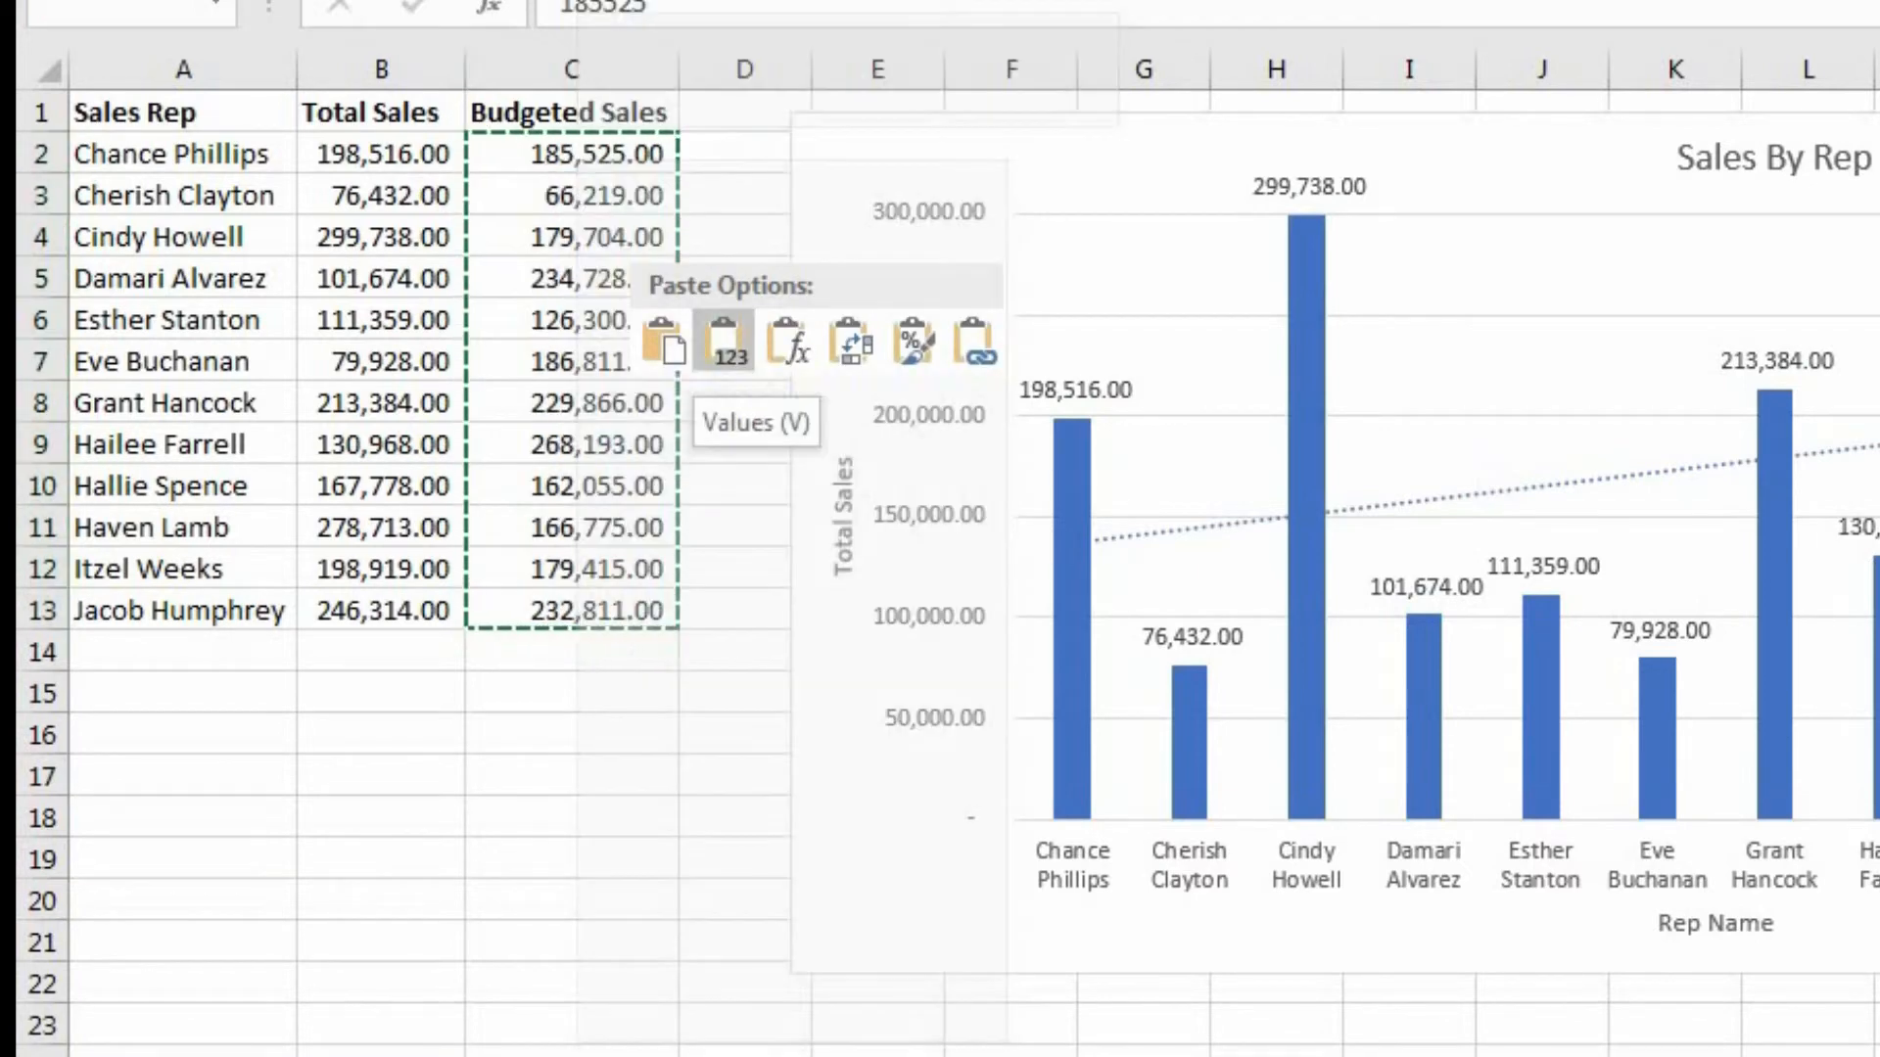
click(734, 353)
click(636, 278)
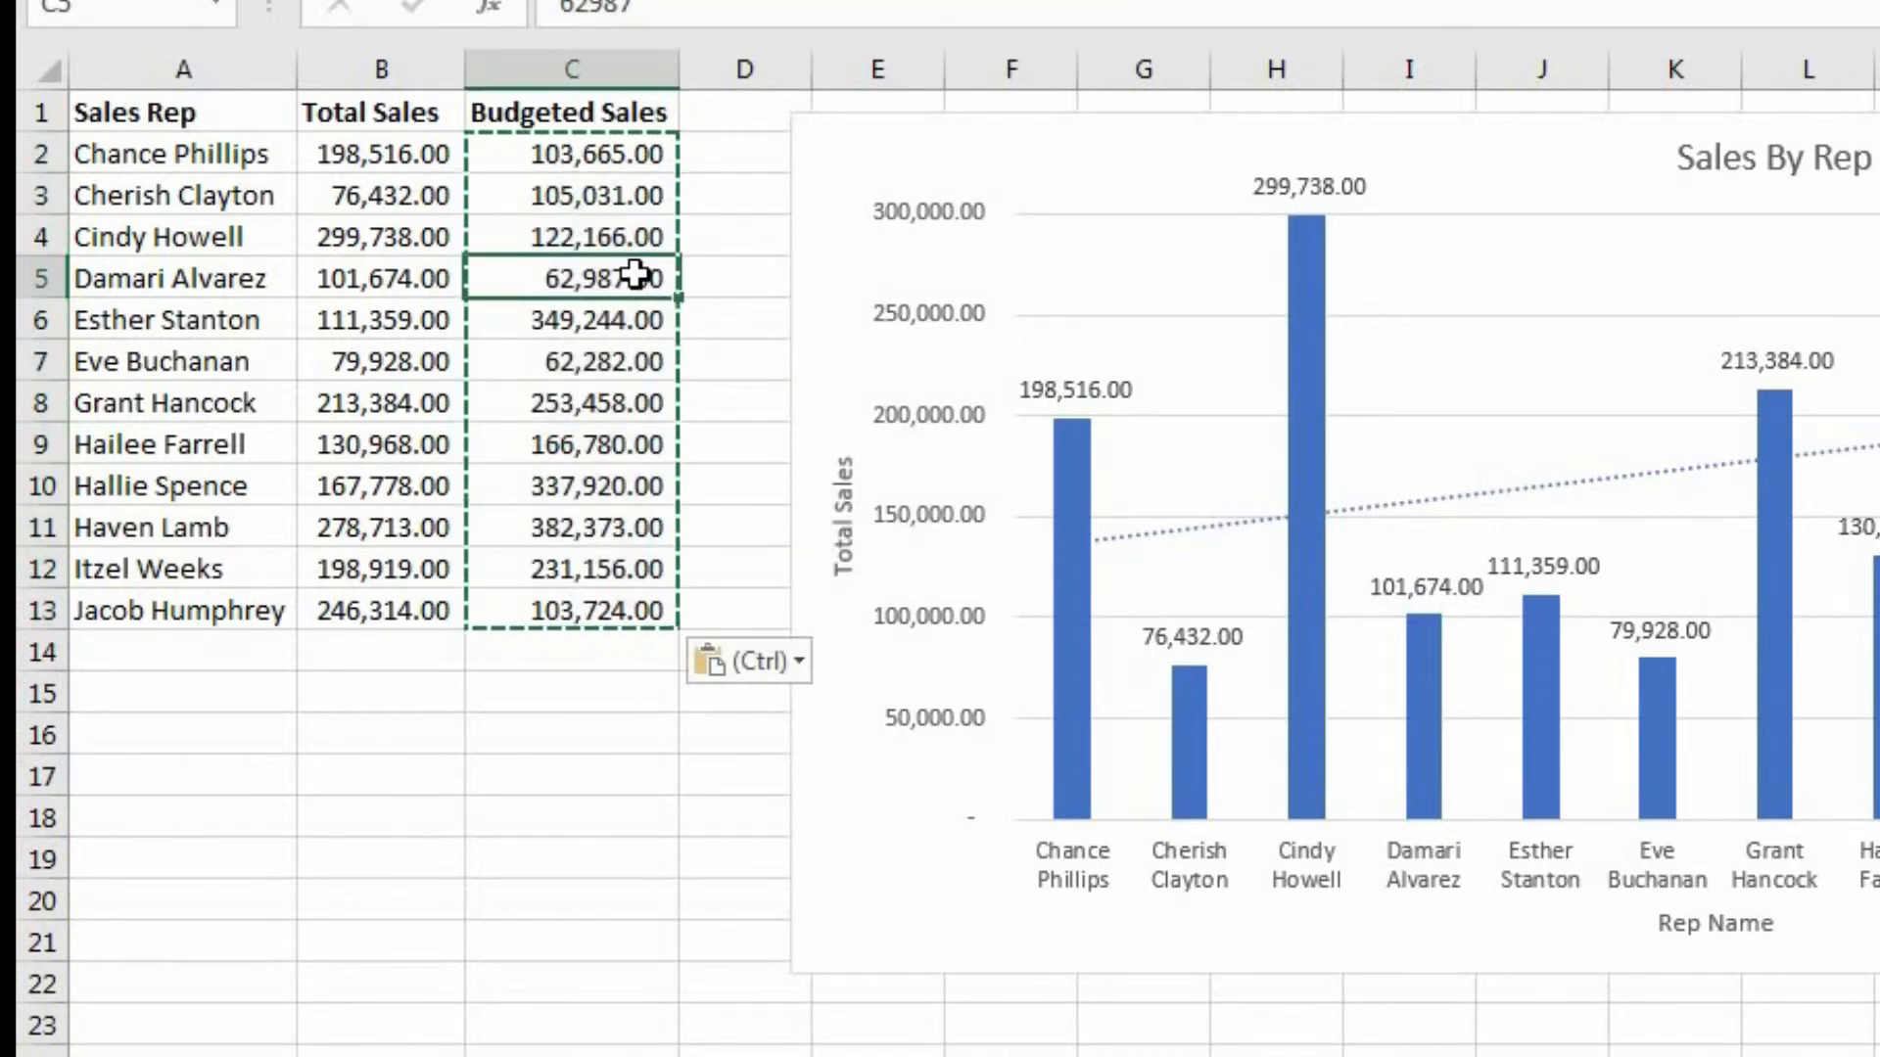
key(Escape)
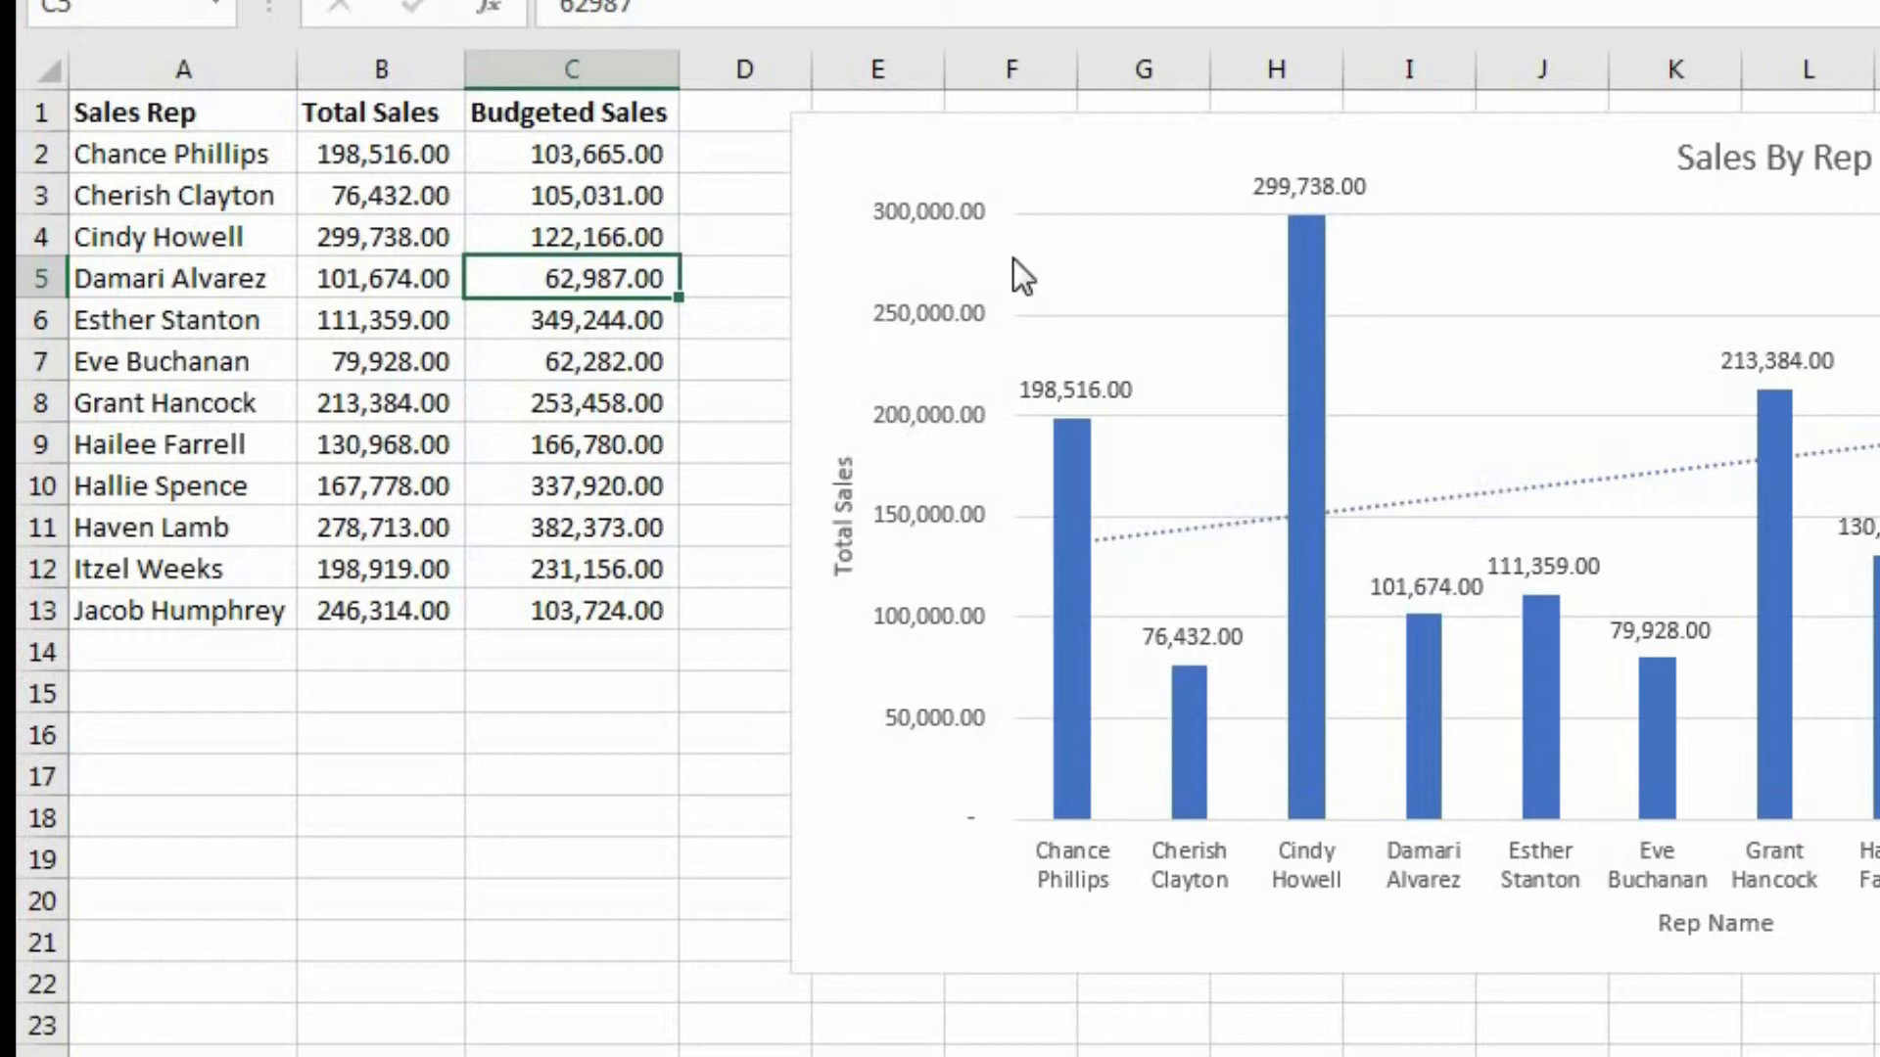
Step: Add a new series to the chart's data source, taking its name from cell C1
click(1124, 186)
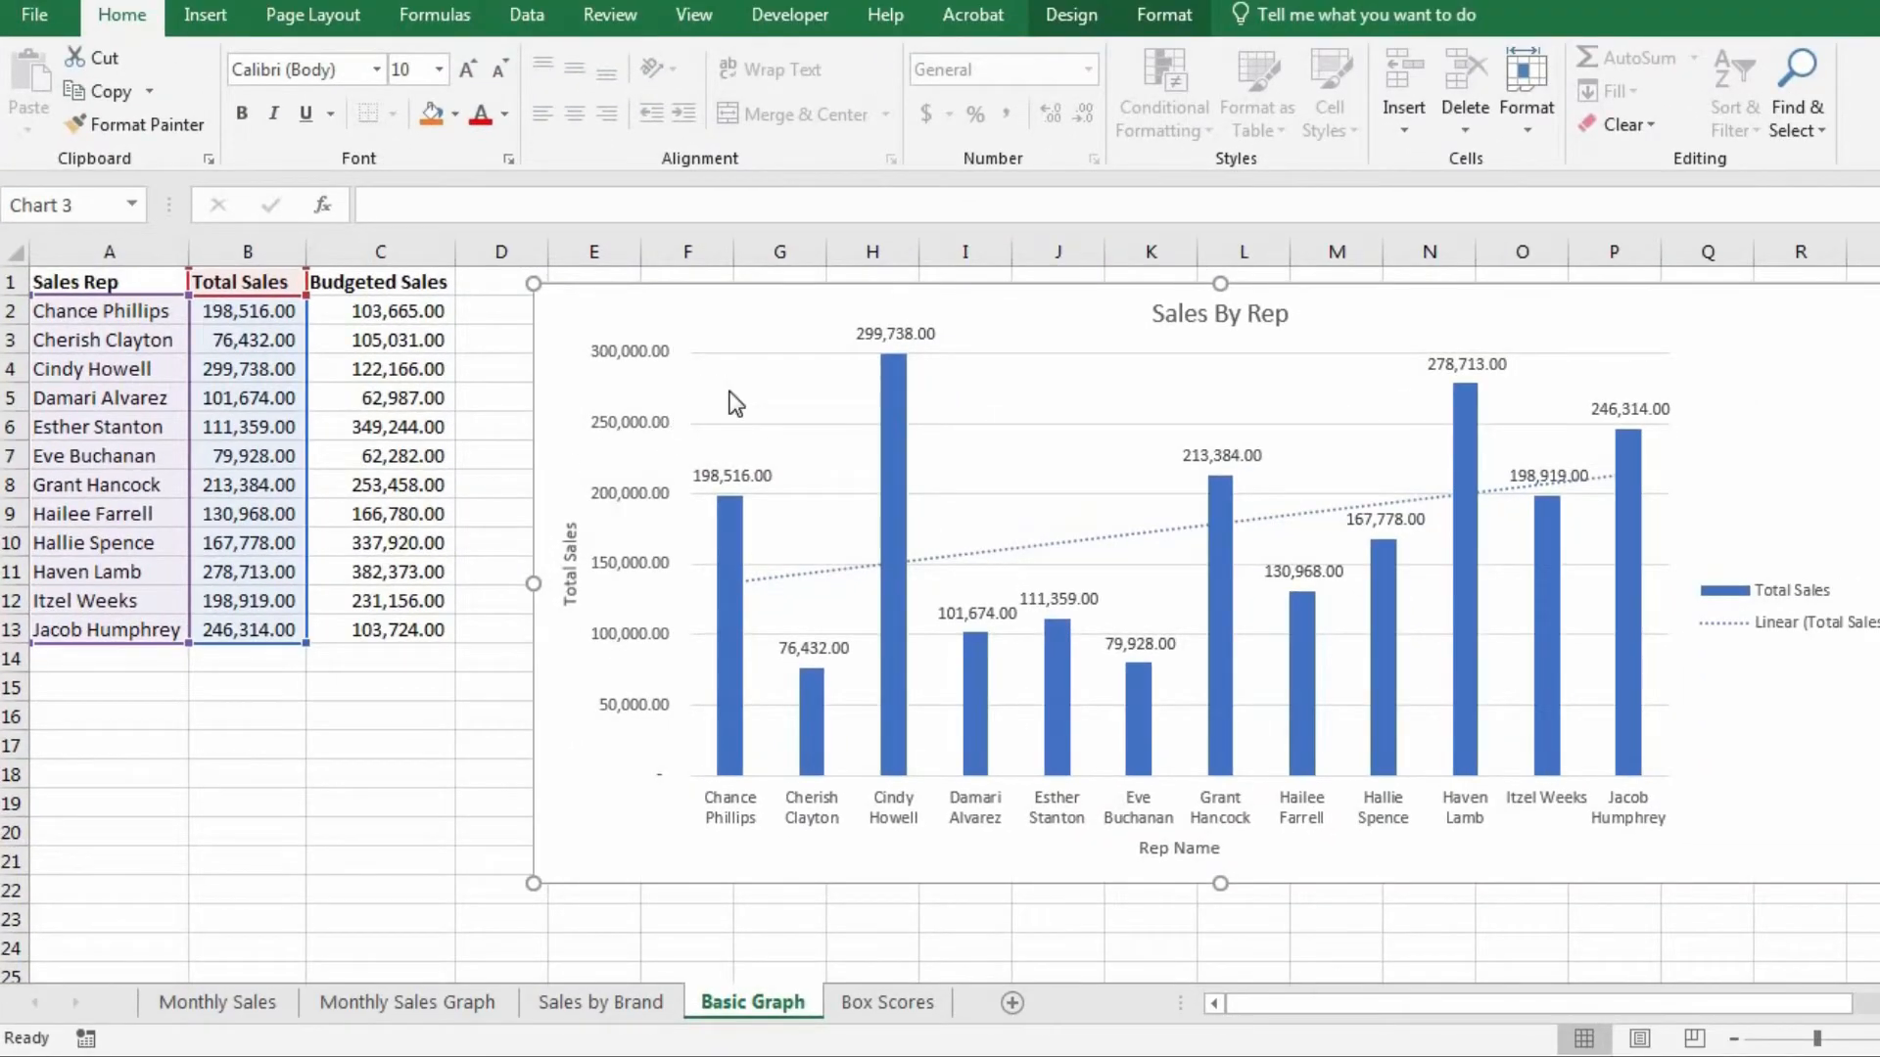
right_click(732, 401)
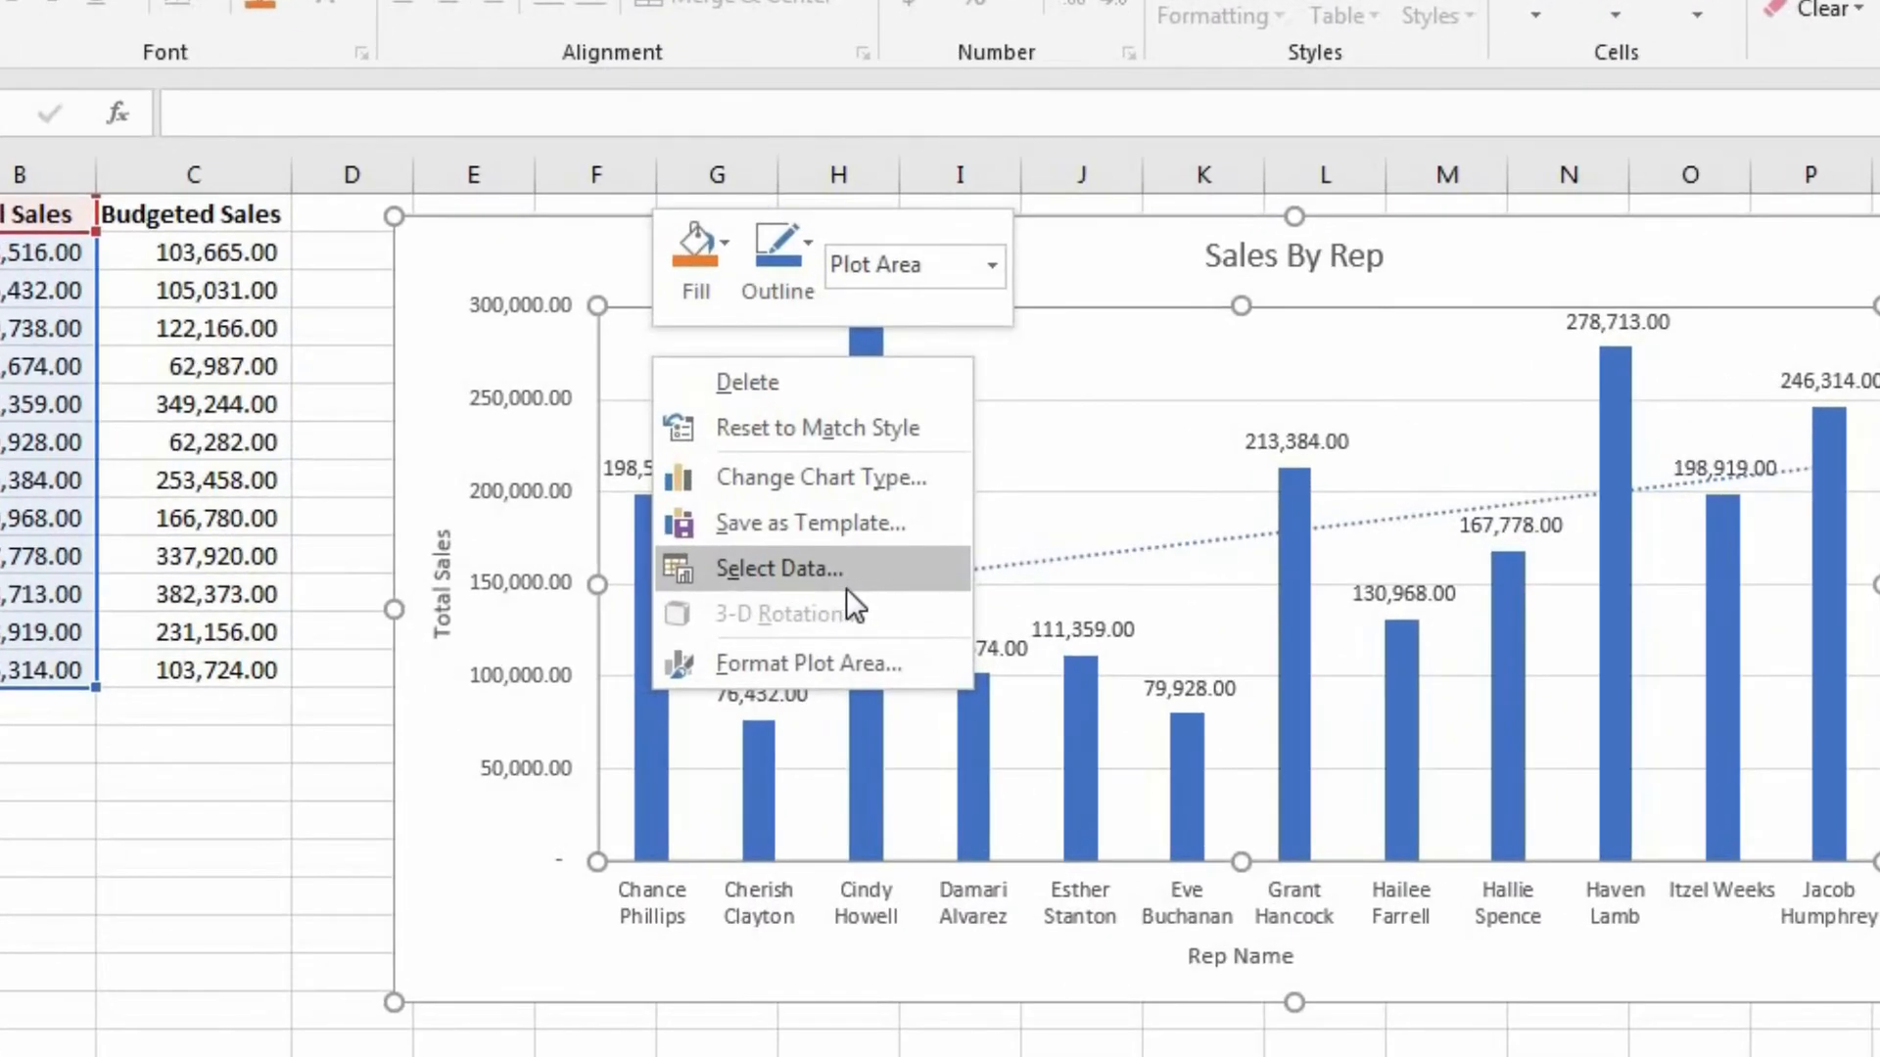
click(850, 583)
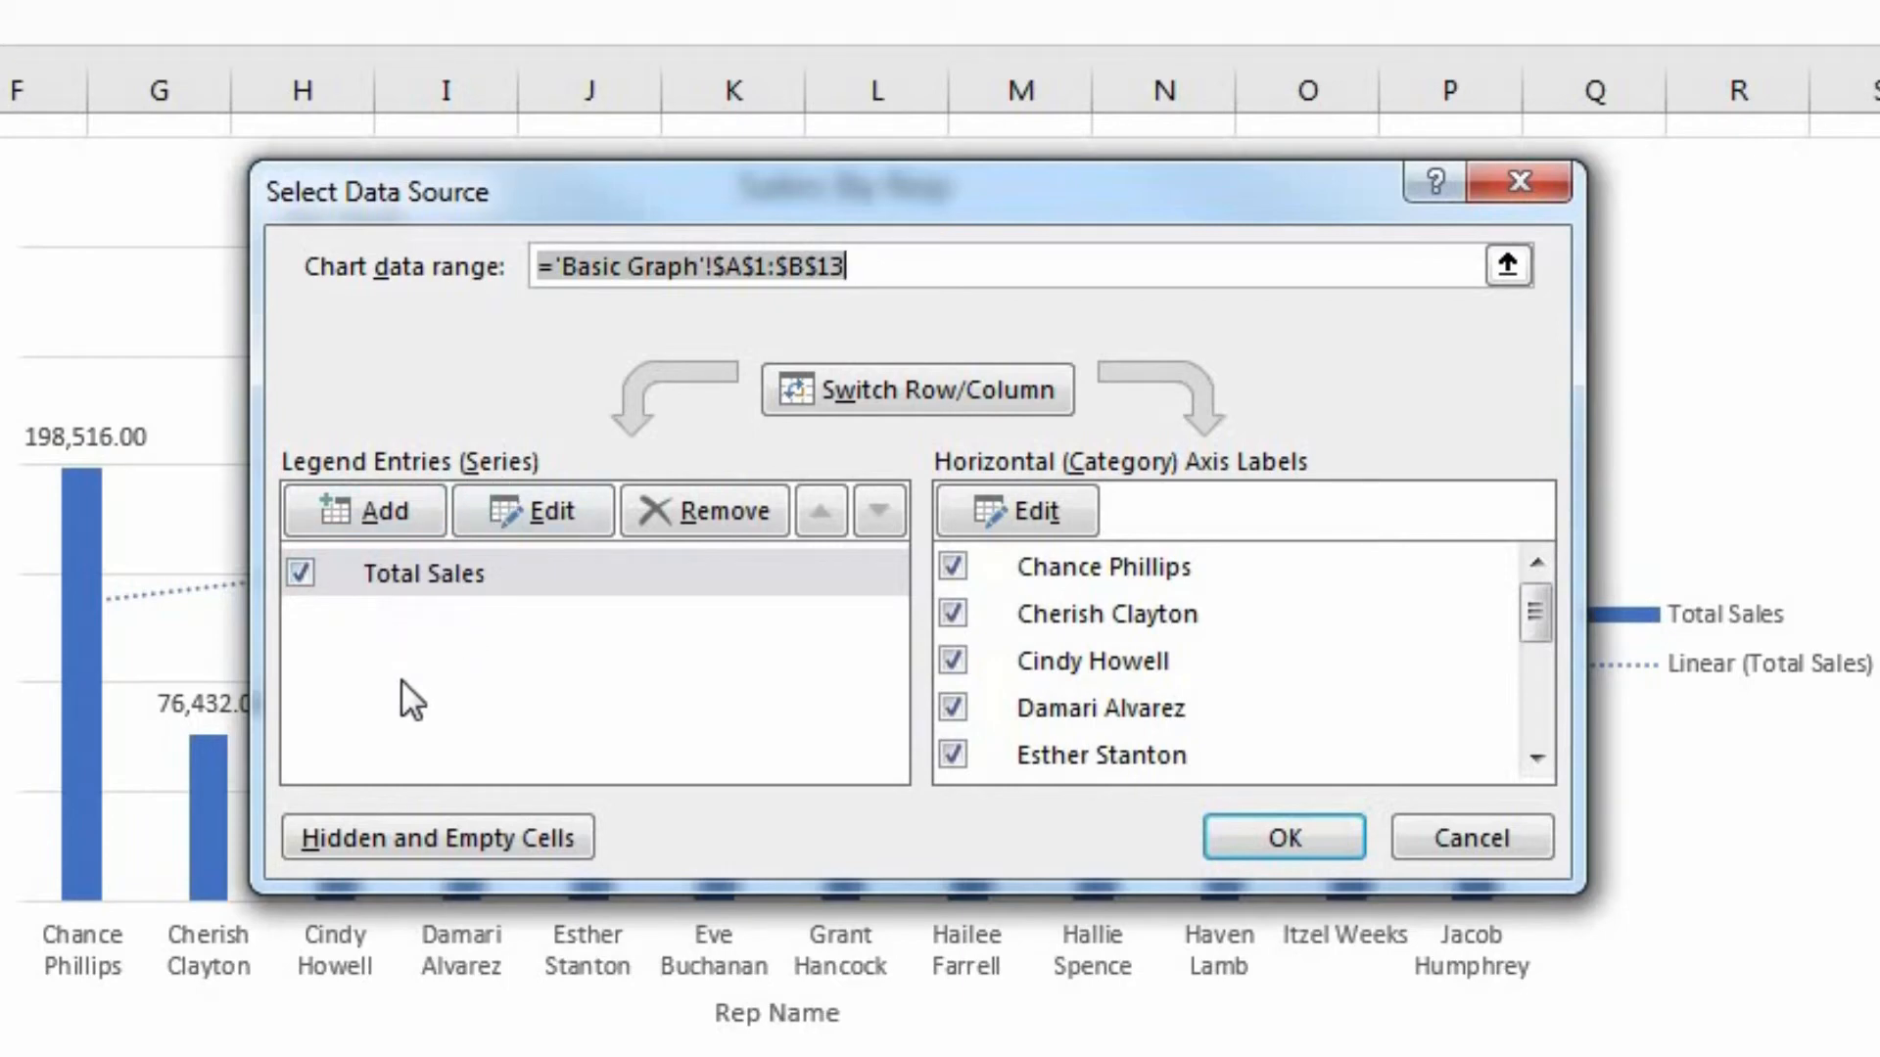
click(369, 516)
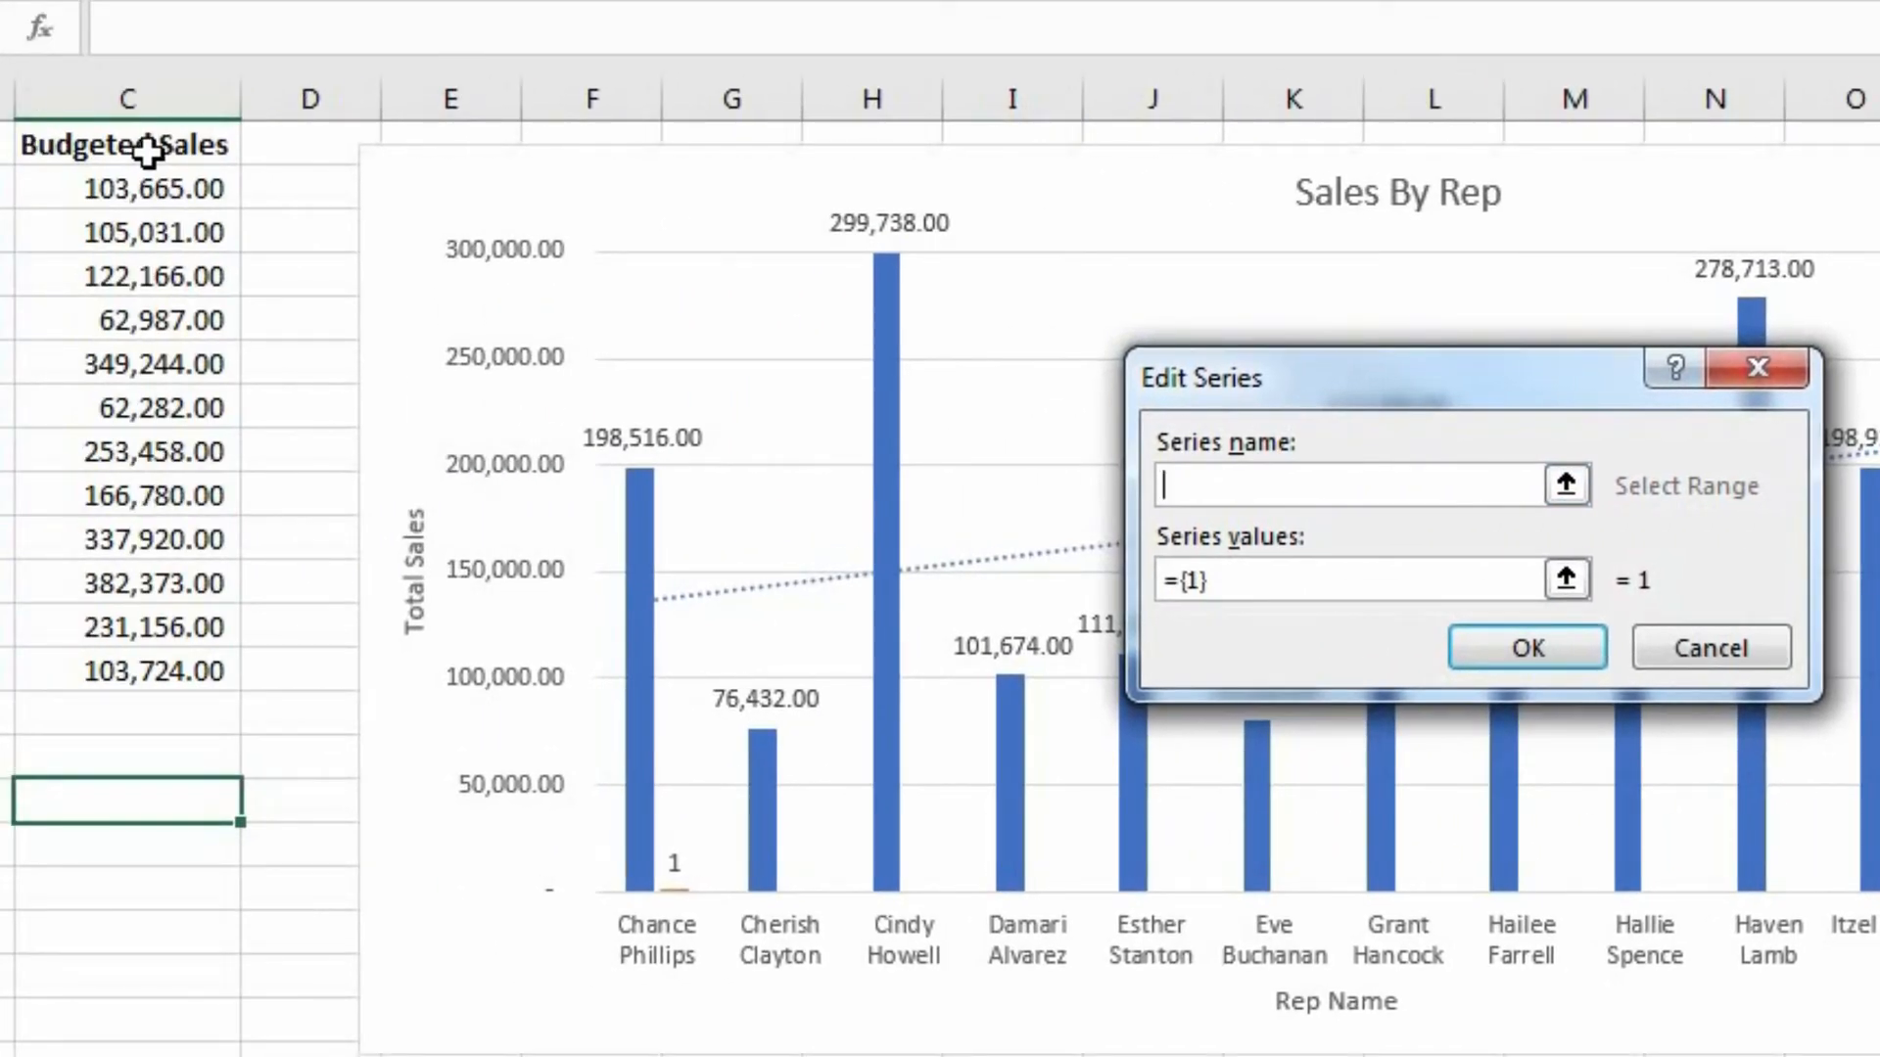
click(147, 148)
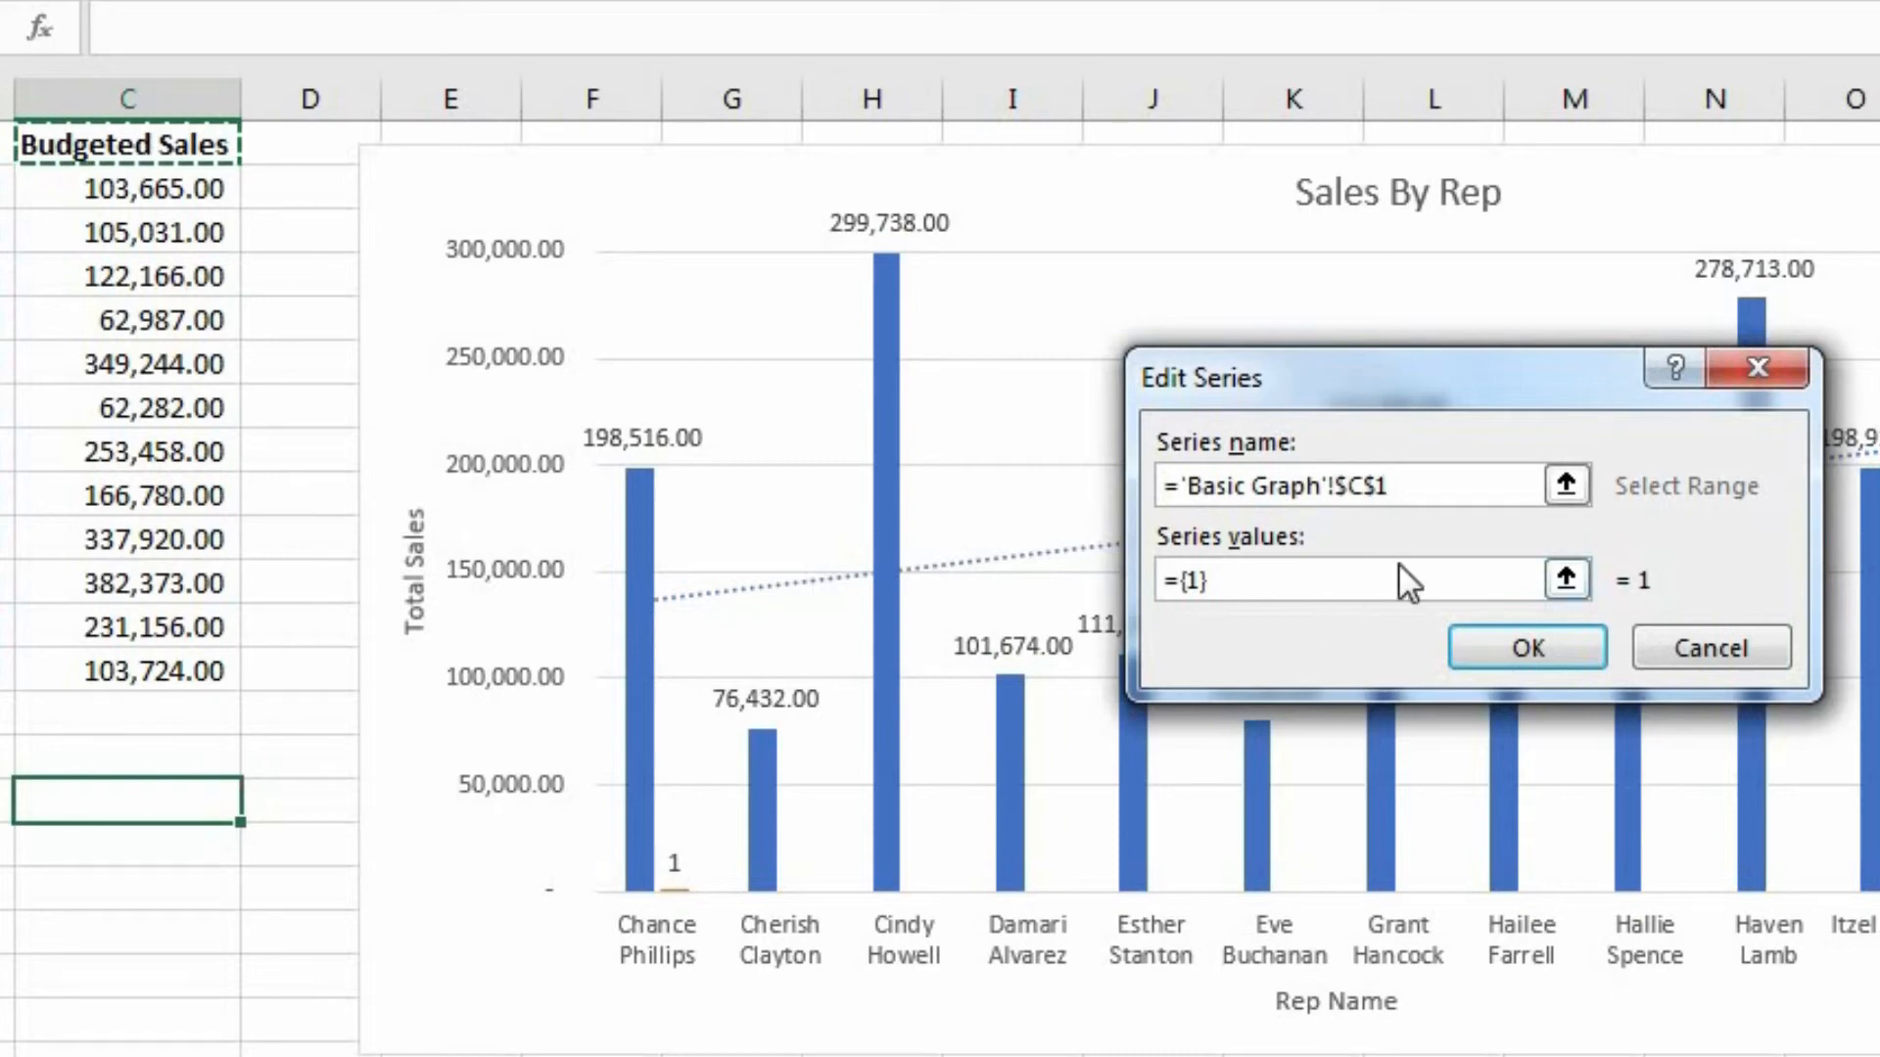
Step: Set the new series' values to the range C2:C13
key(Tab)
key(BackSpace)
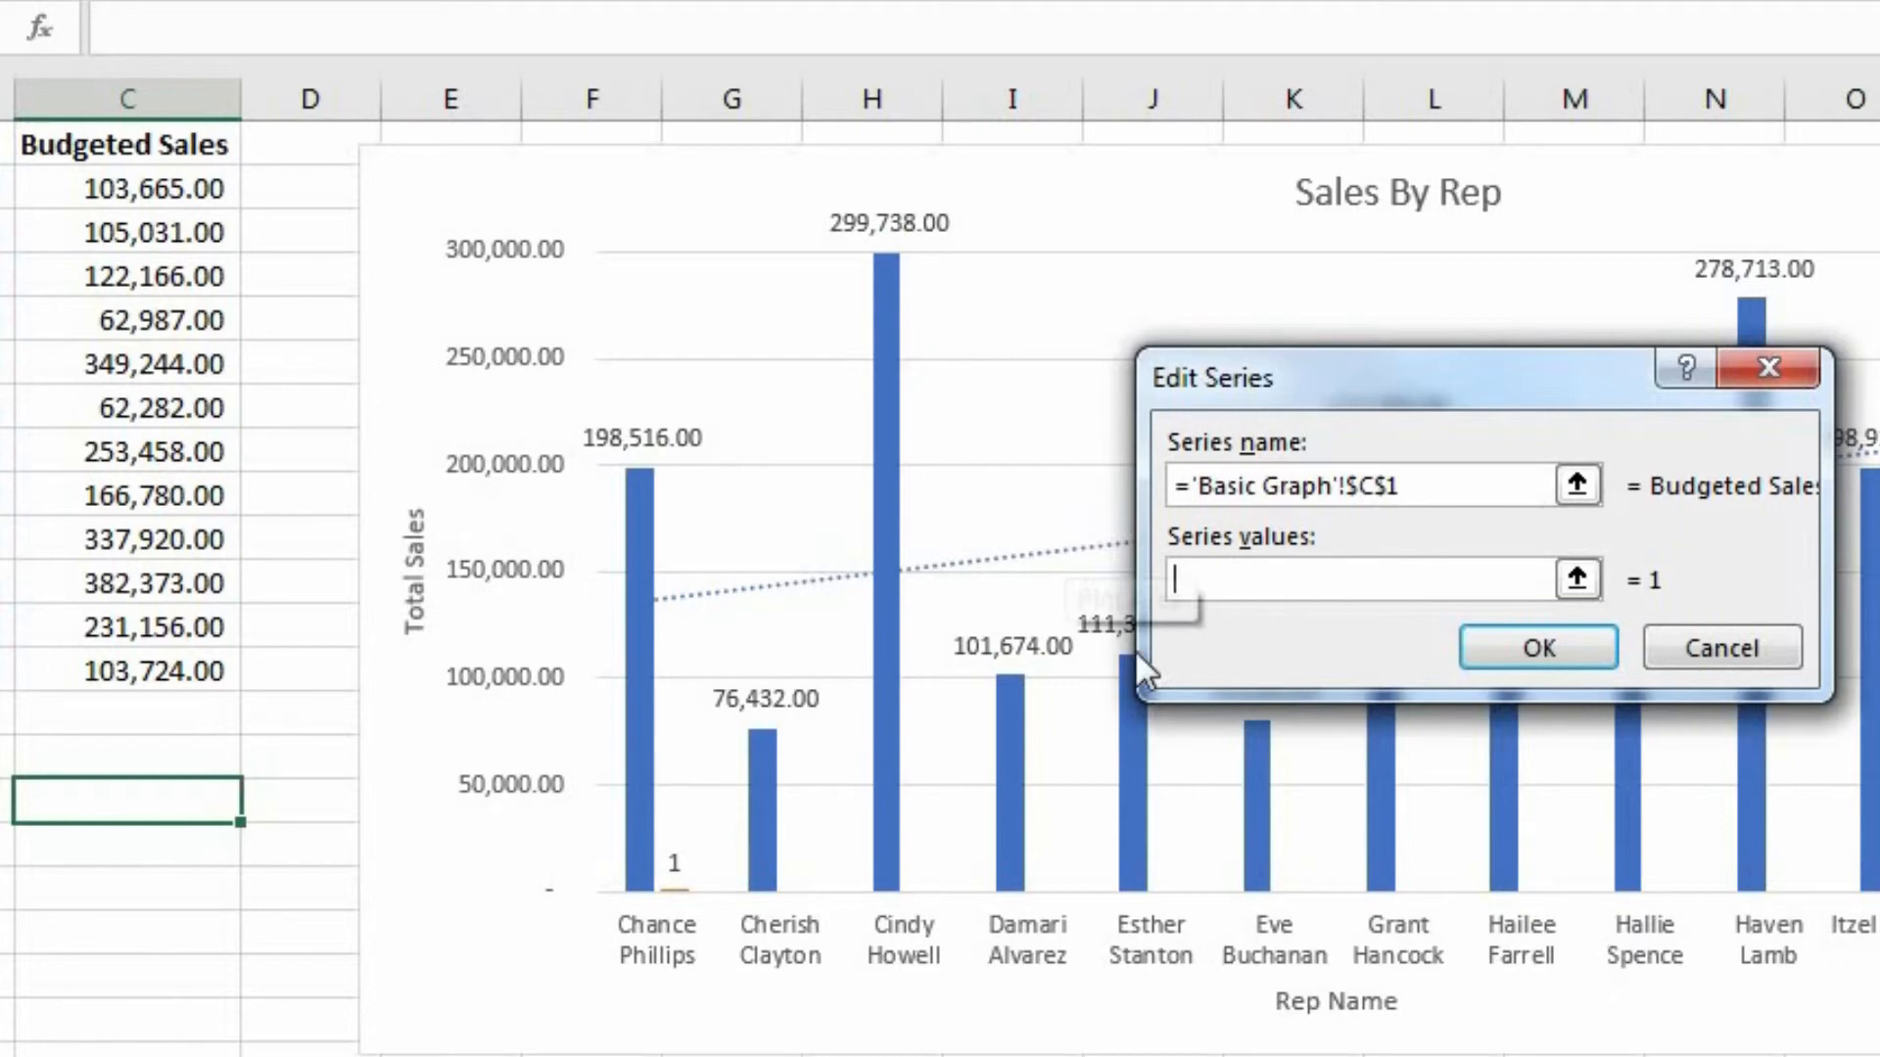
click(181, 187)
drag(181, 187, 186, 674)
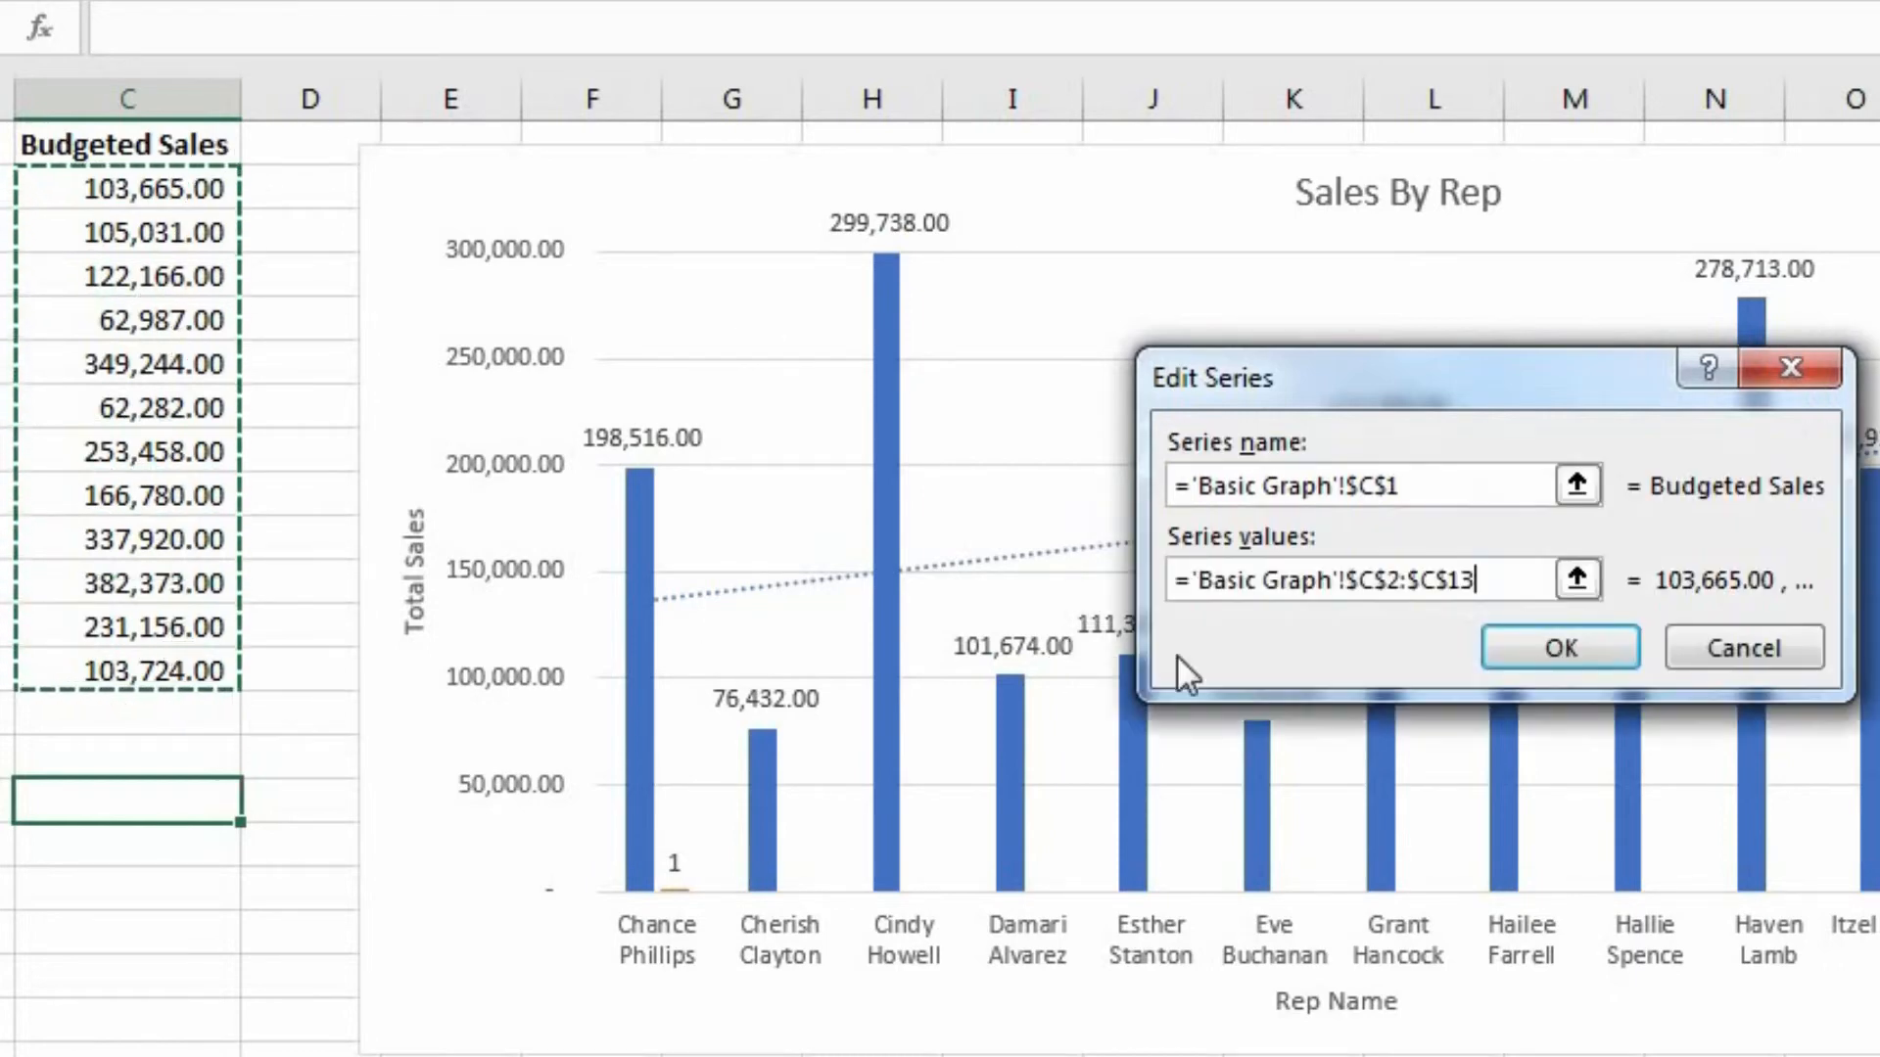
click(1587, 646)
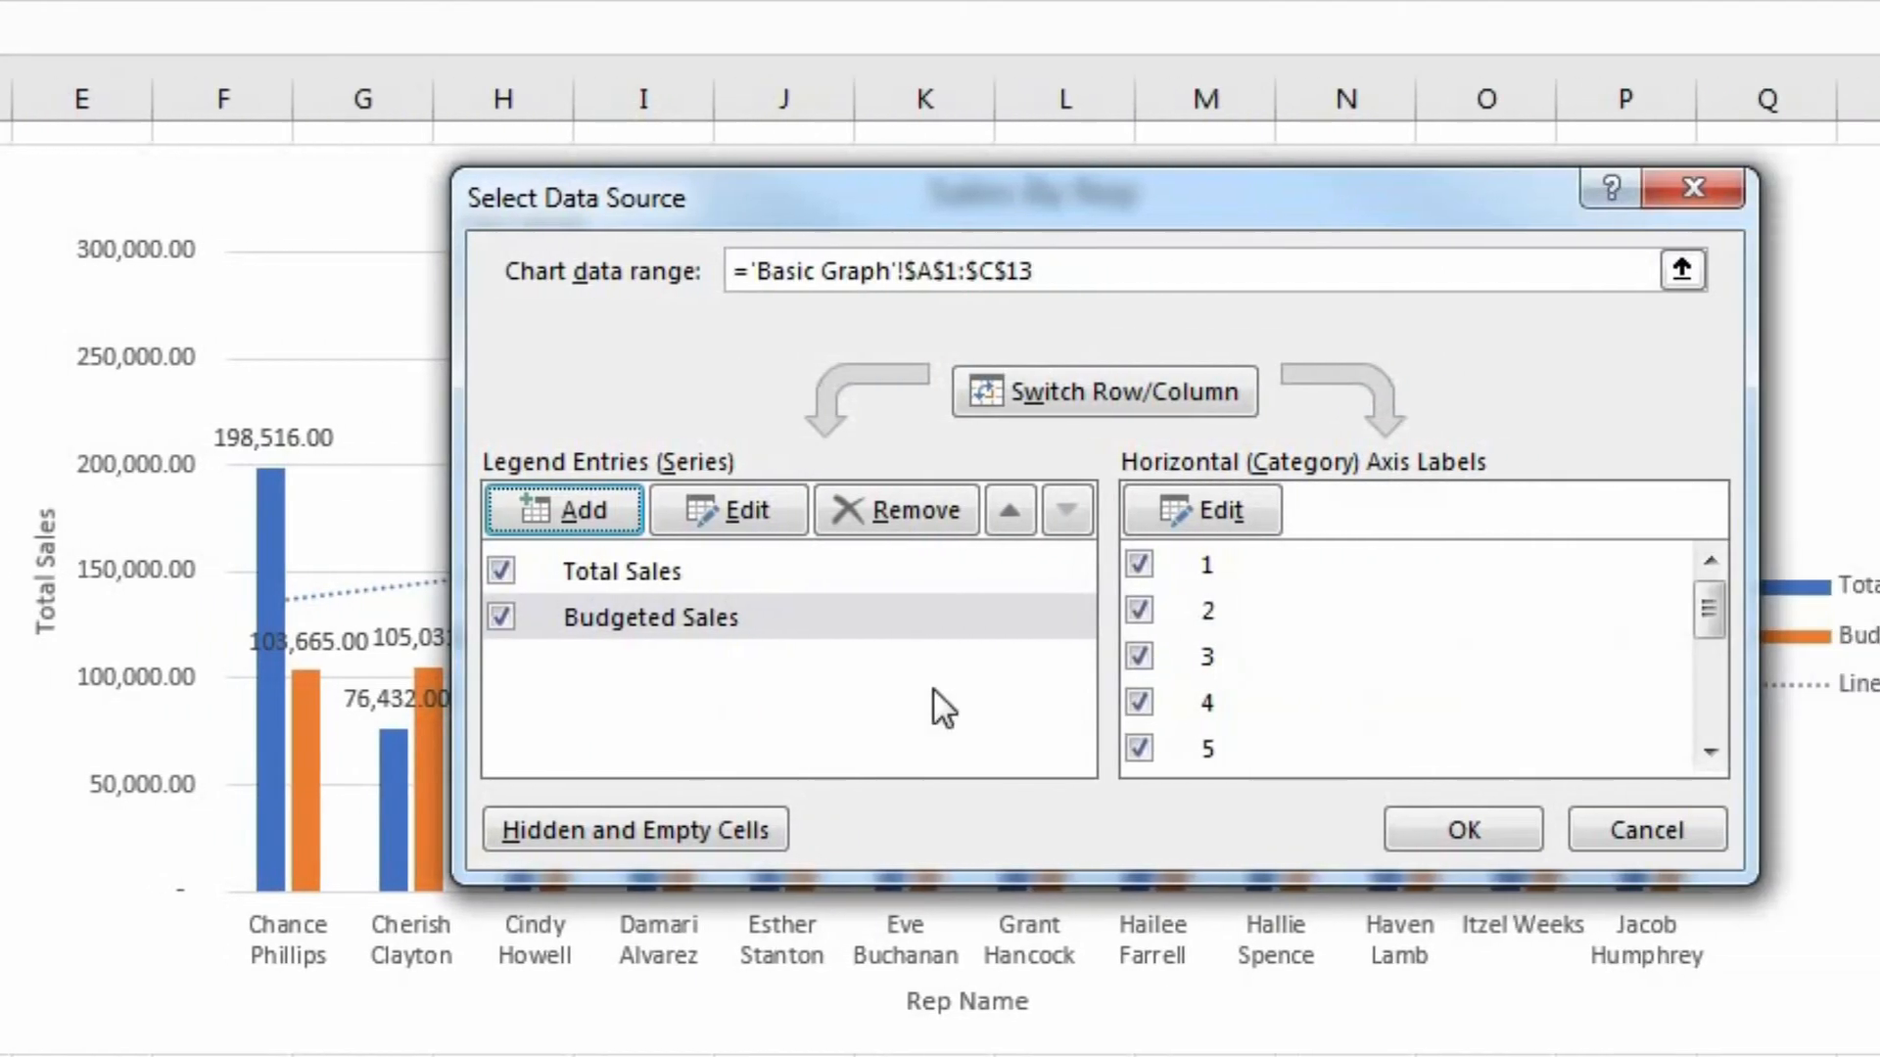
Step: Set the Budgeted Sales series' horizontal axis labels to A2:A13 and apply the data source changes
click(805, 618)
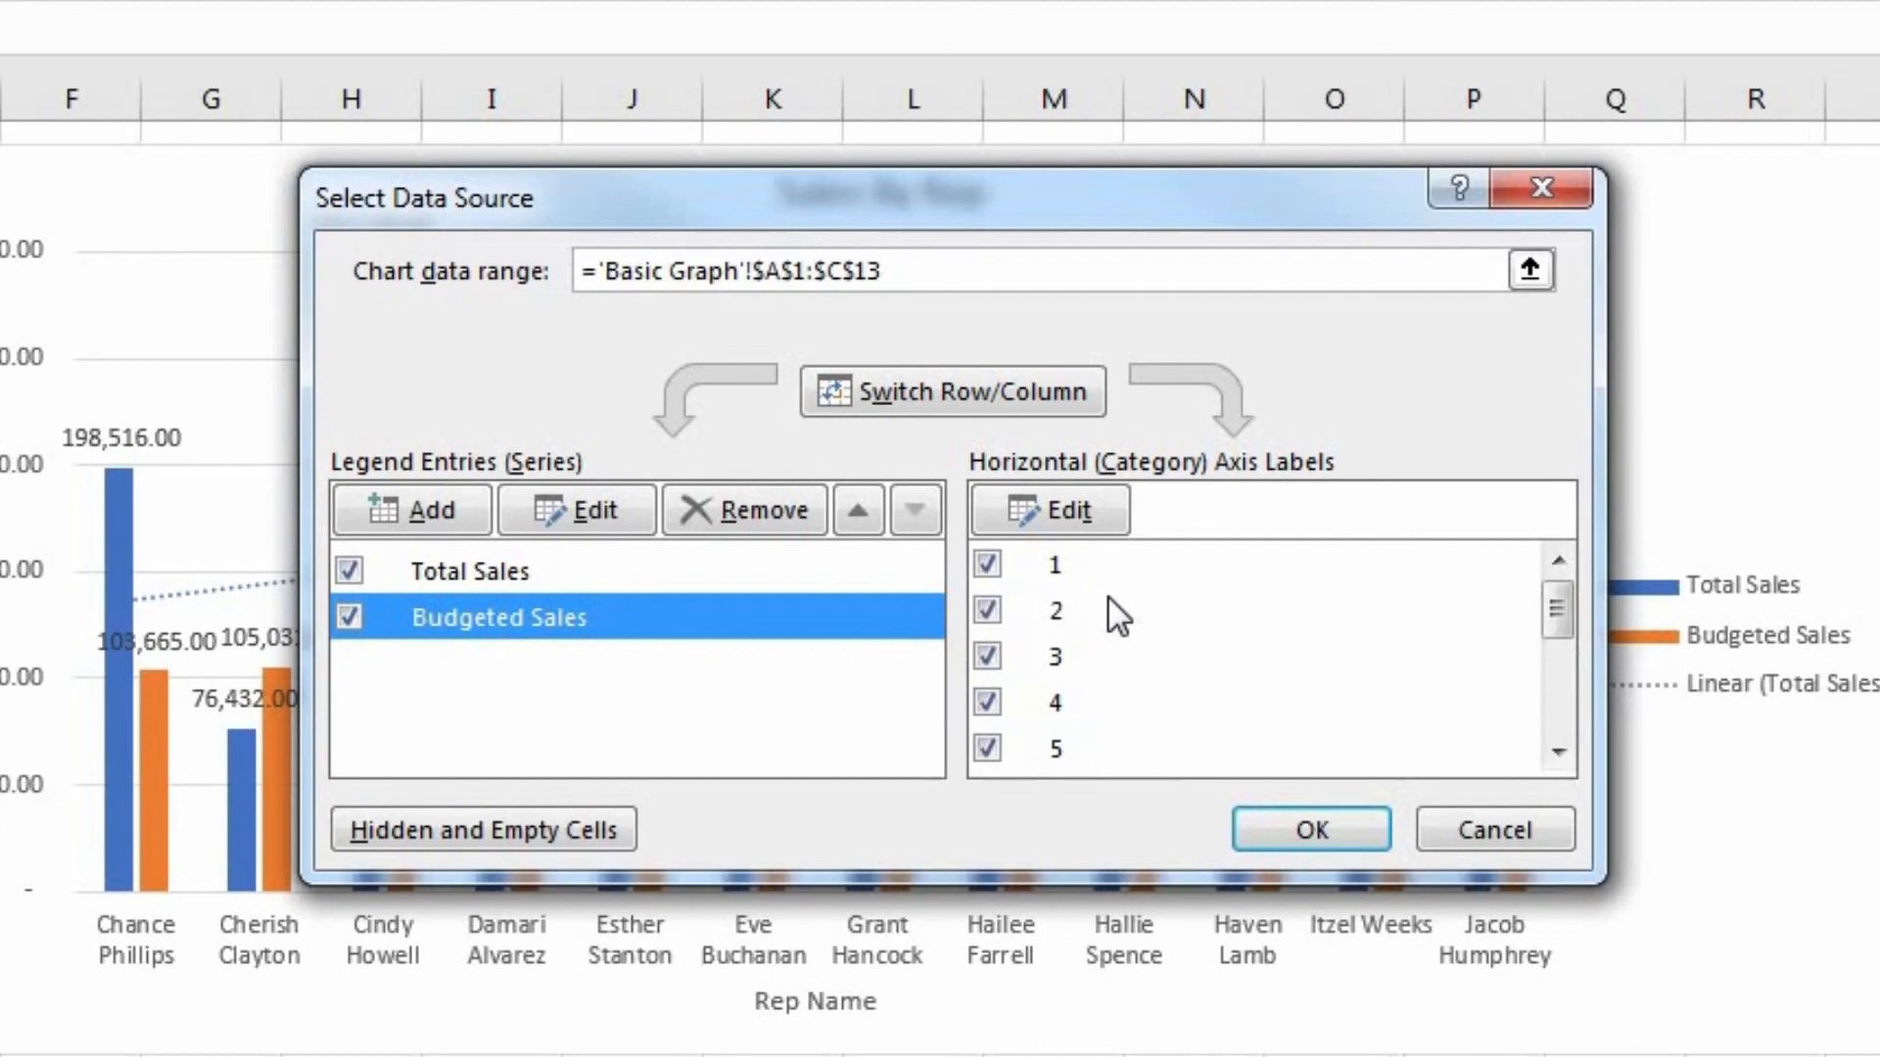
drag(1559, 607, 1562, 752)
click(1561, 611)
click(1071, 525)
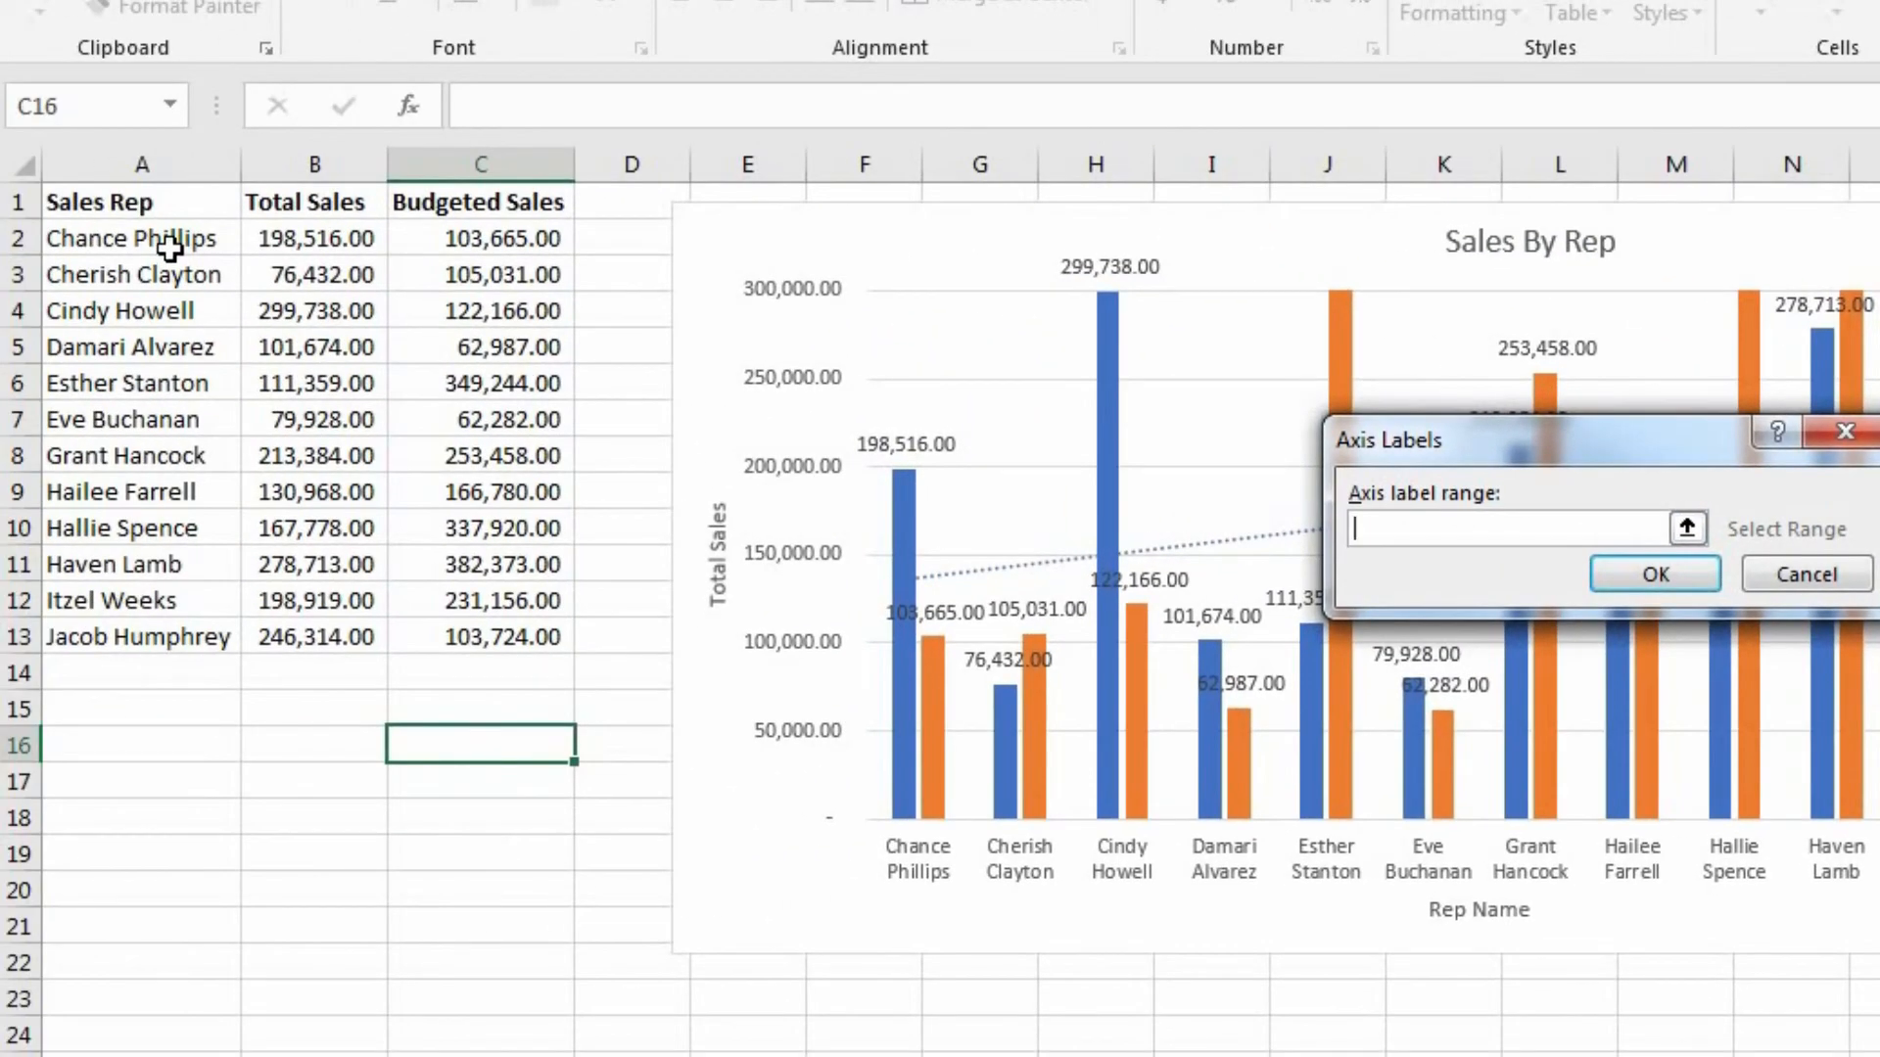
drag(171, 248, 149, 637)
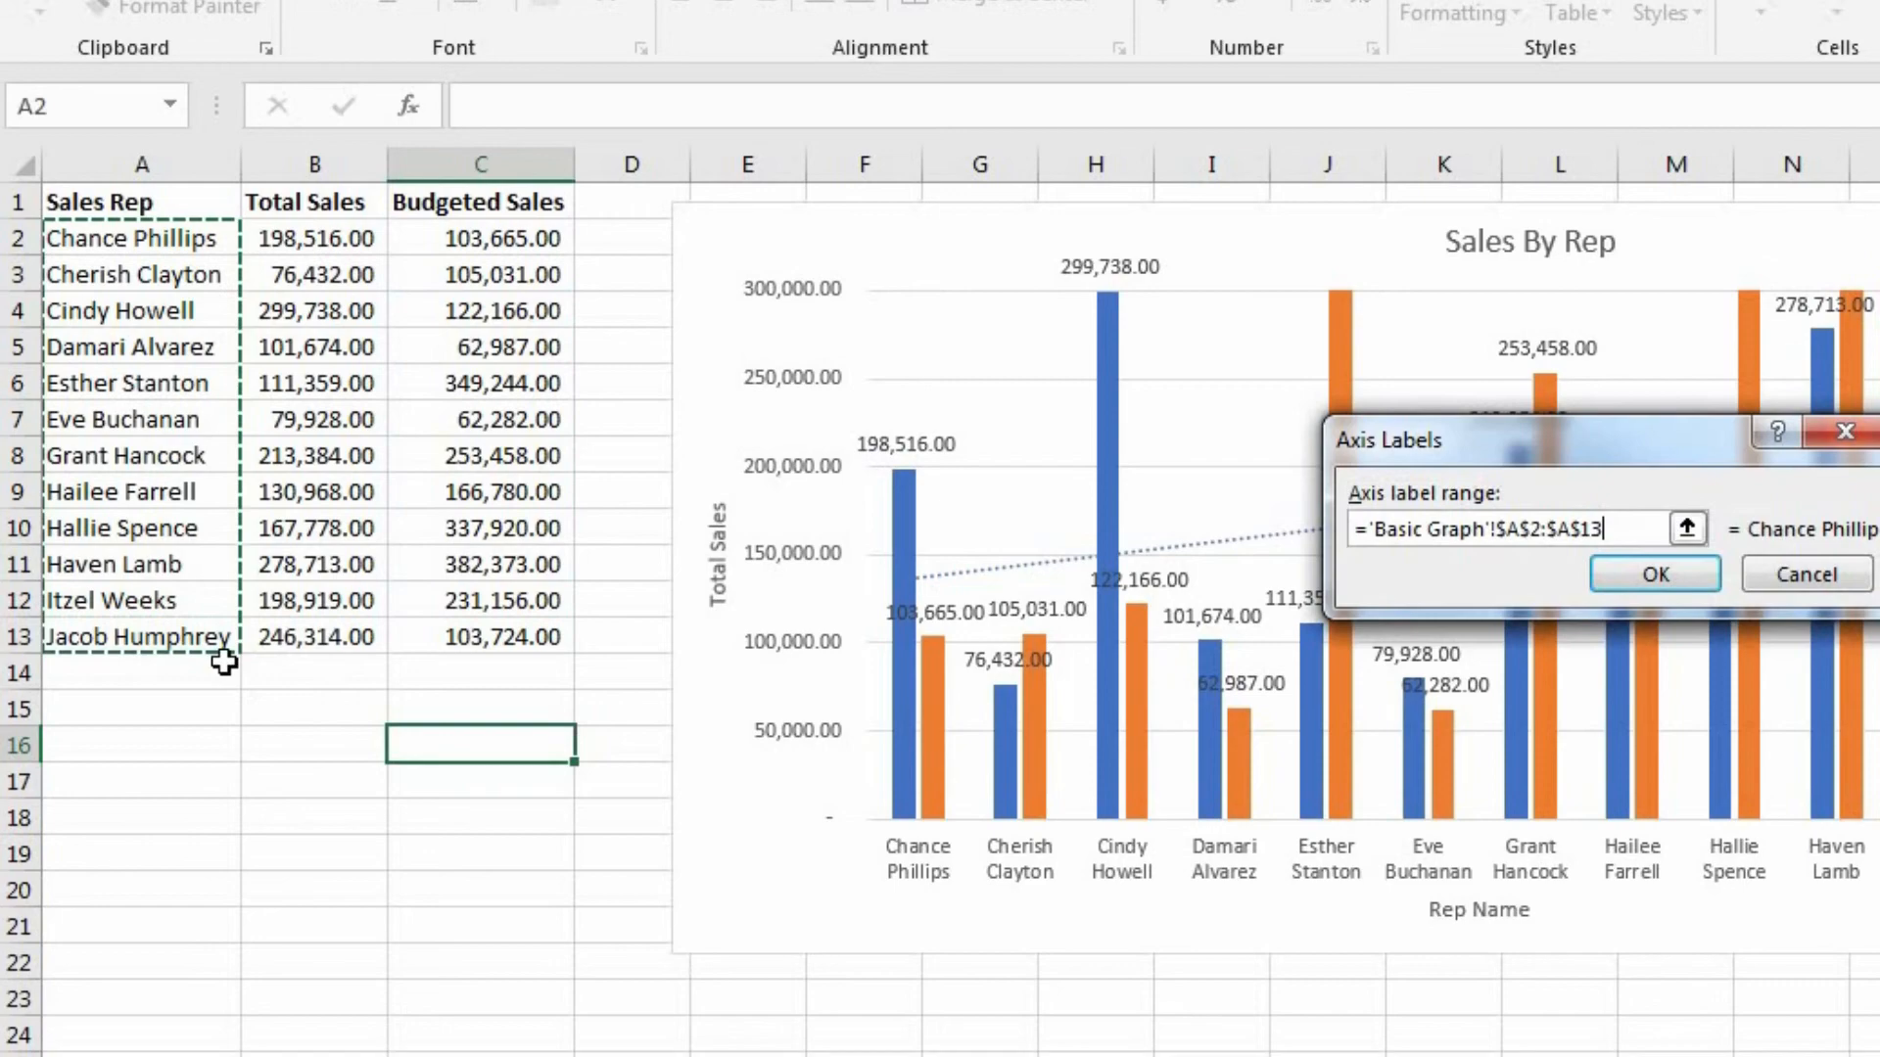
click(1671, 577)
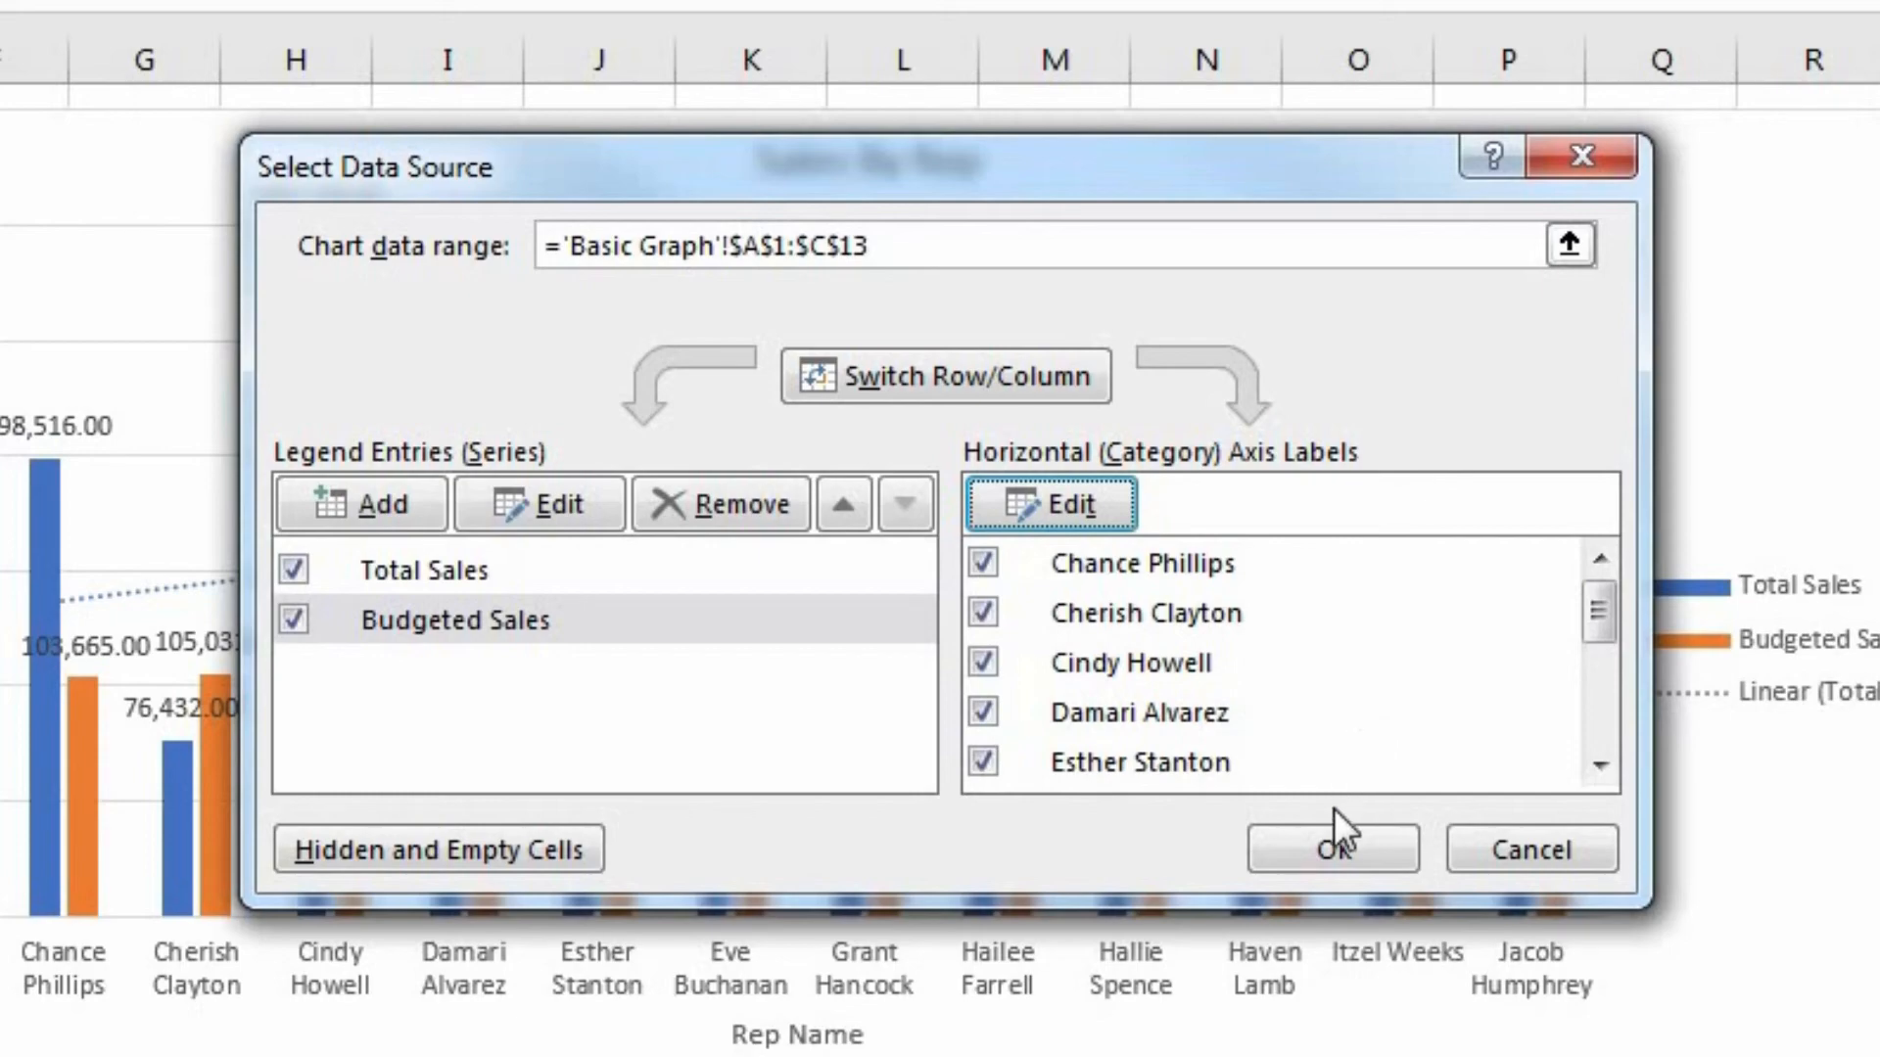
click(1331, 850)
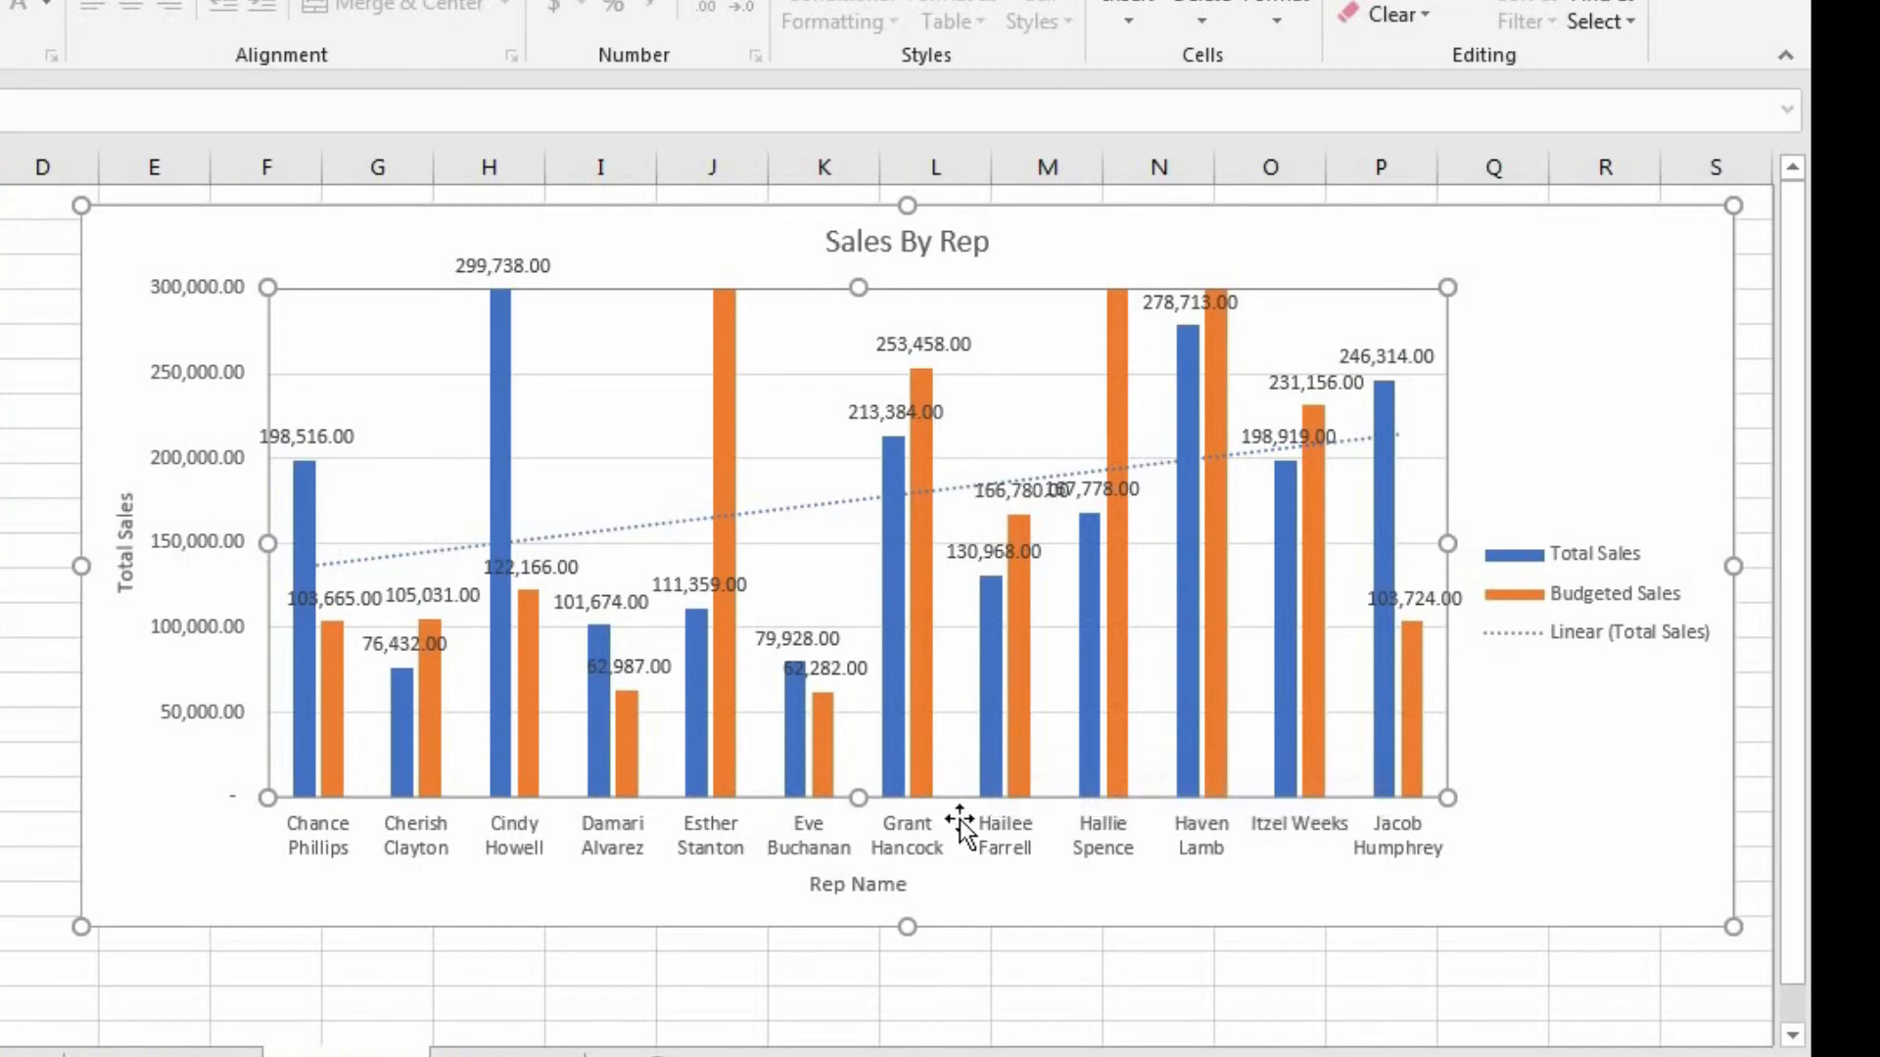
Step: Delete the data labels of both the Total Sales series and the Budgeted Sales series from the chart
click(354, 443)
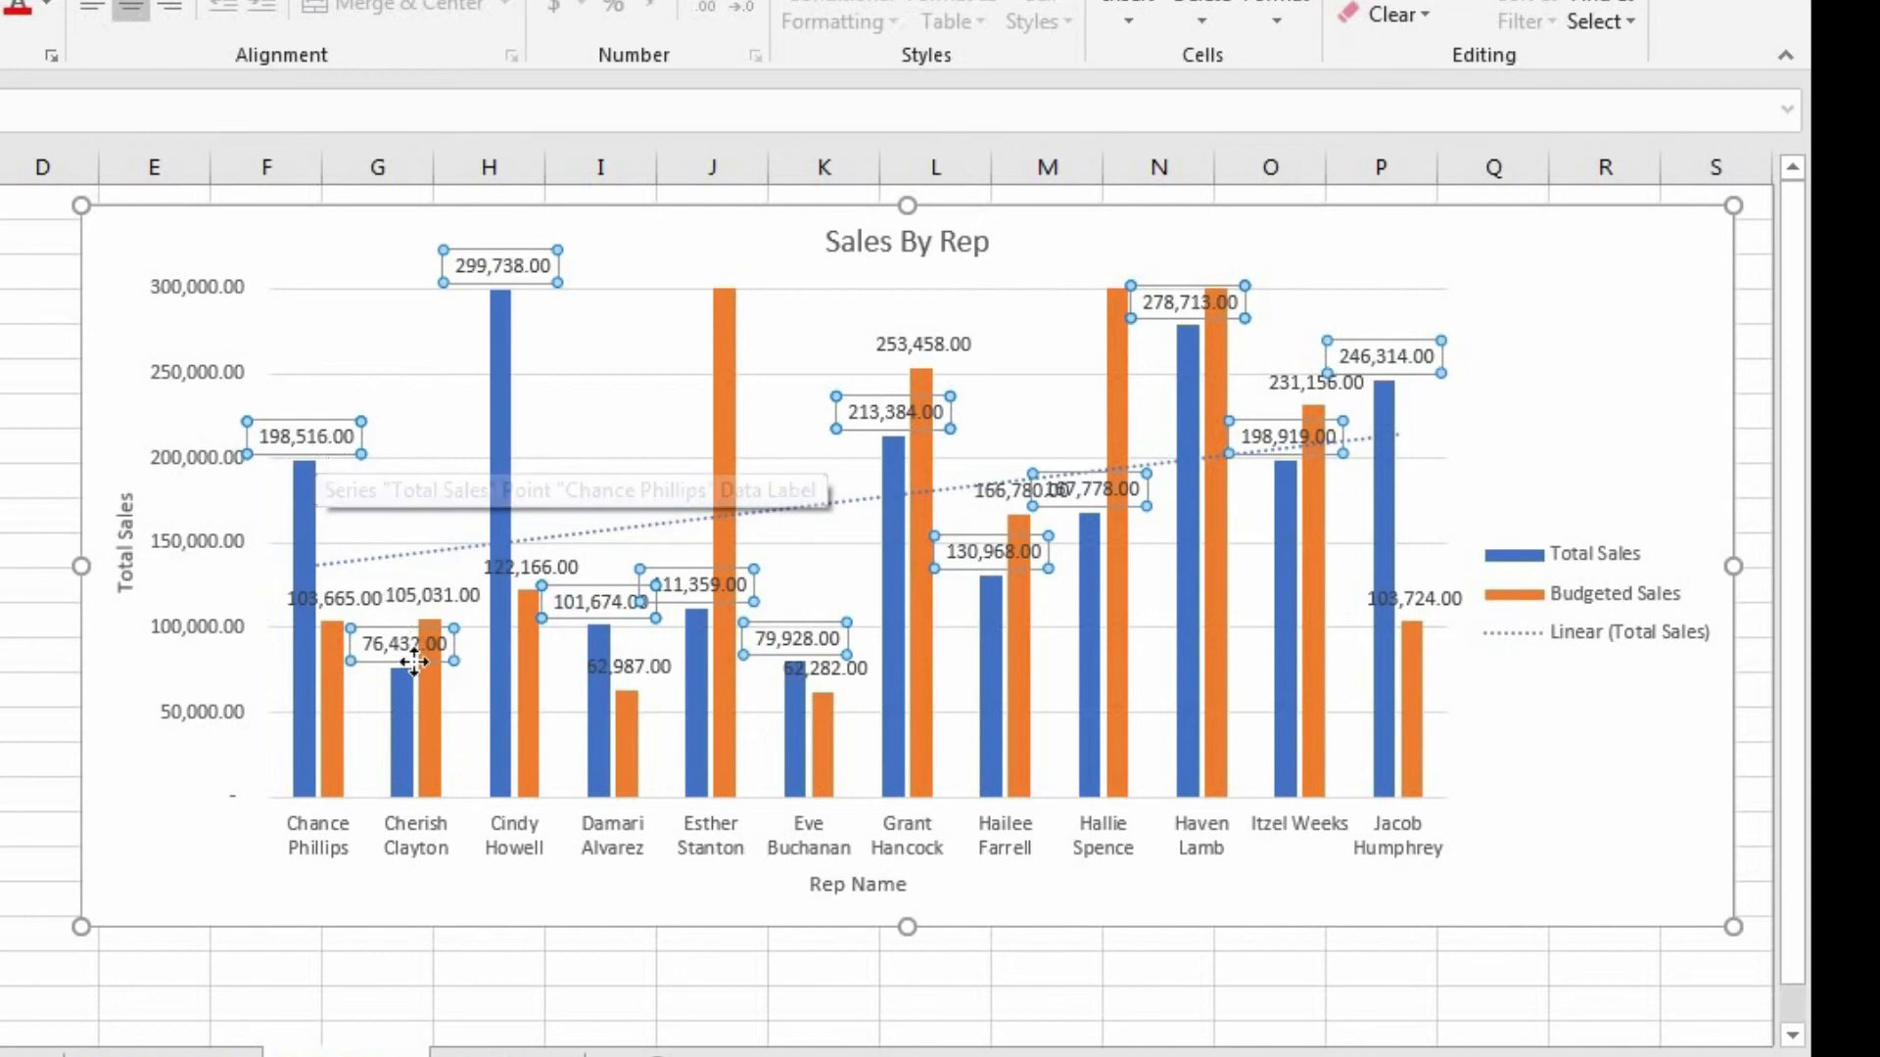
click(437, 419)
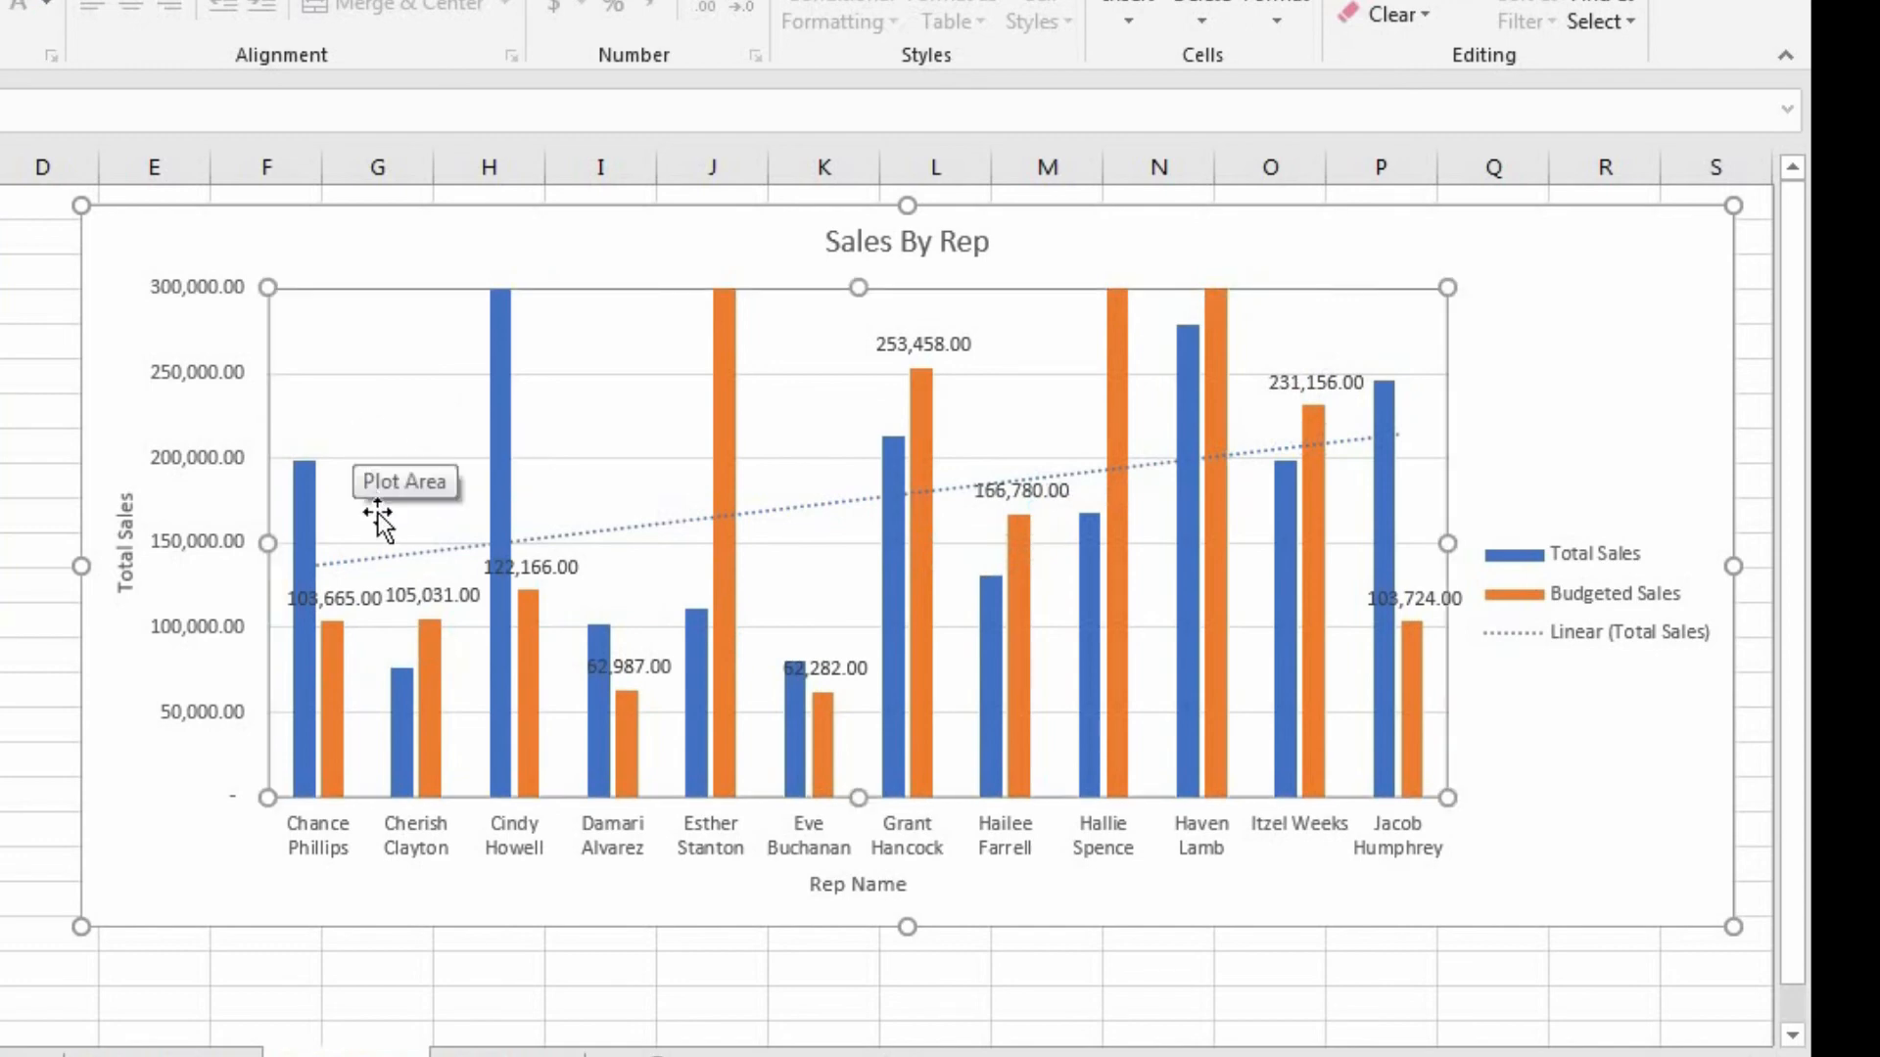
click(358, 606)
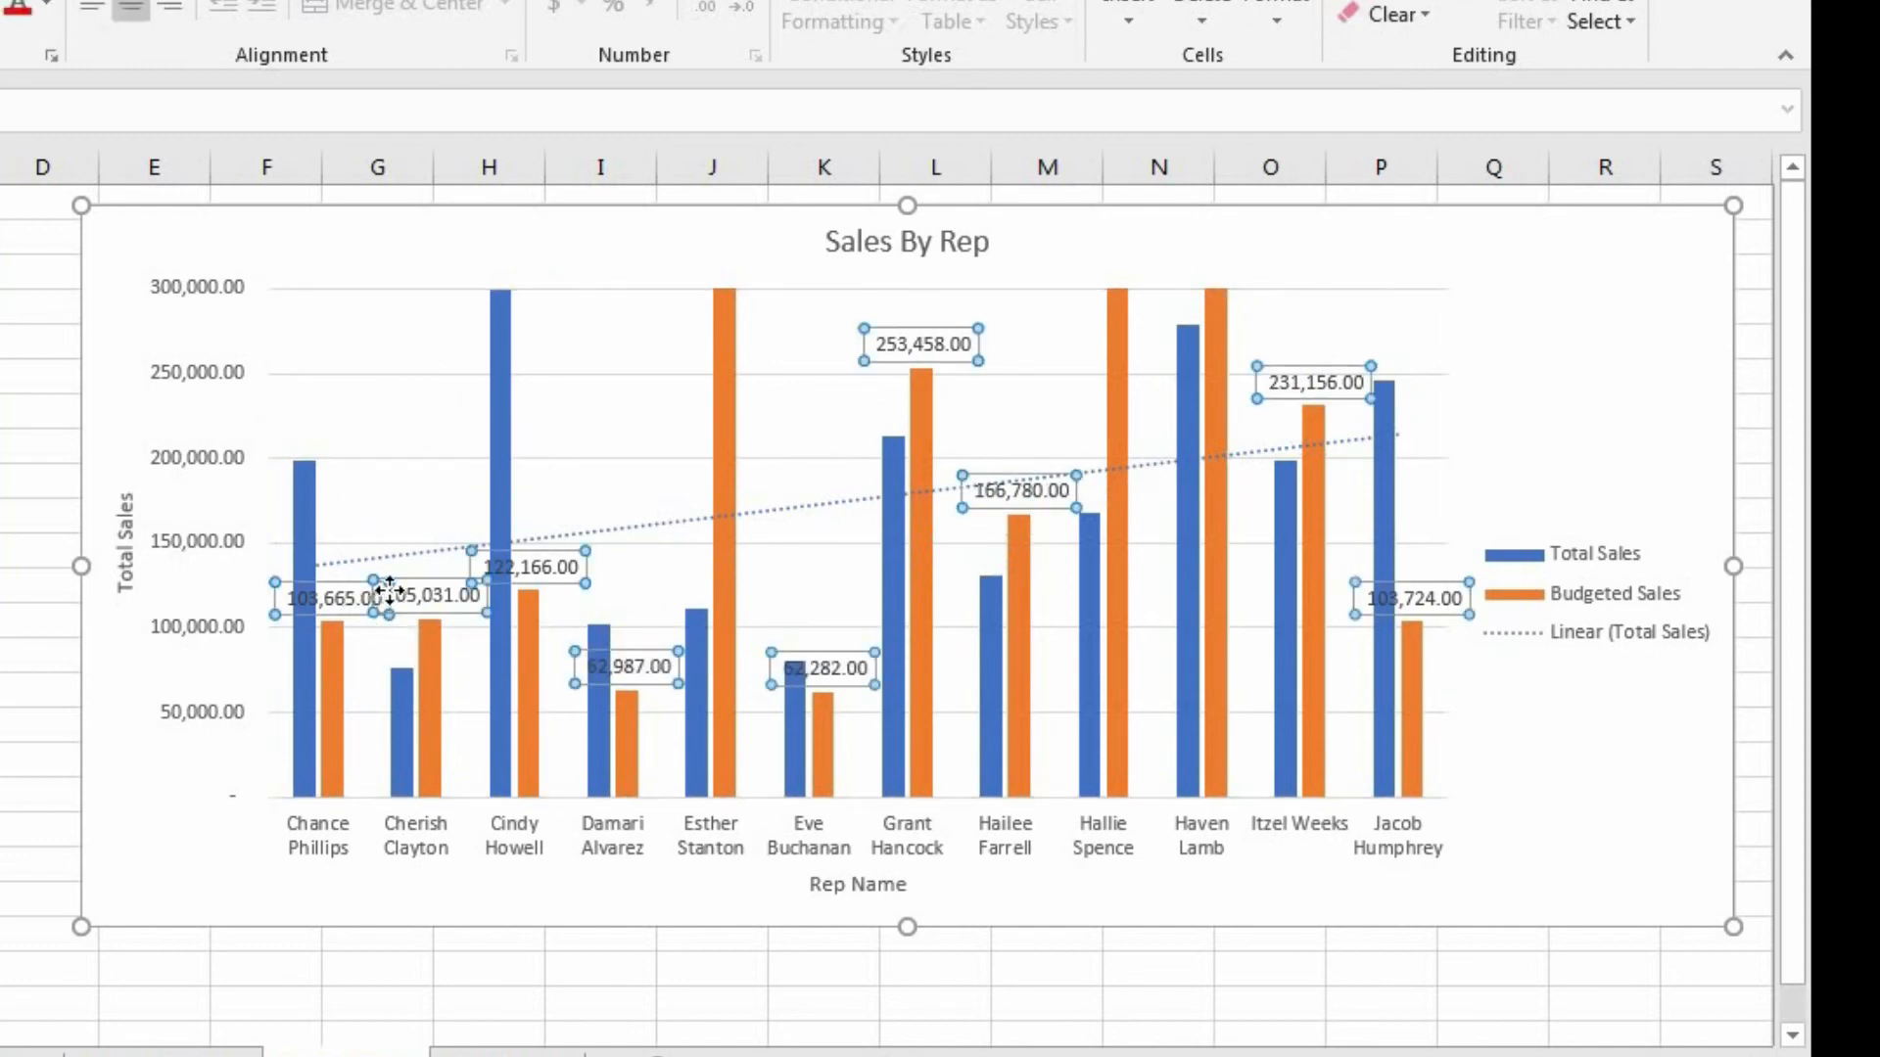
key(Delete)
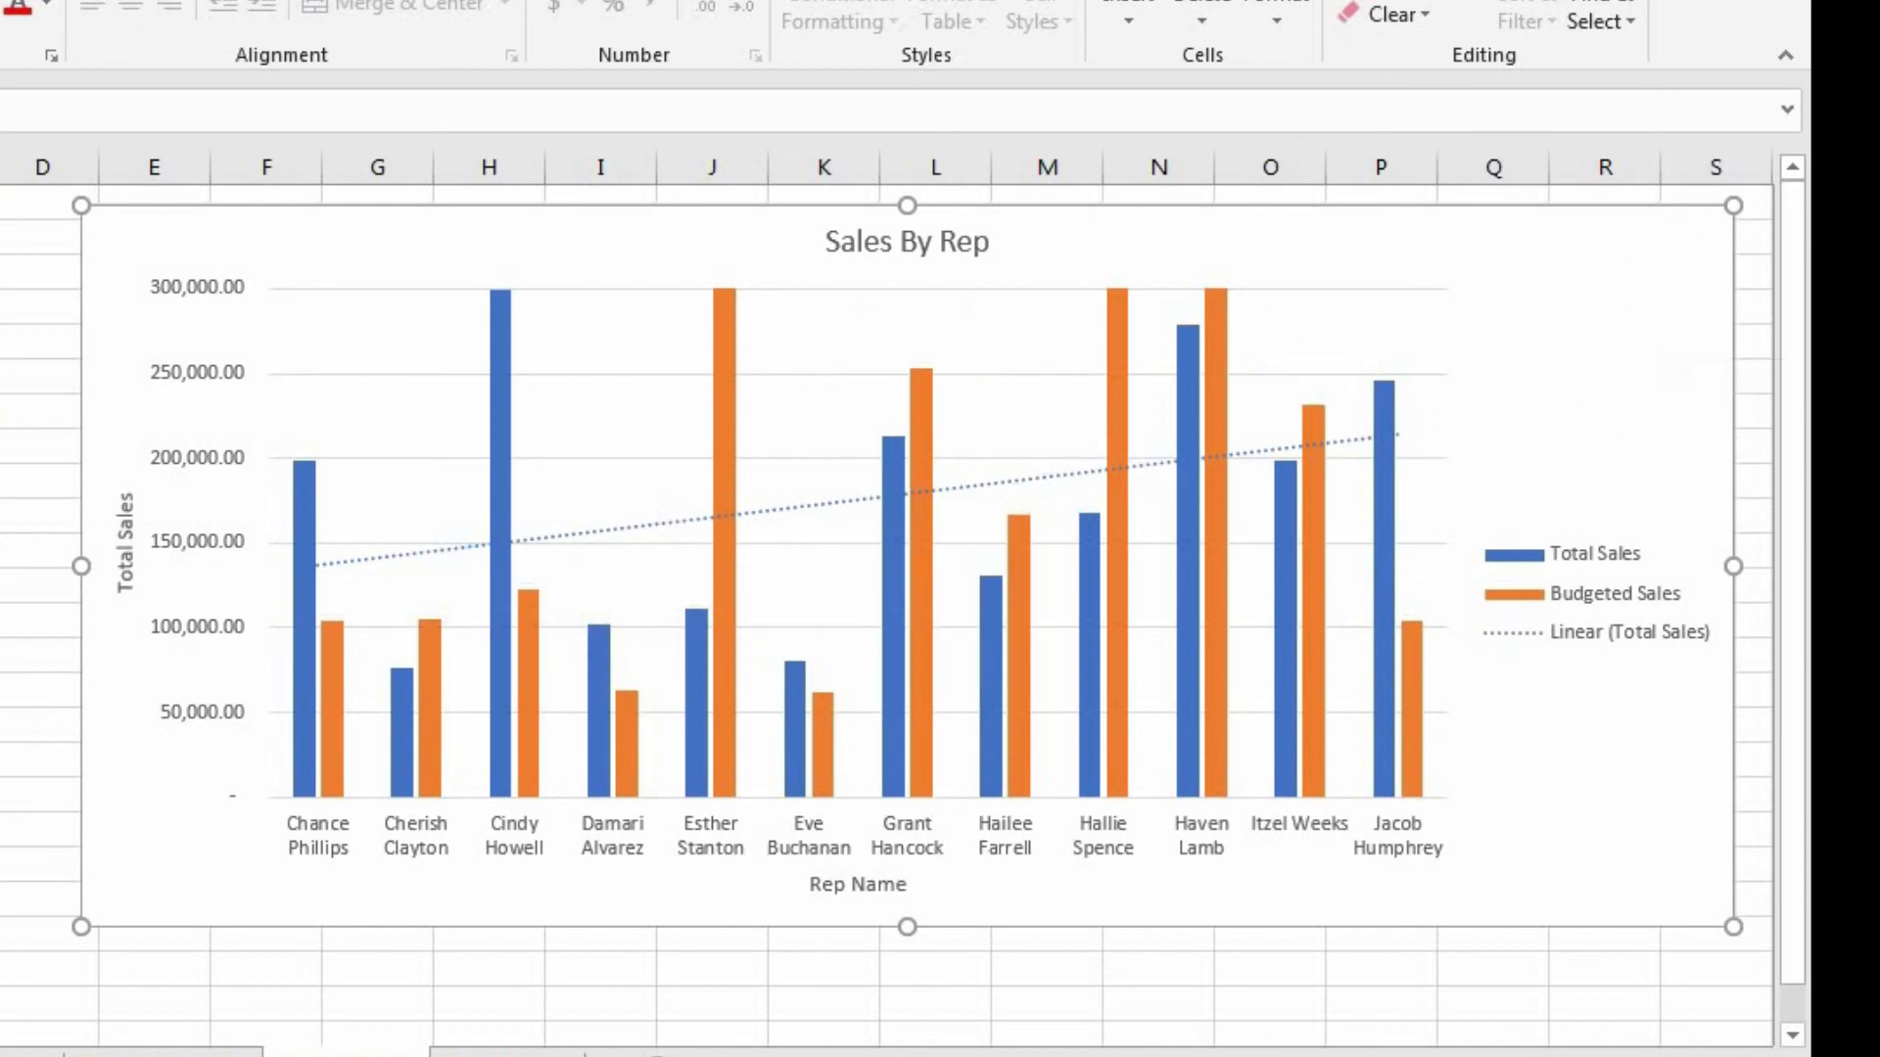
Step: Turn the chart's data labels on and back off, and remove the Total Sales trendline
drag(1018, 1056, 1085, 1056)
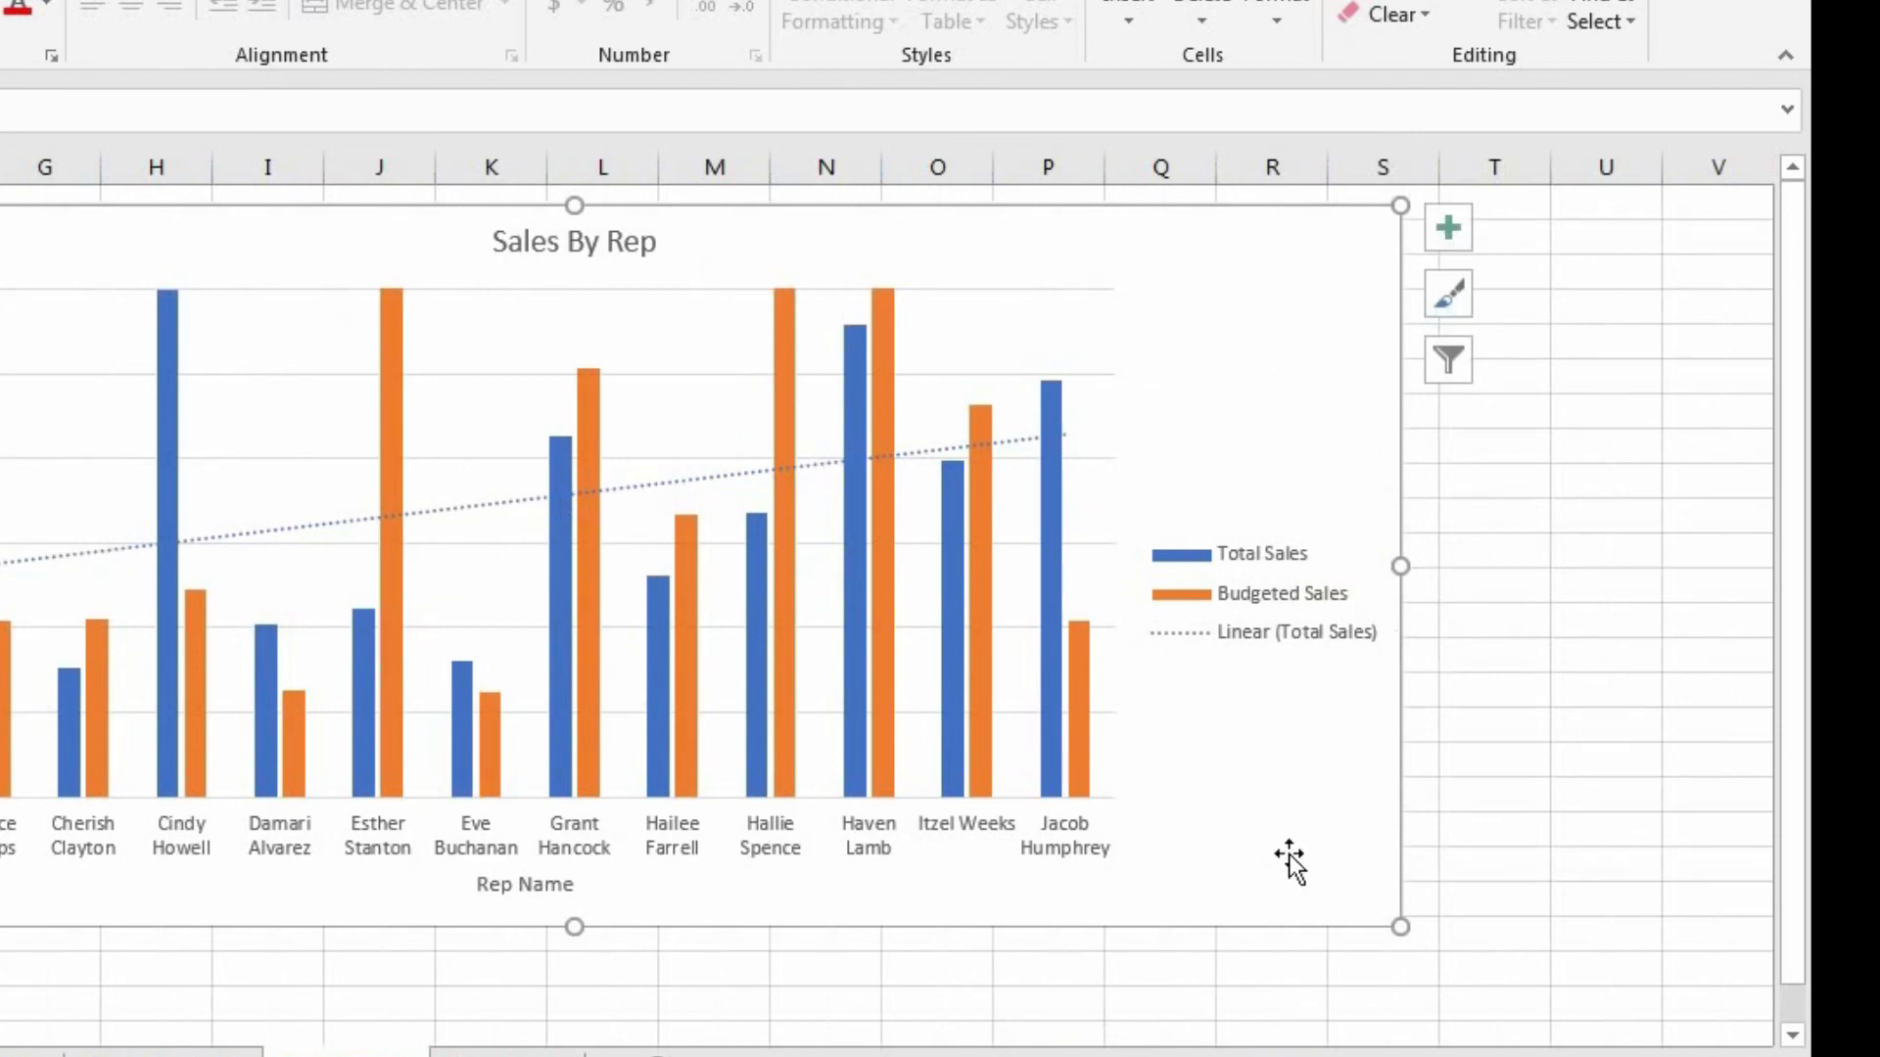
click(1448, 231)
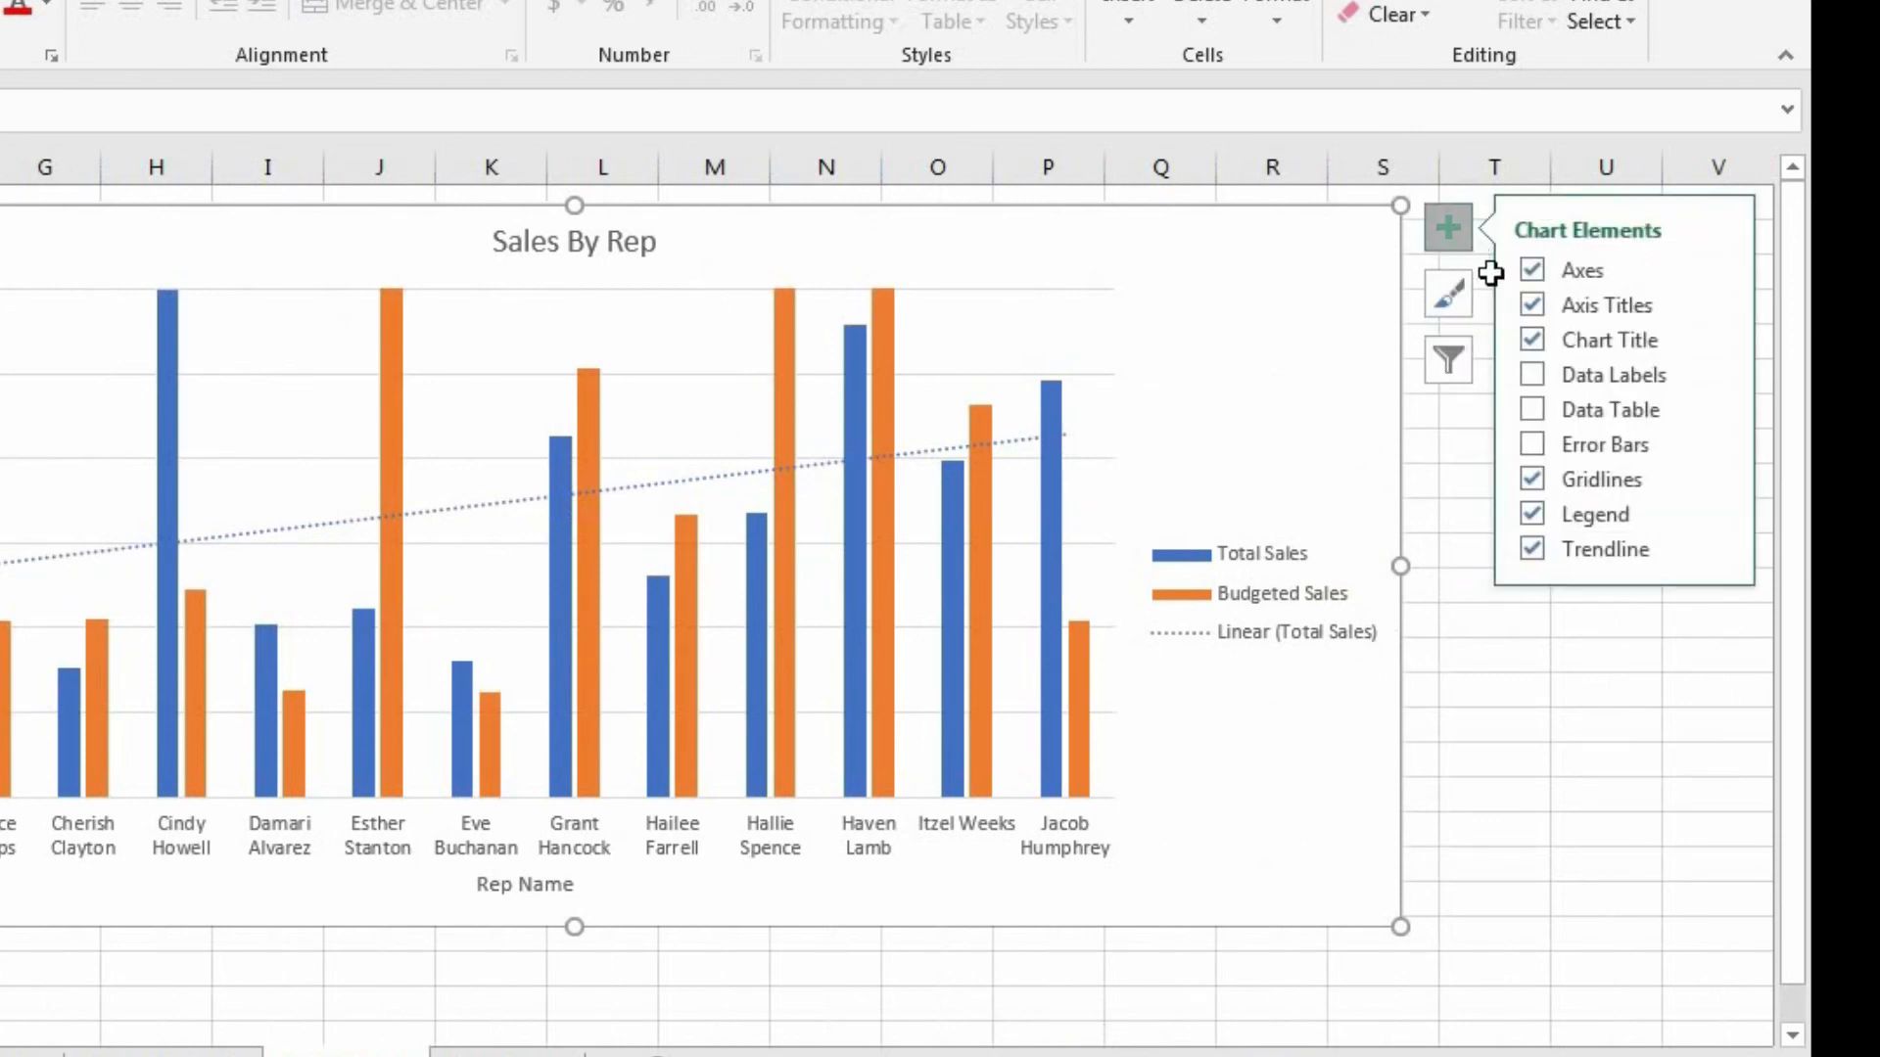
click(1534, 380)
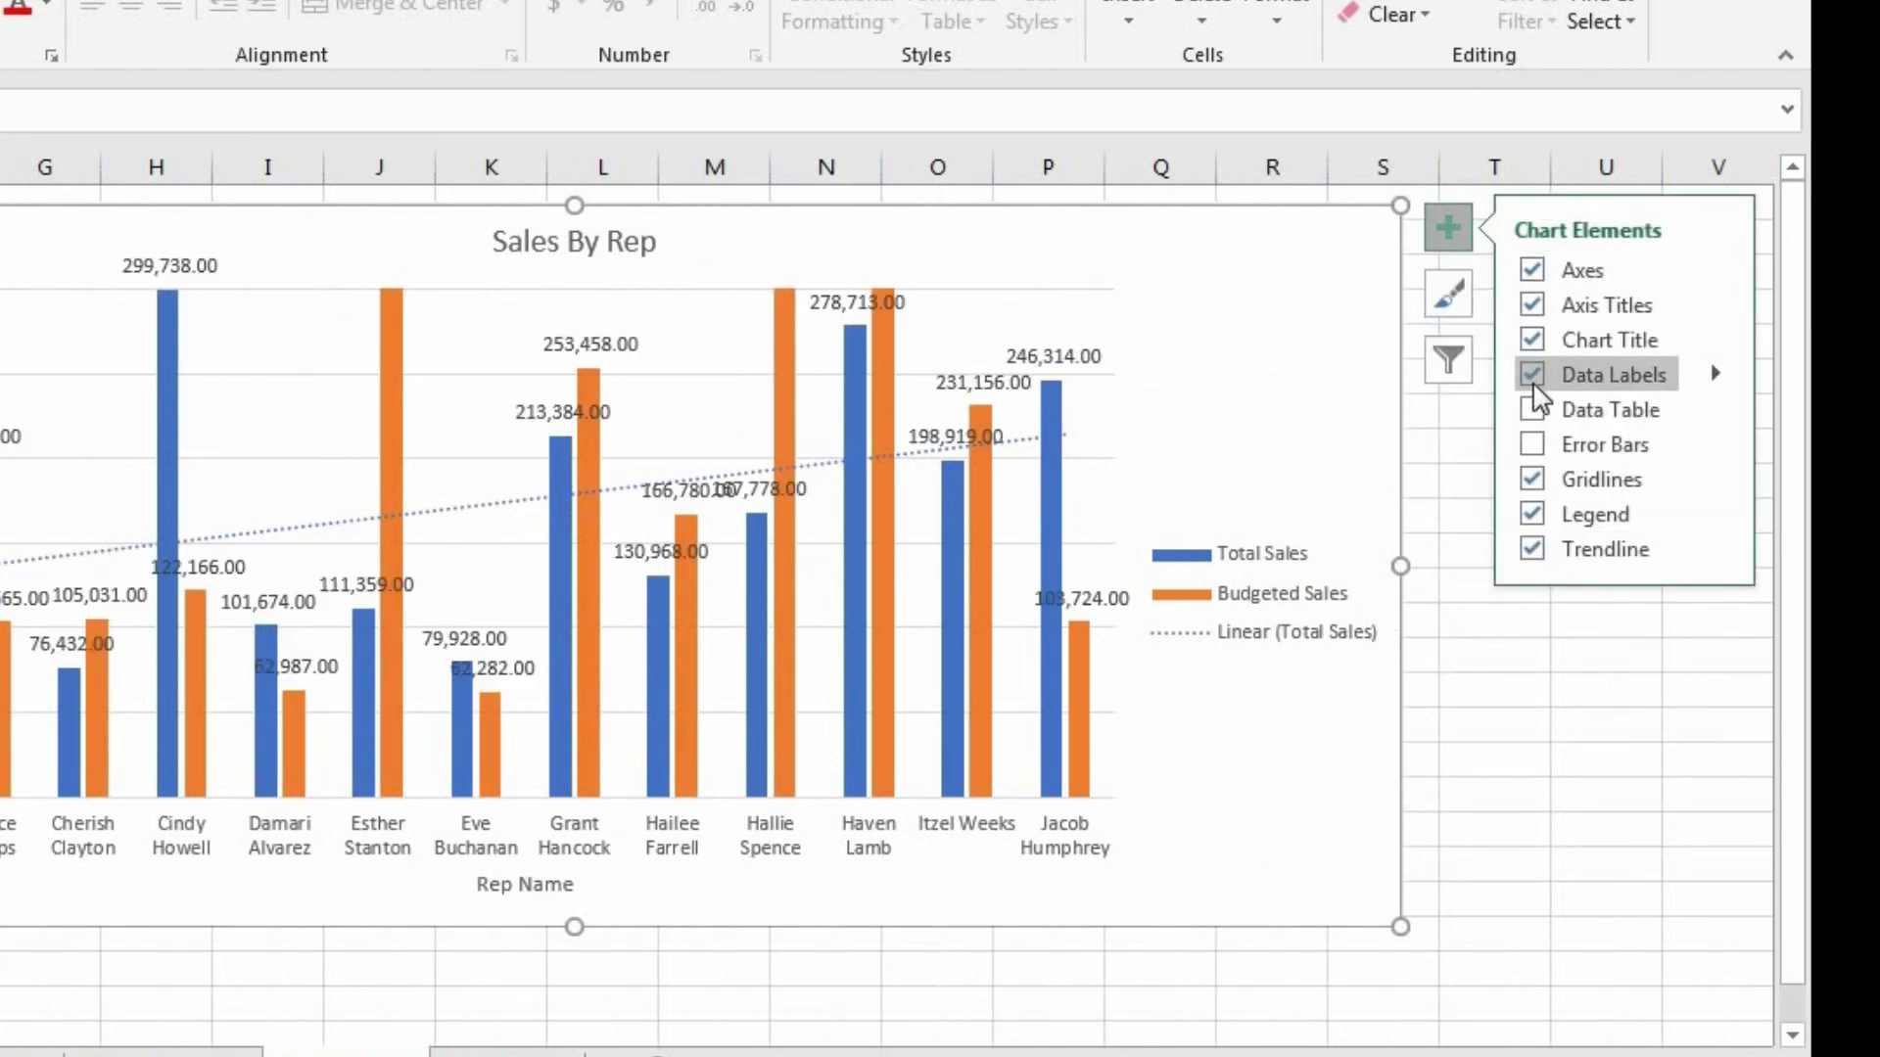
click(1534, 380)
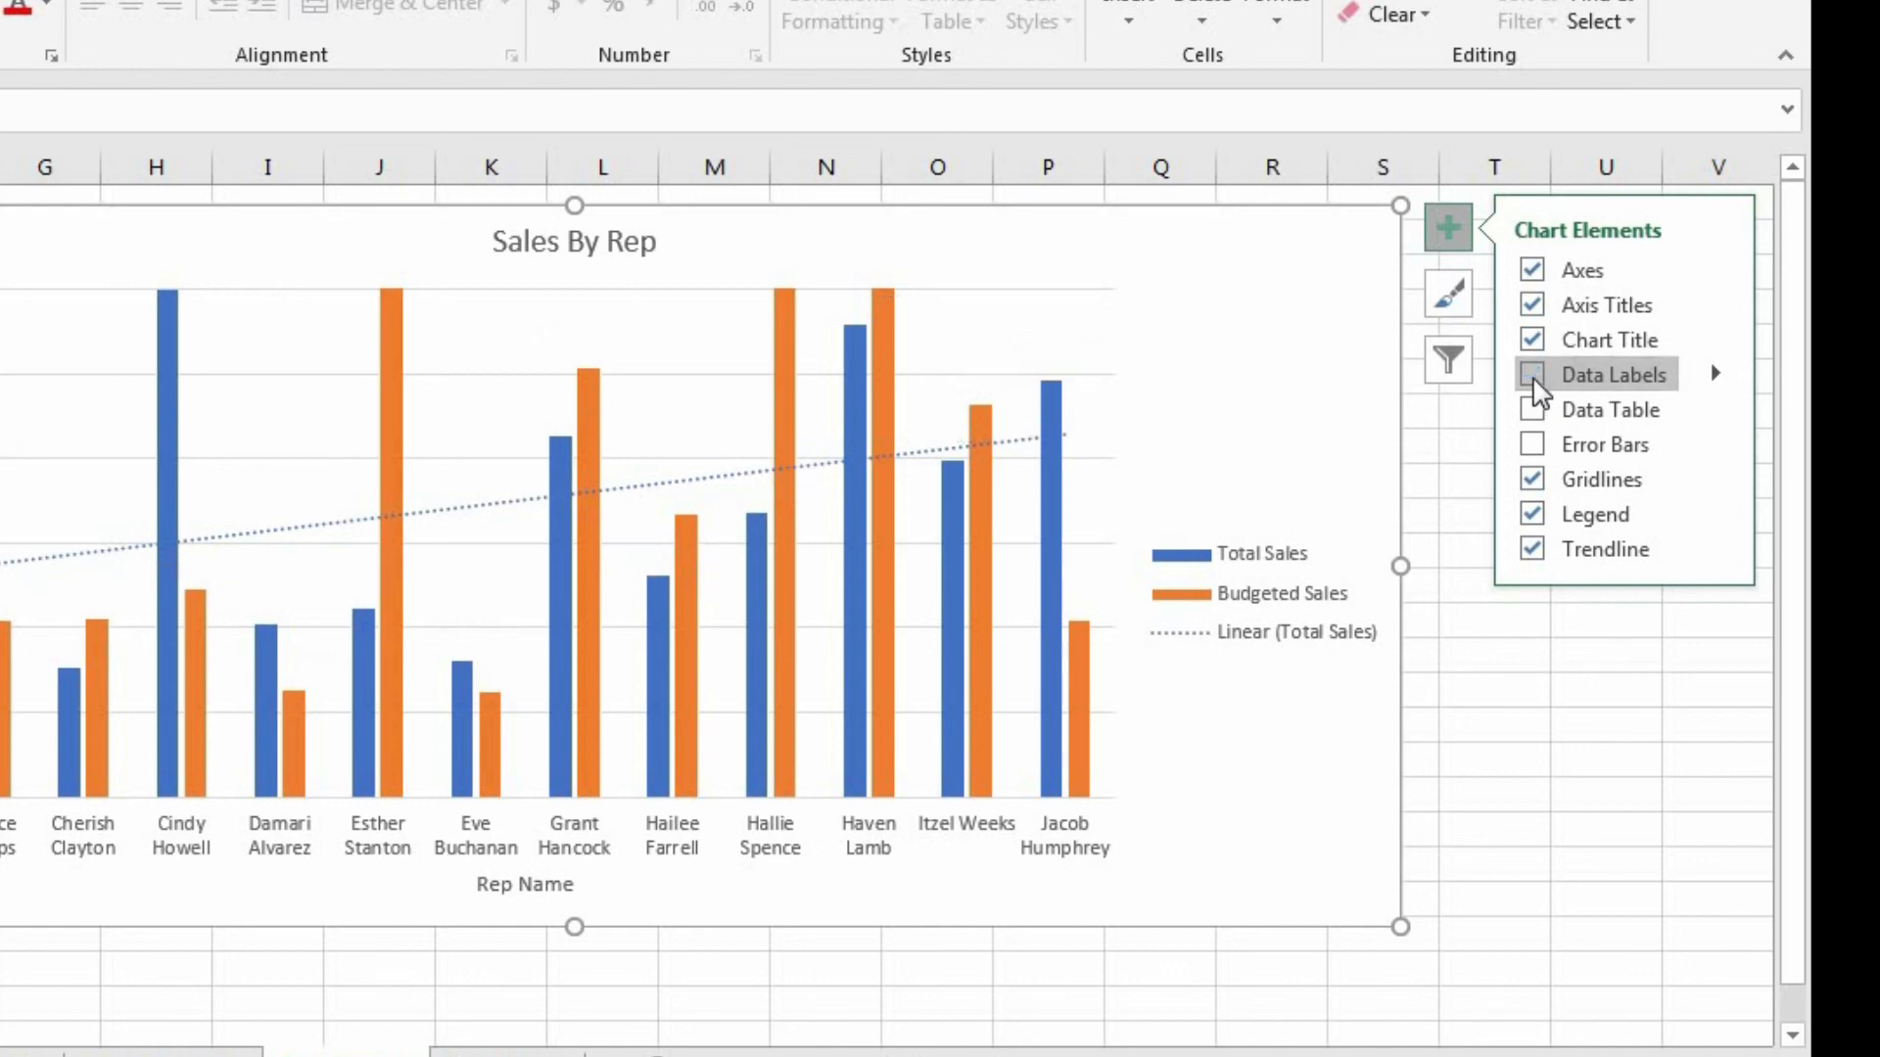
click(1532, 550)
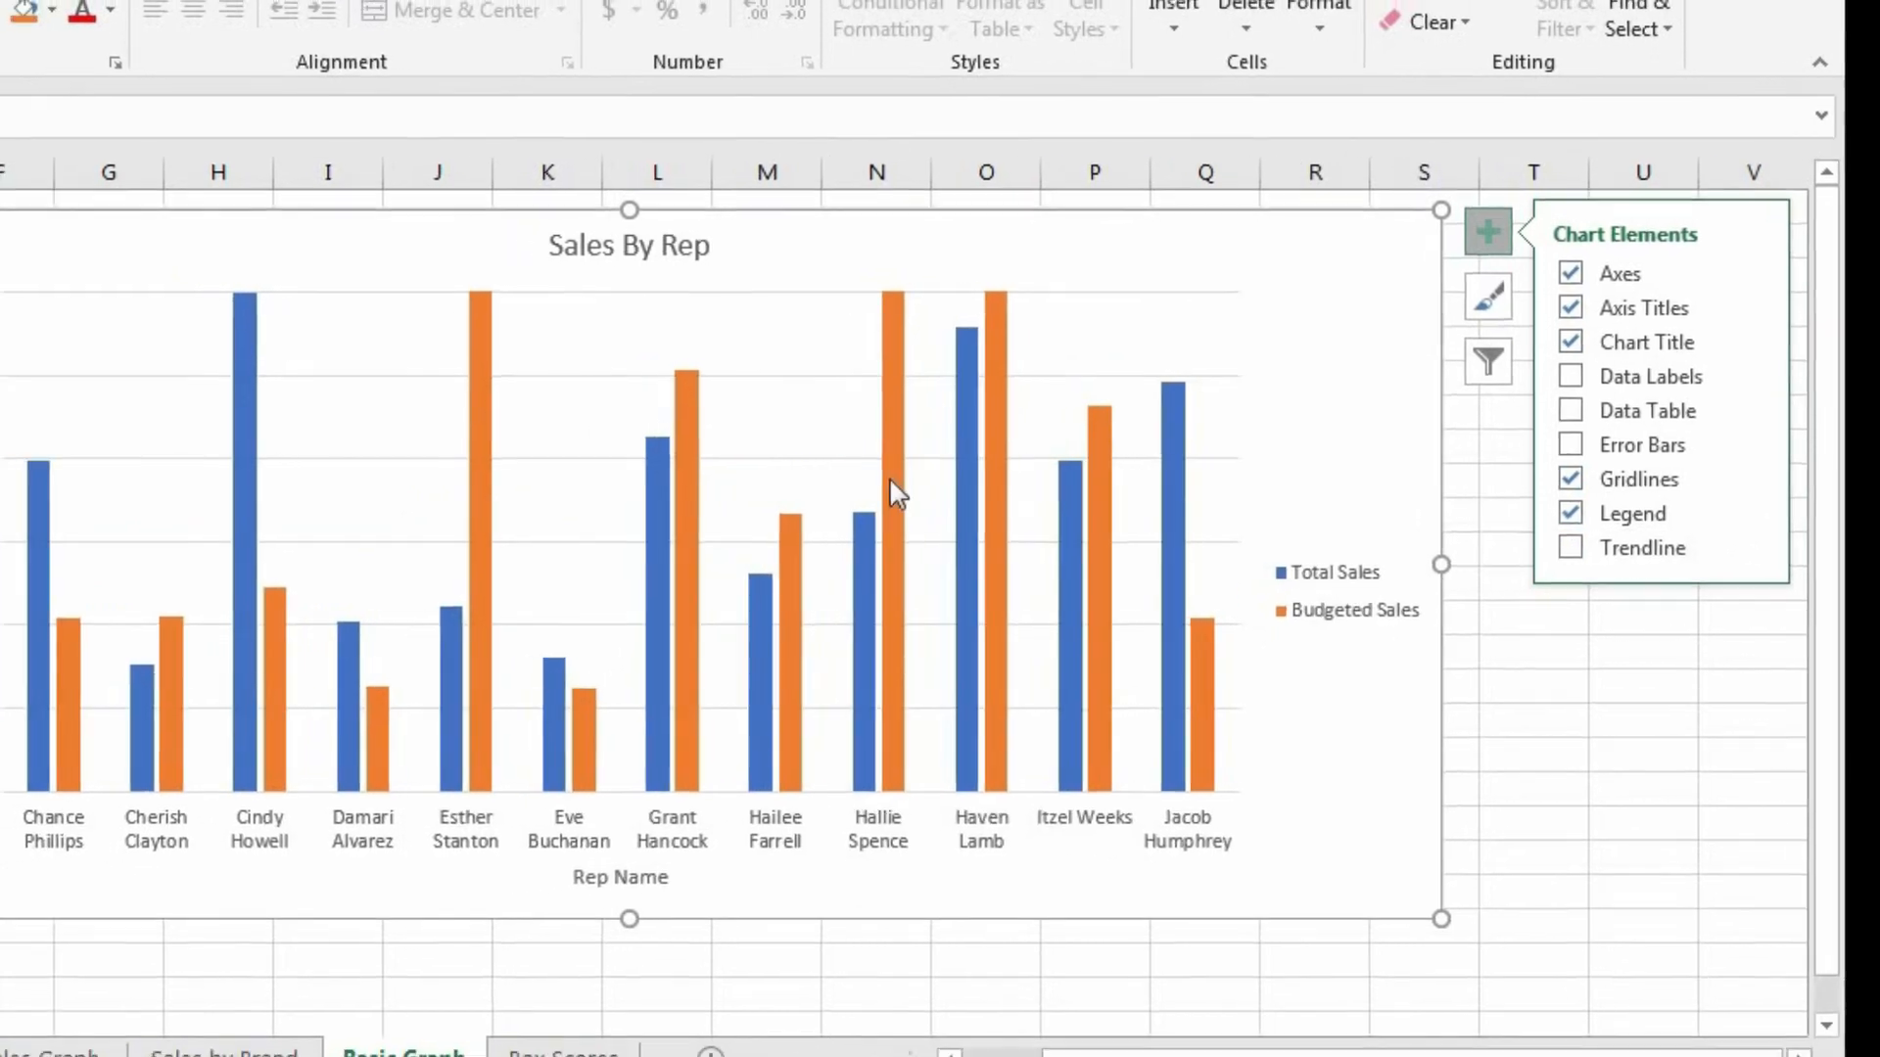